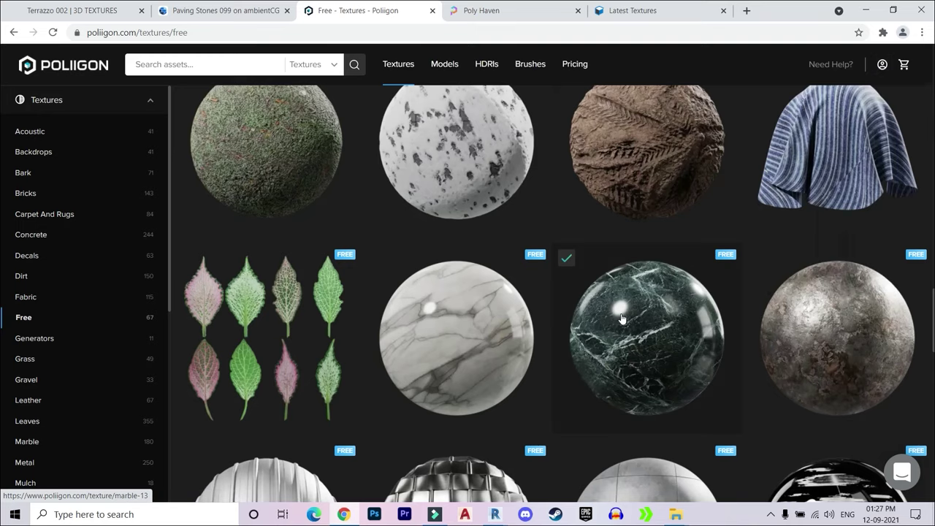
# Download Poliigon's free dark green Marble 13 texture as Marble13.zip
pyautogui.click(621, 319)
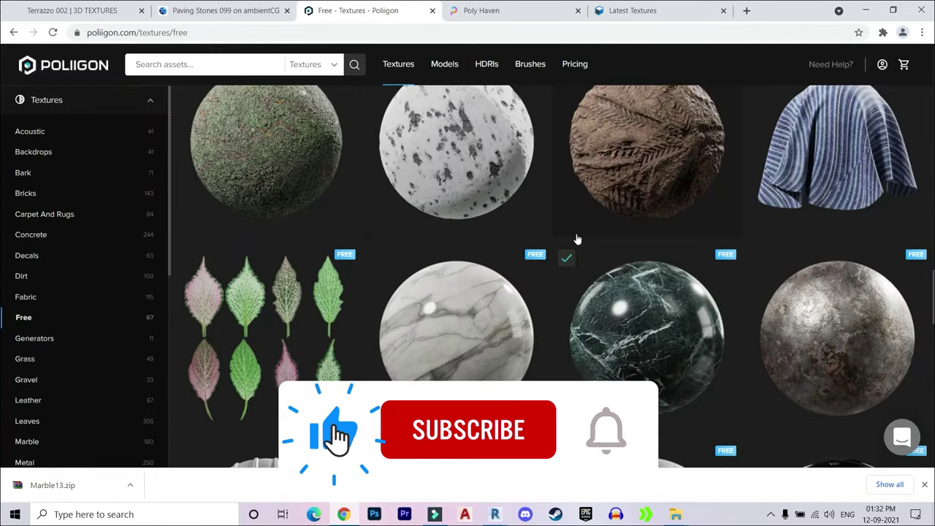
# Switch to Poly Haven and filter its assets down to Brick textures
pyautogui.click(499, 12)
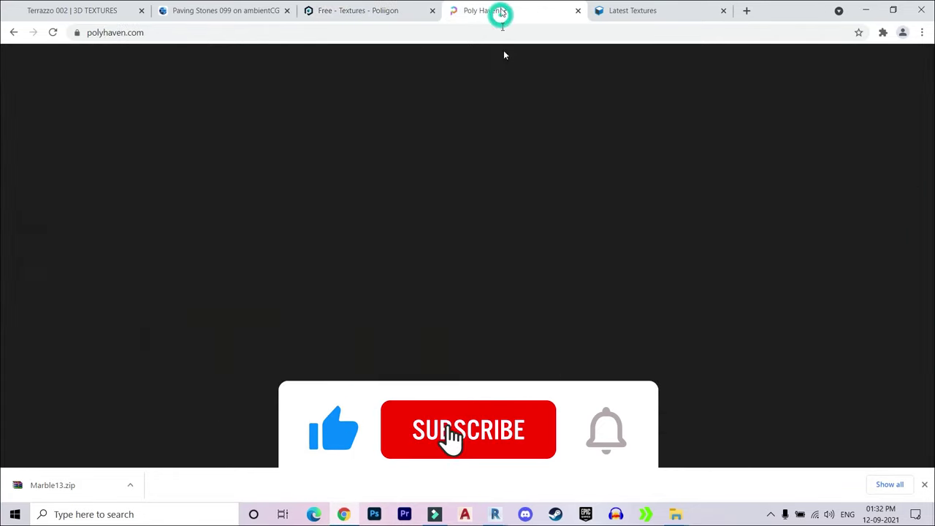
pyautogui.scroll(-10, 384, 240)
pyautogui.scroll(-10, 385, 240)
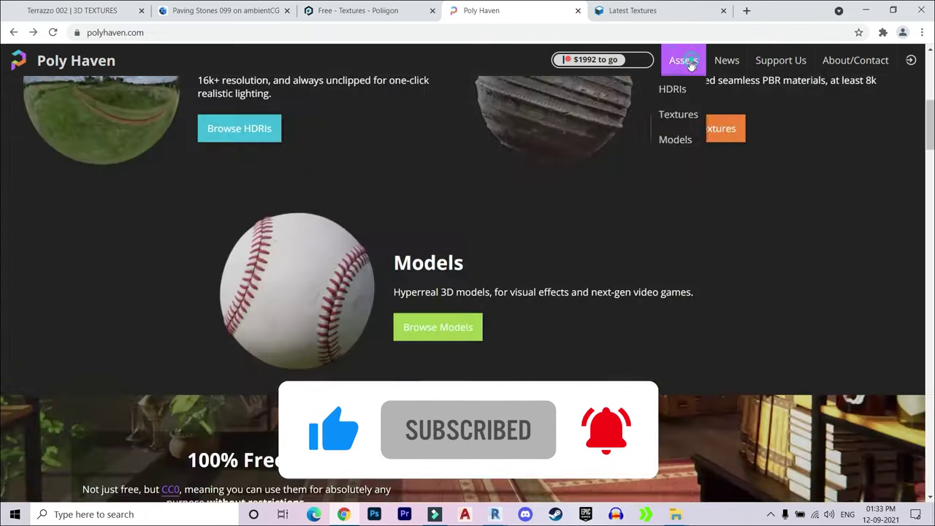
pyautogui.click(682, 59)
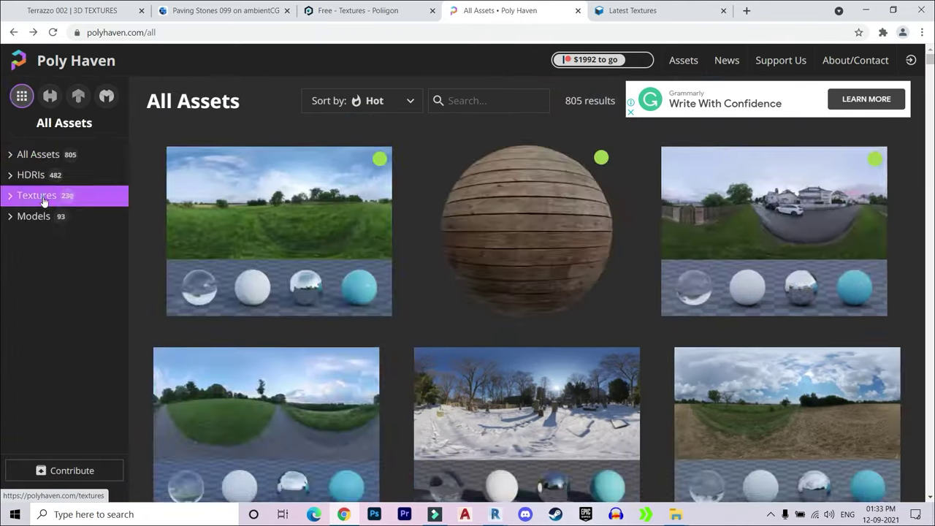
pyautogui.click(41, 196)
pyautogui.click(72, 215)
# Open Red Brick 03 and download its 4K zip
pyautogui.scroll(-2, 385, 343)
pyautogui.scroll(-3, 384, 343)
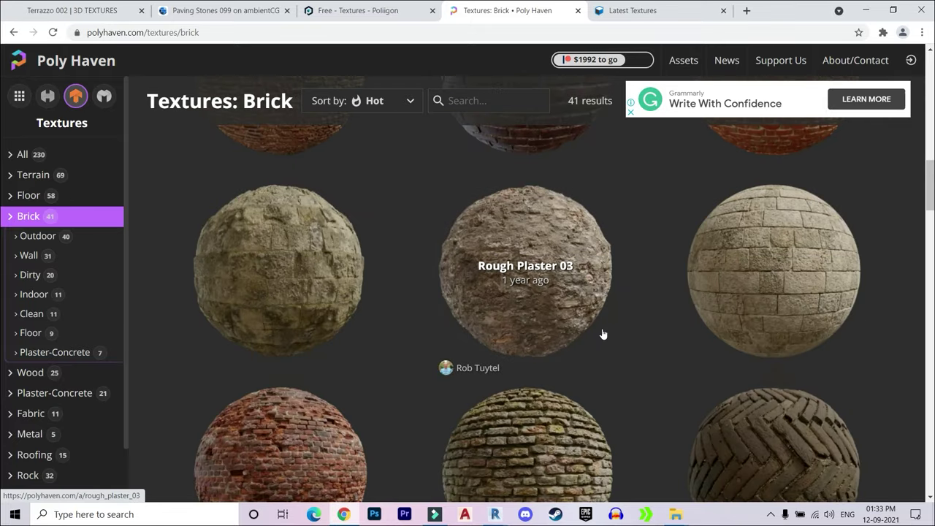
pyautogui.scroll(-2, 601, 334)
pyautogui.click(467, 307)
pyautogui.click(845, 100)
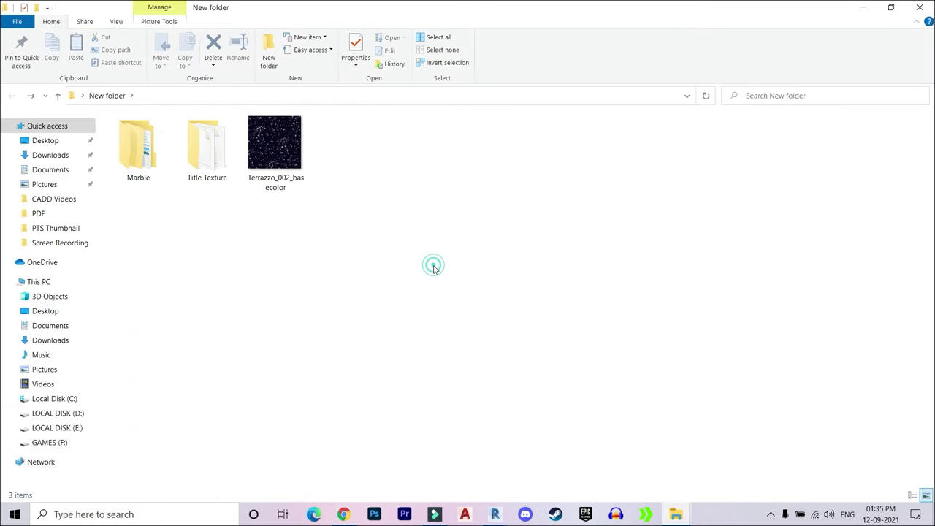
# Open the Brick folder's textures subfolder, then open the texture's scale settings
pyautogui.doubleClick(276, 157)
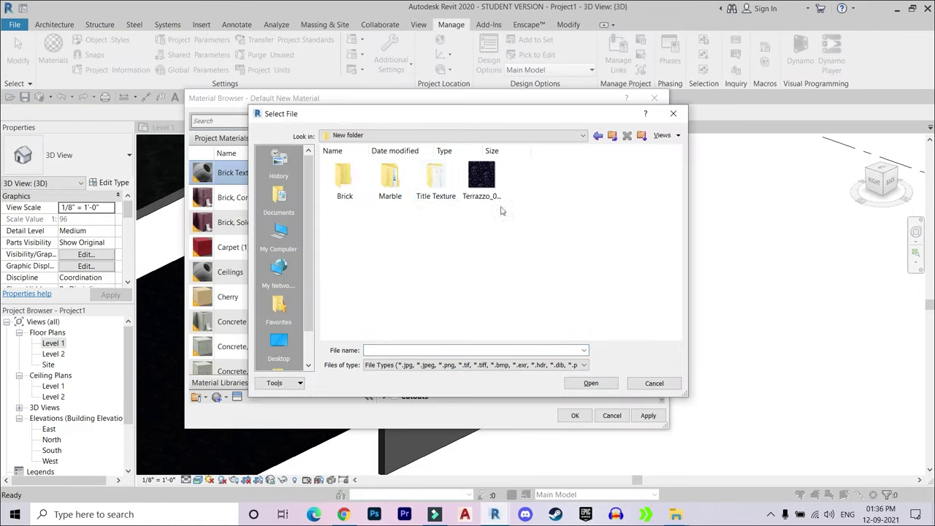
pyautogui.click(292, 318)
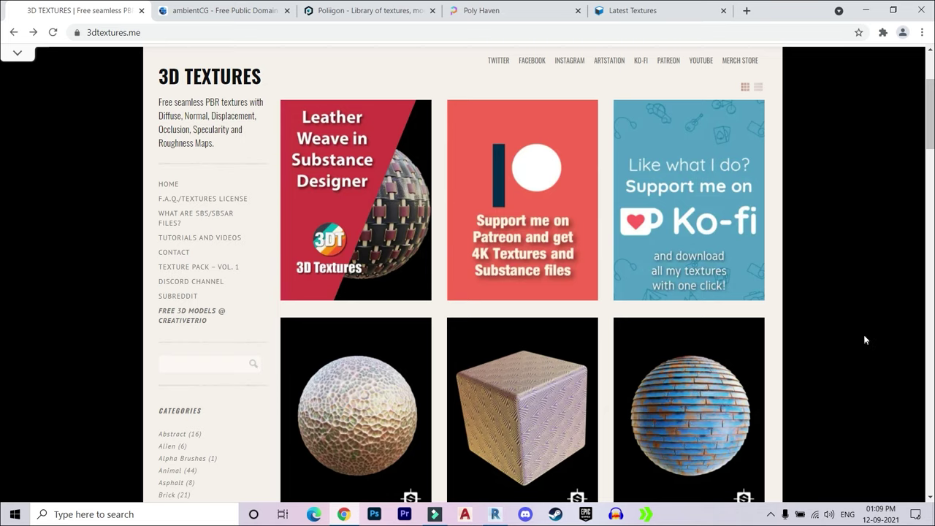
# Browse 3dtextures.me's Floor category to locate the Terrazzo 002 texture
pyautogui.scroll(-3, 556, 237)
pyautogui.scroll(-3, 521, 241)
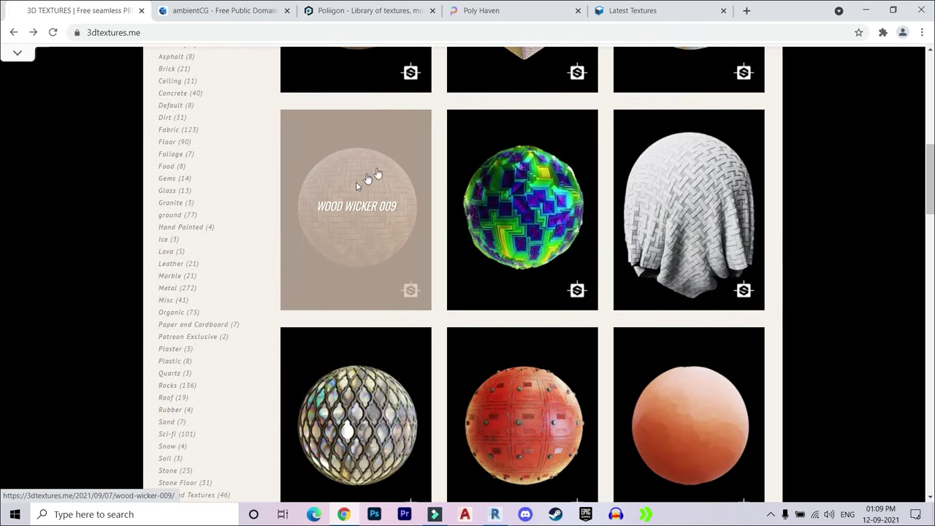
pyautogui.scroll(-3, 449, 212)
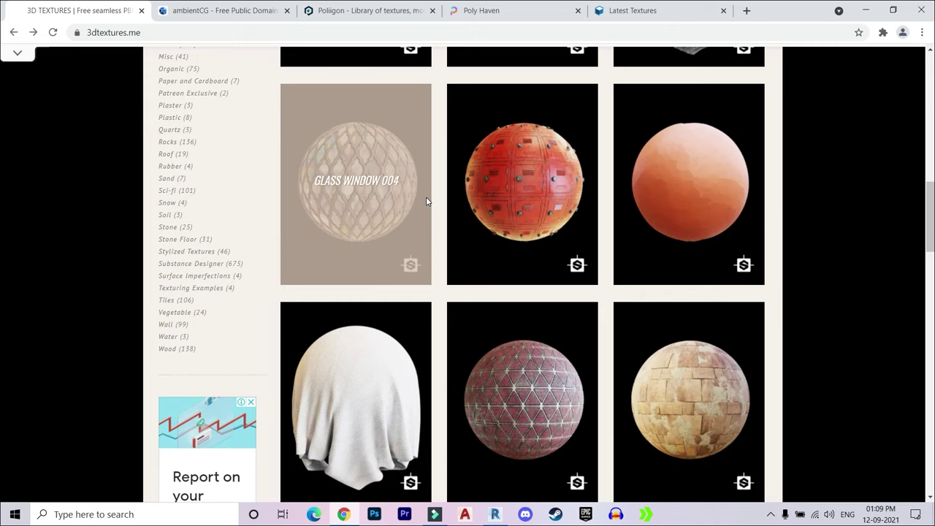
pyautogui.scroll(3, 305, 203)
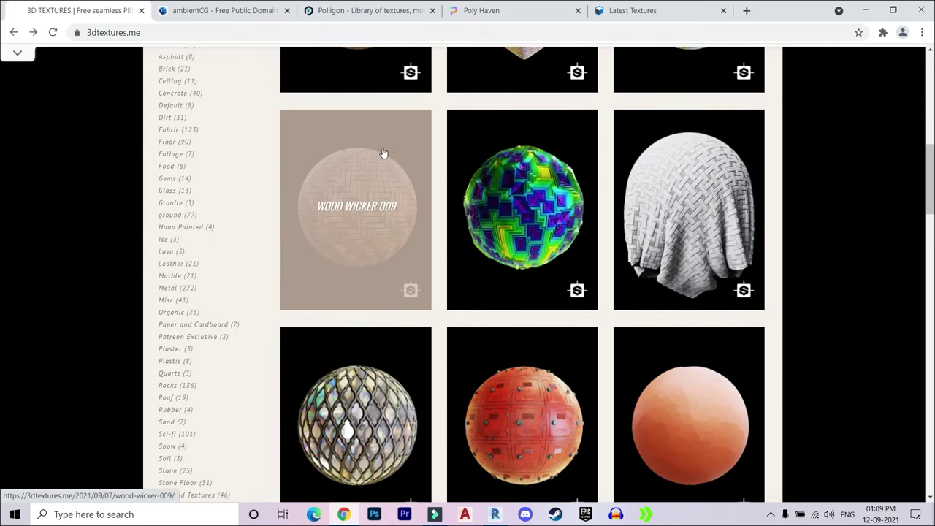
pyautogui.scroll(3, 204, 188)
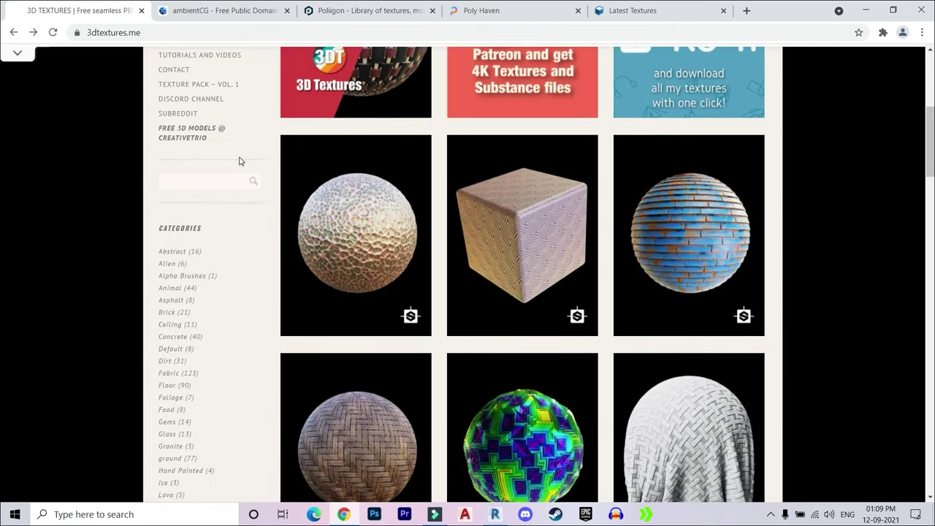
pyautogui.scroll(-4, 240, 159)
pyautogui.scroll(-4, 241, 156)
pyautogui.scroll(-1, 497, 235)
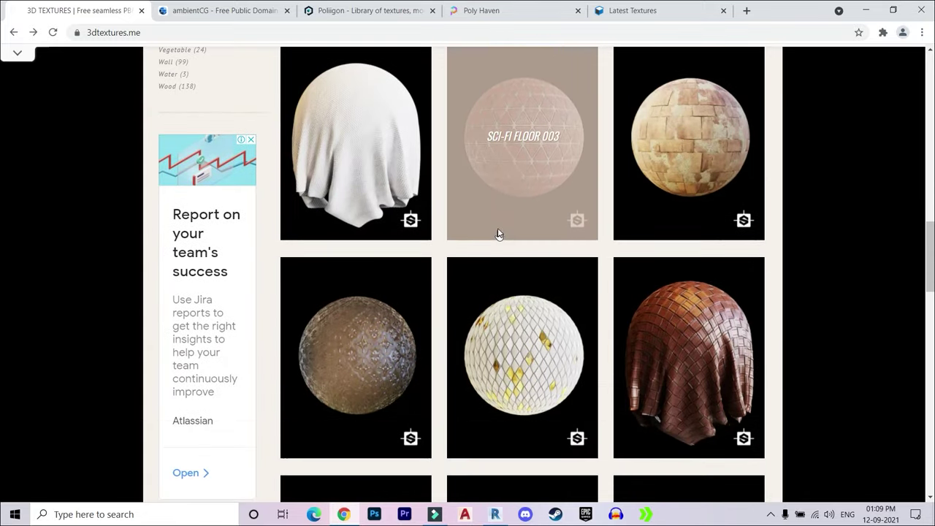
pyautogui.scroll(-4, 497, 234)
pyautogui.scroll(-2, 511, 249)
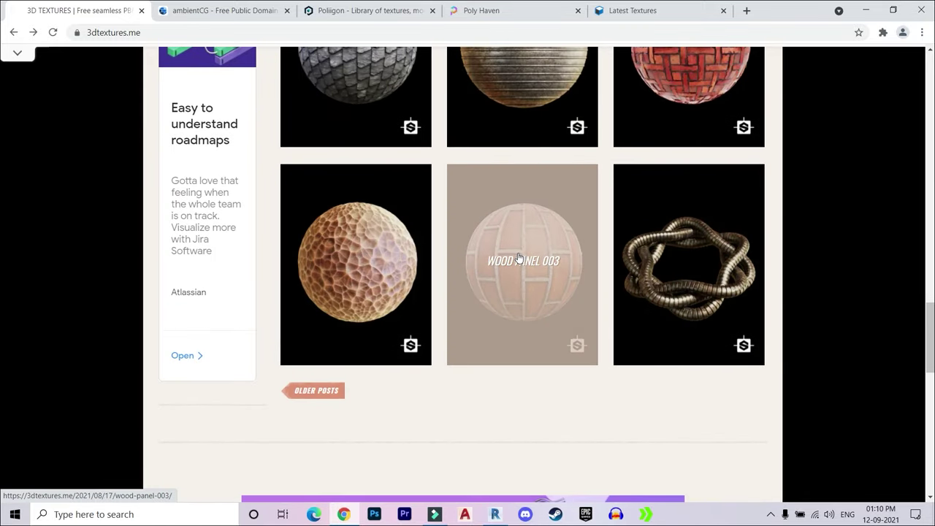
pyautogui.scroll(2, 517, 248)
pyautogui.scroll(3, 515, 219)
pyautogui.scroll(2, 511, 190)
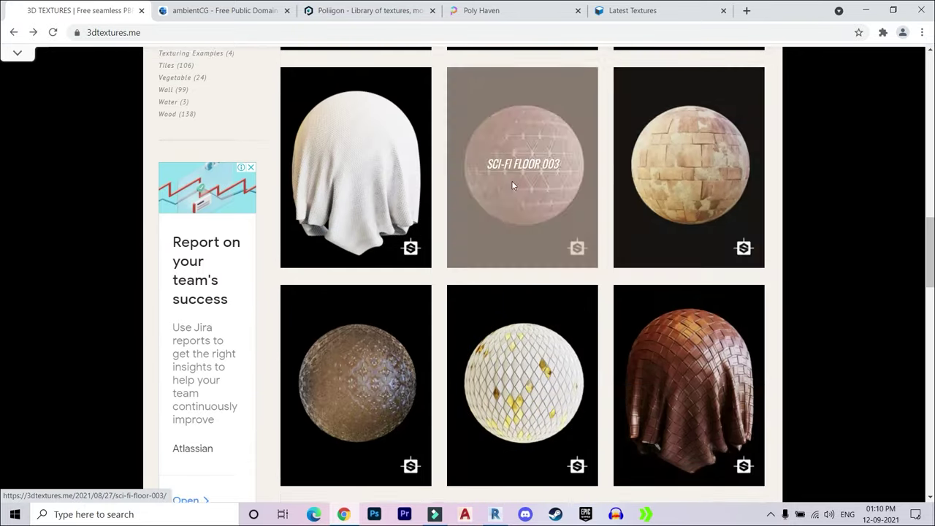
pyautogui.scroll(3, 475, 205)
pyautogui.scroll(2, 234, 146)
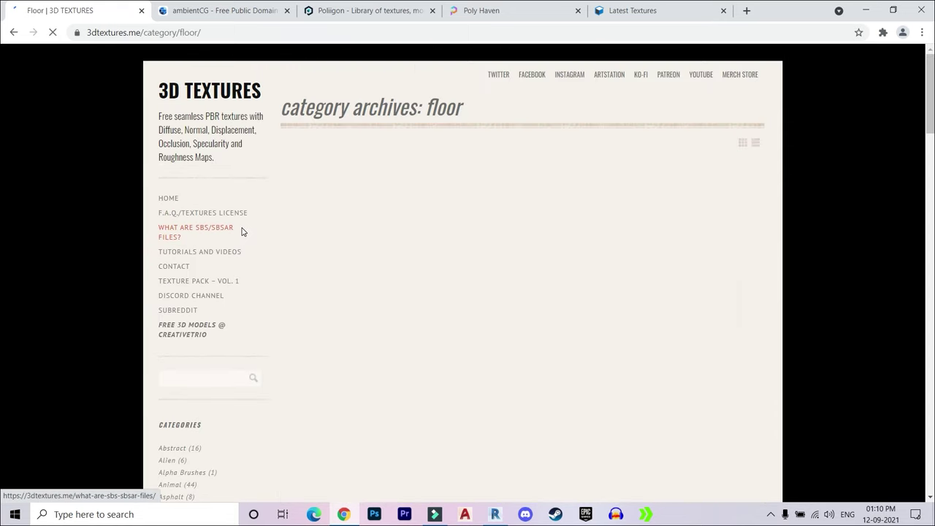
pyautogui.scroll(-3, 424, 126)
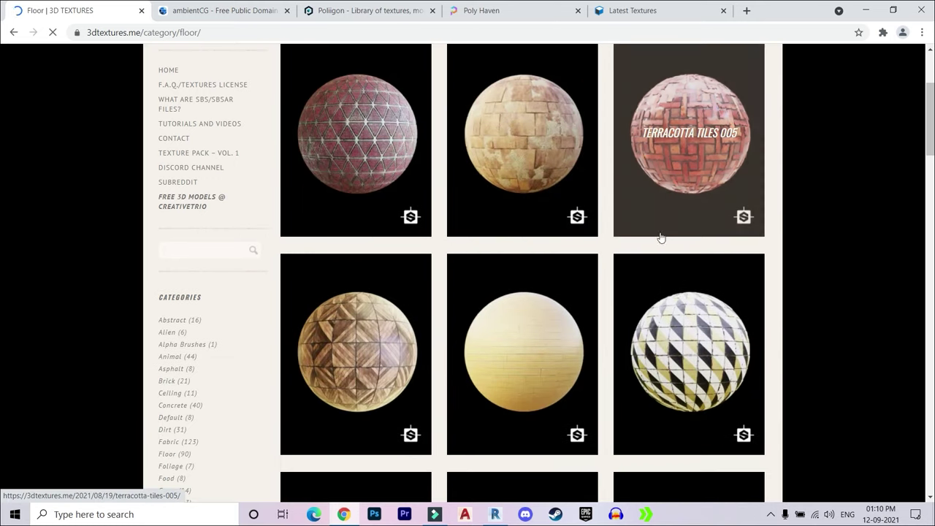
pyautogui.scroll(-3, 469, 211)
pyautogui.scroll(-3, 337, 231)
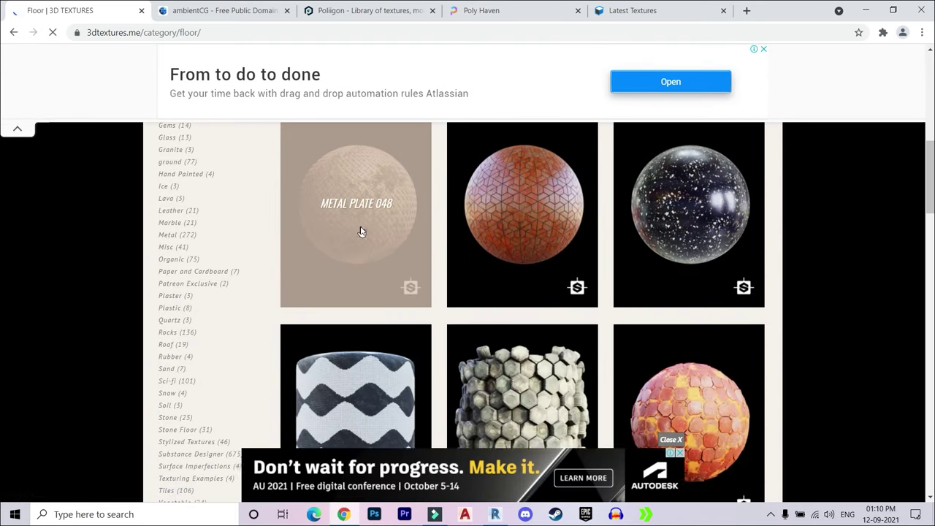
pyautogui.scroll(3, 362, 219)
pyautogui.scroll(-3, 509, 212)
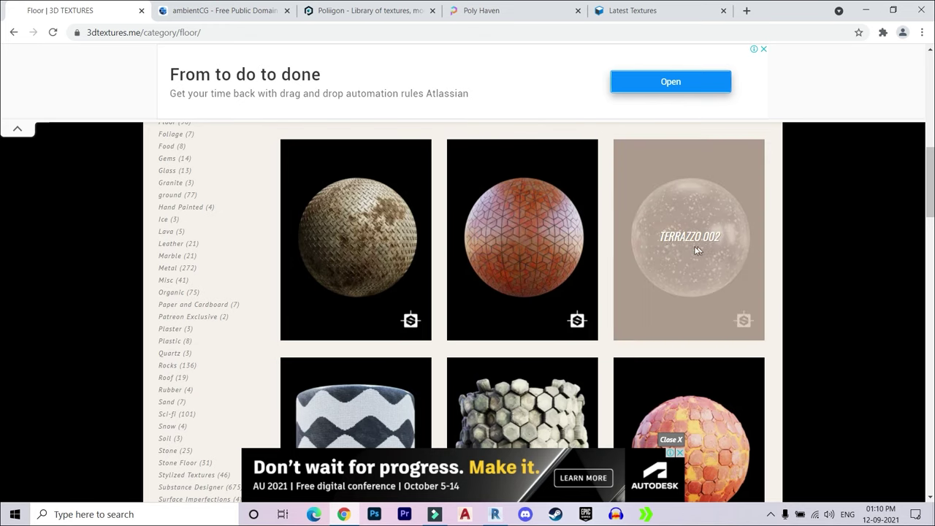
pyautogui.scroll(-2, 627, 241)
pyautogui.scroll(1, 657, 182)
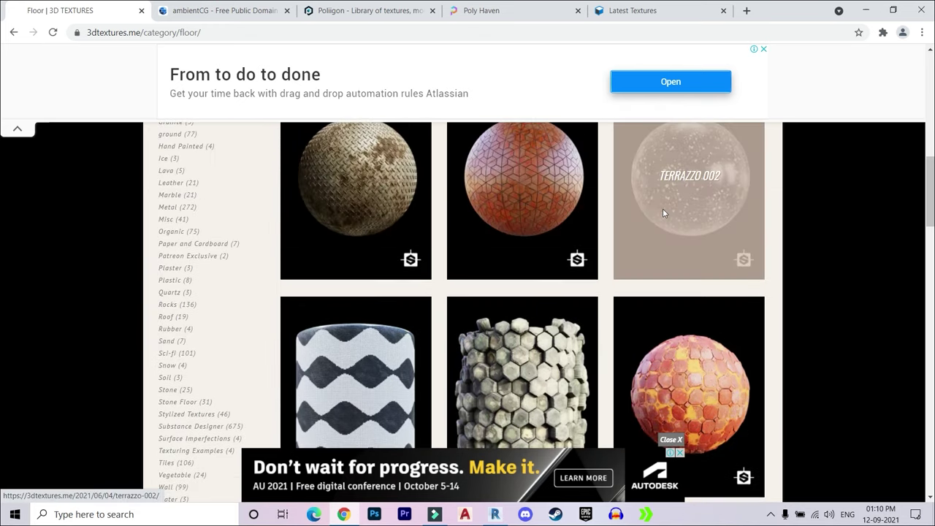
pyautogui.scroll(2, 472, 211)
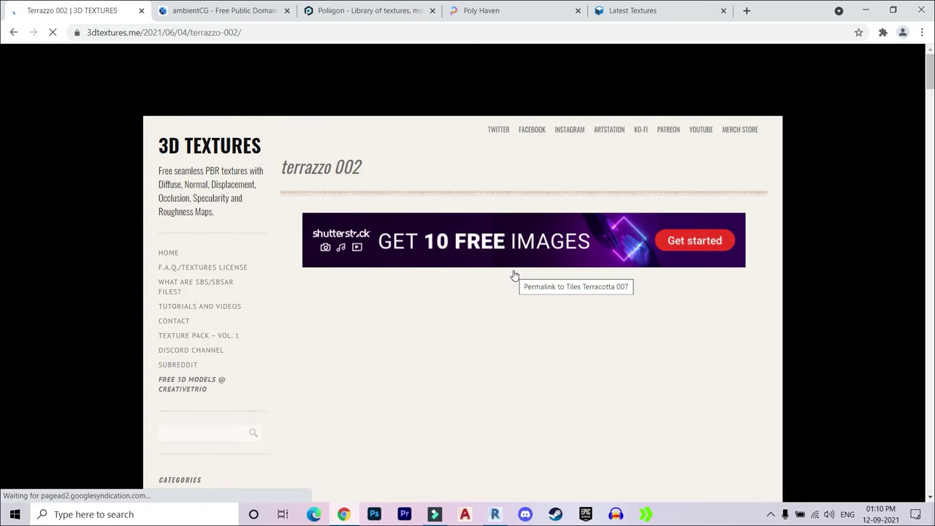
# Download all Terrazzo 002 maps, saving Terrazzo_002_basecolor.jpg to Downloads
pyautogui.scroll(-1, 514, 276)
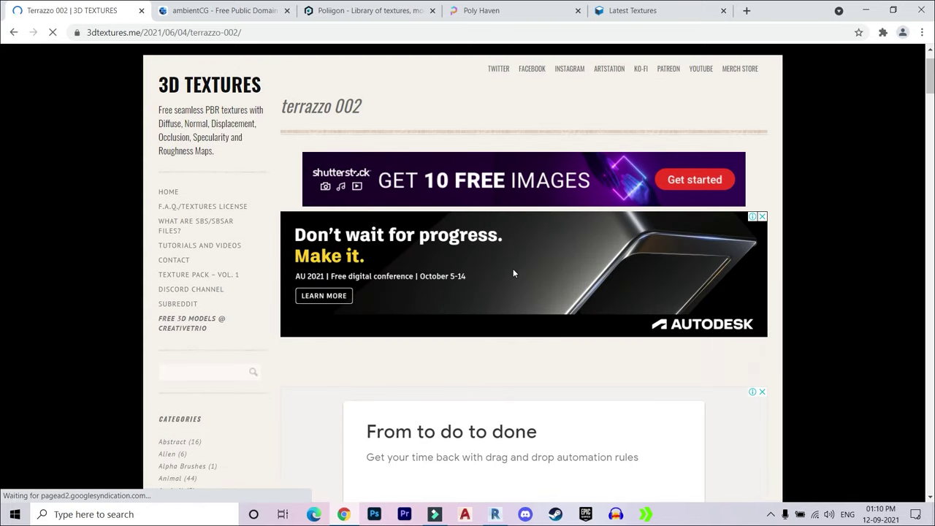
pyautogui.scroll(-3, 514, 274)
pyautogui.scroll(-3, 513, 274)
pyautogui.scroll(-2, 514, 273)
pyautogui.scroll(-3, 512, 271)
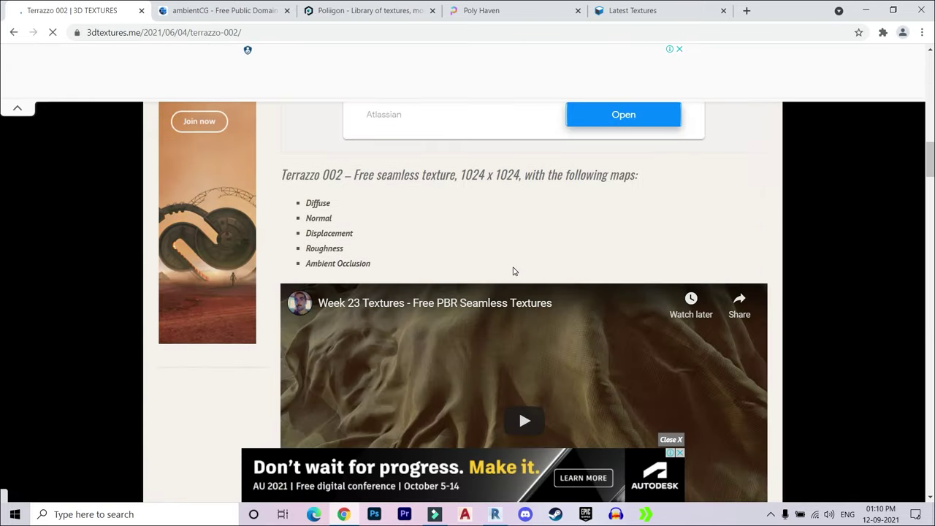
pyautogui.scroll(-3, 513, 271)
pyautogui.scroll(-4, 513, 271)
pyautogui.scroll(-3, 514, 270)
pyautogui.scroll(-2, 441, 278)
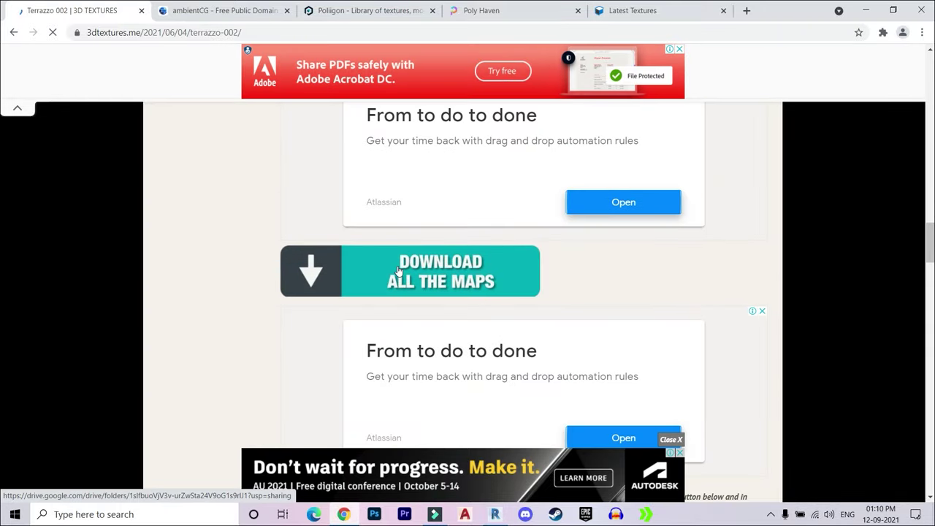
pyautogui.click(398, 271)
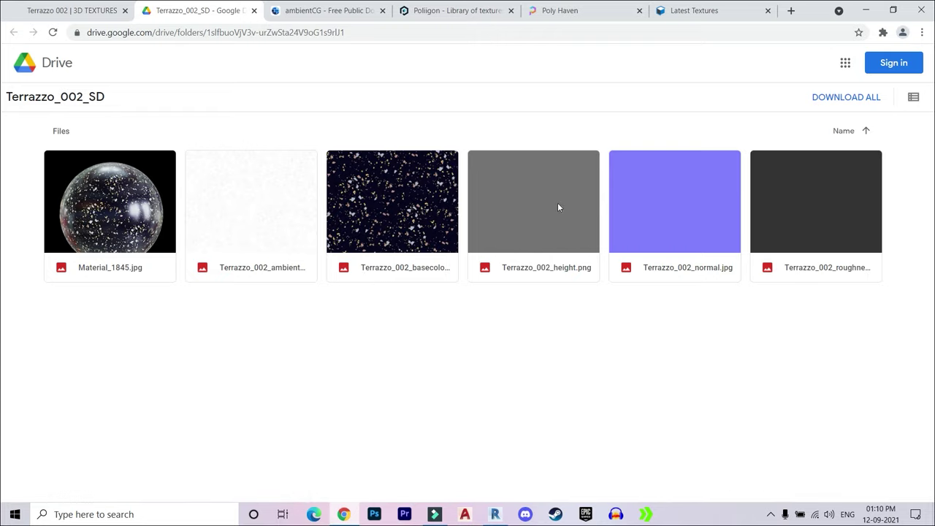
pyautogui.moveTo(138, 168)
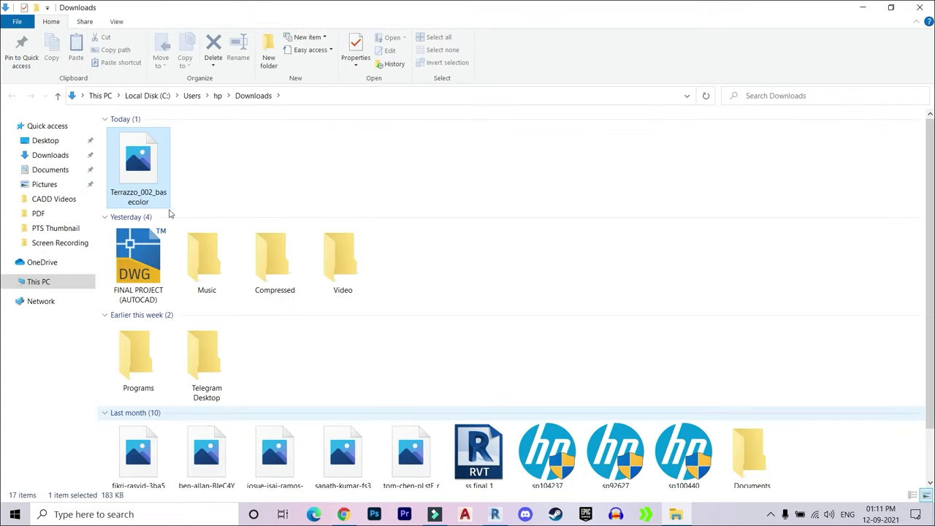
# Create a new desktop folder and paste Terrazzo_002_basecolor into it
pyautogui.click(269, 156)
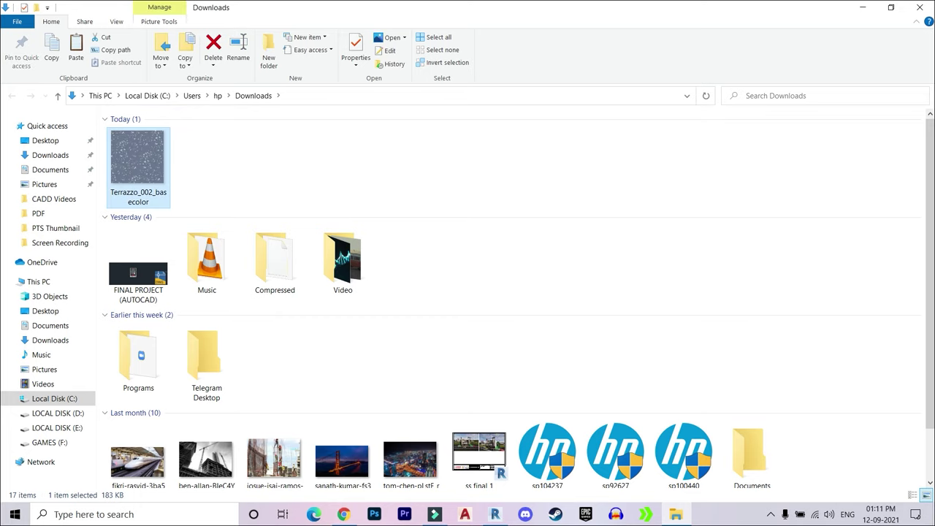
pyautogui.click(933, 515)
pyautogui.rightClick(342, 122)
pyautogui.moveTo(409, 237)
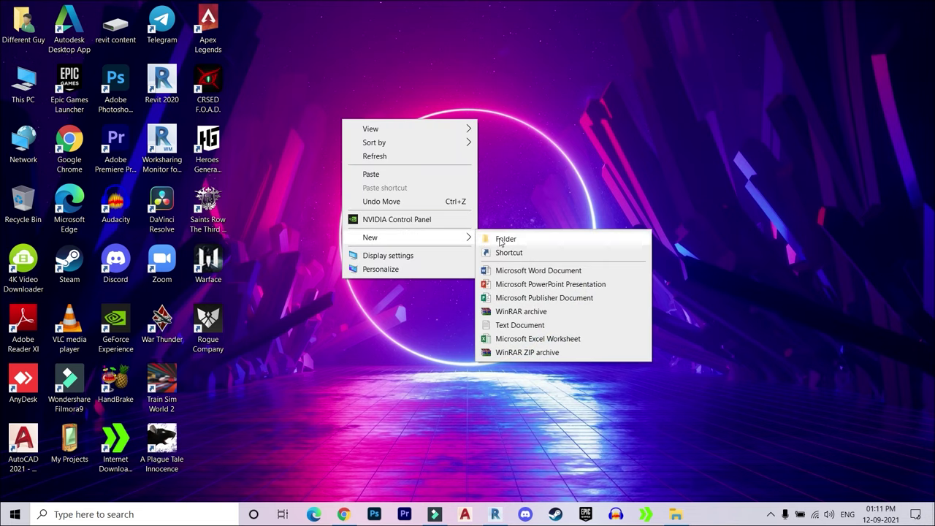
pyautogui.click(504, 238)
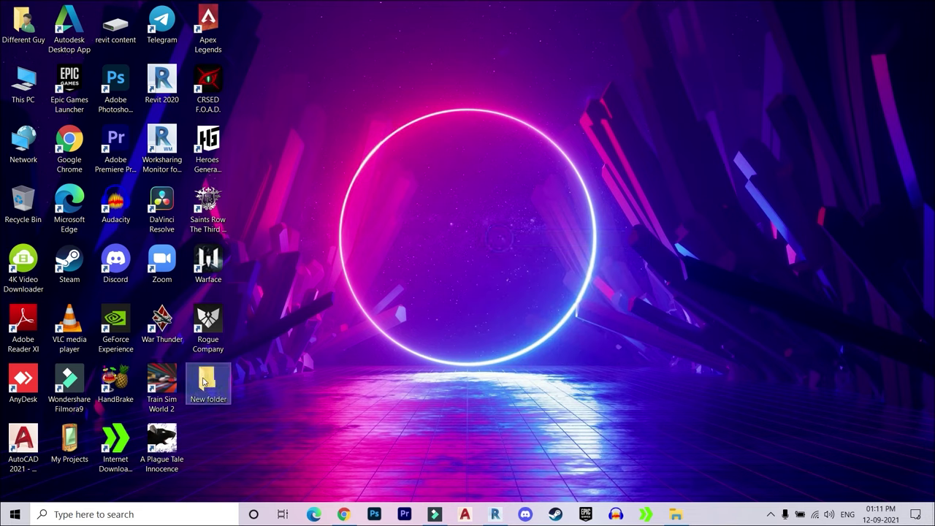
pyautogui.doubleClick(211, 378)
pyautogui.hotkey('ctrl', 'v')
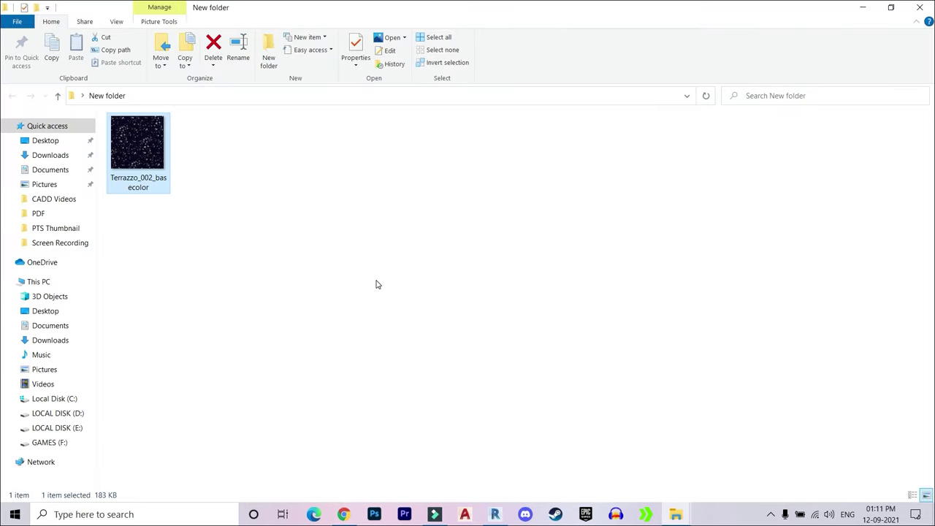
pyautogui.click(558, 256)
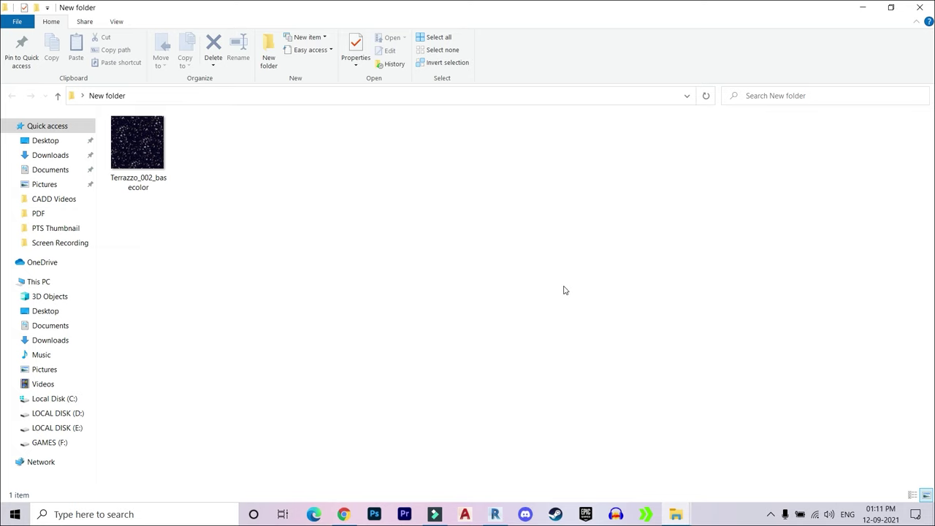
# Sketch a 44' x 36' rectangular architectural floor on the Level 1 plan
pyautogui.click(919, 7)
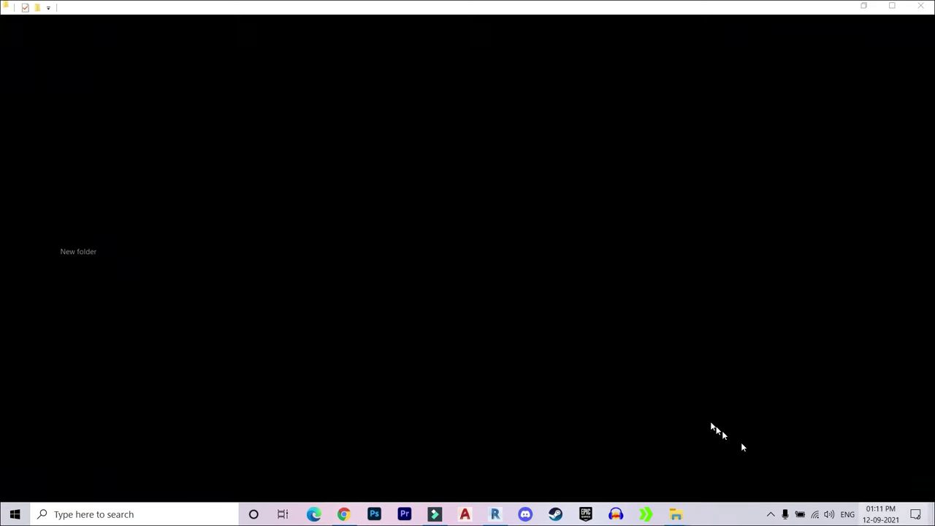
pyautogui.click(494, 514)
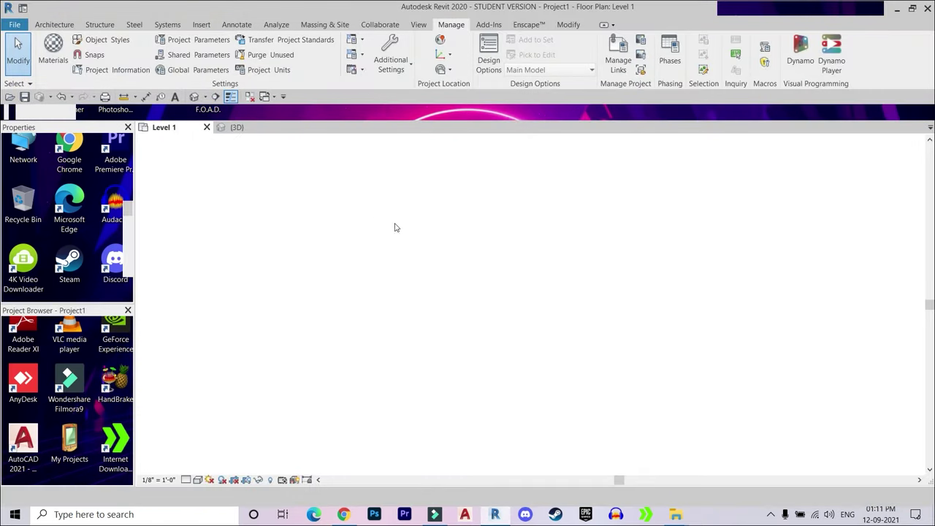
pyautogui.click(59, 24)
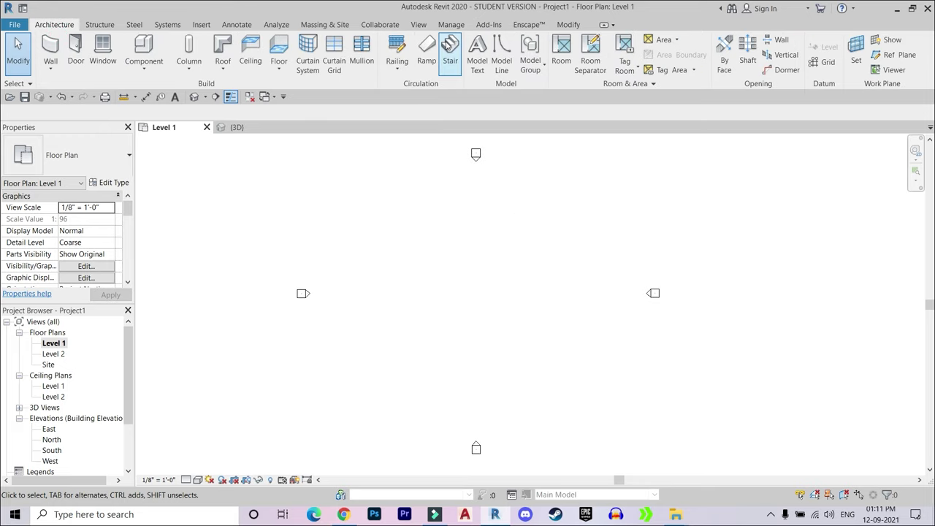
pyautogui.click(278, 64)
pyautogui.click(281, 88)
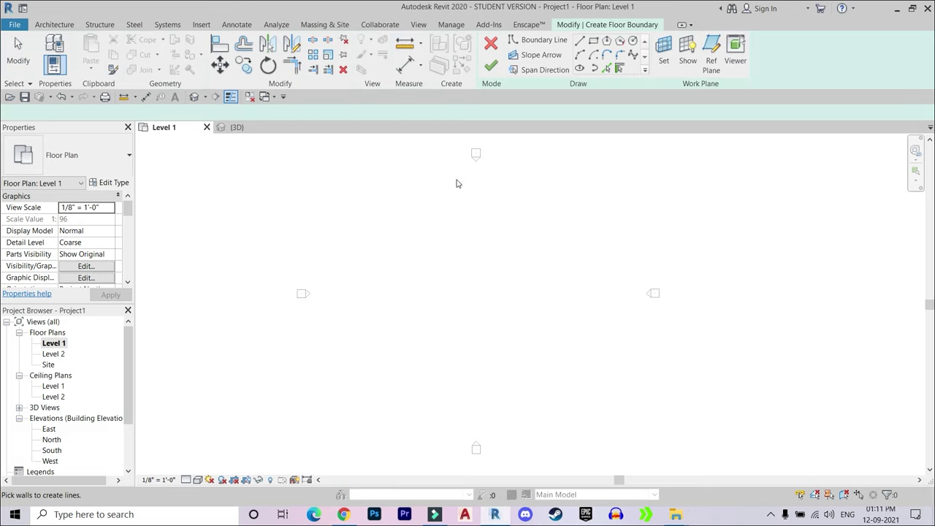
pyautogui.scroll(1, 475, 263)
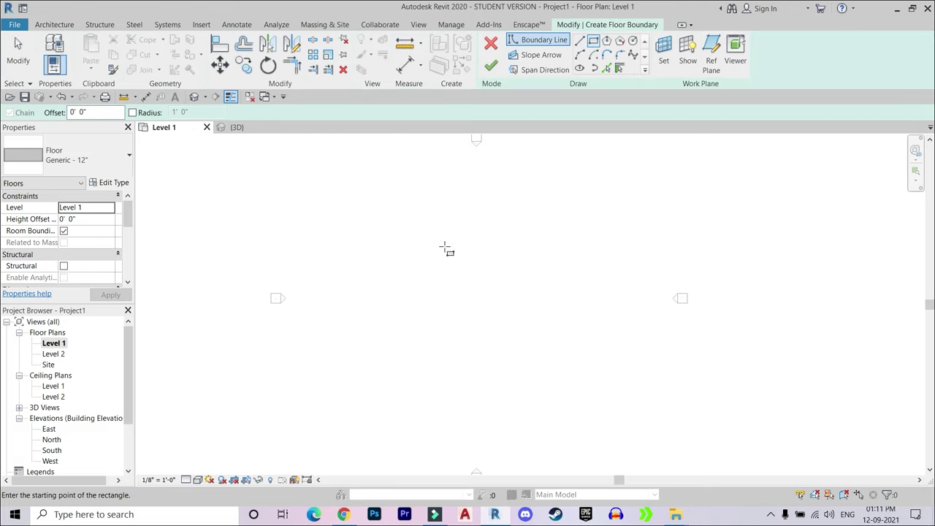
pyautogui.click(421, 227)
pyautogui.click(528, 315)
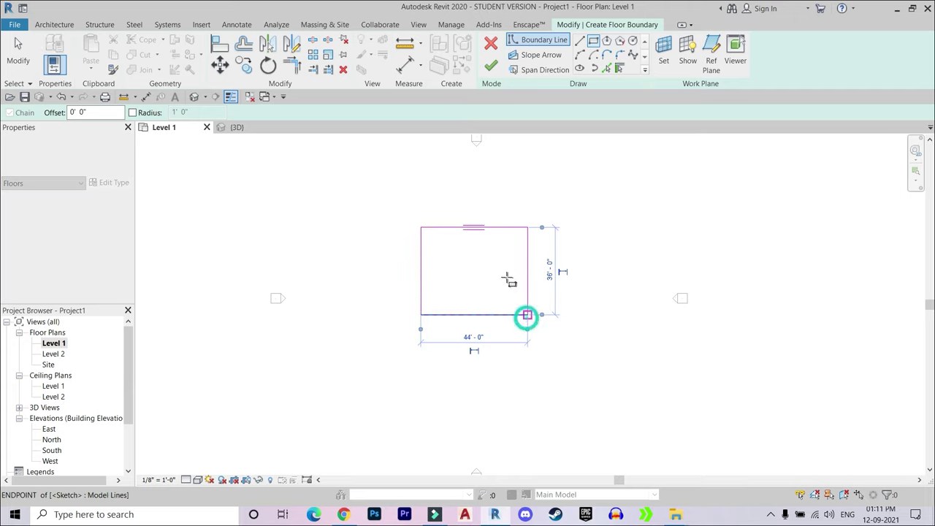
pyautogui.click(491, 65)
pyautogui.scroll(1, 570, 222)
pyautogui.click(576, 277)
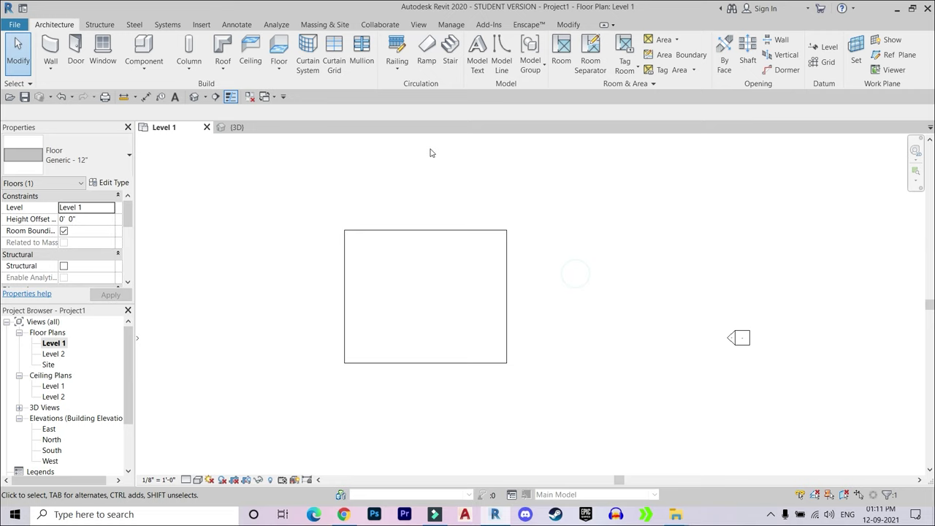
# Open the 3D view and orbit to see the slab from above
pyautogui.click(418, 24)
pyautogui.click(344, 49)
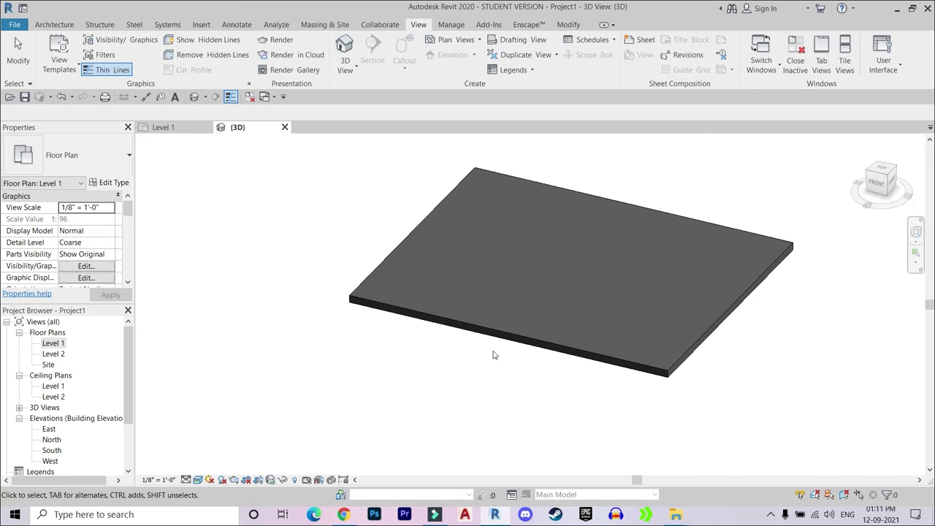
pyautogui.scroll(2, 467, 365)
pyautogui.moveTo(488, 341)
pyautogui.keyDown('shift'); pyautogui.mouseDown(button='middle')
pyautogui.moveTo(505, 381)
pyautogui.moveTo(461, 348)
pyautogui.moveTo(491, 285)
pyautogui.mouseUp(button='middle'); pyautogui.keyUp('shift')
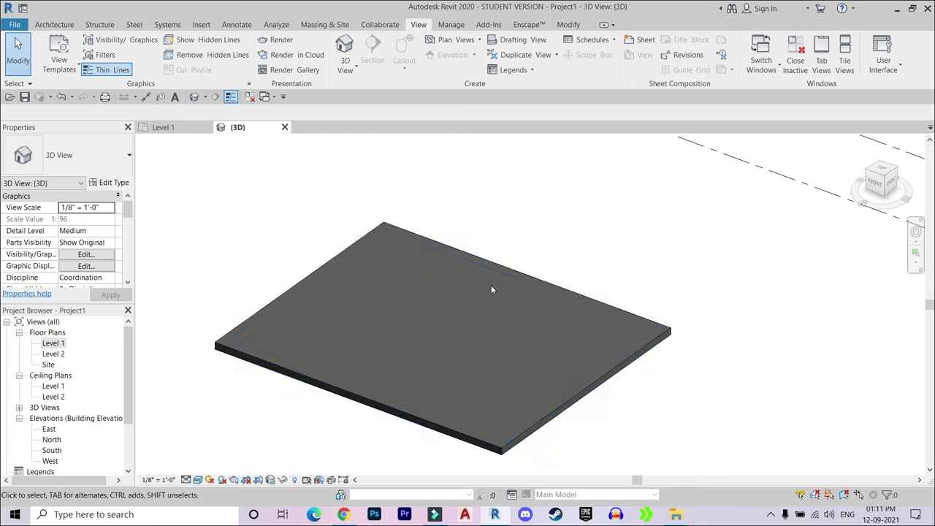
pyautogui.click(450, 24)
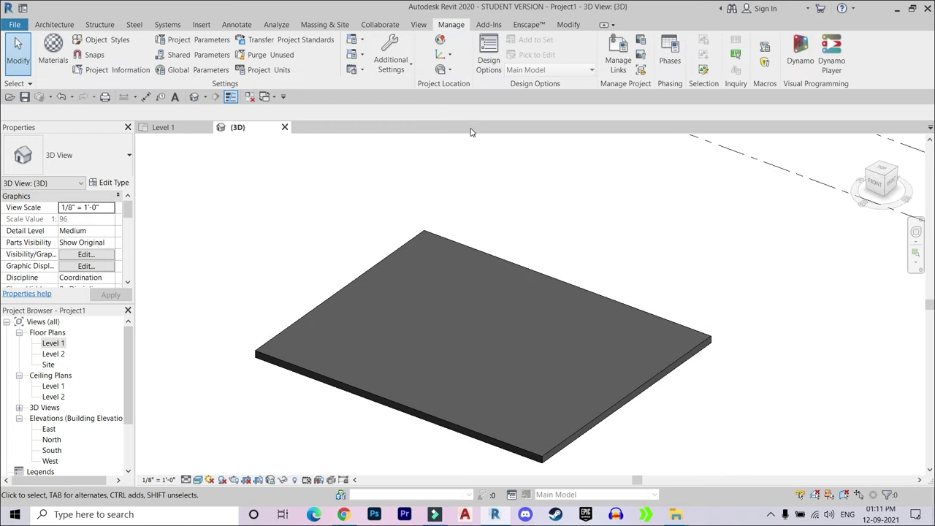
# Create a new material in the Material Browser and rename it Marble Texture
pyautogui.click(53, 52)
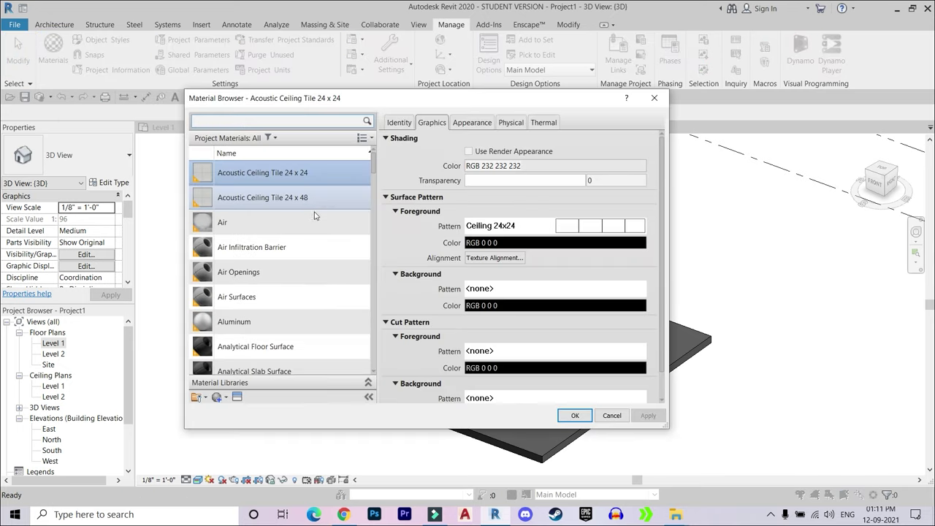
pyautogui.click(219, 398)
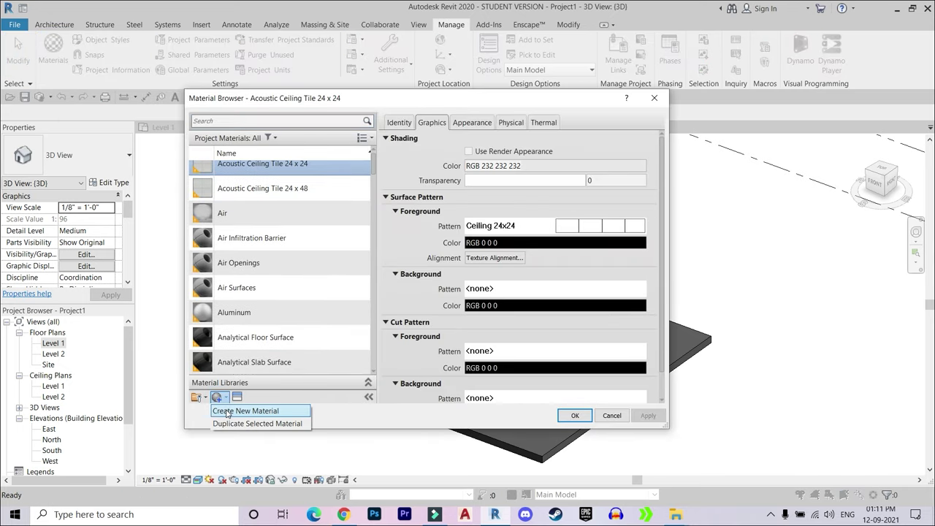
pyautogui.click(227, 411)
pyautogui.click(398, 122)
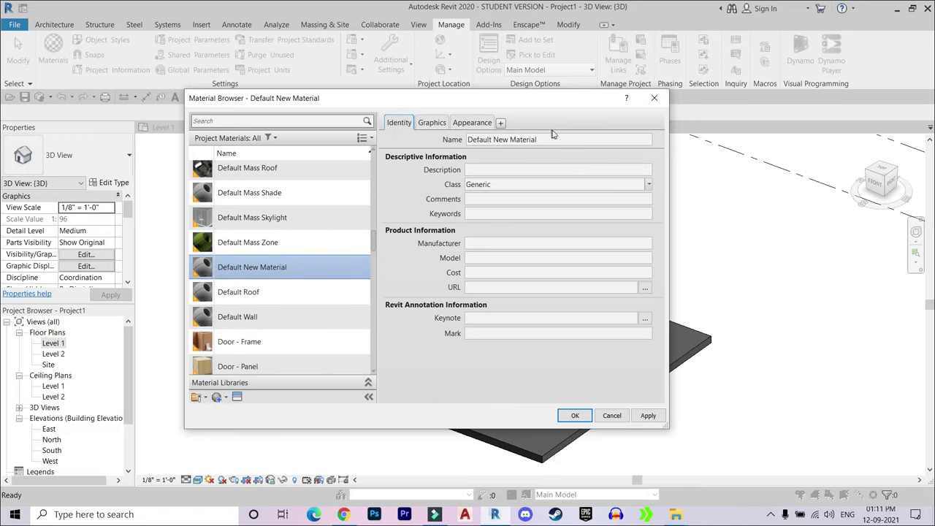
pyautogui.tripleClick(546, 138)
pyautogui.press('BackSpace')
pyautogui.write('Marble Texture')
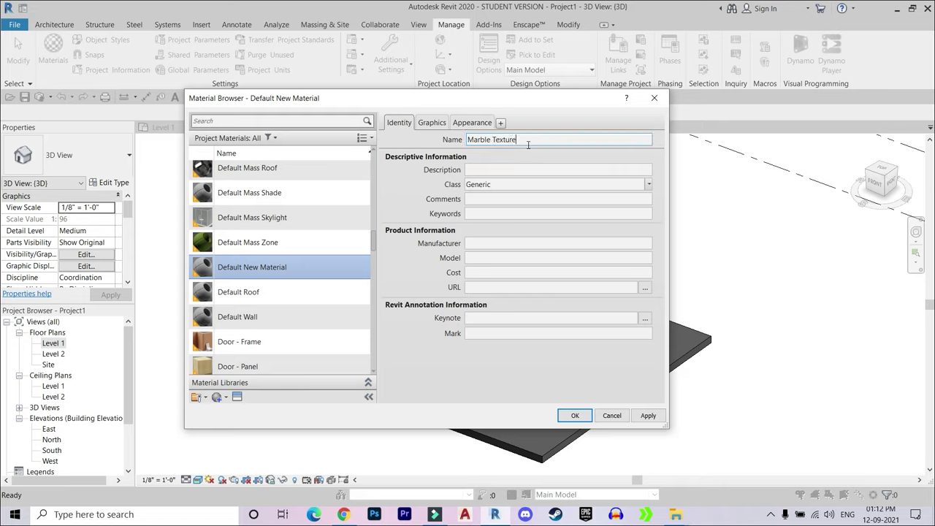
# Set its appearance image to Terrazzo_002_basecolor.jpg from the desktop New folder
pyautogui.click(473, 122)
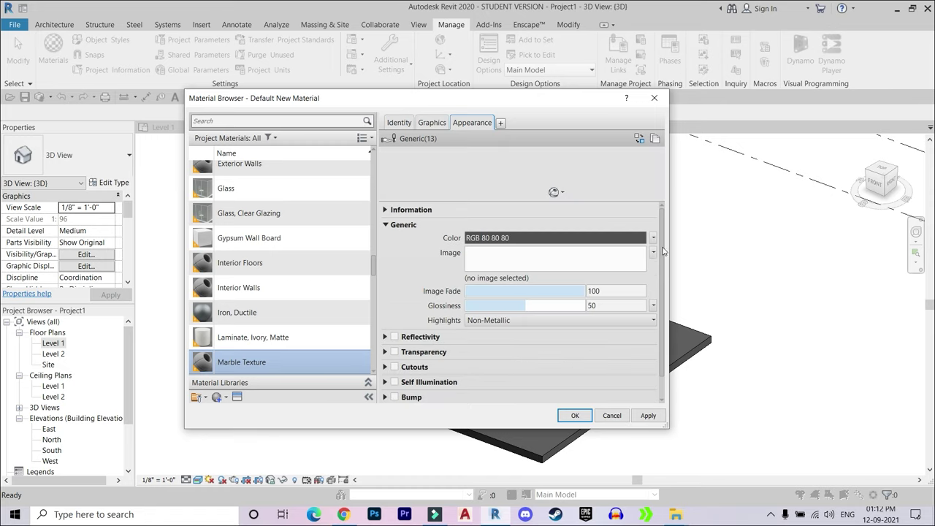
pyautogui.click(609, 252)
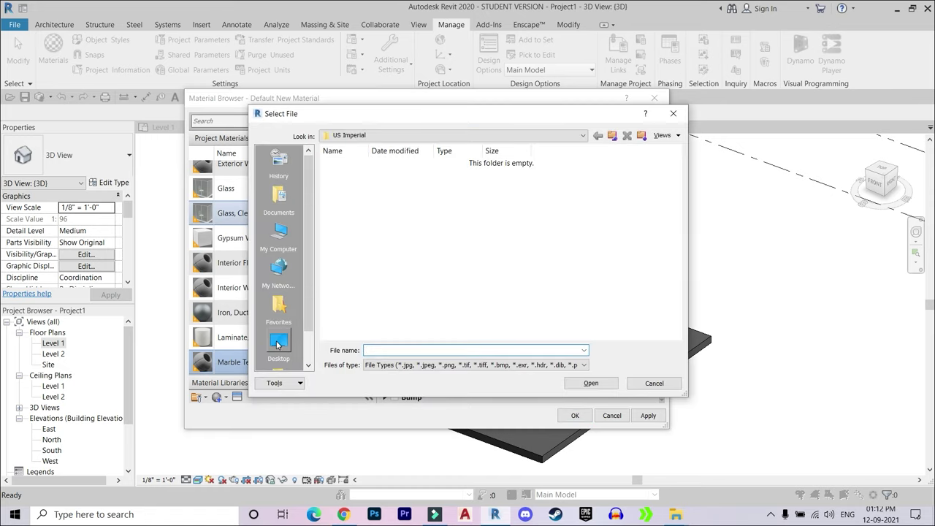
pyautogui.click(278, 343)
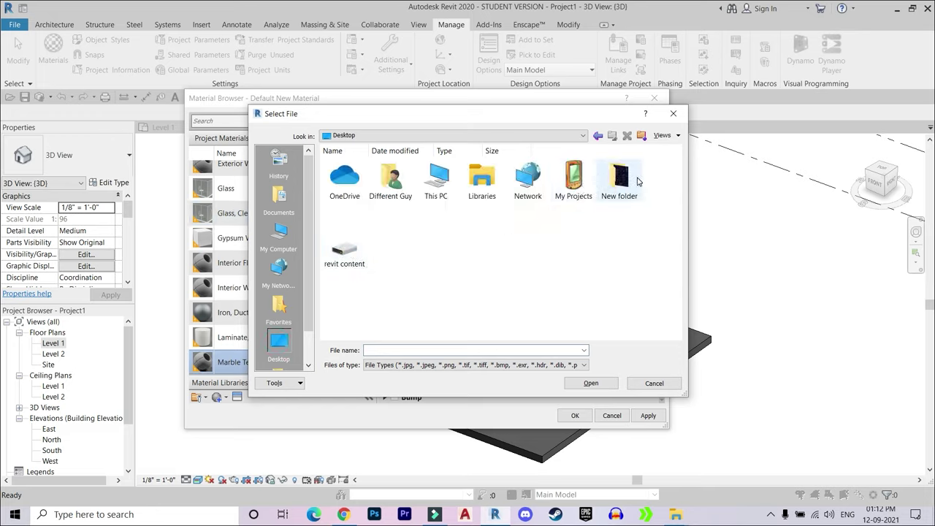
pyautogui.doubleClick(628, 179)
pyautogui.click(344, 179)
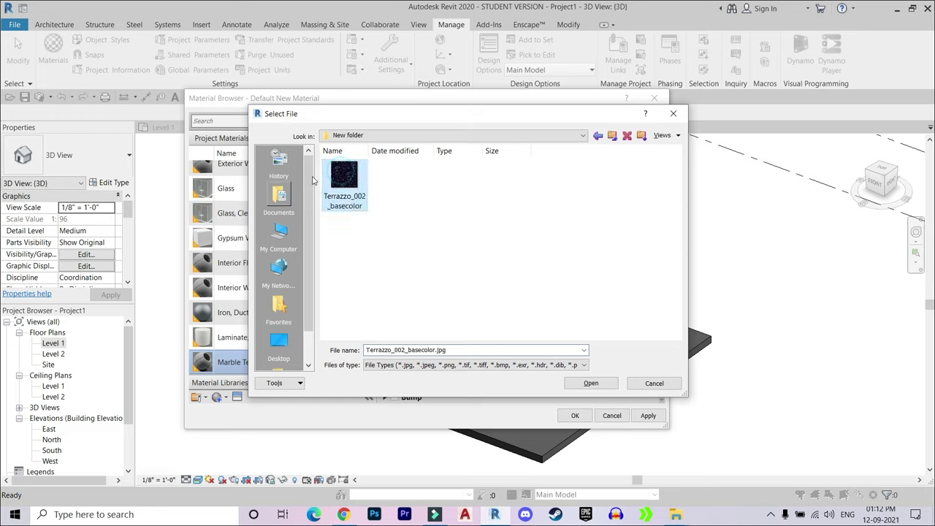
pyautogui.click(577, 383)
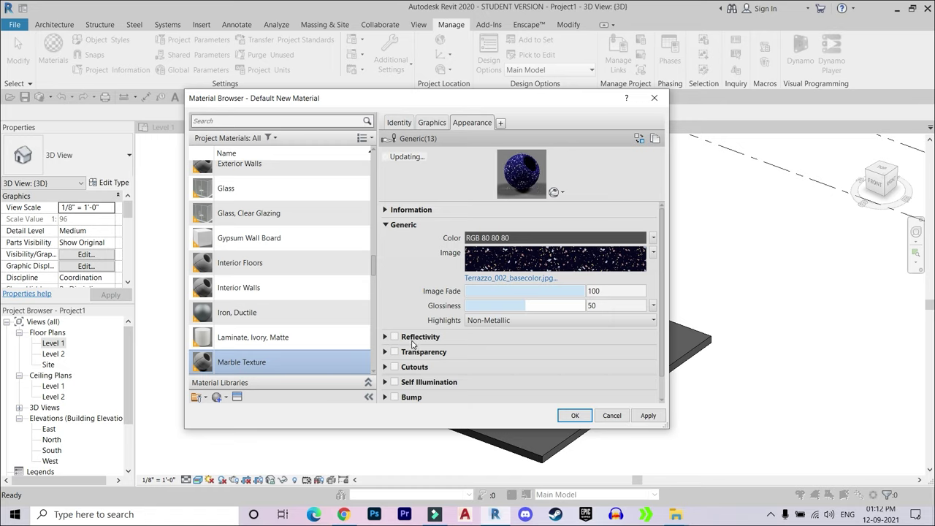
# Enable reflectivity with direct 83 and glossiness 86, then accept with OK
pyautogui.click(393, 338)
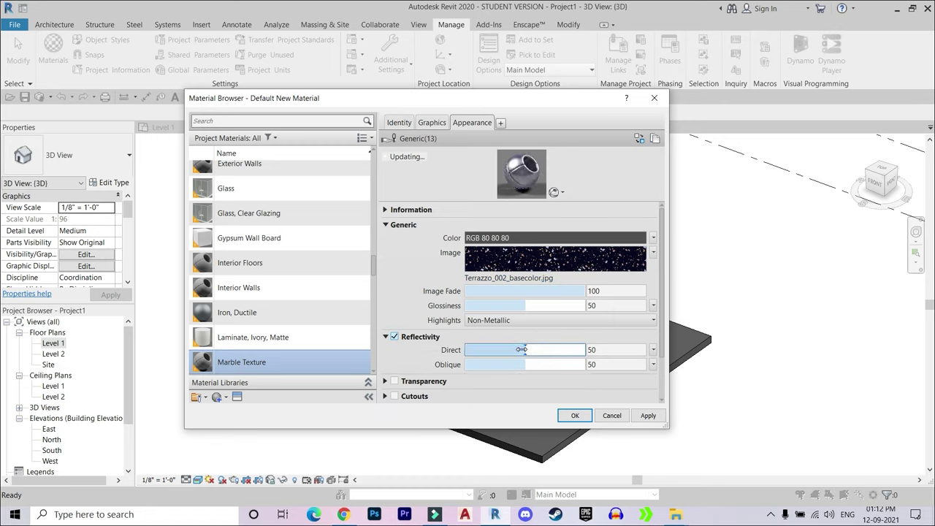
pyautogui.click(525, 349)
pyautogui.moveTo(525, 349); pyautogui.dragTo(539, 350)
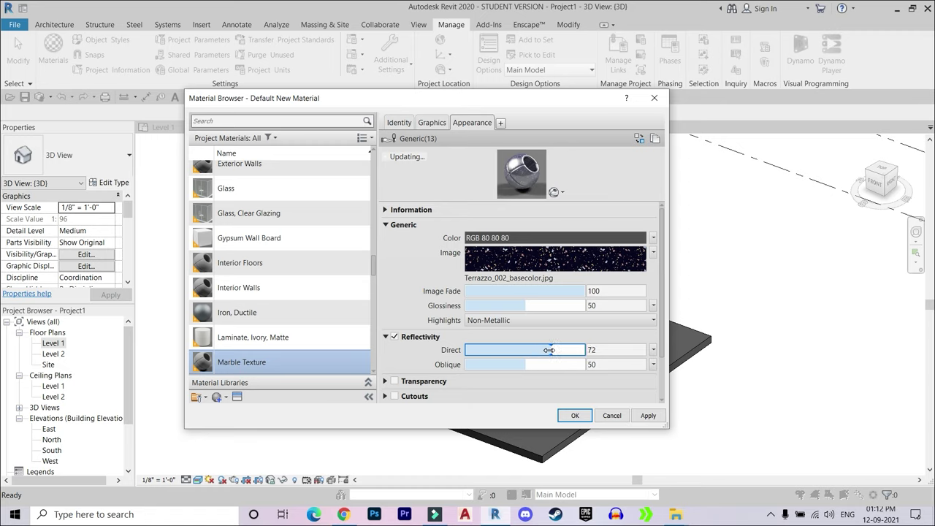
pyautogui.moveTo(523, 305); pyautogui.dragTo(540, 305)
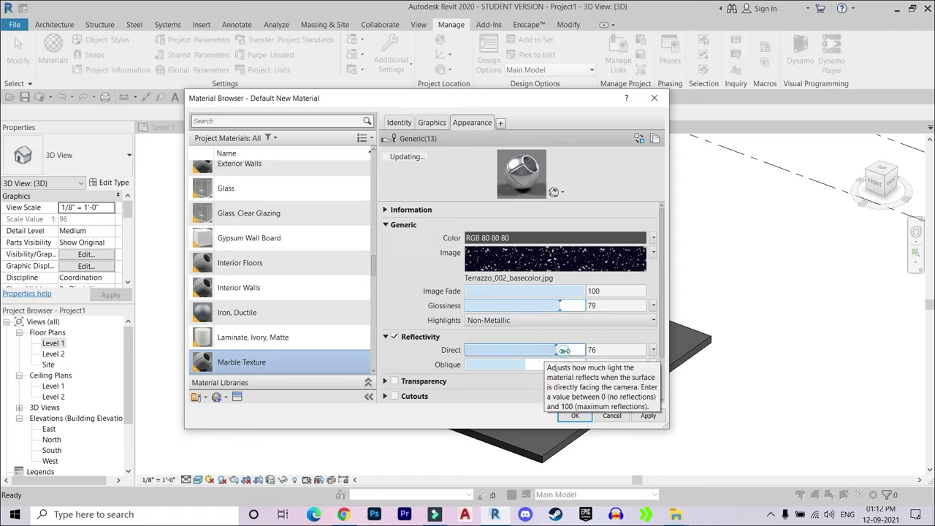
pyautogui.click(564, 349)
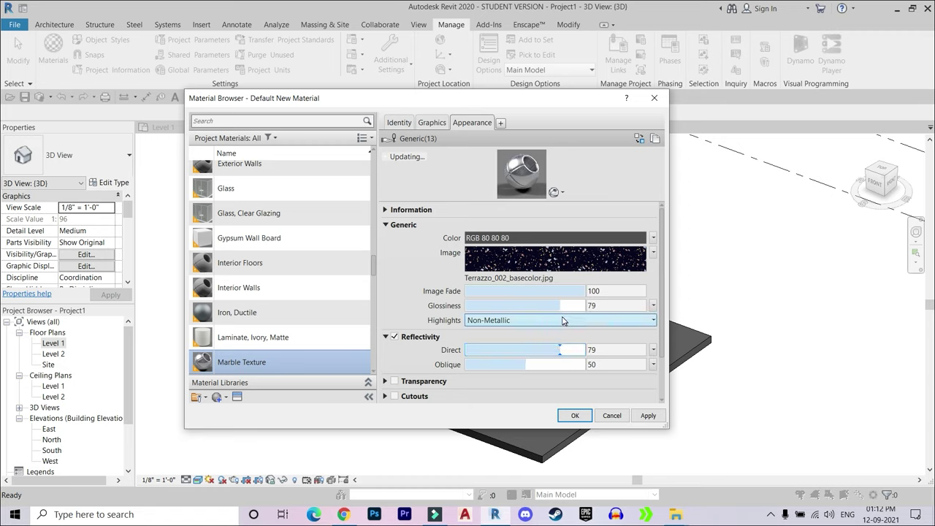
pyautogui.moveTo(560, 306); pyautogui.dragTo(569, 305)
pyautogui.click(563, 349)
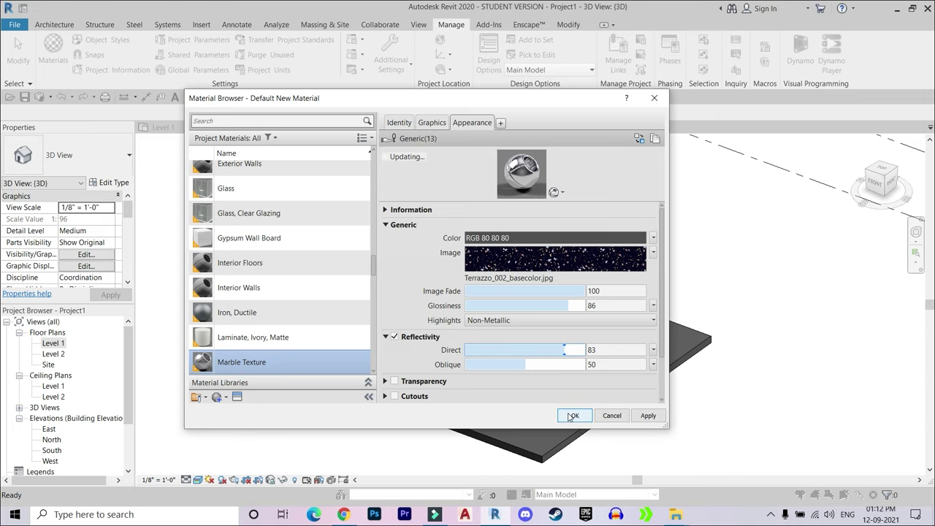
pyautogui.click(571, 415)
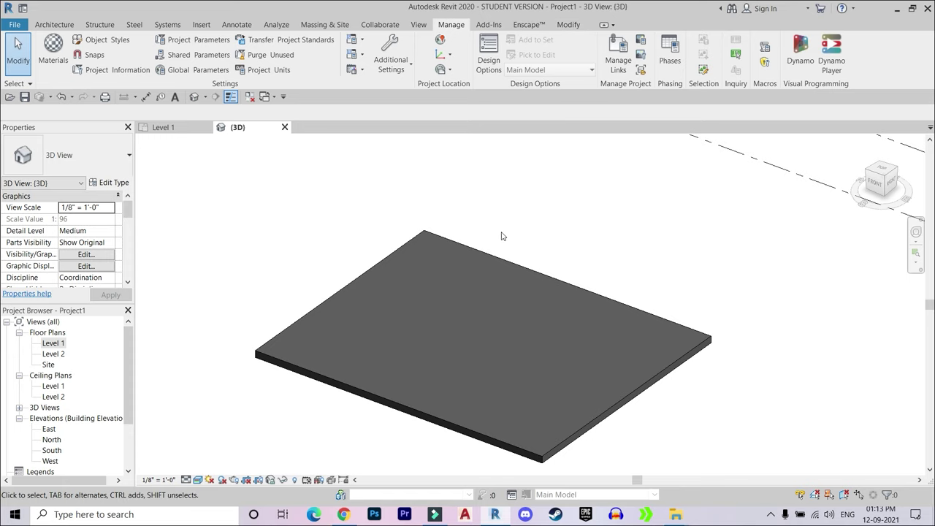
# Assign Marble Texture to the Generic - 12" floor's structure layer and orbit the slab
pyautogui.click(478, 248)
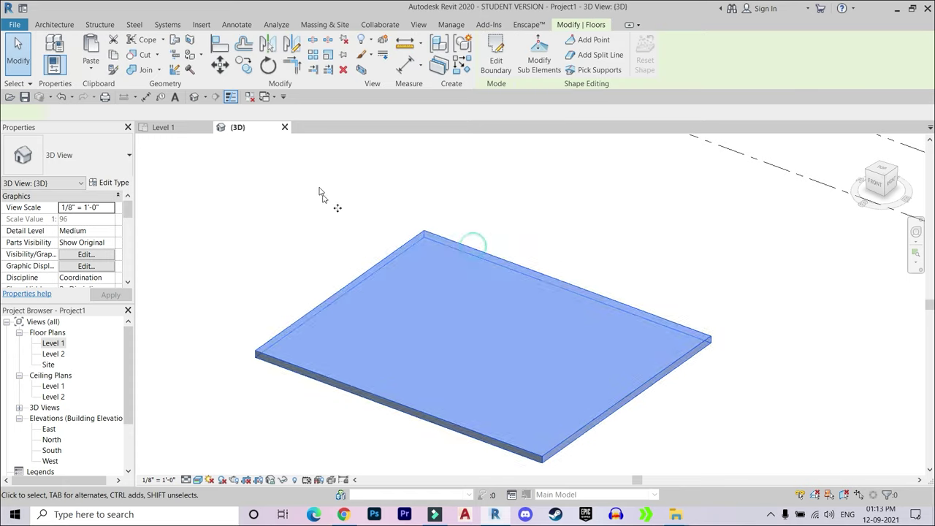
pyautogui.click(104, 183)
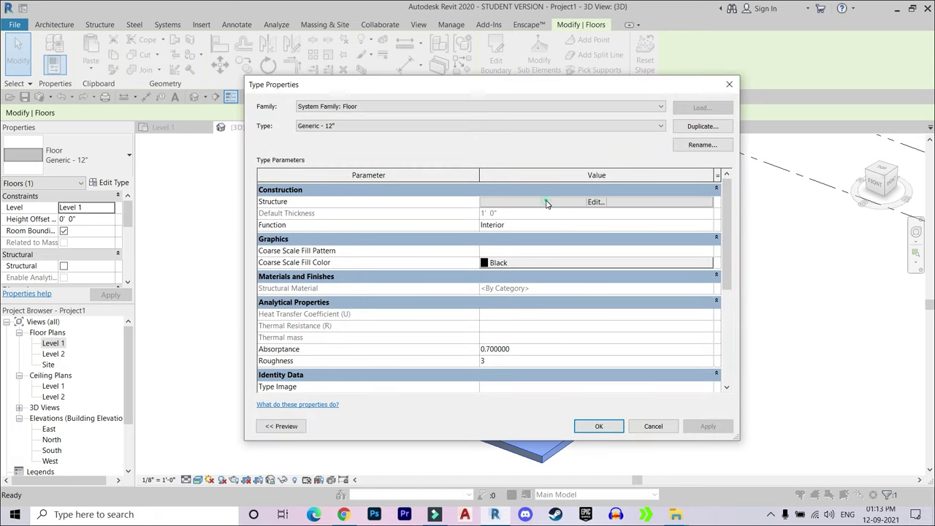
pyautogui.click(546, 202)
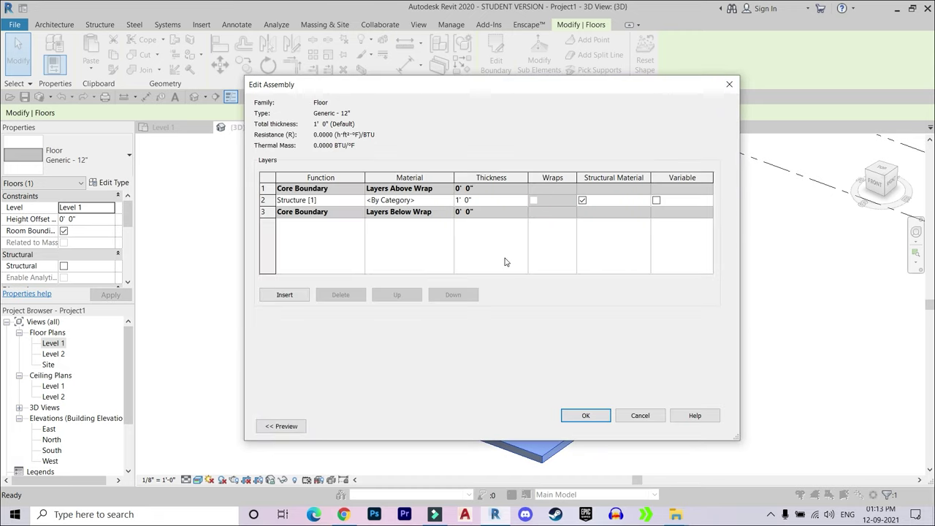
pyautogui.click(444, 201)
pyautogui.click(448, 201)
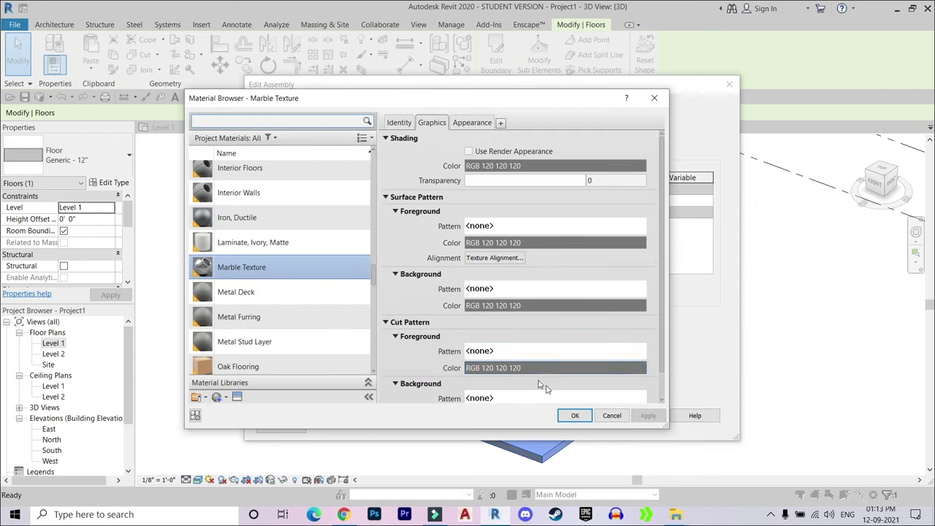
pyautogui.click(575, 414)
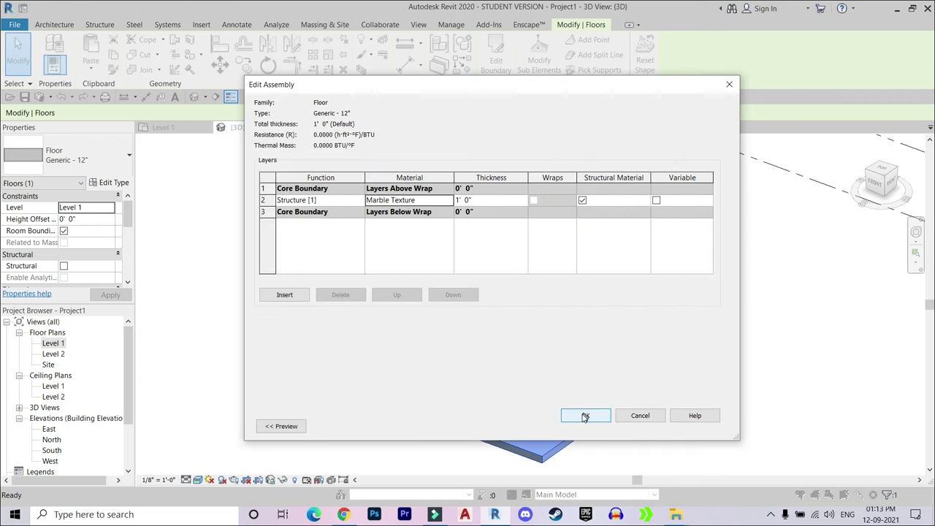
pyautogui.click(585, 416)
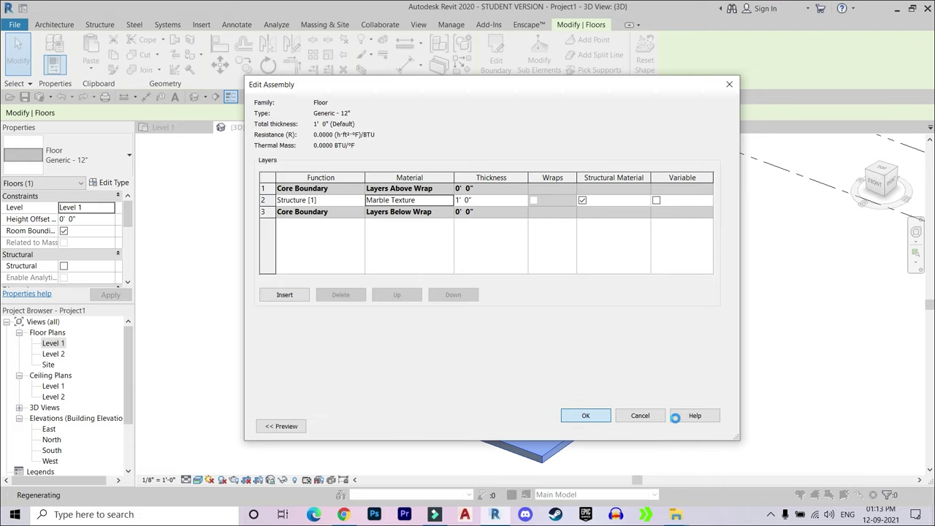
pyautogui.click(598, 427)
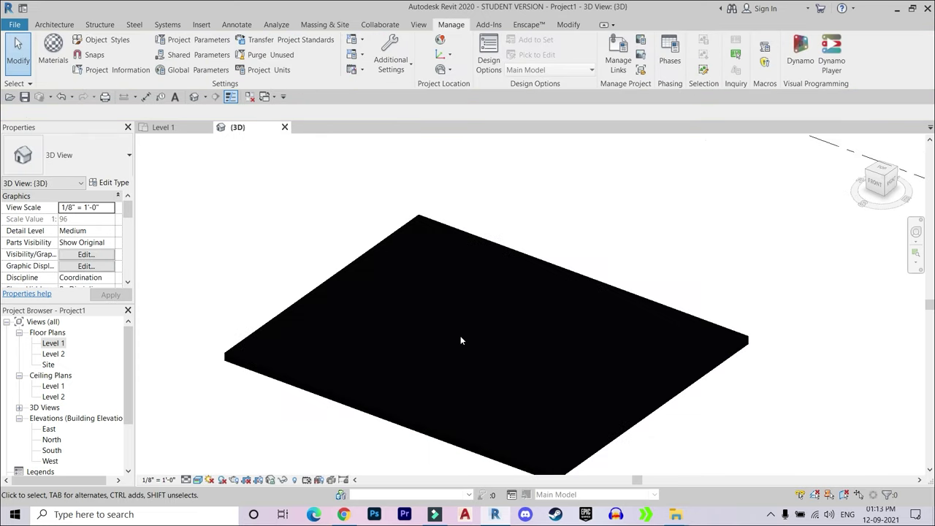
pyautogui.moveTo(703, 308)
pyautogui.keyDown('shift'); pyautogui.mouseDown(button='middle')
pyautogui.moveTo(482, 300)
pyautogui.moveTo(518, 209)
pyautogui.moveTo(419, 292)
pyautogui.moveTo(392, 290)
pyautogui.moveTo(515, 296)
pyautogui.moveTo(555, 275)
pyautogui.moveTo(512, 313)
pyautogui.moveTo(445, 320)
pyautogui.moveTo(397, 377)
pyautogui.moveTo(457, 317)
pyautogui.moveTo(397, 315)
pyautogui.moveTo(342, 249)
pyautogui.moveTo(434, 365)
pyautogui.moveTo(526, 341)
pyautogui.moveTo(506, 326)
pyautogui.moveTo(582, 375)
pyautogui.moveTo(397, 340)
pyautogui.mouseUp(button='middle'); pyautogui.keyUp('shift')
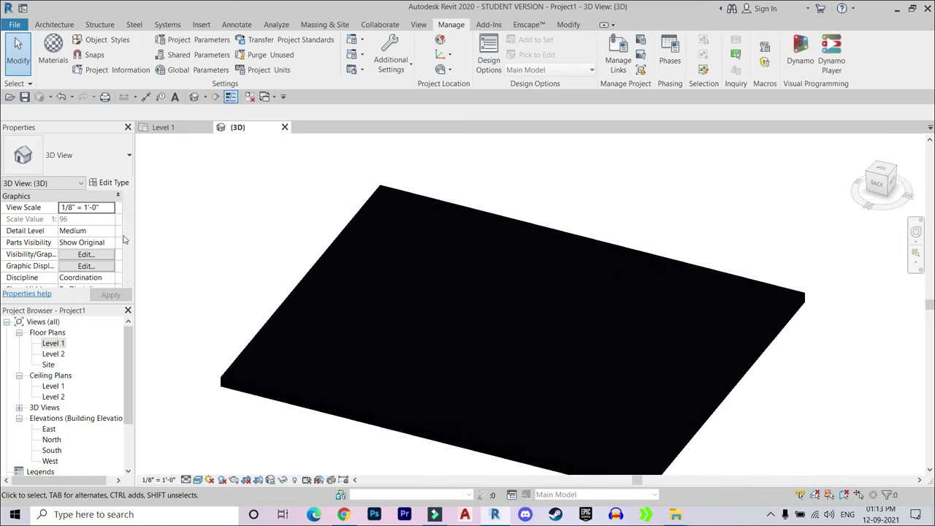
# Set the Marble Texture terrazzo image's sample width to 5' and apply the material
pyautogui.click(52, 52)
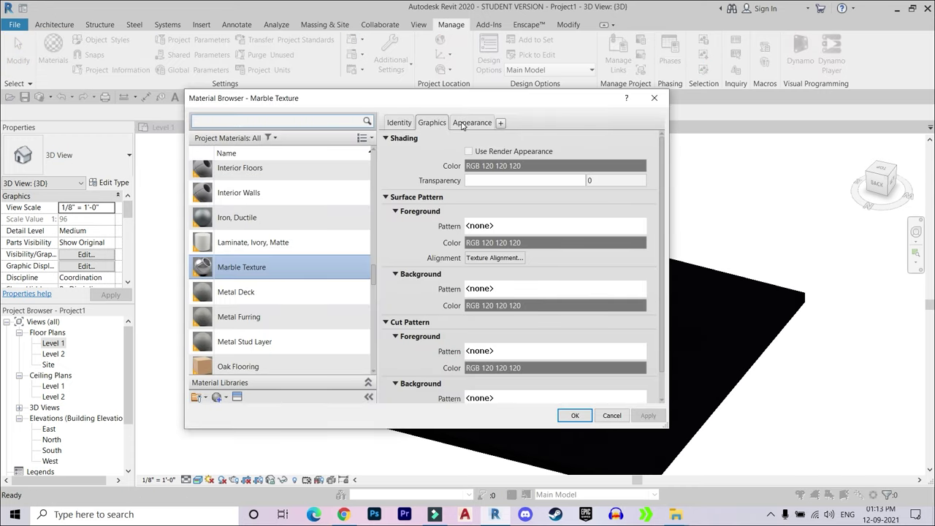
pyautogui.click(461, 124)
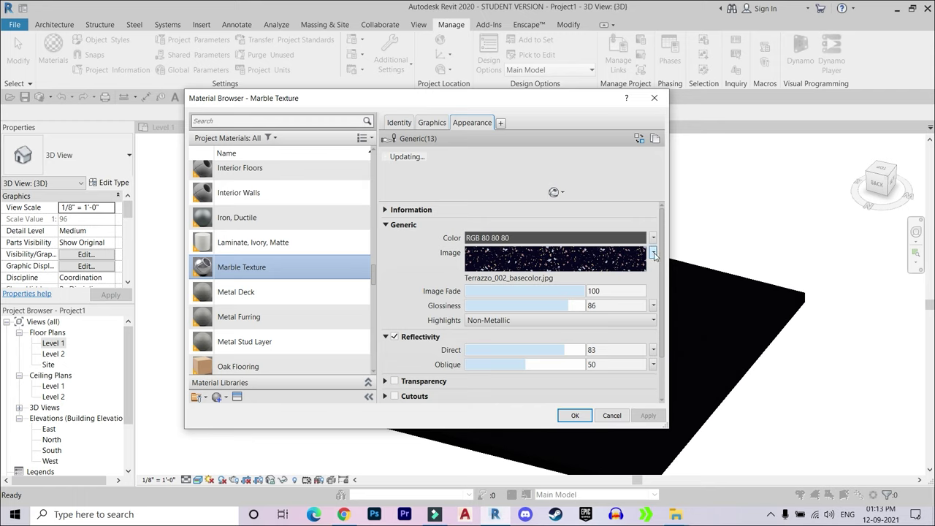
pyautogui.click(653, 253)
pyautogui.click(609, 381)
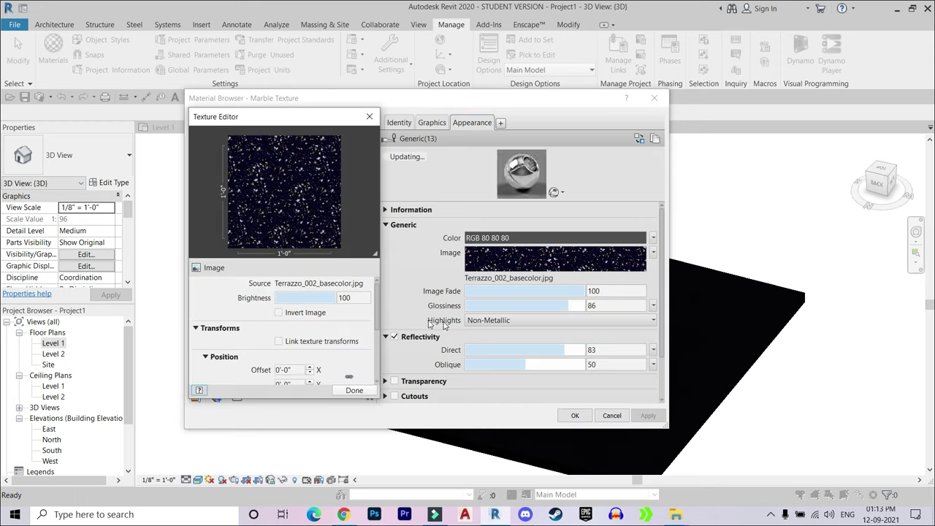
pyautogui.scroll(-3, 332, 323)
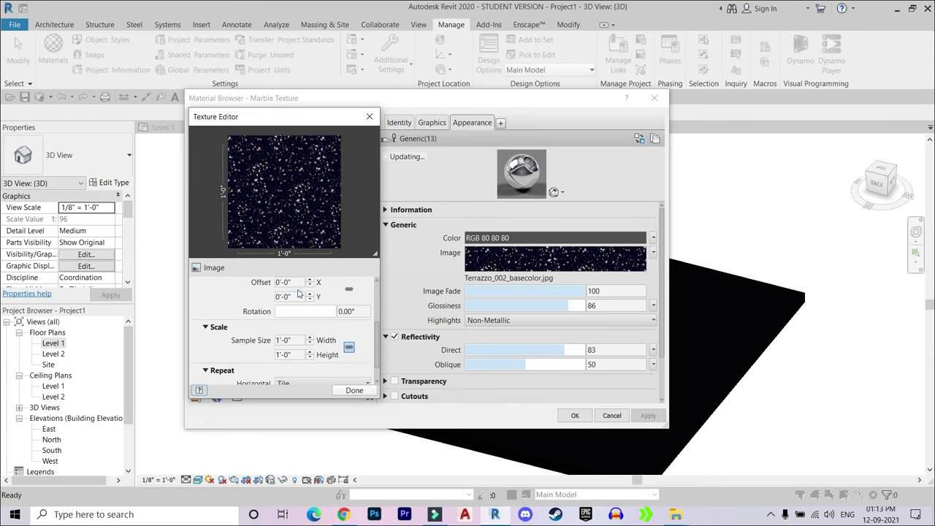
pyautogui.moveTo(298, 340); pyautogui.dragTo(252, 345)
pyautogui.moveTo(298, 340); pyautogui.dragTo(249, 340)
pyautogui.write('5')
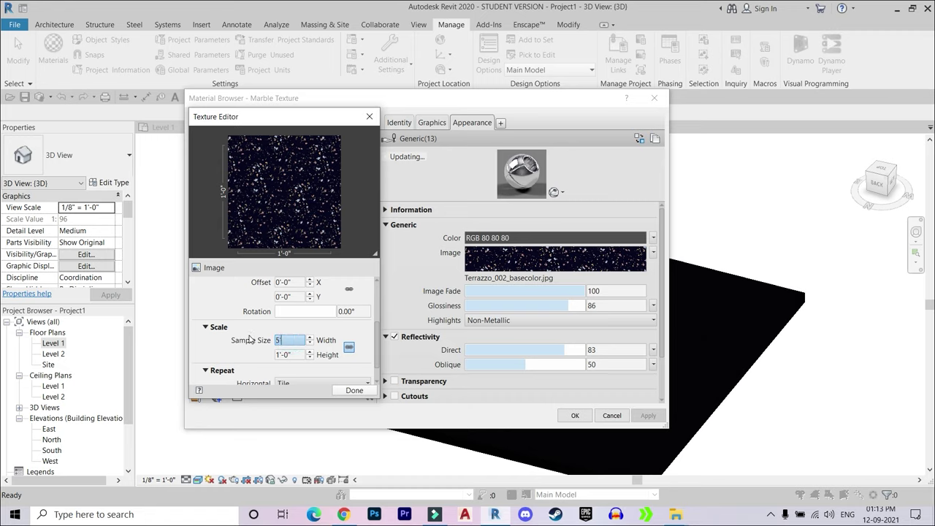
pyautogui.click(355, 390)
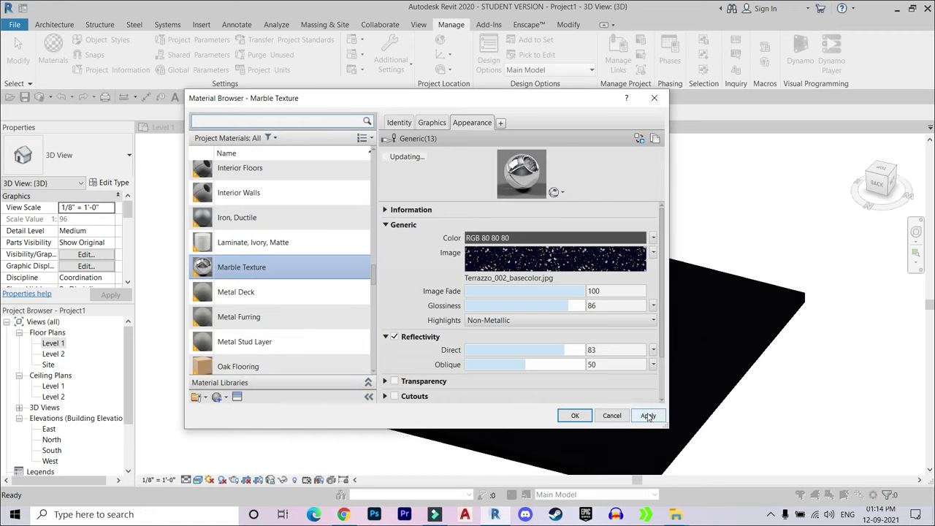
pyautogui.click(647, 415)
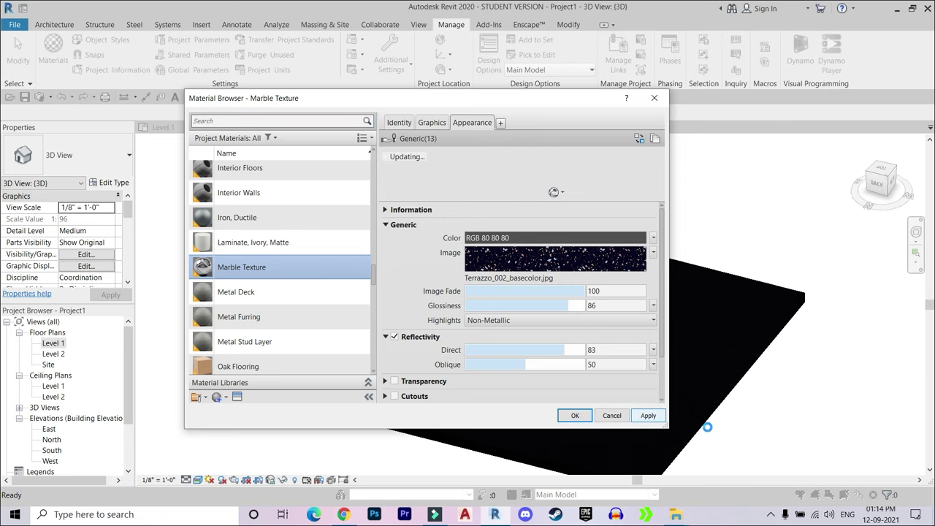
# Orbit the terrazzo slab to an isometric view and render it with the Ray Trace visual style
pyautogui.scroll(3, 419, 295)
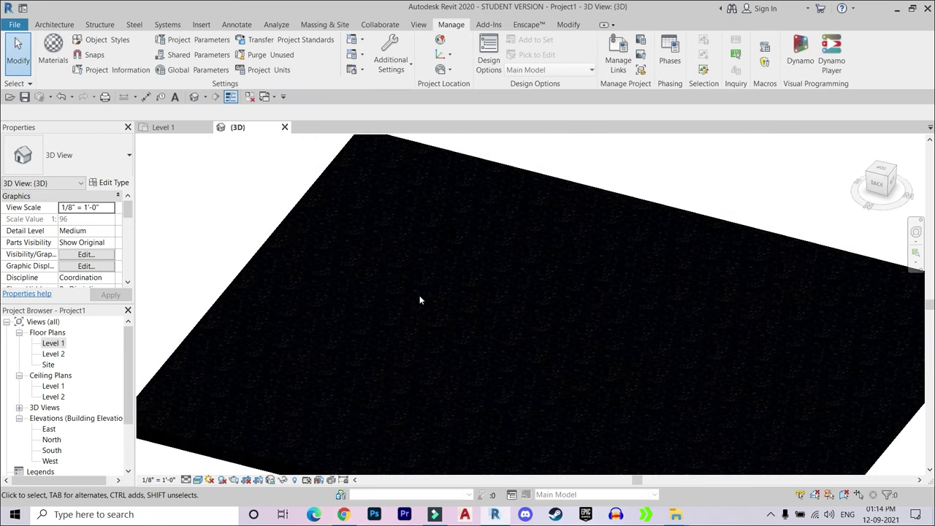
pyautogui.scroll(2, 367, 298)
pyautogui.scroll(-3, 298, 300)
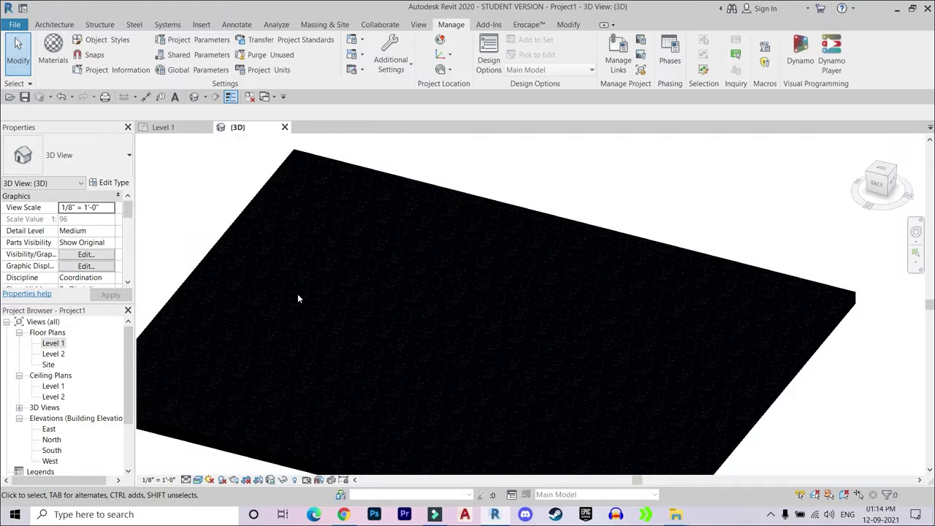
pyautogui.moveTo(298, 294)
pyautogui.keyDown('shift'); pyautogui.mouseDown(button='middle')
pyautogui.moveTo(357, 284)
pyautogui.moveTo(446, 344)
pyautogui.moveTo(511, 359)
pyautogui.mouseUp(button='middle'); pyautogui.keyUp('shift')
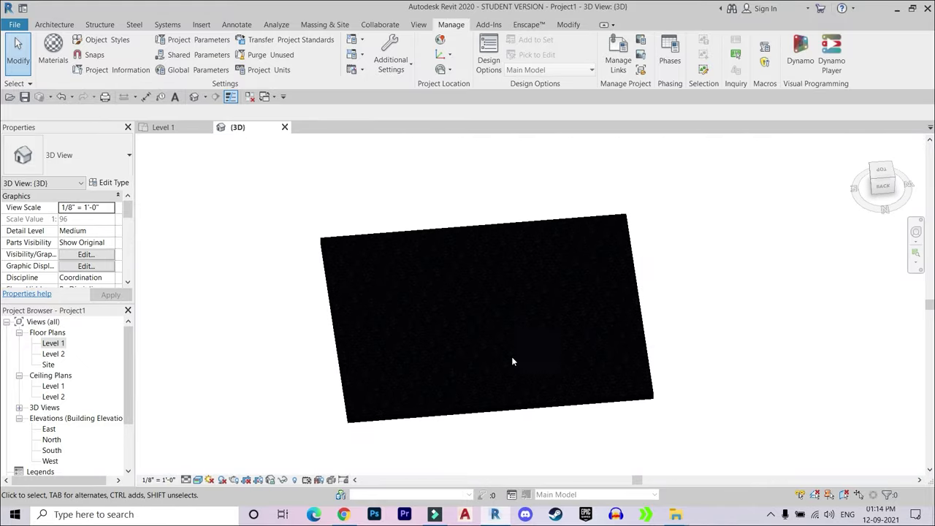
pyautogui.moveTo(443, 307)
pyautogui.keyDown('shift'); pyautogui.mouseDown(button='middle')
pyautogui.moveTo(439, 288)
pyautogui.moveTo(409, 285)
pyautogui.mouseUp(button='middle'); pyautogui.keyUp('shift')
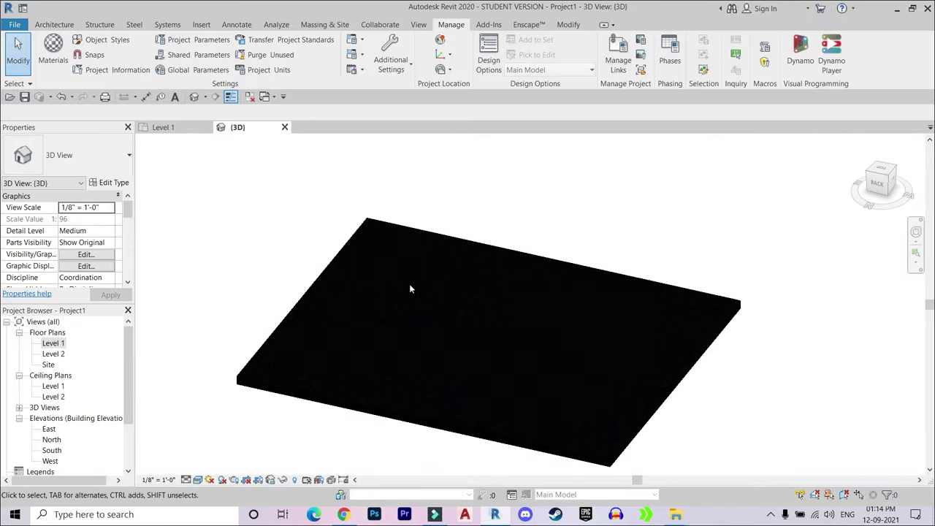
pyautogui.click(198, 479)
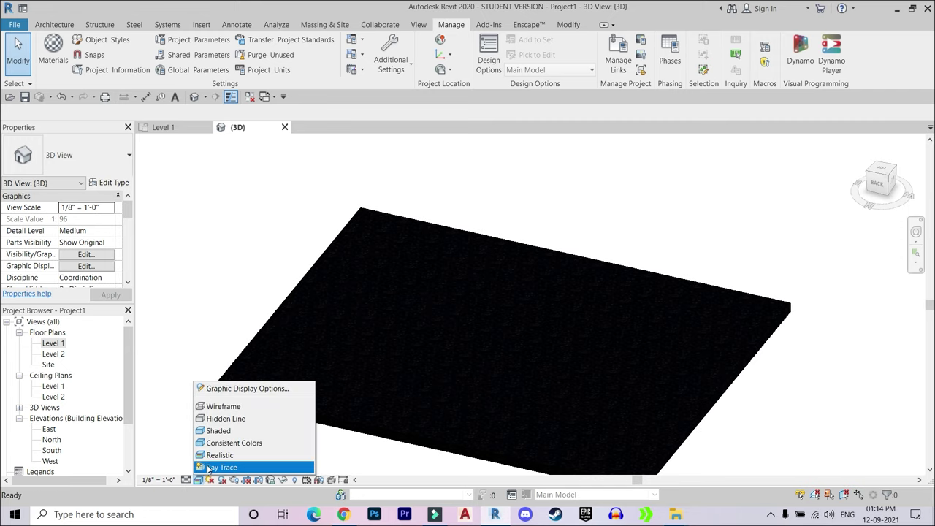
pyautogui.click(221, 467)
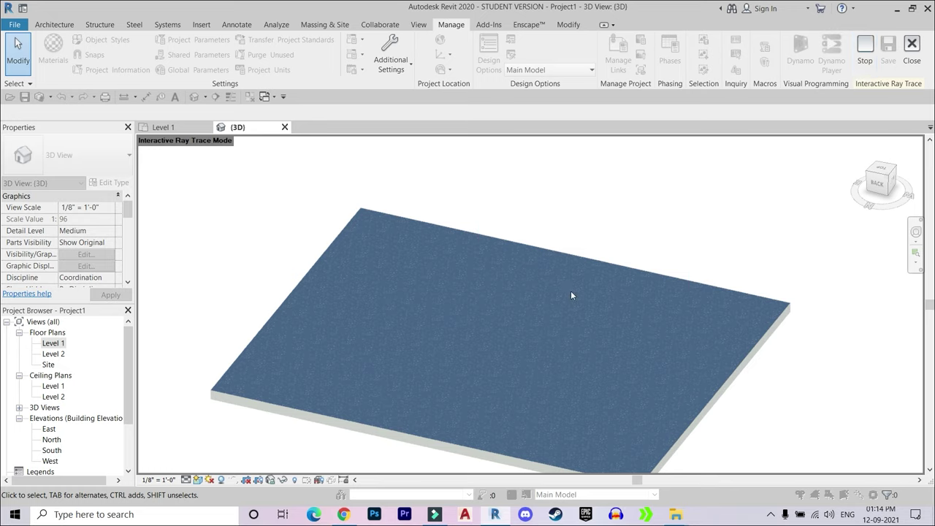
# Exit the ray-traced preview and switch the view to the Realistic visual style
pyautogui.click(911, 55)
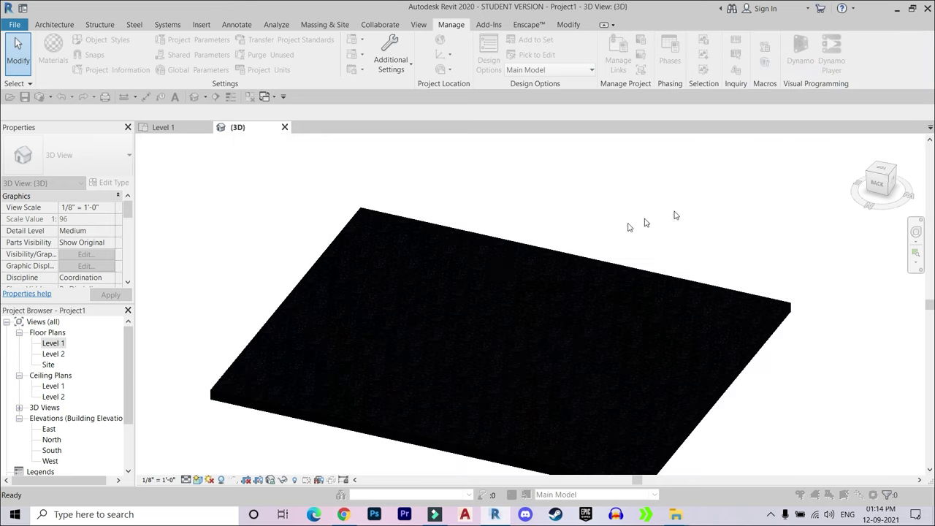
pyautogui.click(197, 479)
pyautogui.click(219, 454)
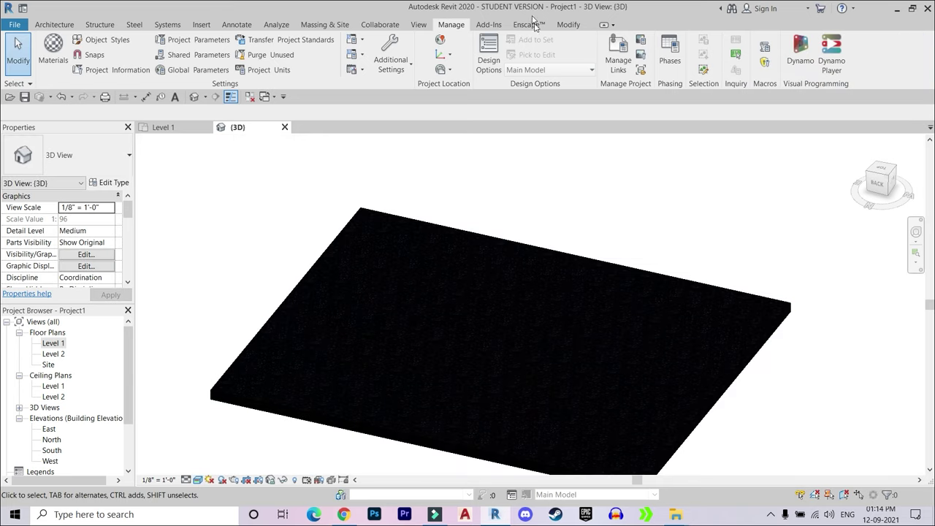
pyautogui.scroll(-2, 476, 99)
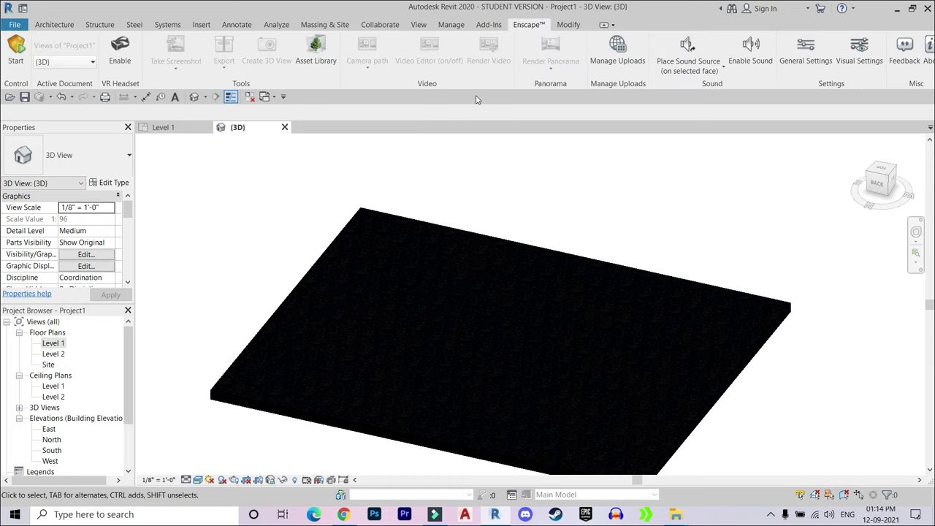
# Start Enscape, fly and orbit around the speckled terrazzo slab, then close the render window
pyautogui.click(13, 45)
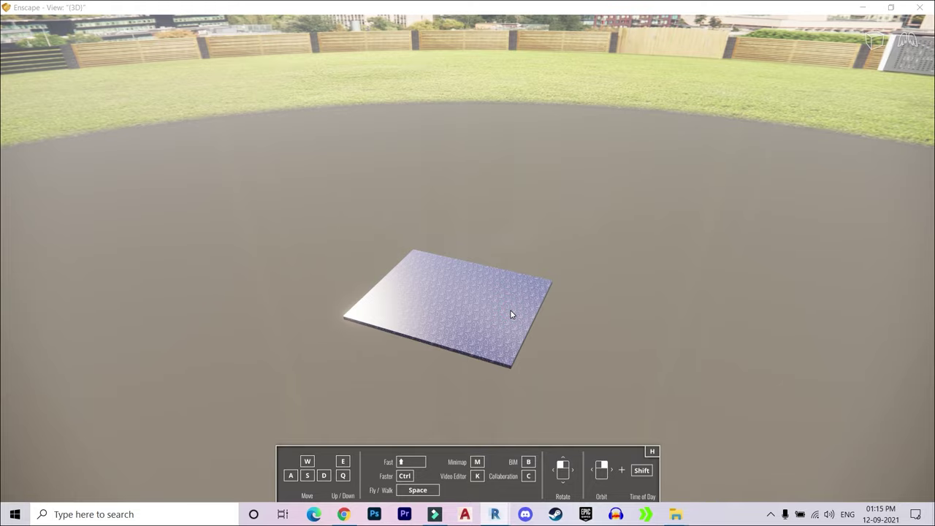
pyautogui.click(512, 315)
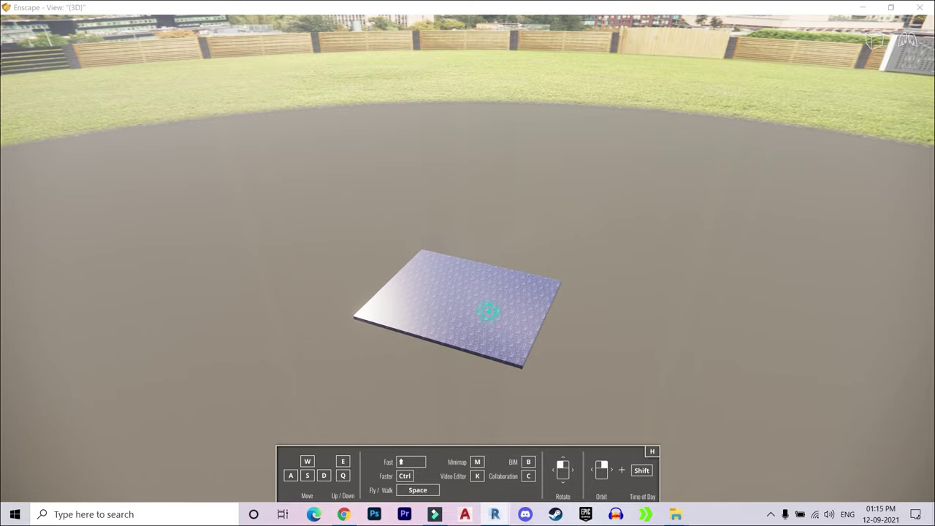
pyautogui.press('w')
pyautogui.press('w')
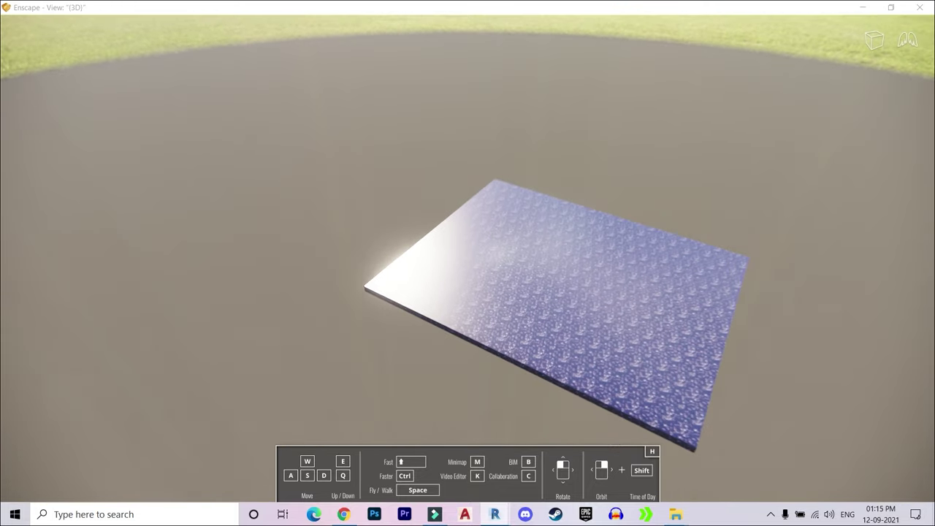
pyautogui.press('s')
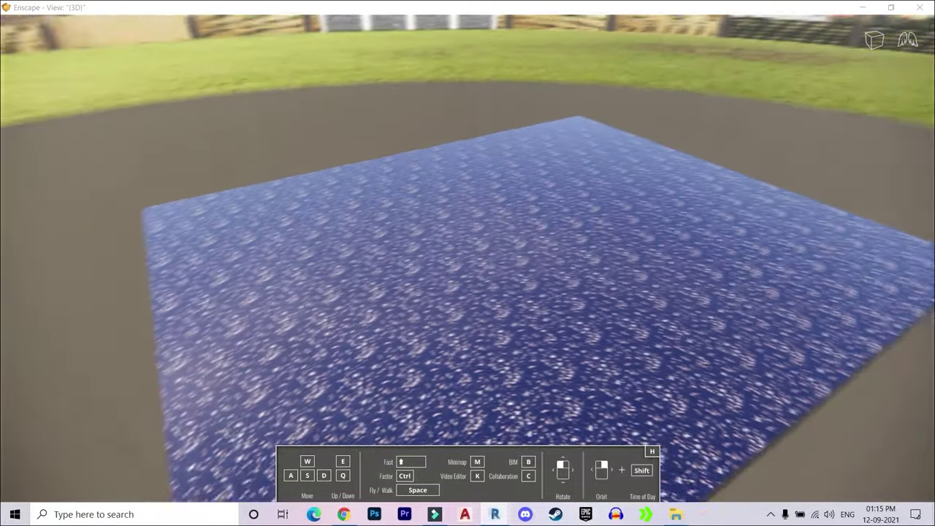
pyautogui.press('w')
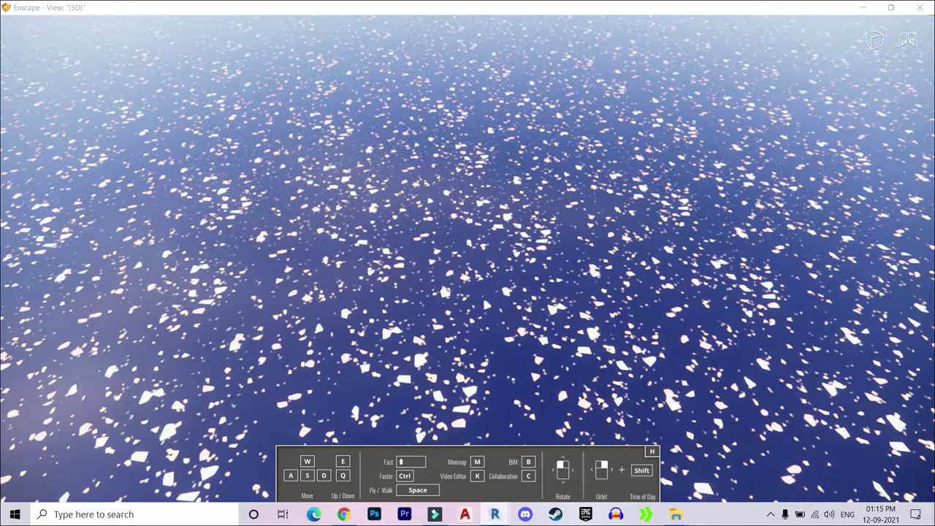
pyautogui.moveTo(479, 301); pyautogui.dragTo(453, 271)
pyautogui.moveTo(453, 271)
pyautogui.mouseDown(button='right')
pyautogui.moveTo(447, 235)
pyautogui.moveTo(407, 321)
pyautogui.mouseUp(button='right')
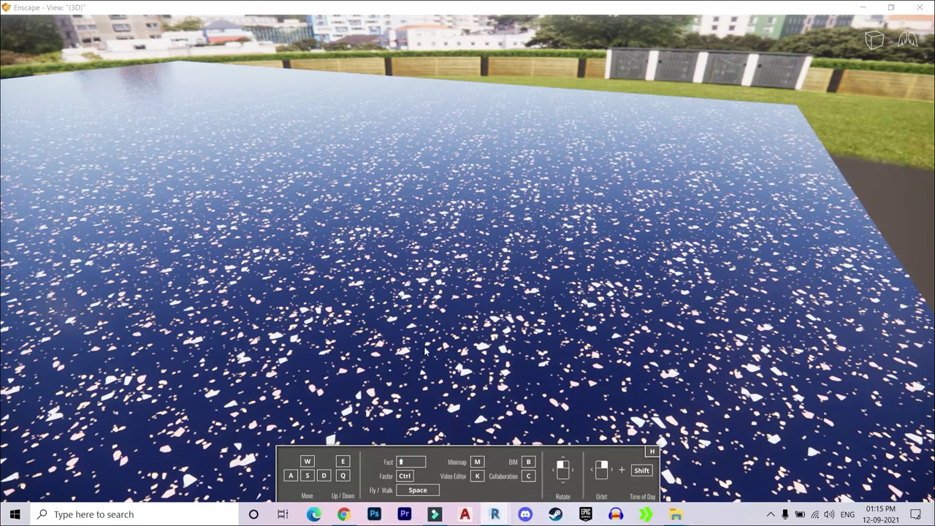
pyautogui.moveTo(430, 367); pyautogui.dragTo(431, 292, button='right')
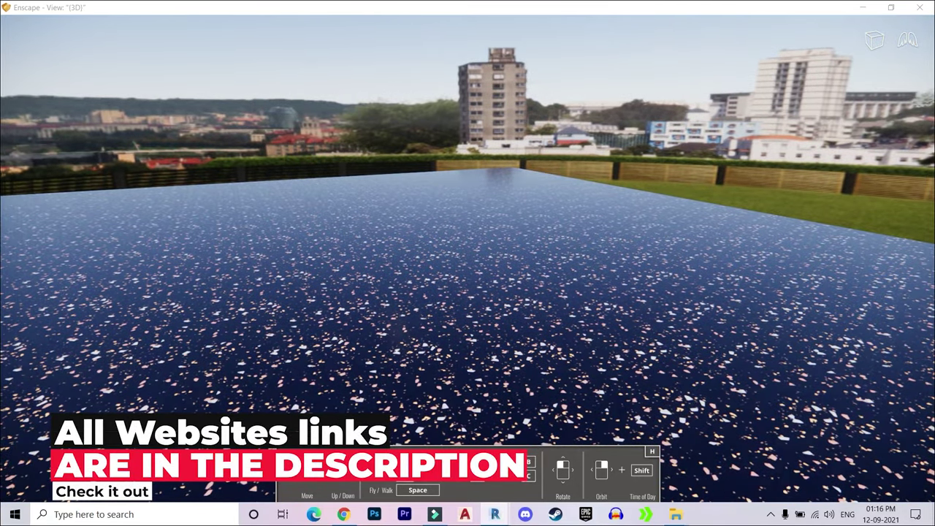
pyautogui.moveTo(430, 292); pyautogui.dragTo(430, 350, button='right')
pyautogui.moveTo(555, 314); pyautogui.dragTo(486, 297, button='right')
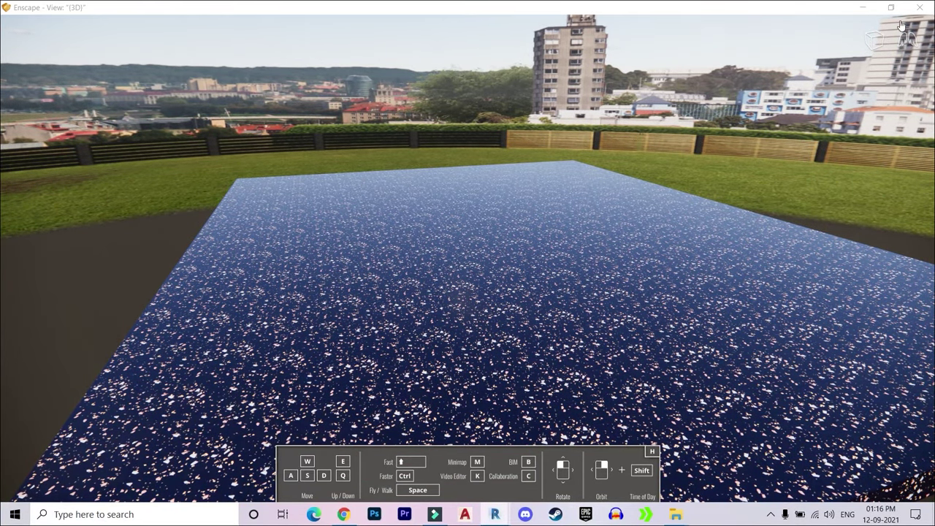
pyautogui.click(869, 6)
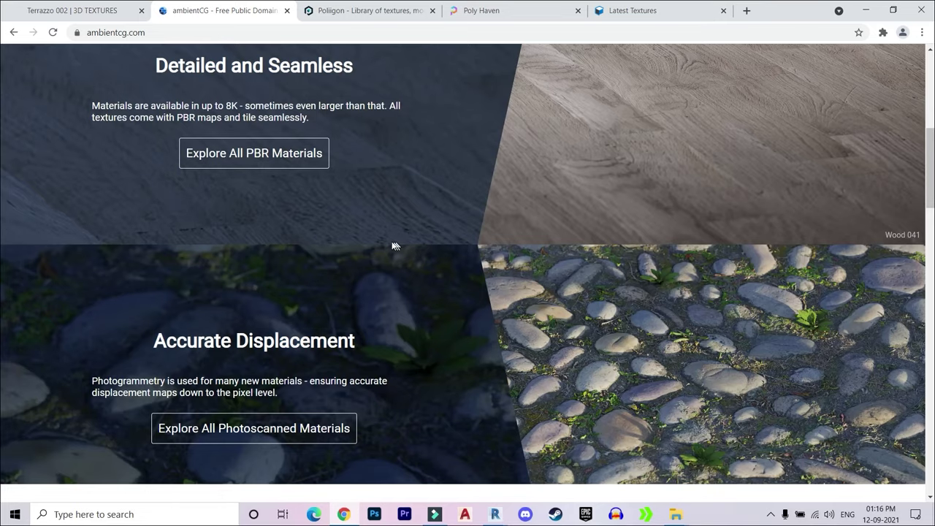
# Open ambientCG's full asset list and filter it by the Floor tag
pyautogui.scroll(2, 278, 222)
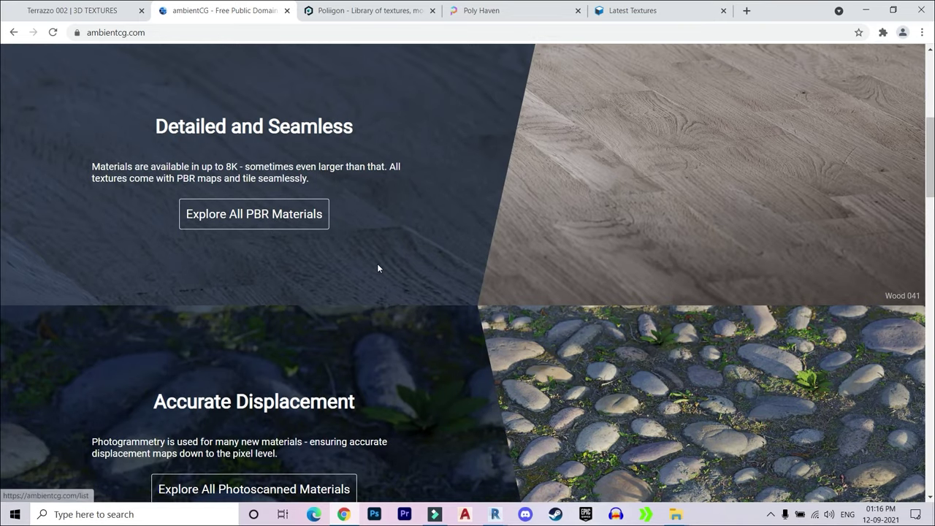
pyautogui.scroll(-1, 247, 191)
pyautogui.scroll(-4, 386, 262)
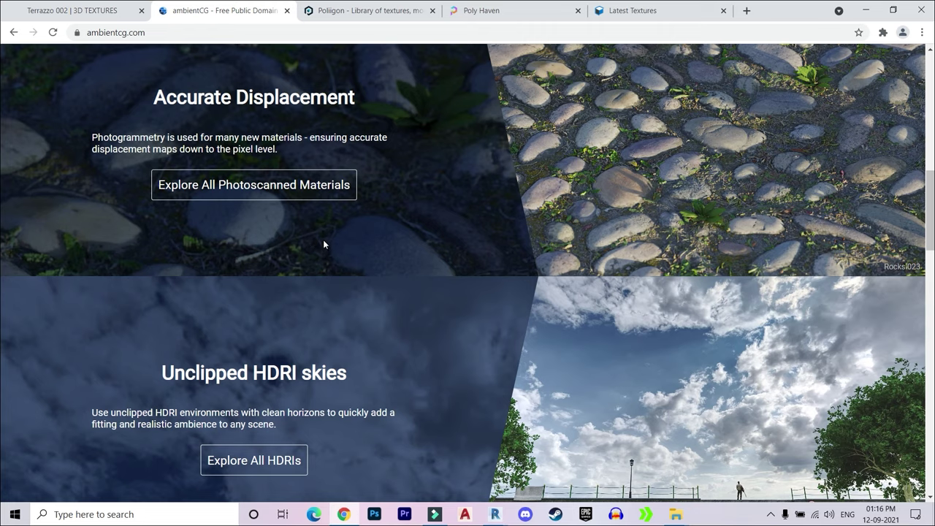
pyautogui.scroll(-4, 336, 243)
pyautogui.scroll(-4, 377, 252)
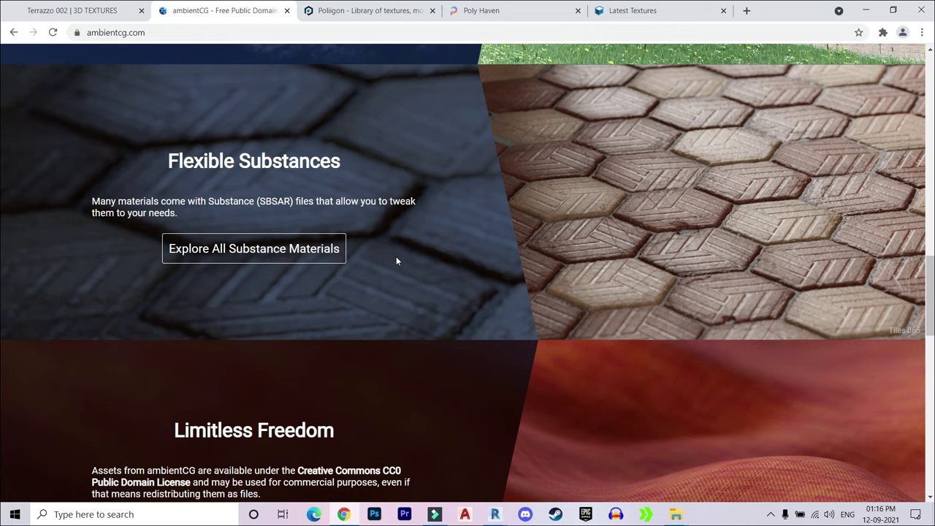
pyautogui.scroll(-5, 445, 257)
pyautogui.scroll(-4, 425, 251)
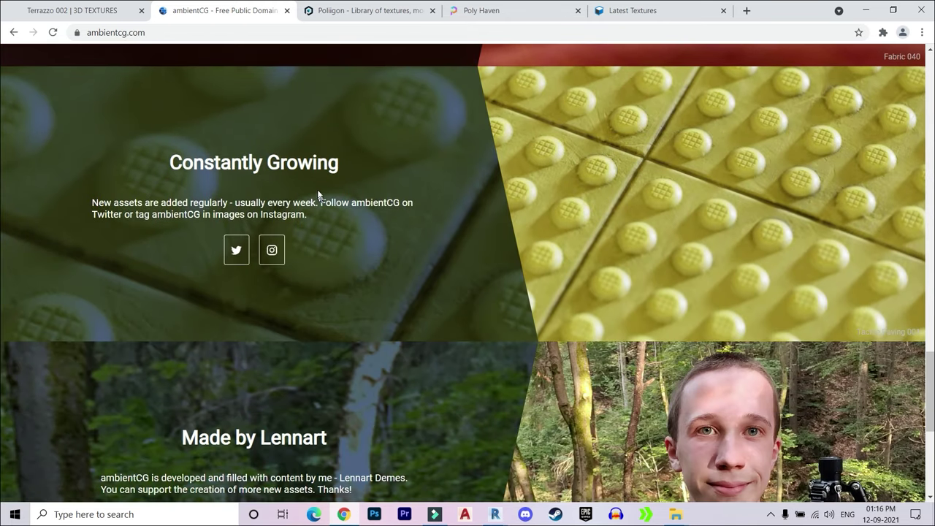
pyautogui.scroll(-3, 394, 245)
pyautogui.scroll(6, 406, 246)
pyautogui.scroll(8, 405, 242)
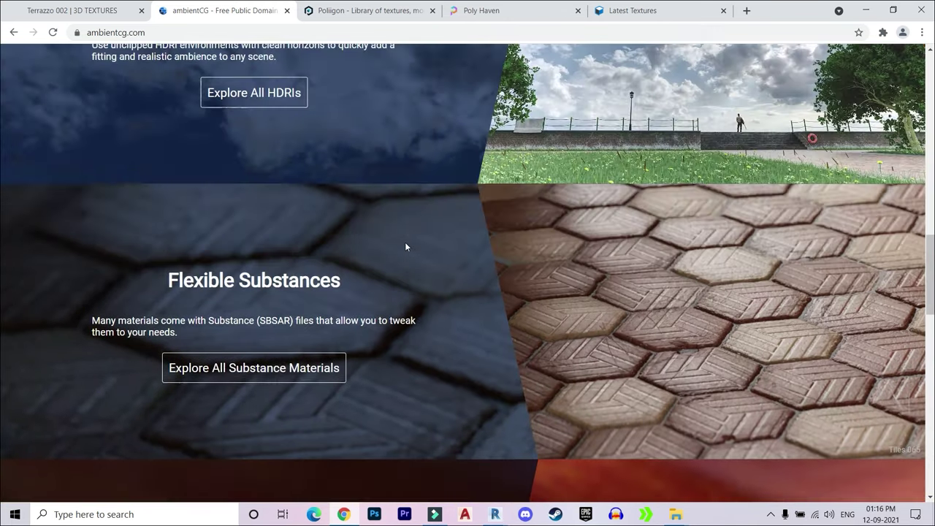
pyautogui.scroll(4, 403, 245)
pyautogui.scroll(12, 403, 243)
pyautogui.scroll(4, 403, 239)
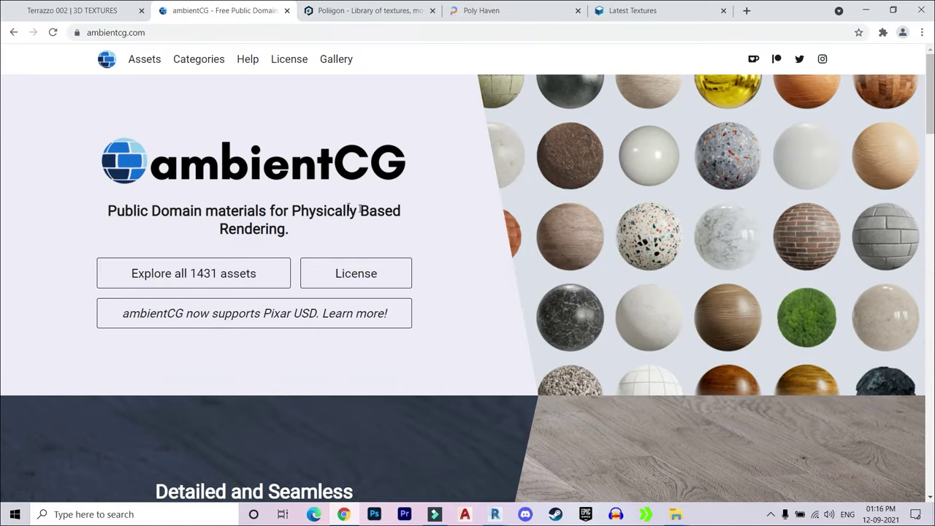
pyautogui.click(145, 61)
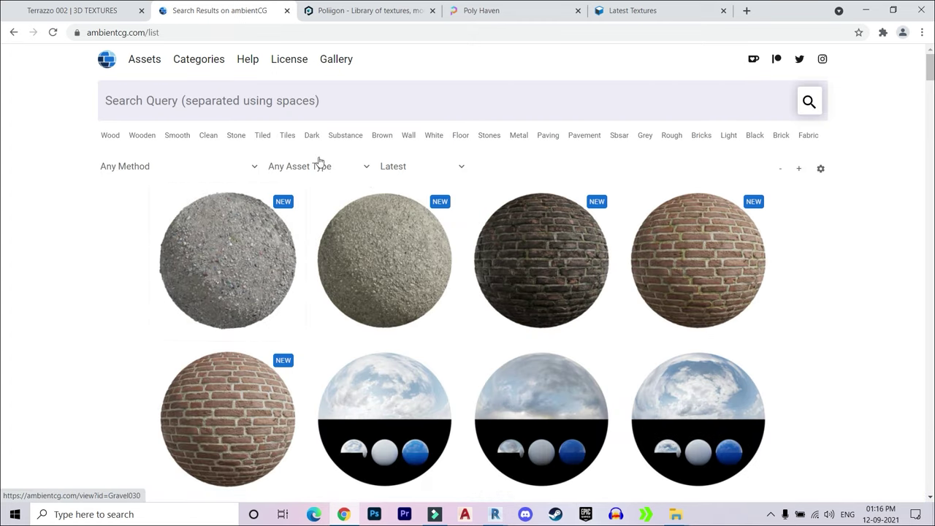
pyautogui.scroll(-2, 330, 271)
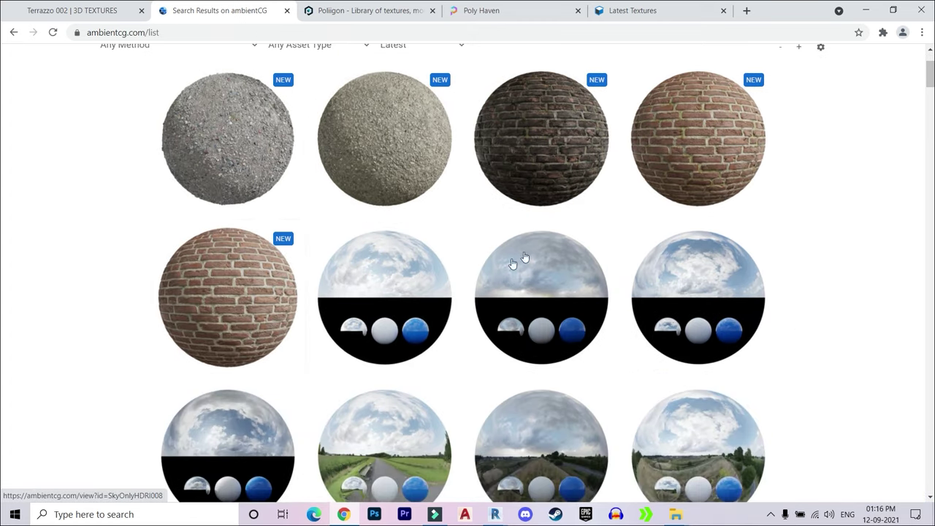
pyautogui.scroll(-2, 522, 261)
pyautogui.scroll(3, 459, 271)
pyautogui.scroll(1, 336, 219)
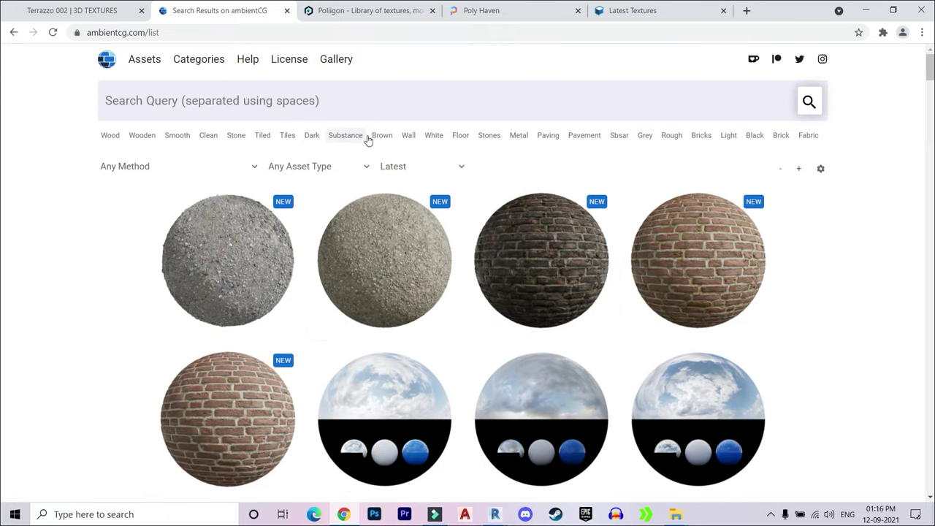
pyautogui.click(465, 140)
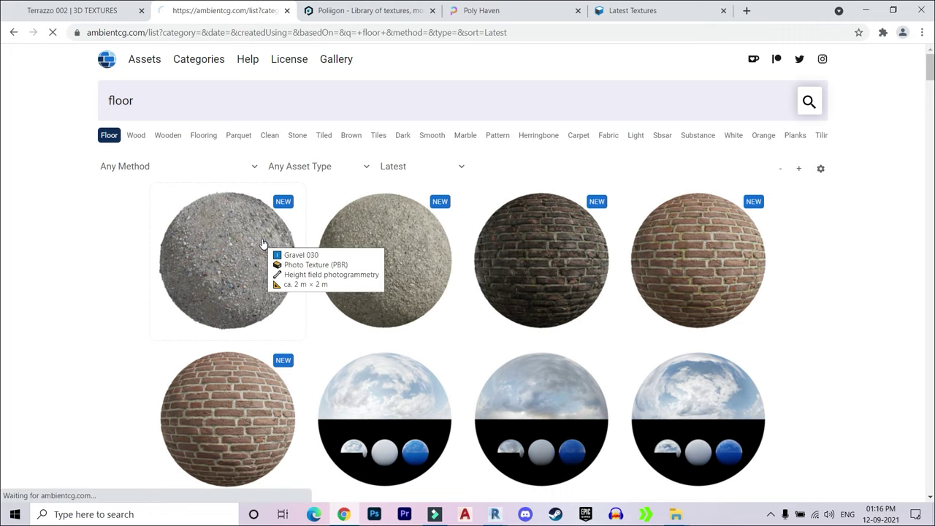
# Clear the floor search, switch to the Stones tag and browse the stone textures
pyautogui.scroll(-3, 396, 105)
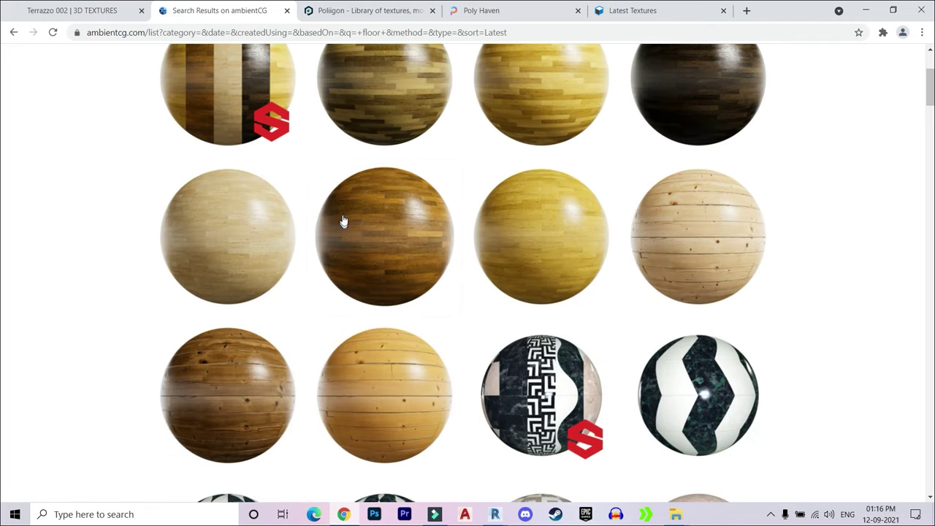
pyautogui.scroll(3, 271, 202)
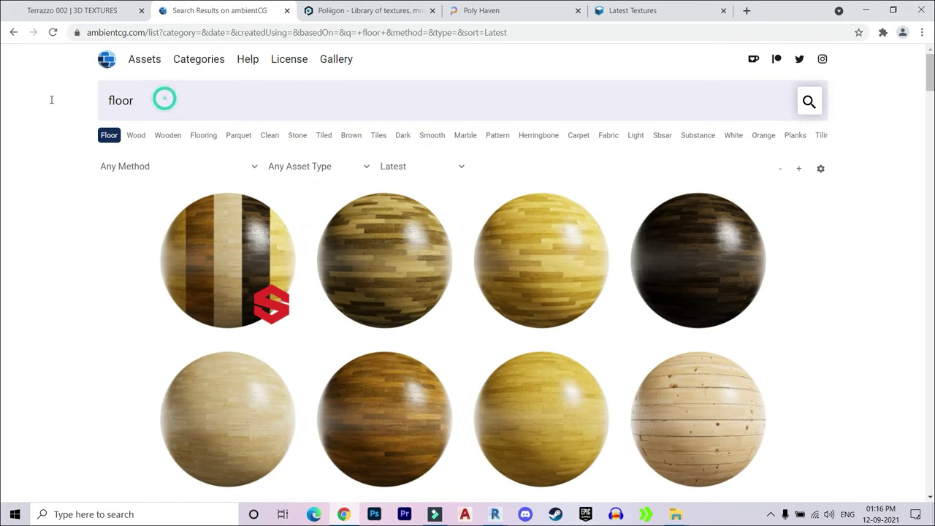
pyautogui.hotkey('ctrl', 'a')
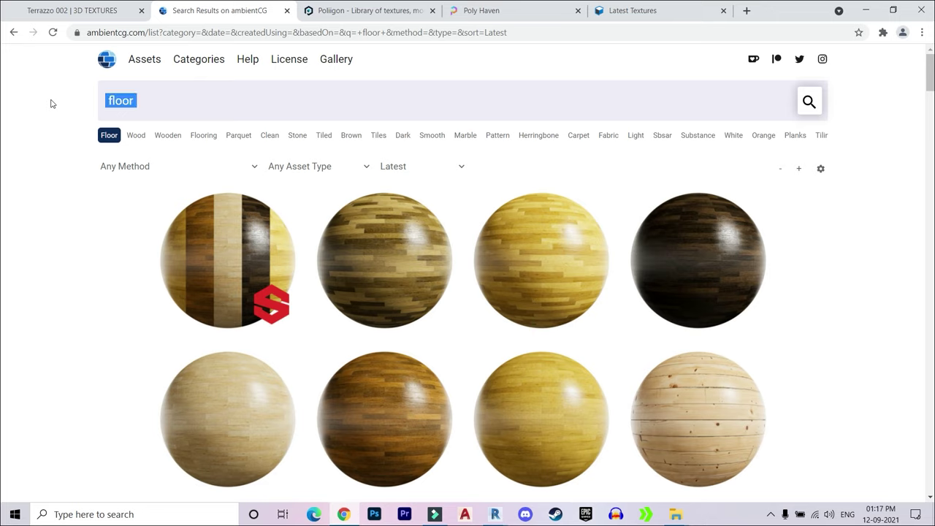
pyautogui.press('BackSpace')
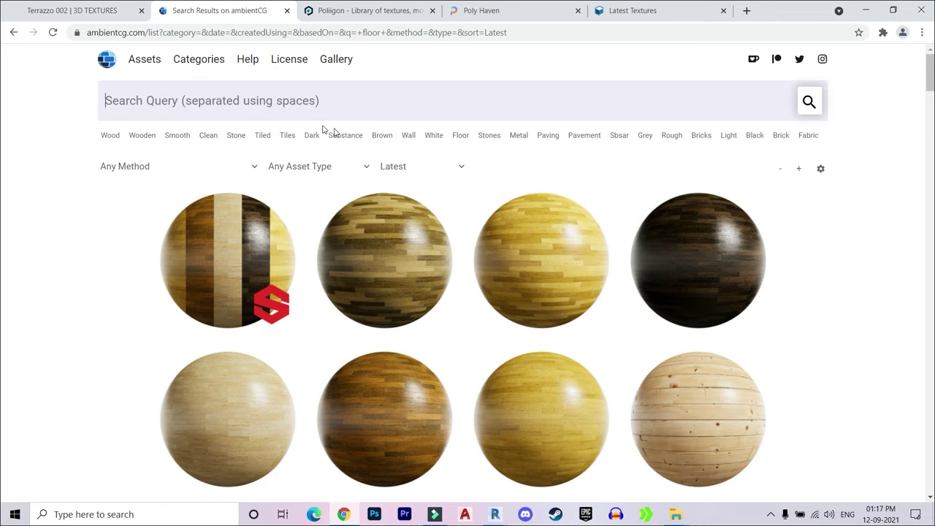
pyautogui.click(490, 136)
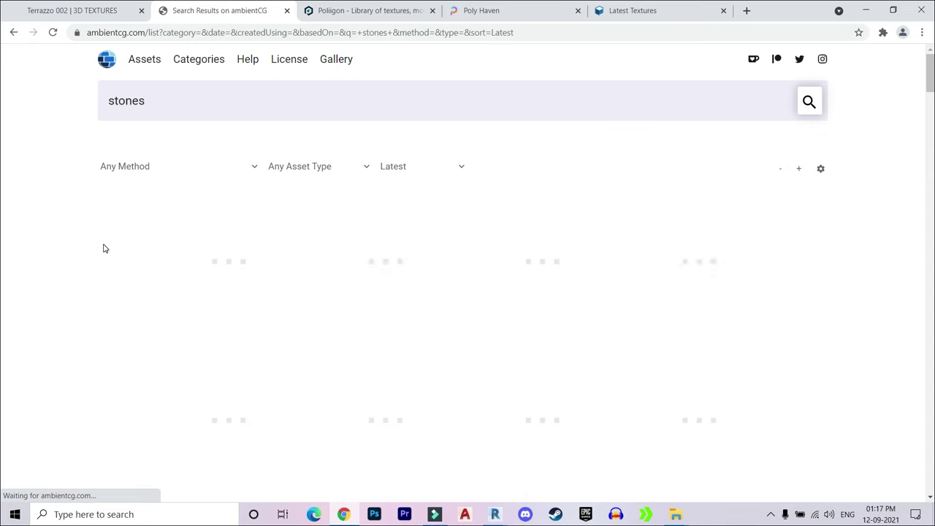
pyautogui.scroll(-1, 317, 302)
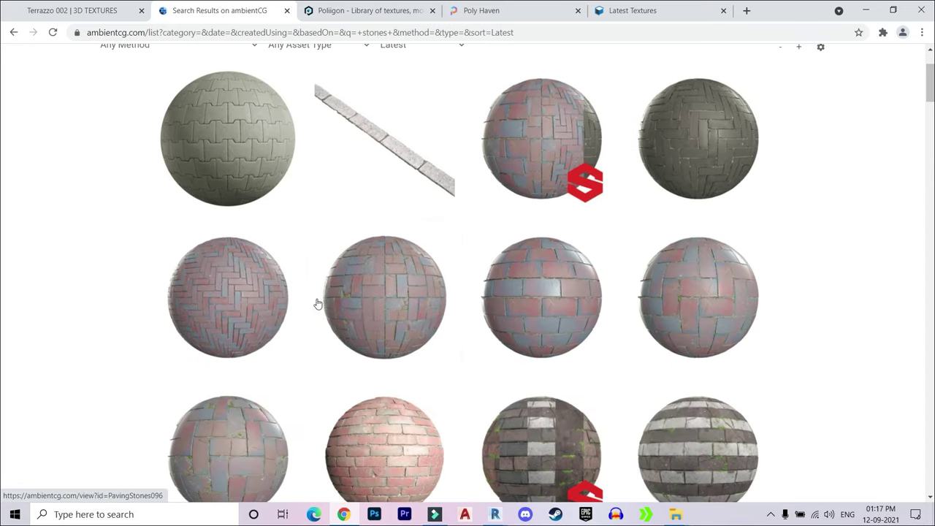
pyautogui.scroll(-3, 390, 297)
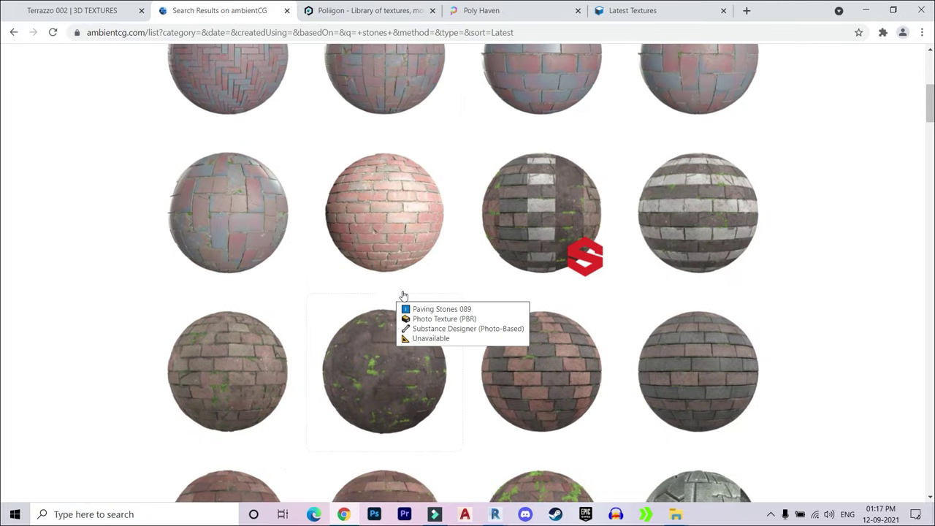
pyautogui.scroll(-4, 405, 296)
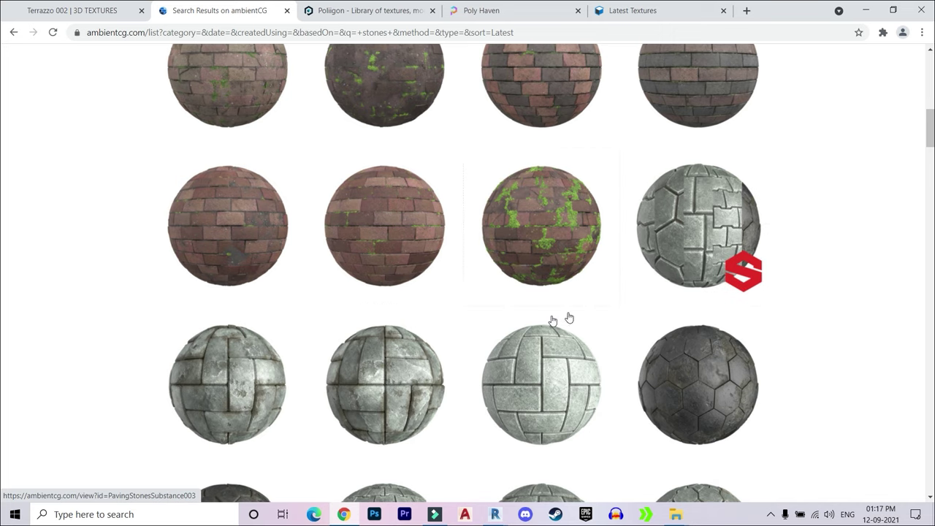
pyautogui.scroll(-2, 553, 319)
pyautogui.scroll(1, 478, 295)
pyautogui.scroll(3, 479, 296)
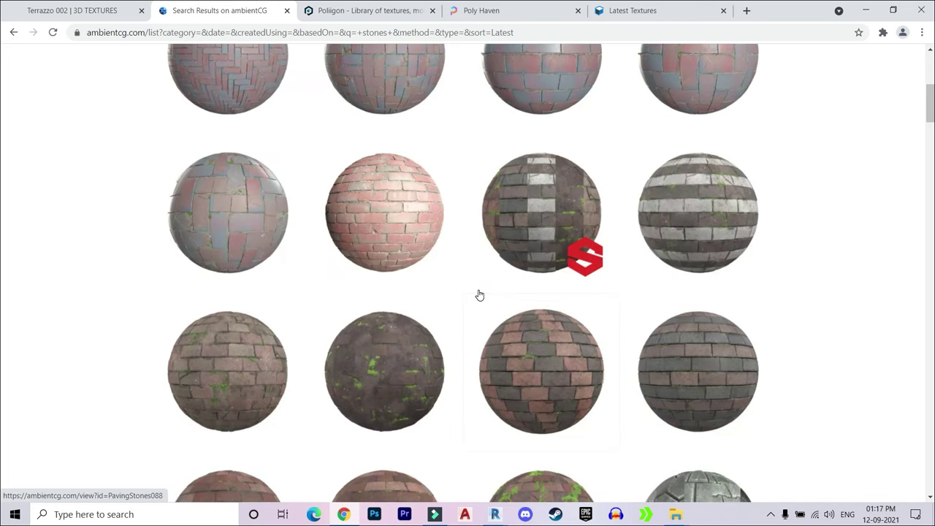
pyautogui.scroll(-3, 479, 294)
pyautogui.scroll(-2, 479, 292)
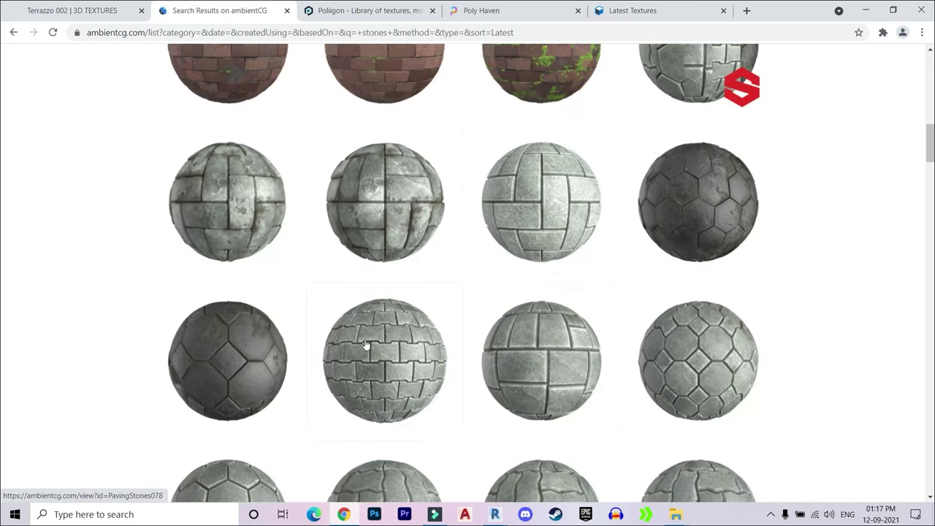
pyautogui.scroll(-3, 379, 343)
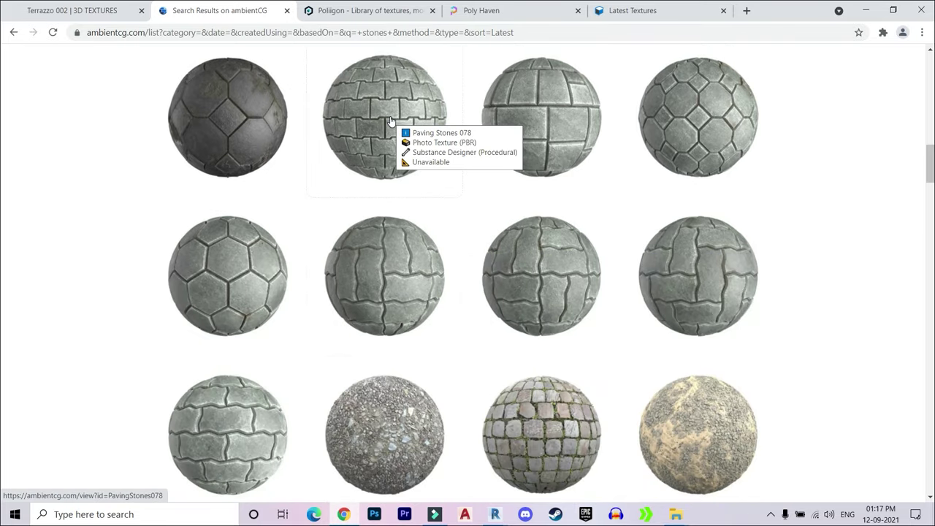
pyautogui.scroll(-2, 387, 113)
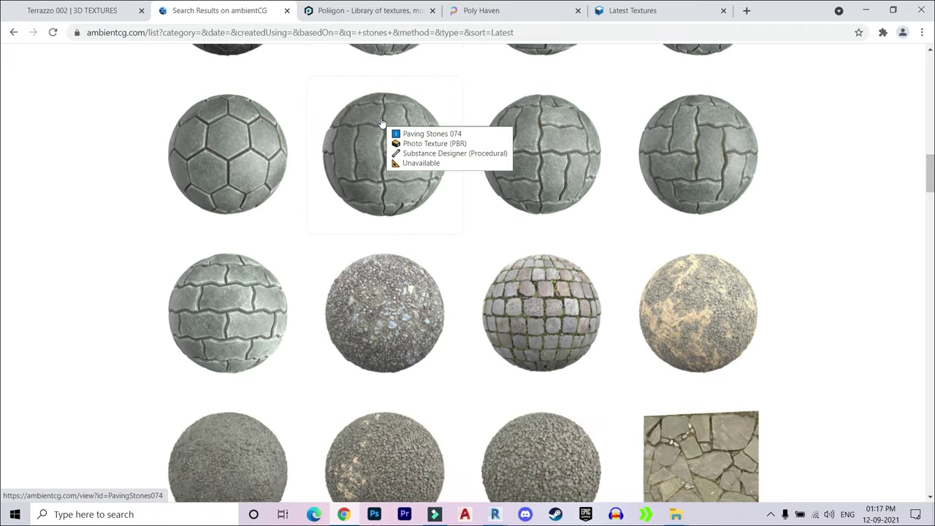
pyautogui.scroll(2, 379, 139)
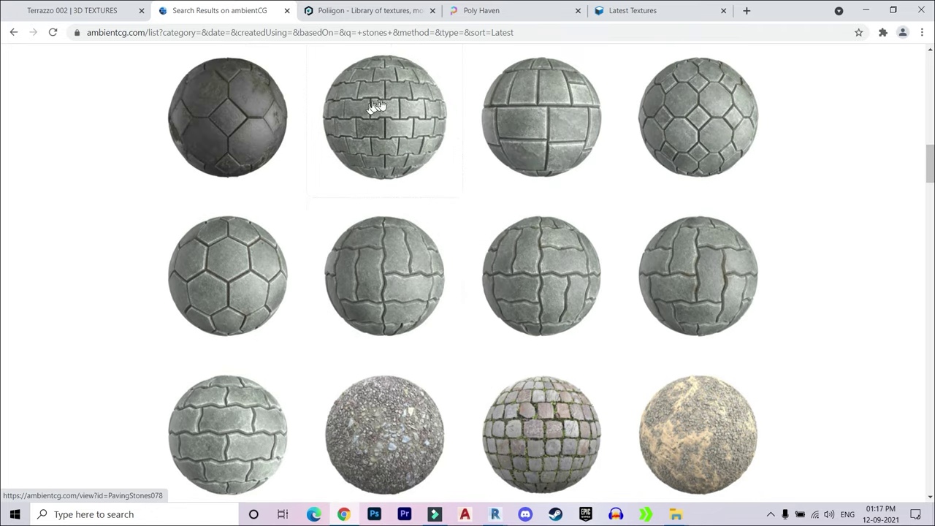
pyautogui.scroll(-4, 394, 175)
pyautogui.scroll(-3, 618, 287)
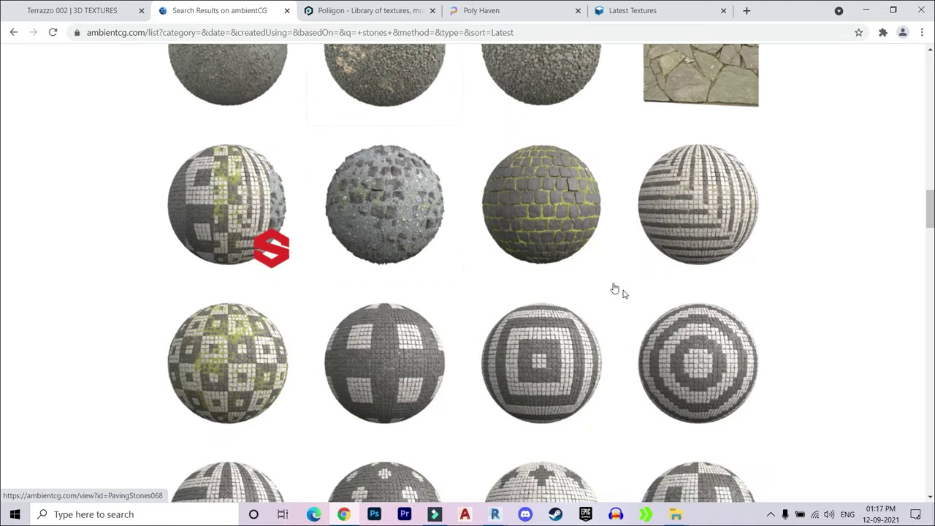
pyautogui.scroll(-3, 445, 251)
pyautogui.scroll(6, 442, 252)
pyautogui.scroll(5, 438, 253)
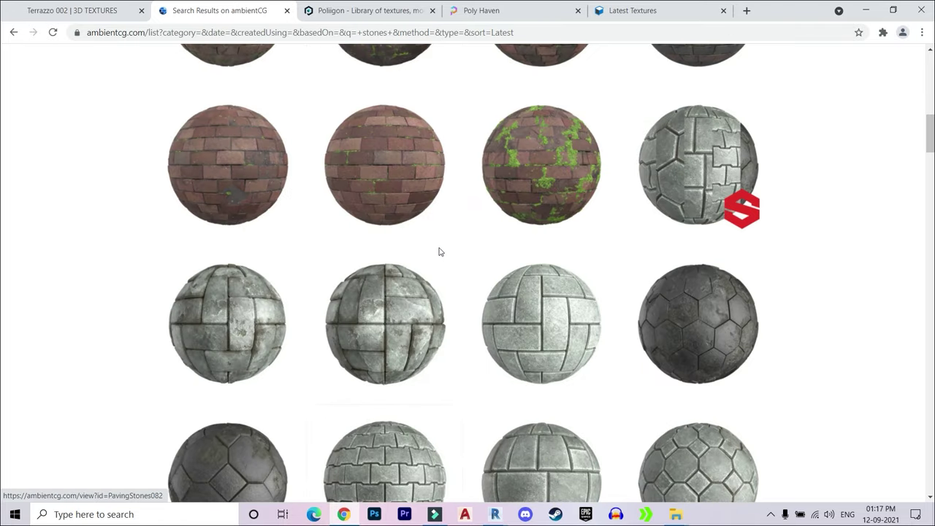
pyautogui.scroll(4, 450, 254)
pyautogui.scroll(5, 453, 252)
pyautogui.scroll(-3, 402, 300)
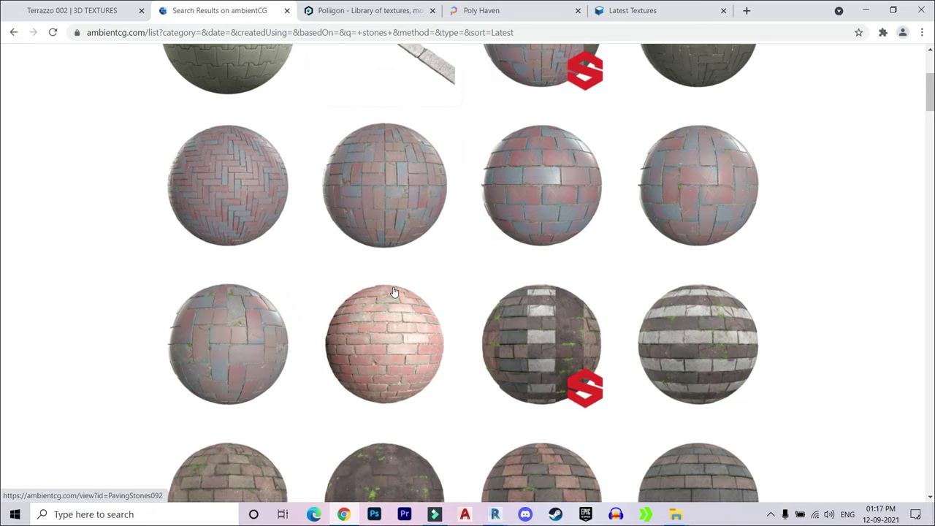
pyautogui.scroll(2, 306, 234)
# Open Paving Stones 099 and download its 2K-JPG zip package (23.76 MB)
pyautogui.click(228, 178)
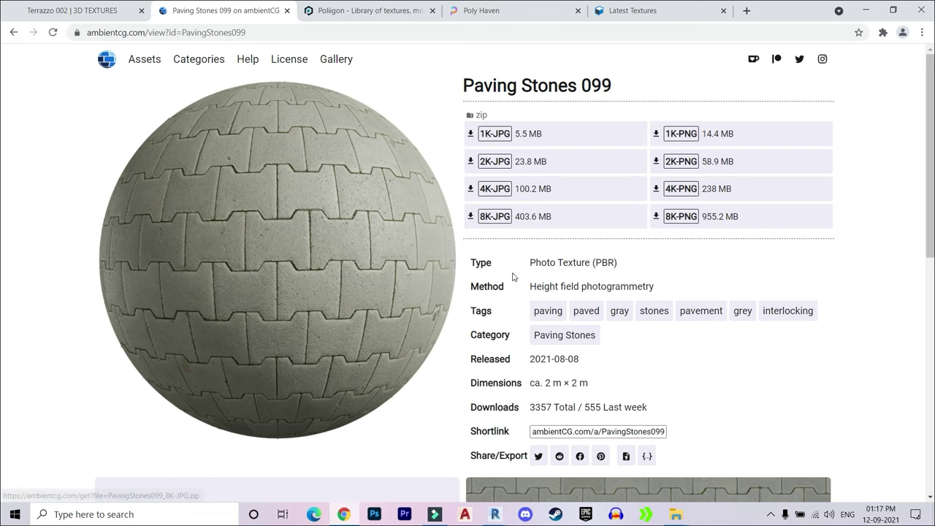
pyautogui.scroll(-2, 480, 310)
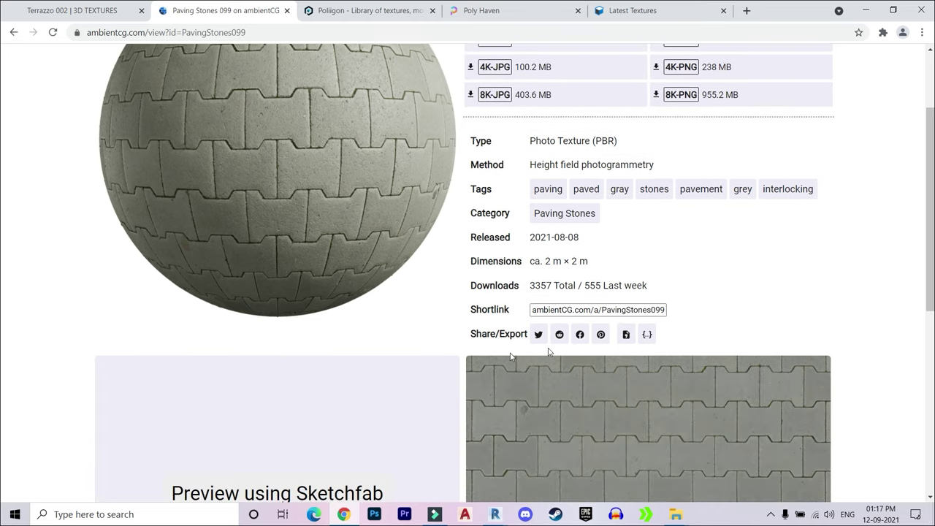
pyautogui.scroll(-1, 625, 333)
pyautogui.scroll(-3, 554, 296)
pyautogui.scroll(3, 554, 295)
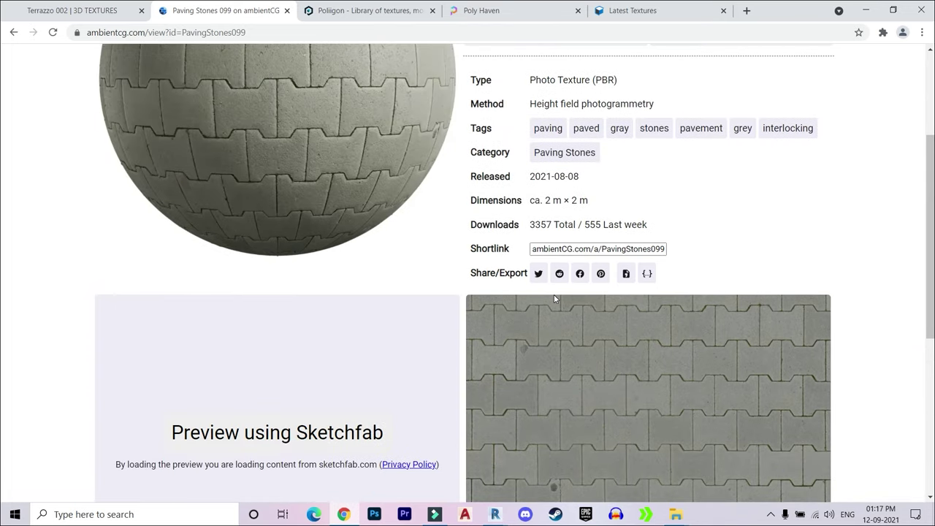
pyautogui.scroll(3, 447, 243)
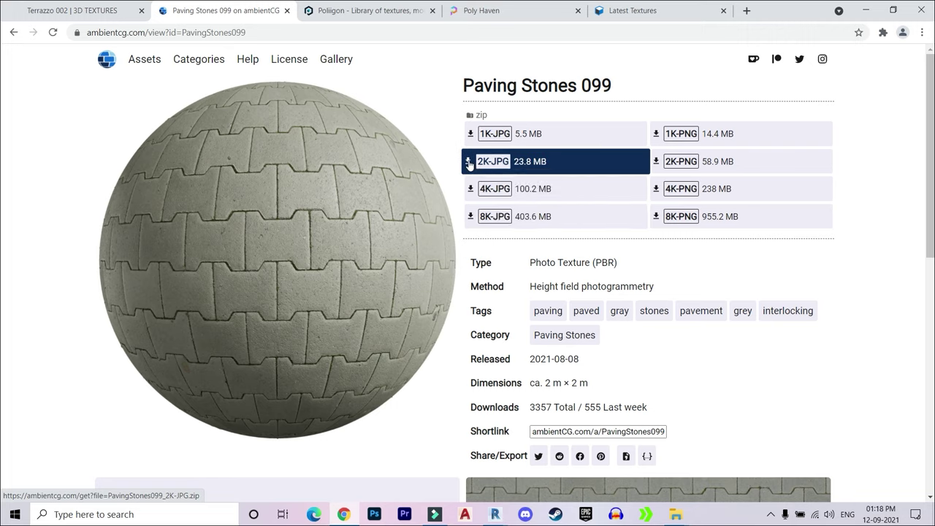
pyautogui.click(469, 162)
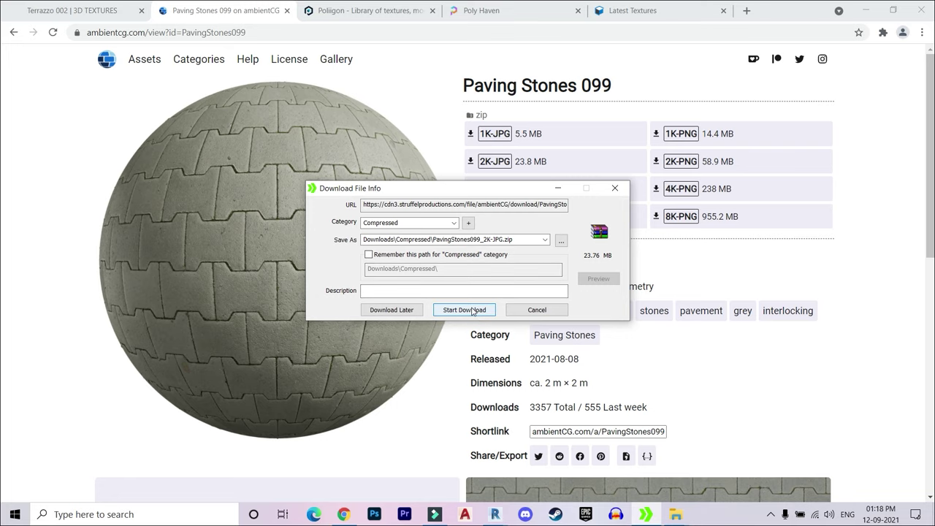
pyautogui.click(465, 308)
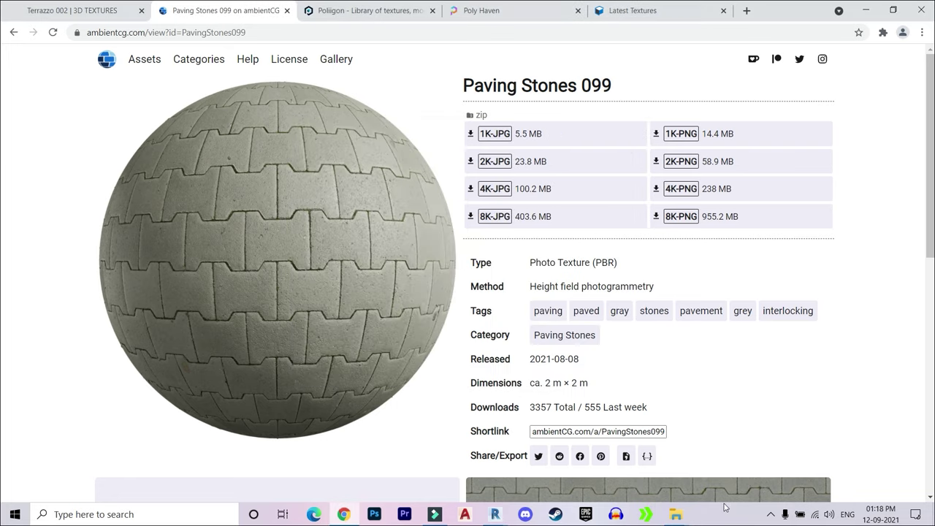
# Move the PavingStones099_2K-JPG archive from Compressed downloads into New folder
pyautogui.moveTo(676, 515)
pyautogui.click(742, 467)
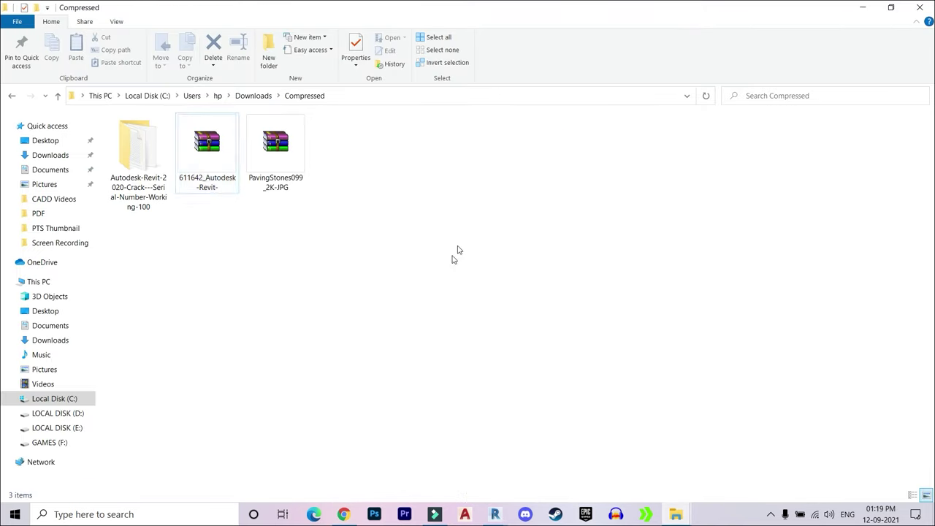
pyautogui.click(285, 151)
pyautogui.hotkey('ctrl', 'x')
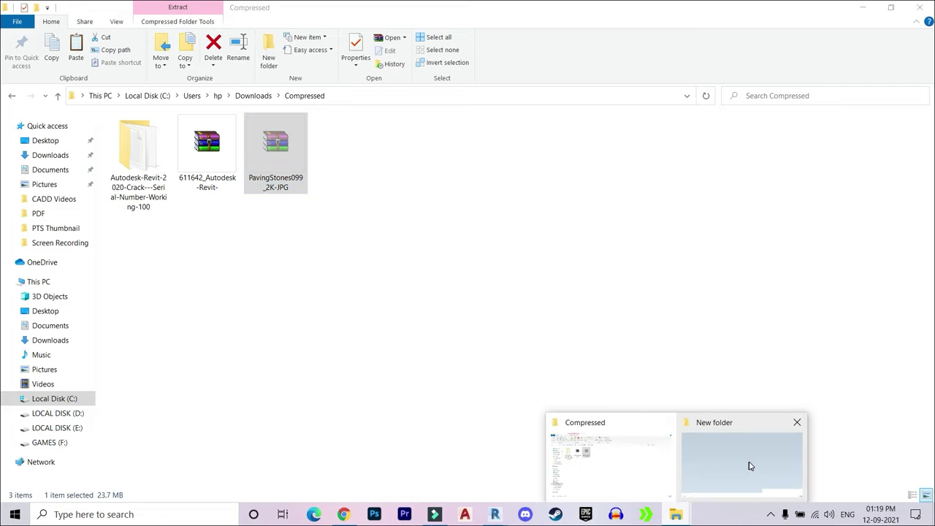
pyautogui.click(730, 471)
pyautogui.click(272, 238)
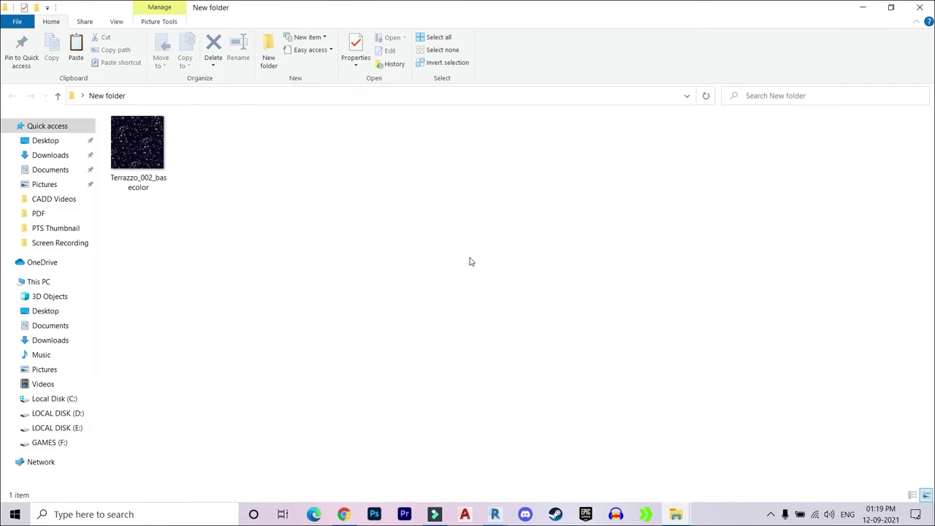
pyautogui.hotkey('ctrl', 'v')
pyautogui.click(281, 256)
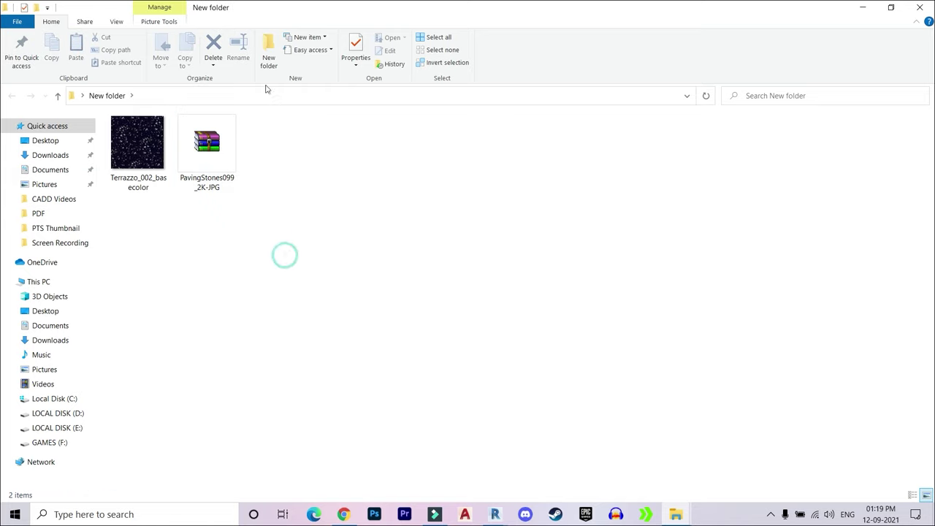
# Create a Title Texture folder, move the archive into it and open it
pyautogui.click(269, 55)
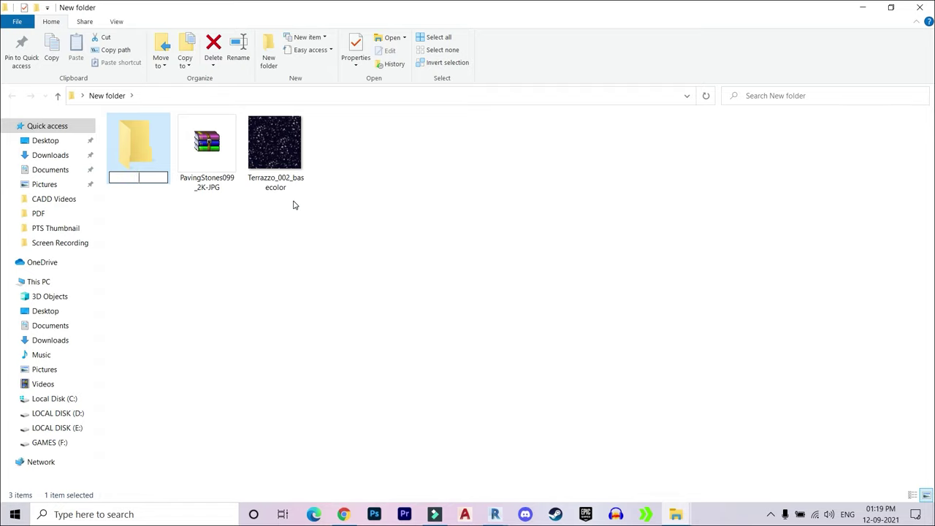
pyautogui.write('Title Texture')
pyautogui.click(292, 213)
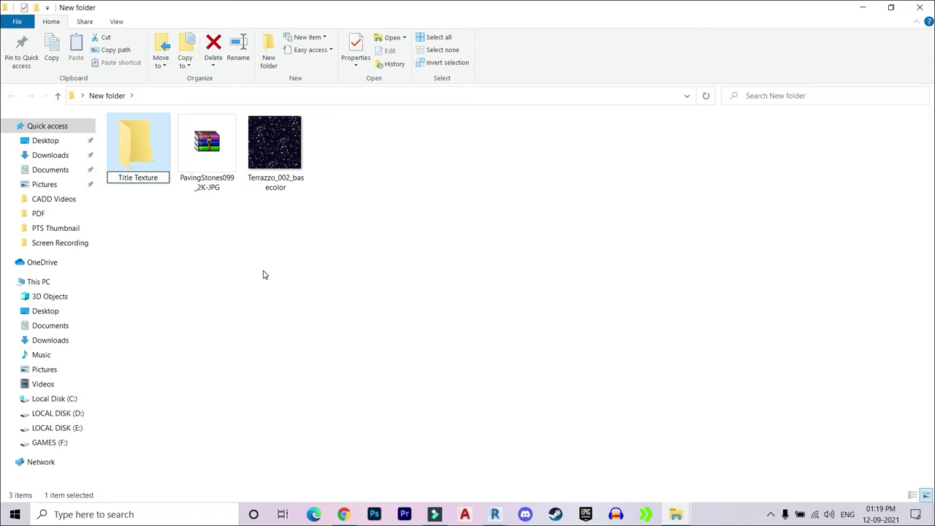
pyautogui.moveTo(217, 163); pyautogui.dragTo(163, 250)
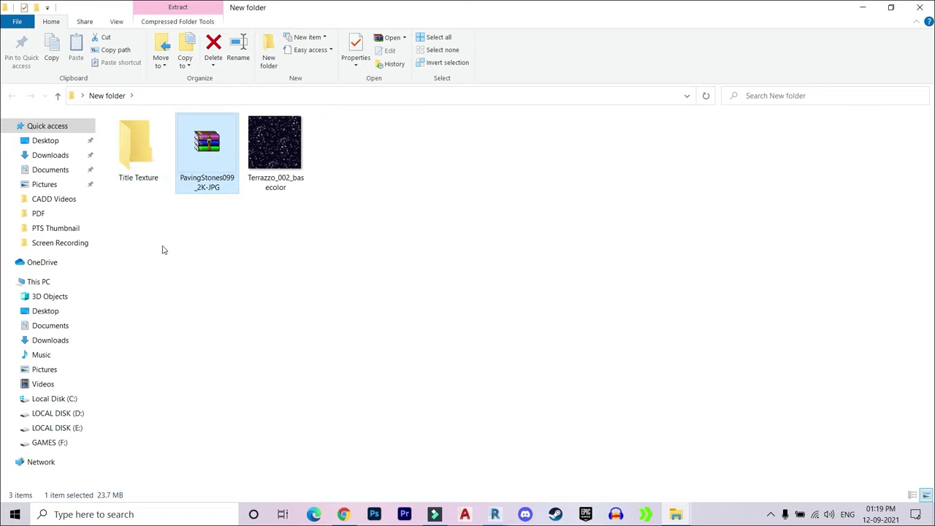
pyautogui.doubleClick(144, 156)
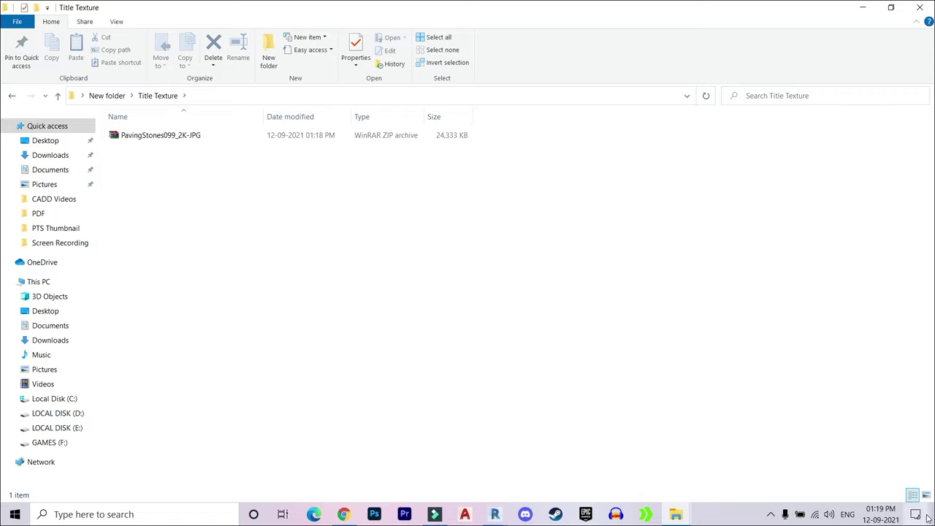
# Extract the PavingStones099 archive's texture maps into the Title Texture folder
pyautogui.click(926, 496)
pyautogui.rightClick(109, 127)
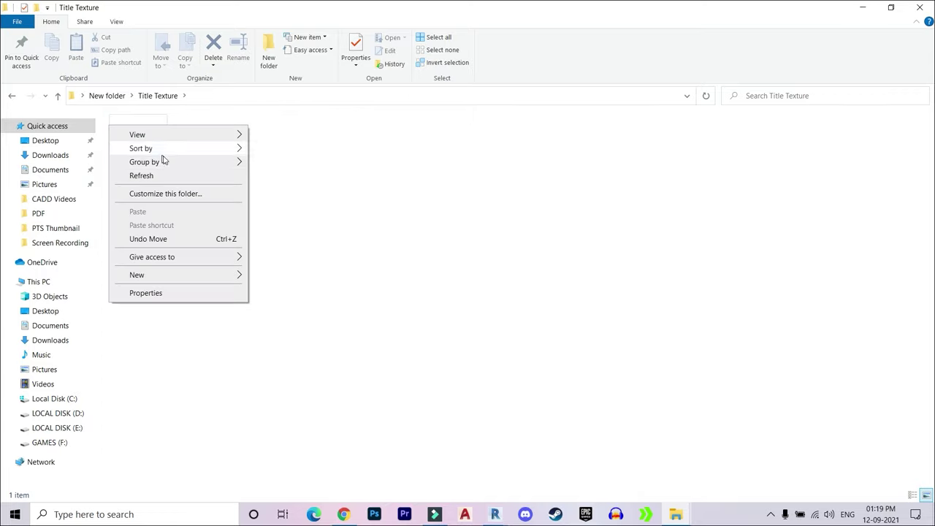
pyautogui.click(173, 176)
pyautogui.click(159, 148)
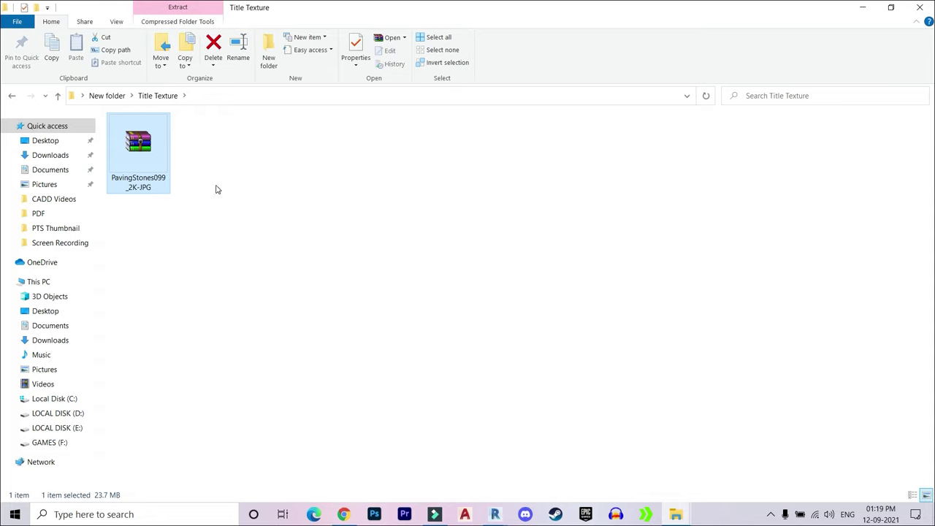
pyautogui.hotkey('shift', 'F10')
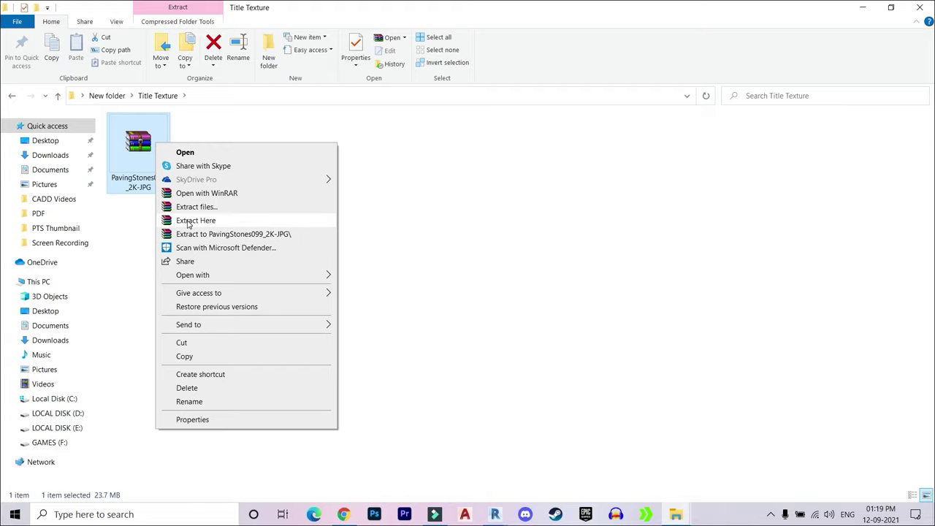
pyautogui.click(188, 221)
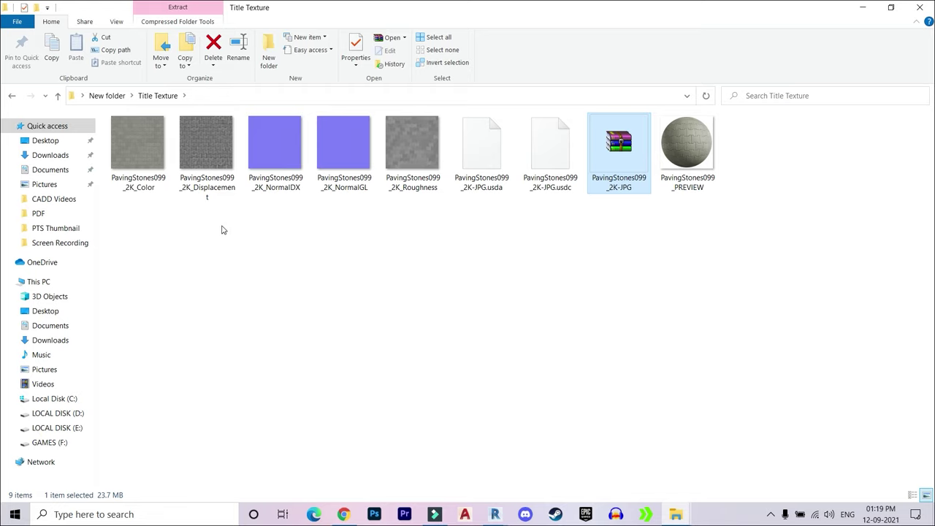
# Preview the PavingStones099_2K_Color map, then display the folder as Extra large icons
pyautogui.doubleClick(146, 140)
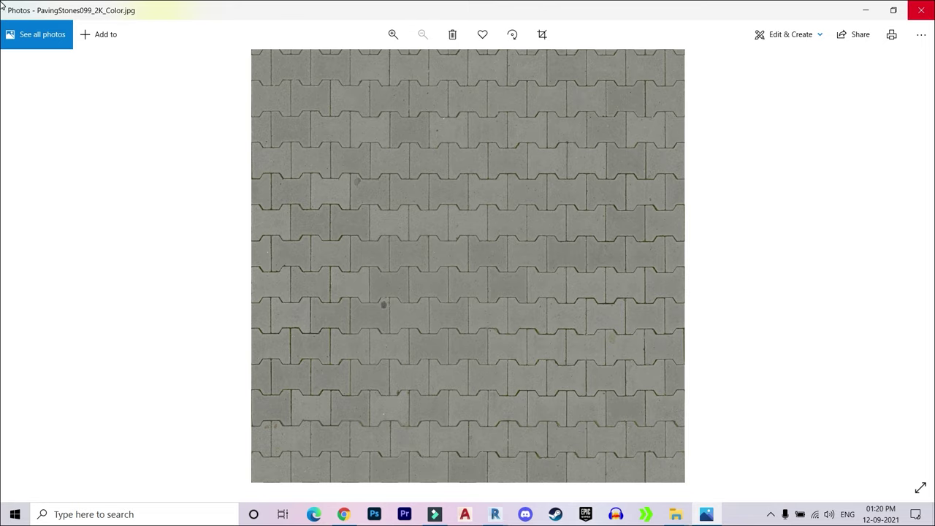
pyautogui.click(921, 10)
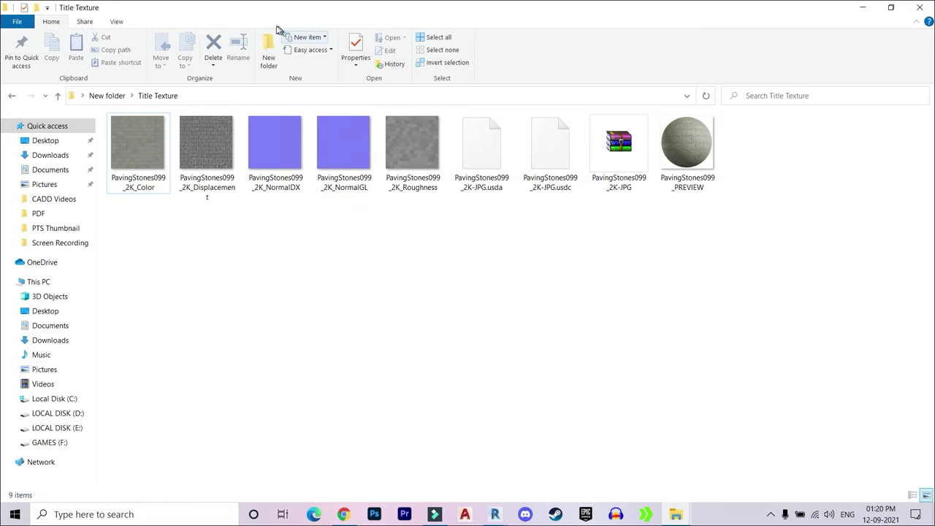
pyautogui.click(115, 20)
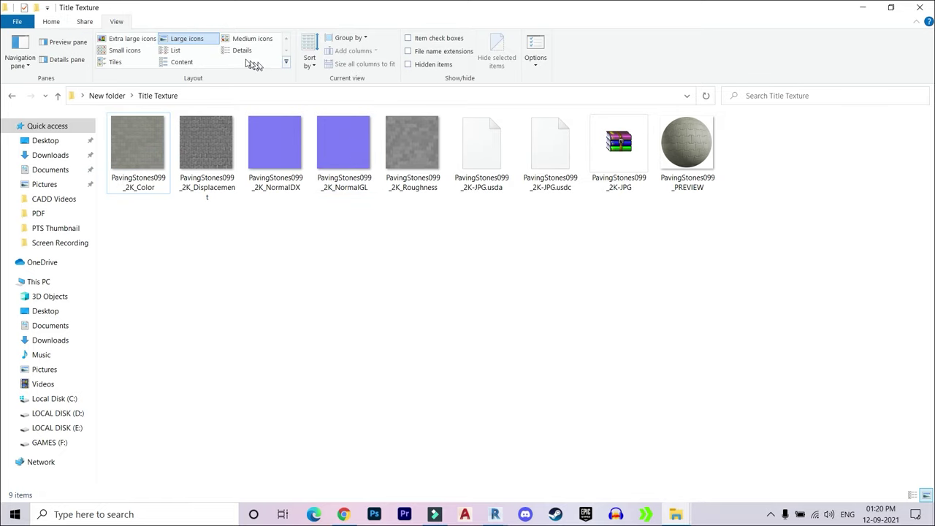
pyautogui.click(141, 41)
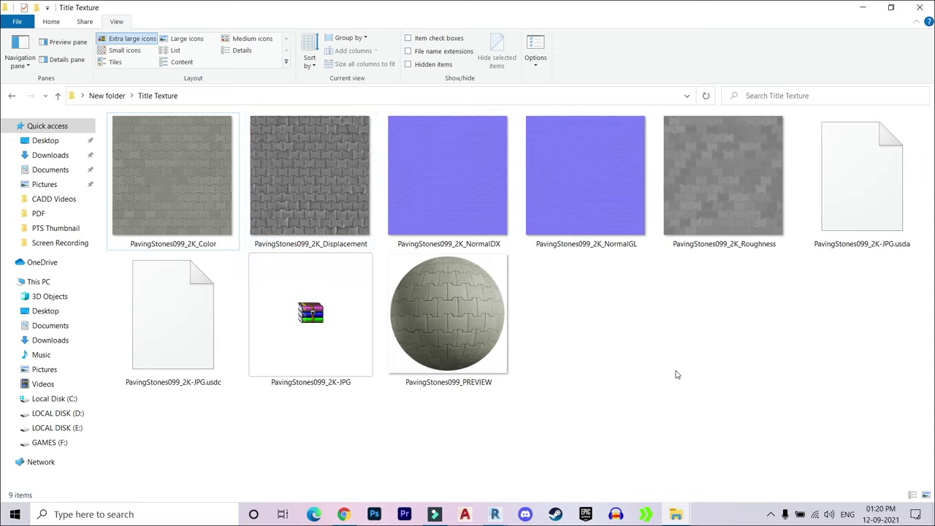
pyautogui.click(178, 162)
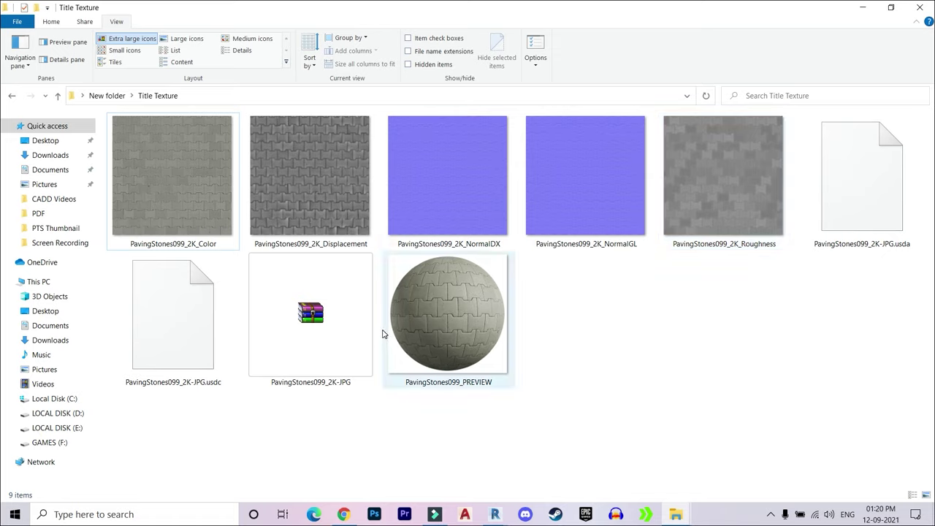
# Sketch a 28' × 144' rectangular architectural floor beside the square slab and finish it
pyautogui.click(494, 514)
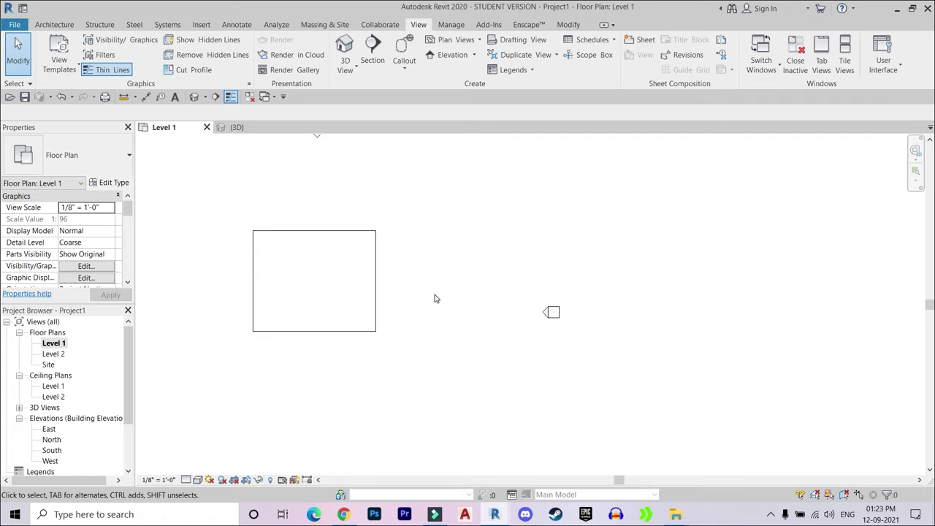
pyautogui.click(50, 24)
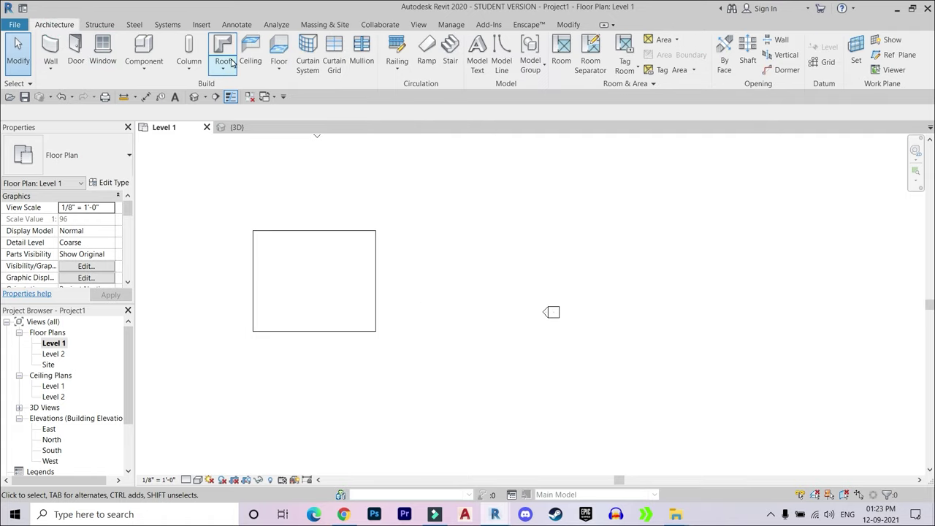
pyautogui.click(277, 71)
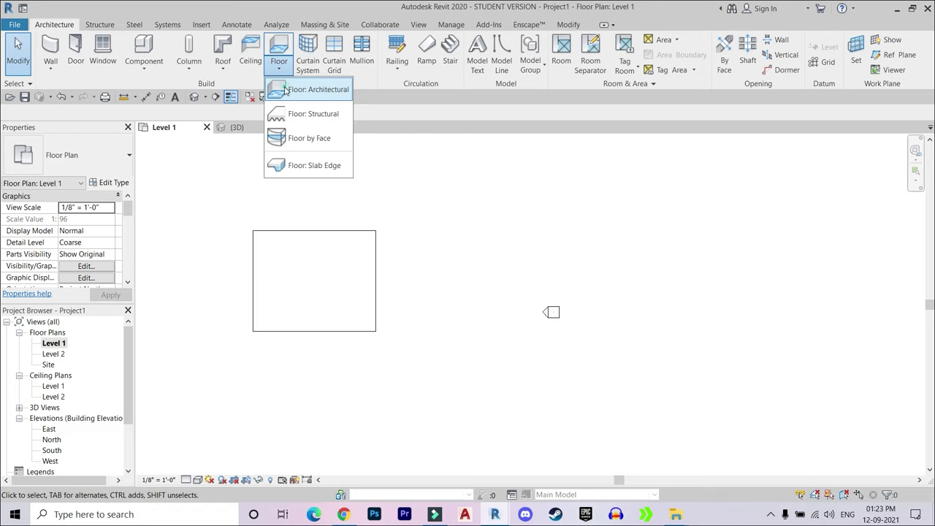
pyautogui.click(285, 89)
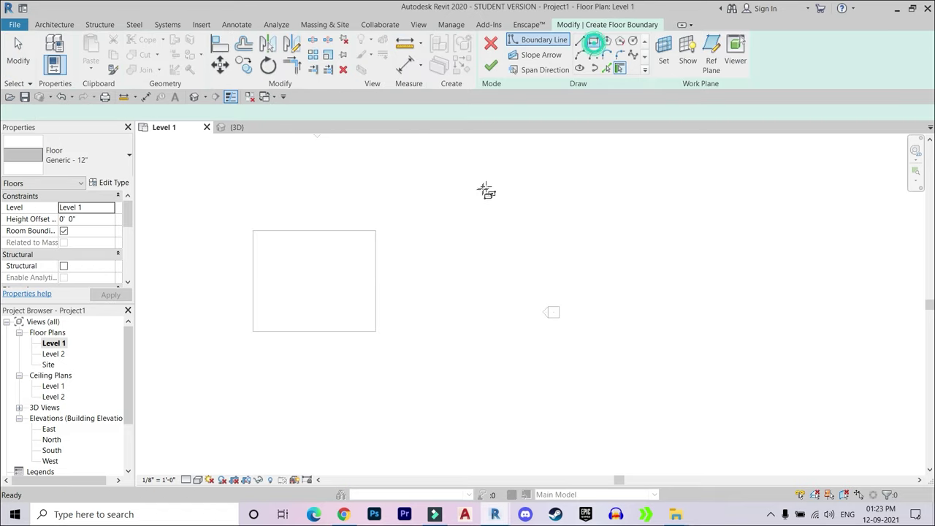
pyautogui.scroll(-2, 486, 191)
pyautogui.moveTo(490, 255); pyautogui.dragTo(496, 320, button='middle')
pyautogui.click(455, 202)
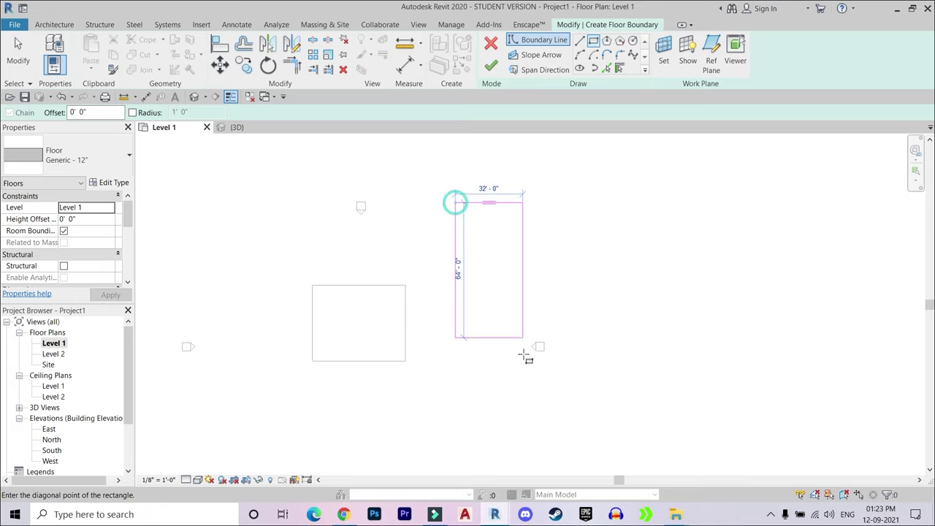
pyautogui.moveTo(511, 411); pyautogui.dragTo(516, 319, button='middle')
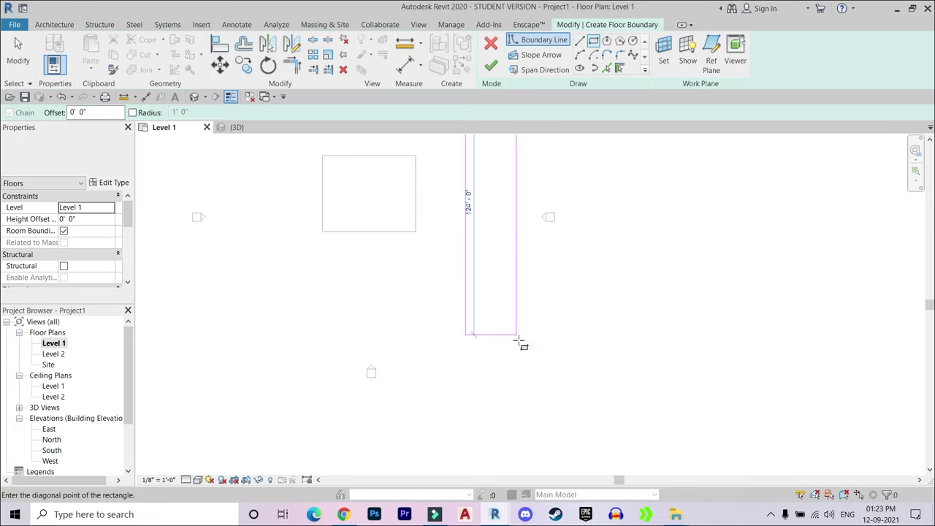
pyautogui.click(528, 374)
pyautogui.scroll(-1, 645, 305)
pyautogui.moveTo(588, 212); pyautogui.dragTo(593, 280, button='middle')
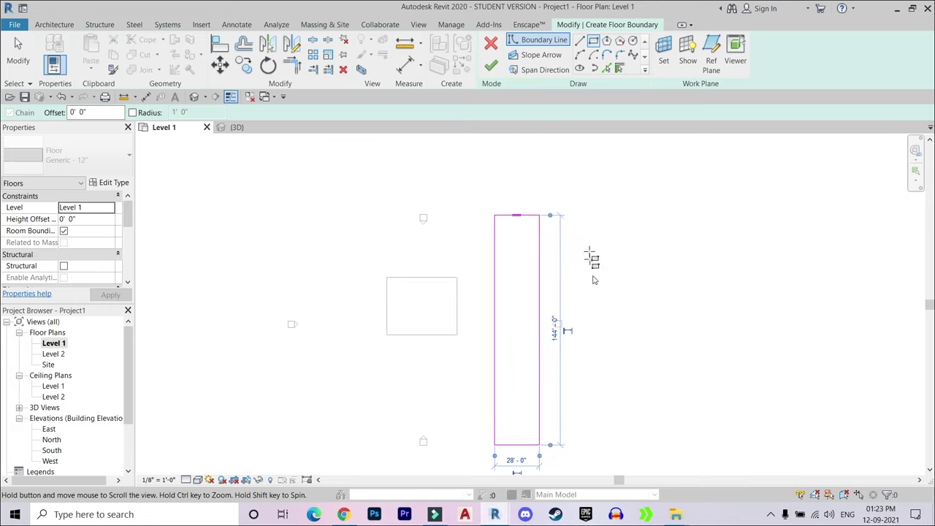
pyautogui.click(490, 66)
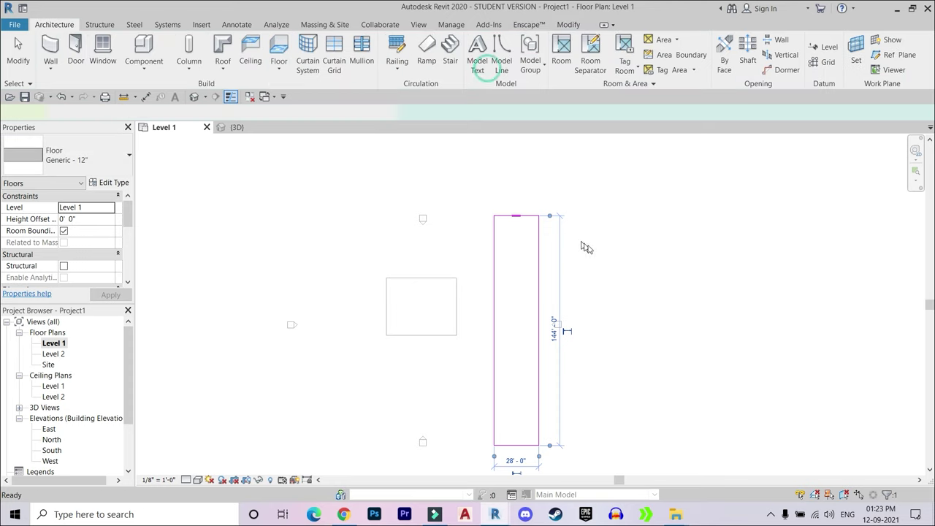
pyautogui.click(575, 169)
# Open the default 3D view and orbit to show both floor slabs
pyautogui.click(419, 24)
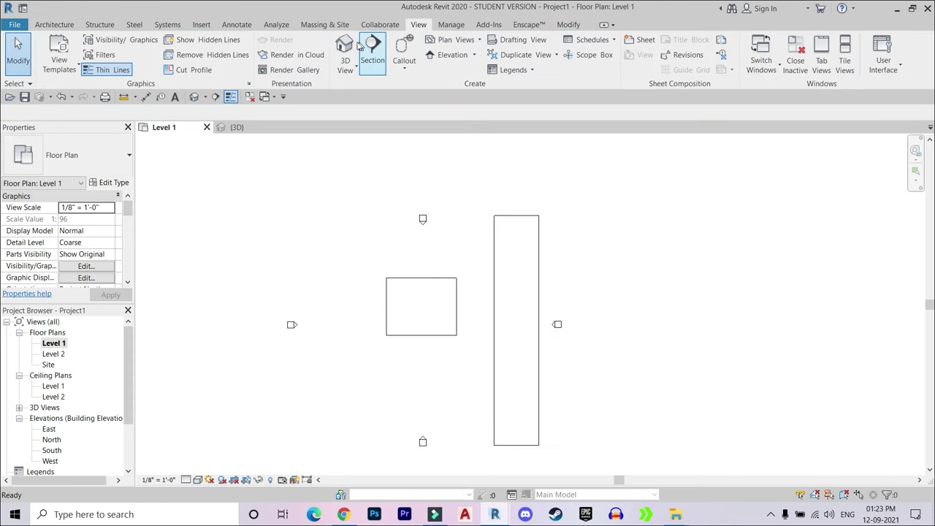
pyautogui.click(345, 50)
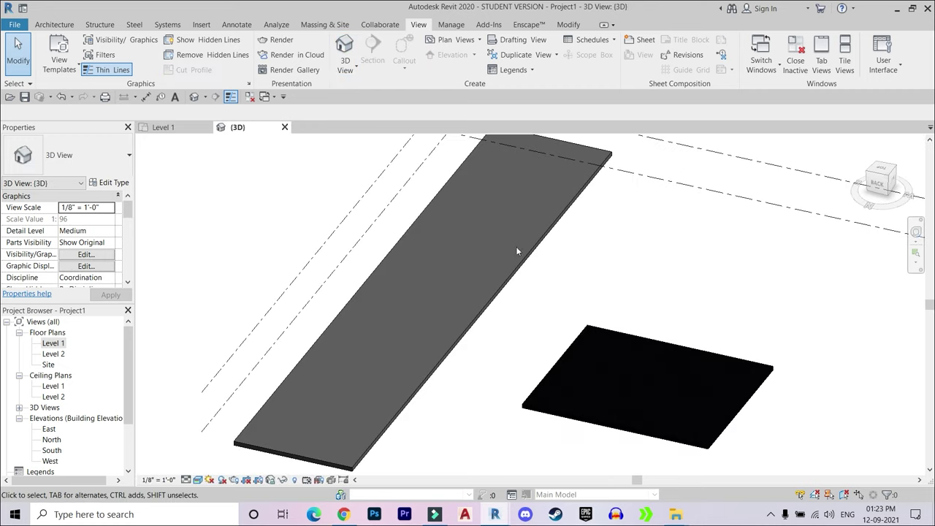
pyautogui.moveTo(612, 306)
pyautogui.keyDown('shift'); pyautogui.mouseDown(button='middle')
pyautogui.moveTo(614, 292)
pyautogui.moveTo(593, 323)
pyautogui.moveTo(521, 330)
pyautogui.moveTo(490, 313)
pyautogui.moveTo(548, 130)
pyautogui.mouseUp(button='middle'); pyautogui.keyUp('shift')
pyautogui.click(451, 24)
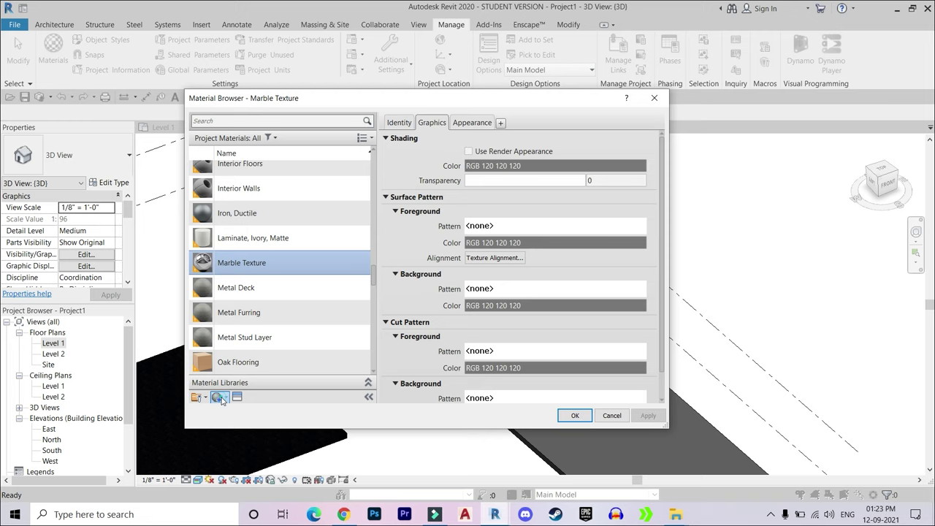
# Create a new material in the Material Browser and rename it Paving Texture
pyautogui.click(221, 399)
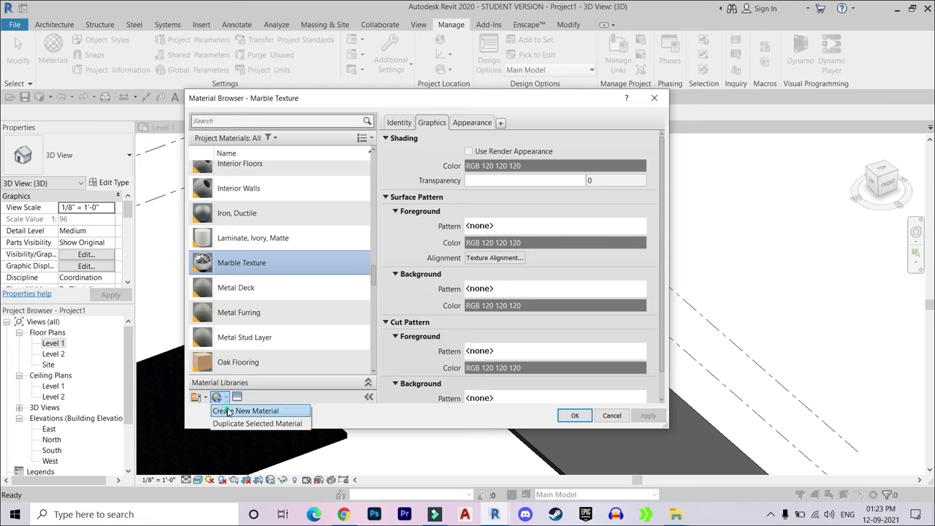
pyautogui.click(244, 410)
pyautogui.click(399, 122)
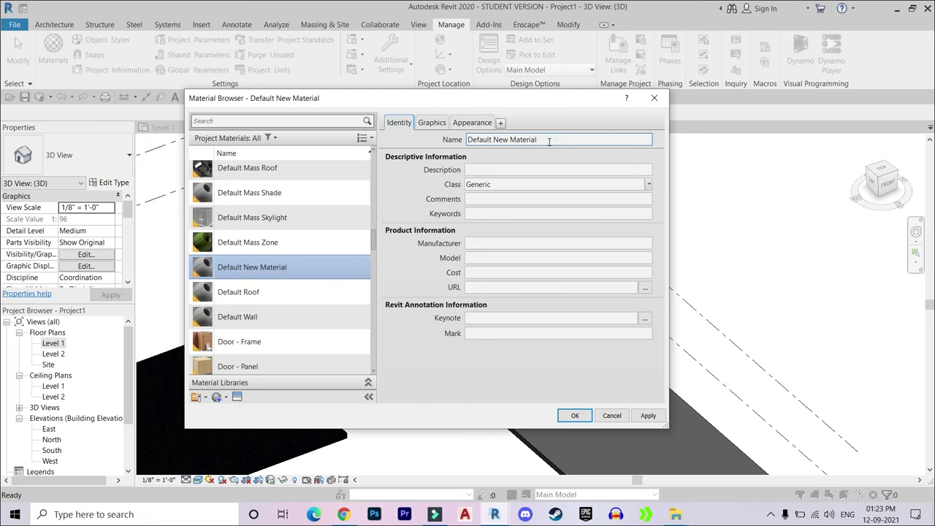
pyautogui.tripleClick(549, 139)
pyautogui.press('BackSpace')
pyautogui.write('Paving Texture')
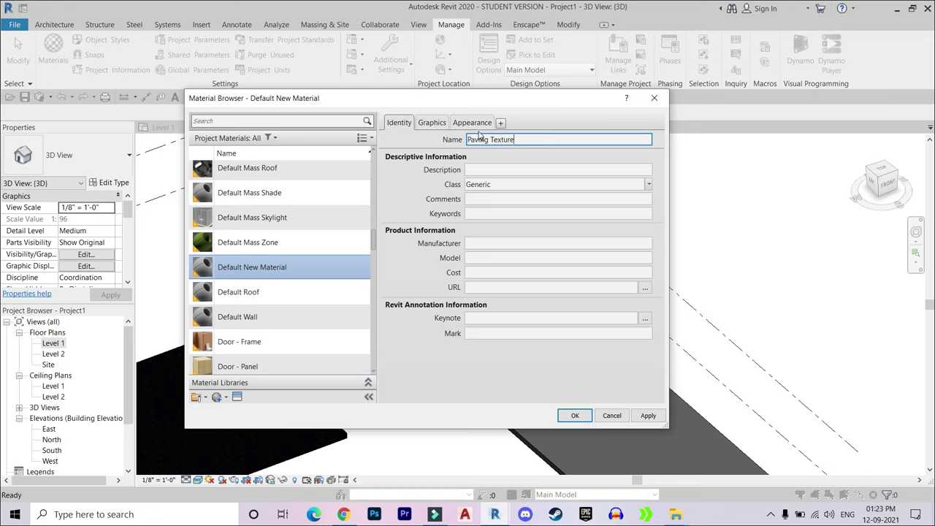
# Load PavingStones099_2K_Color.jpg from Title Texture as the material's appearance image
pyautogui.click(478, 125)
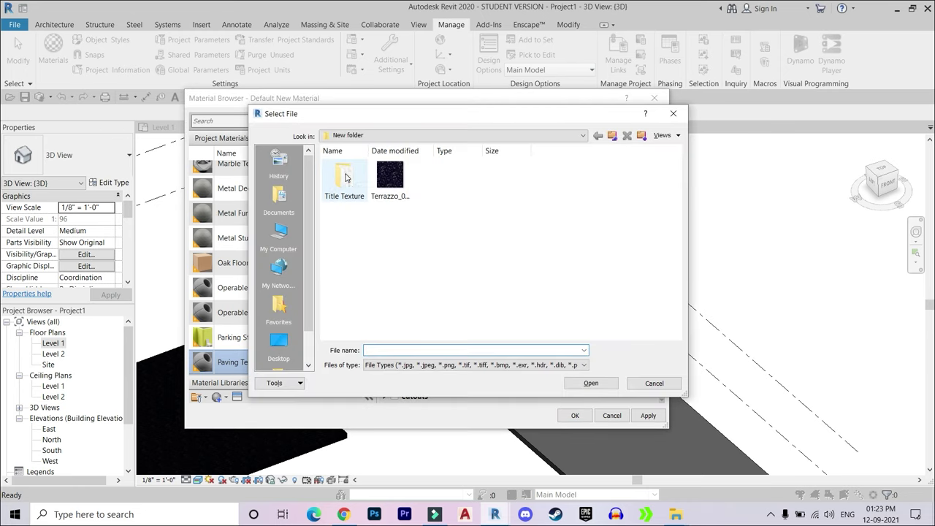
pyautogui.doubleClick(344, 175)
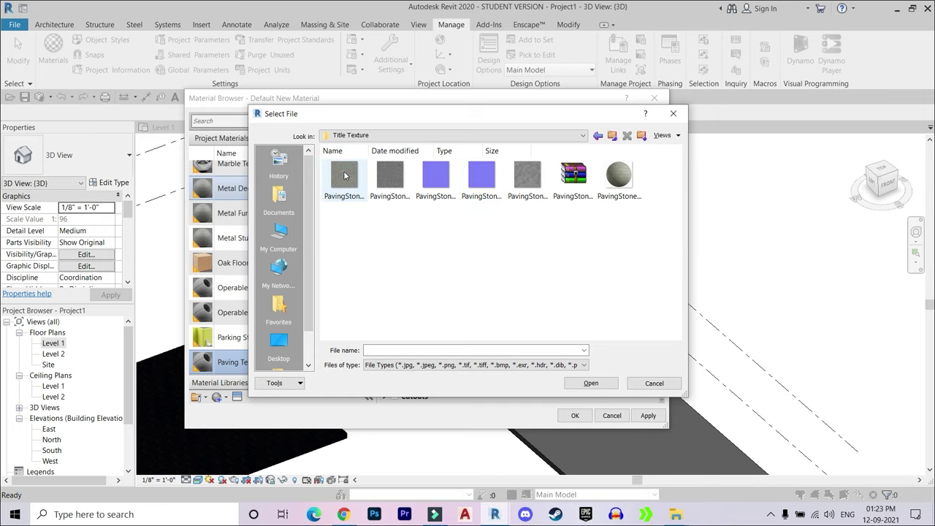
pyautogui.click(341, 176)
pyautogui.click(593, 383)
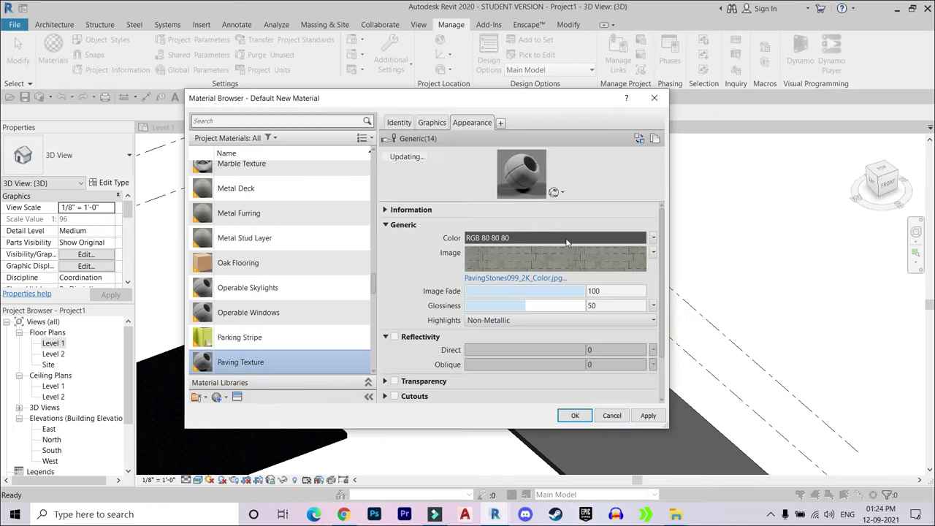
# Set the Paving Texture image sample size to 5'-0" by 5'-0" and apply it
pyautogui.click(654, 254)
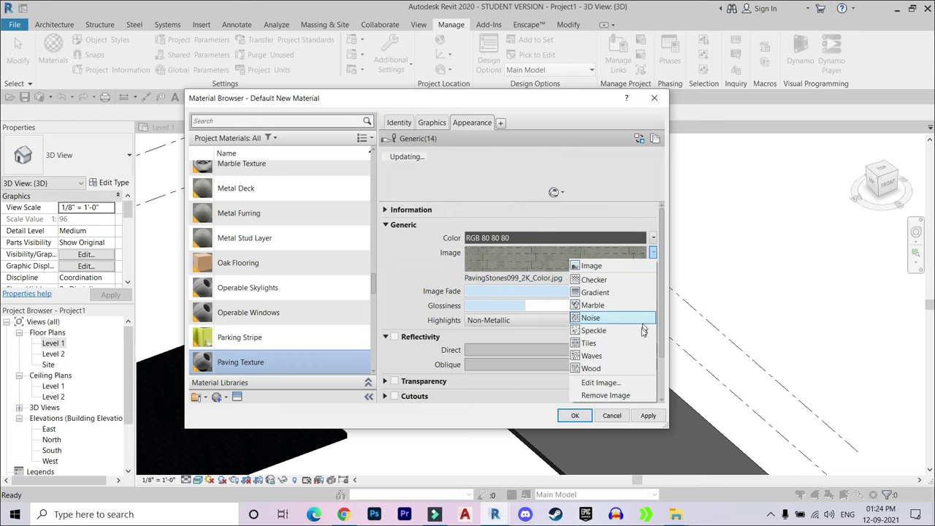
pyautogui.click(600, 383)
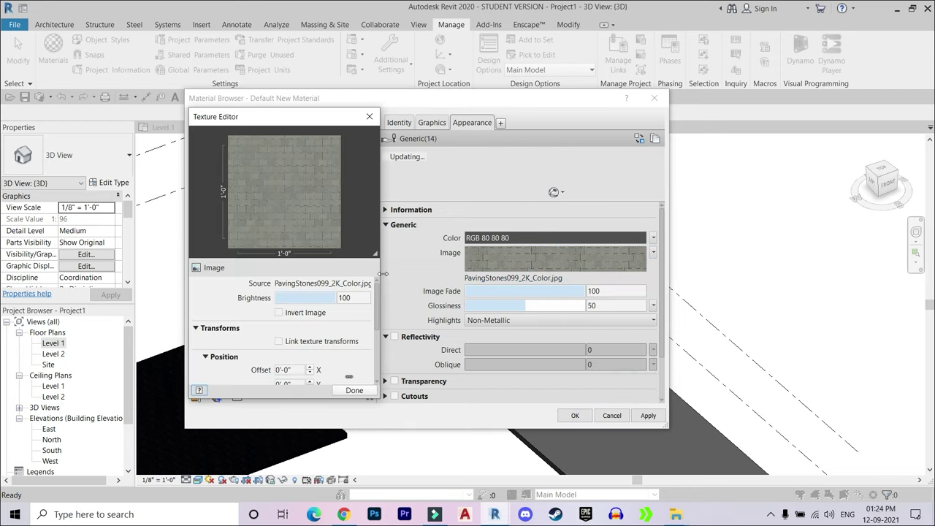
pyautogui.scroll(-2, 344, 336)
pyautogui.scroll(-2, 351, 332)
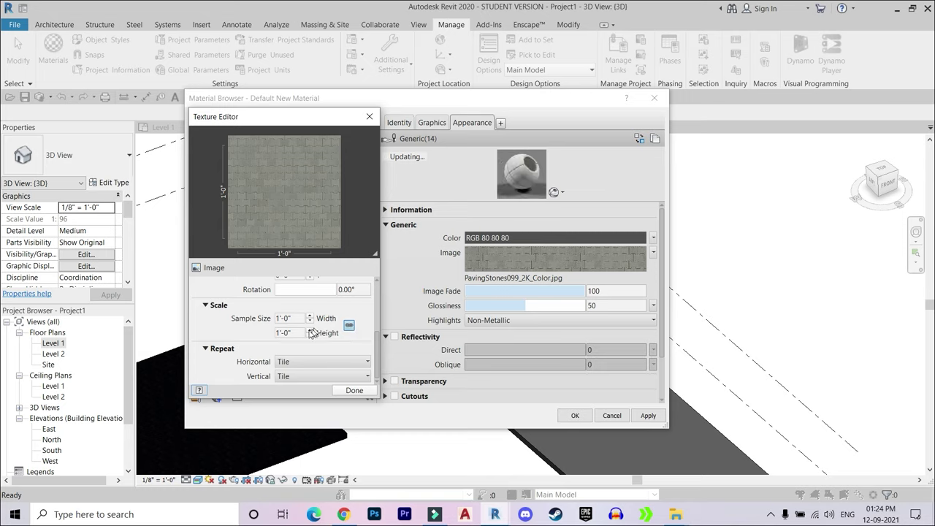
pyautogui.scroll(1, 353, 331)
pyautogui.scroll(-1, 361, 331)
pyautogui.doubleClick(294, 317)
pyautogui.write("5'")
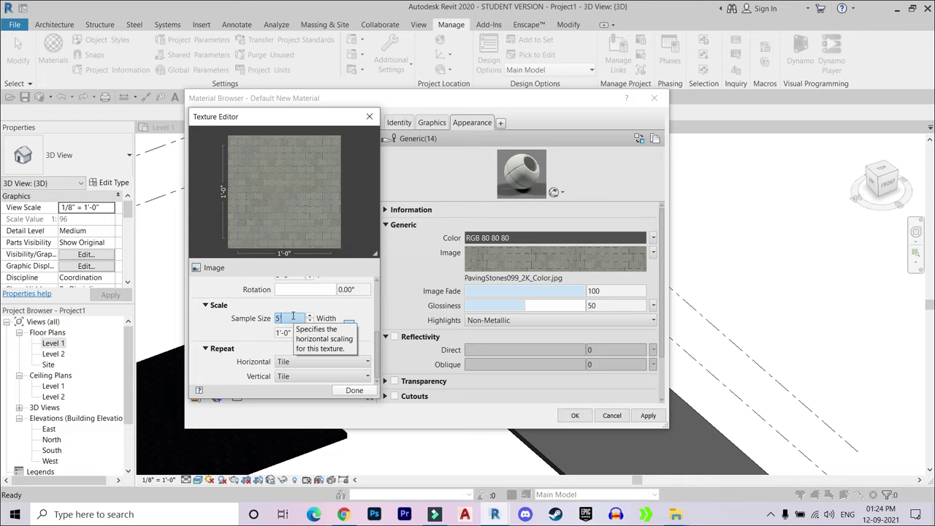
pyautogui.doubleClick(296, 333)
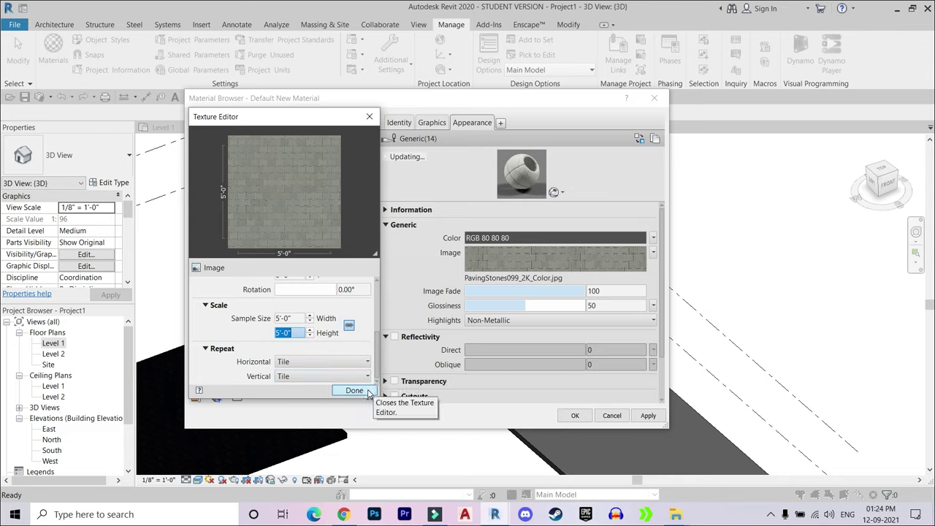
pyautogui.click(355, 391)
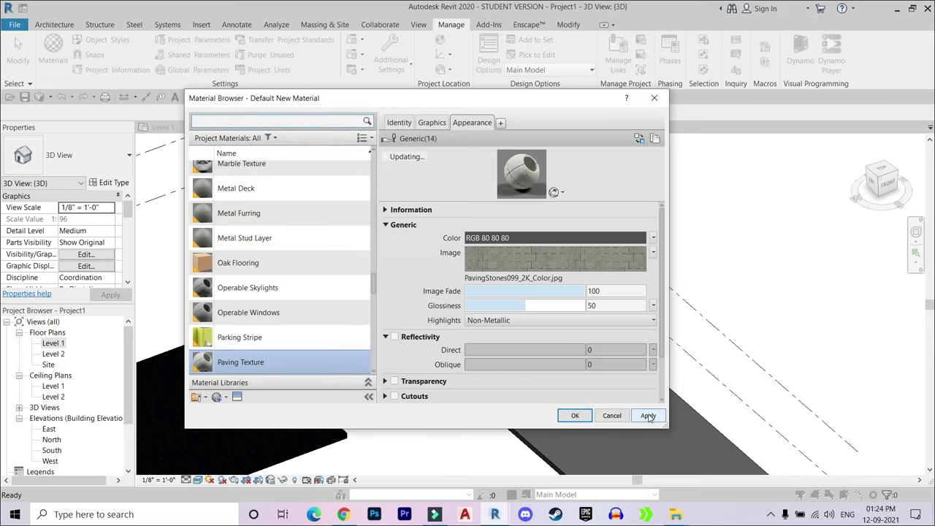
pyautogui.click(574, 415)
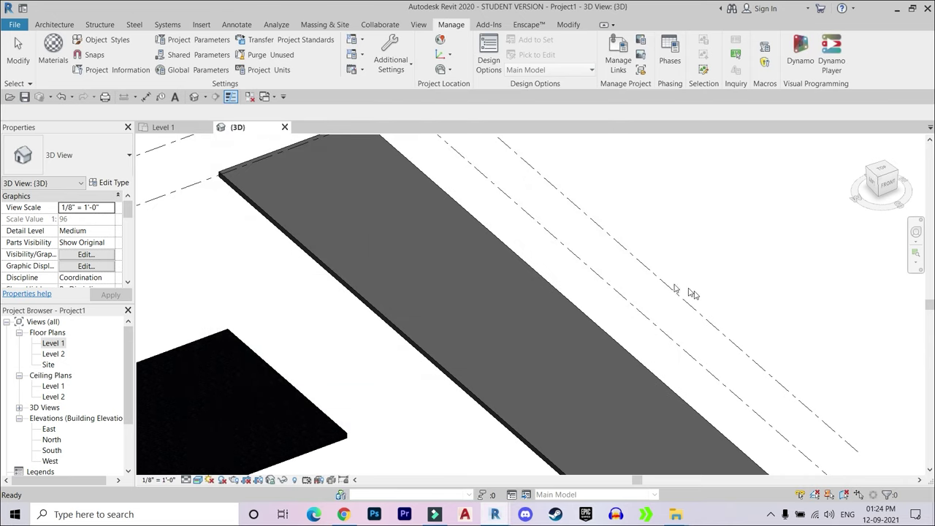
# Paint the long grey slab's top face with the Paving Texture material
pyautogui.scroll(3, 561, 189)
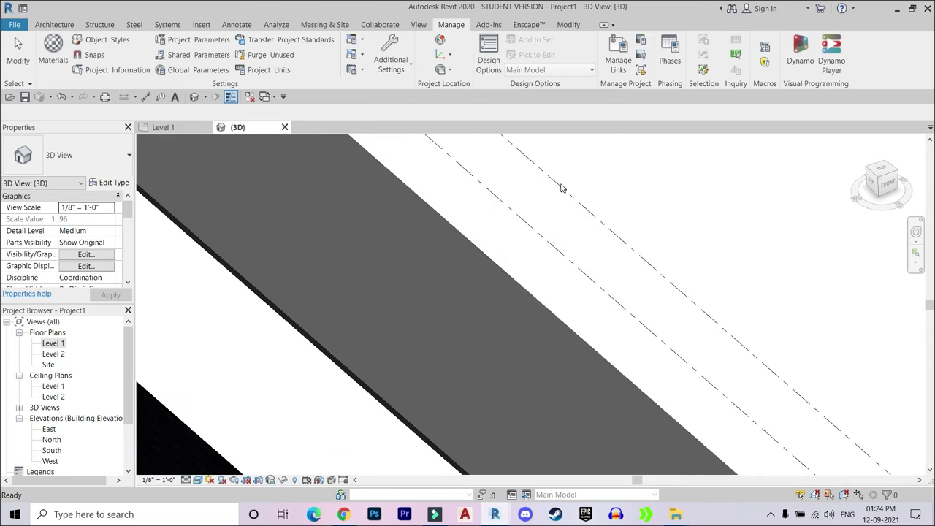
pyautogui.click(564, 26)
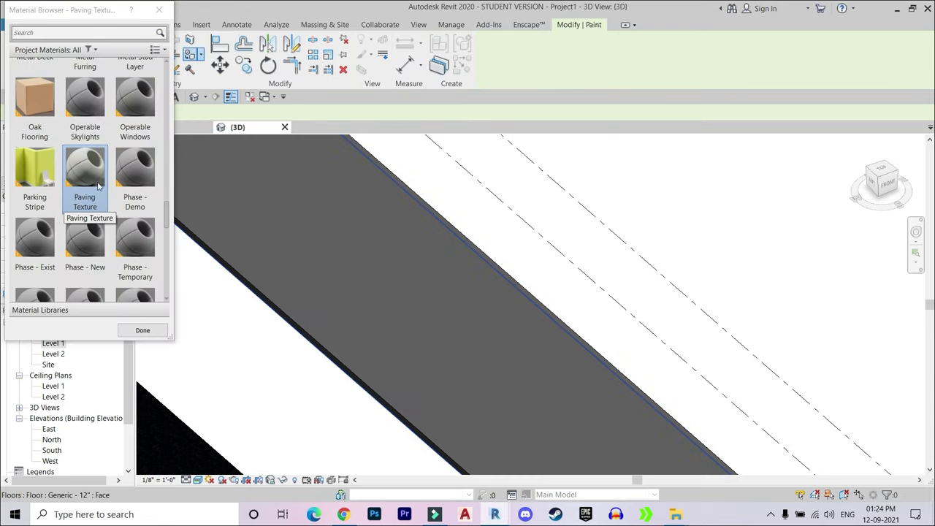
pyautogui.click(421, 344)
pyautogui.click(142, 330)
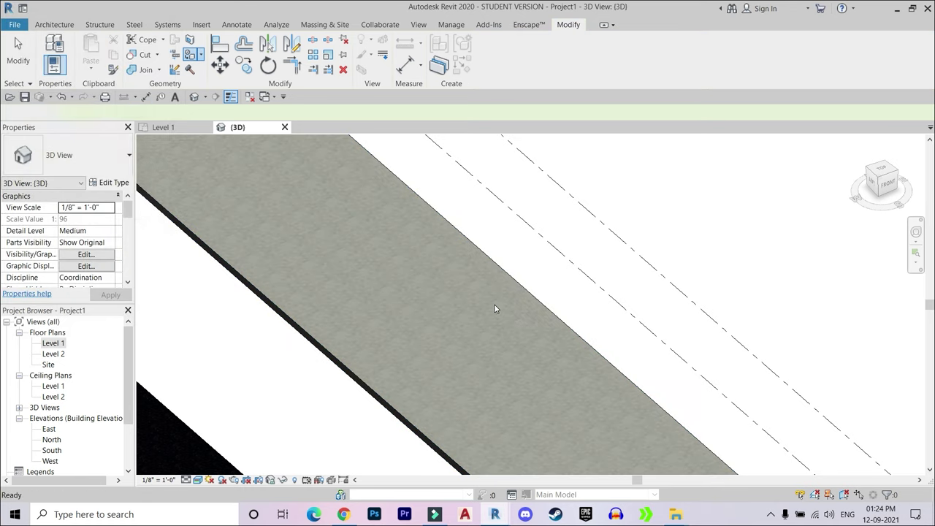
# Pan and zoom around the slab to inspect the paving bricks at its edge
pyautogui.scroll(2, 494, 307)
pyautogui.scroll(2, 394, 314)
pyautogui.scroll(1, 404, 312)
pyautogui.scroll(1, 407, 317)
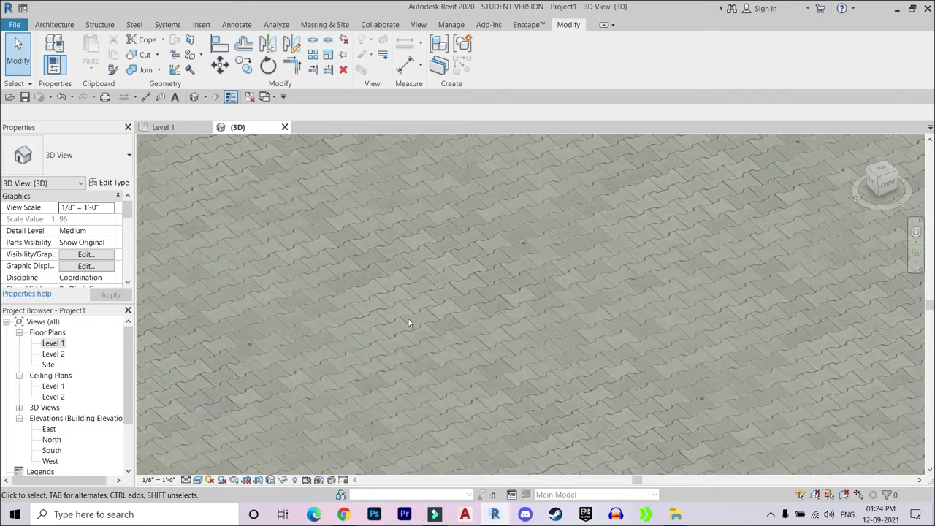
pyautogui.scroll(2, 408, 317)
pyautogui.moveTo(440, 382)
pyautogui.mouseDown(button='middle')
pyautogui.moveTo(477, 369)
pyautogui.moveTo(453, 335)
pyautogui.moveTo(439, 287)
pyautogui.moveTo(735, 307)
pyautogui.mouseUp(button='middle')
pyautogui.scroll(-2, 460, 319)
pyautogui.scroll(-2, 465, 359)
pyautogui.scroll(2, 480, 323)
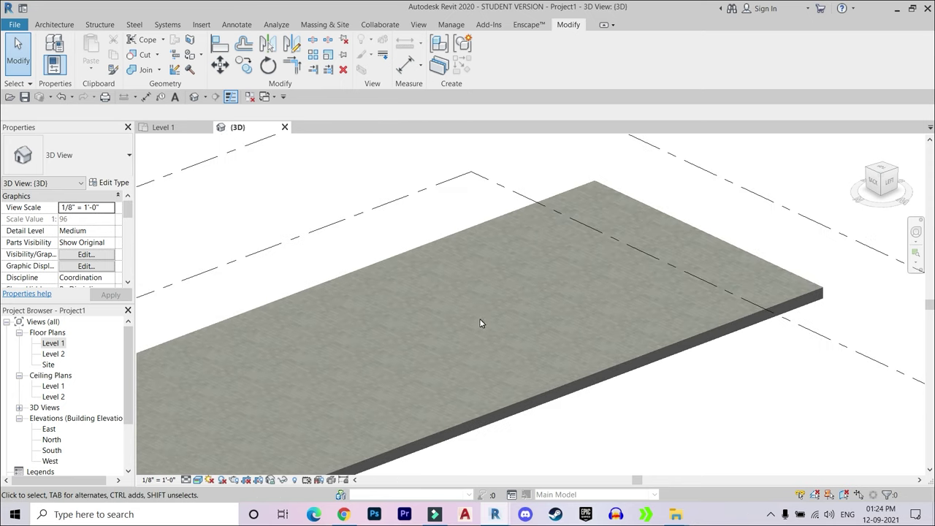
pyautogui.scroll(1, 653, 338)
pyautogui.scroll(-2, 654, 340)
pyautogui.scroll(3, 613, 366)
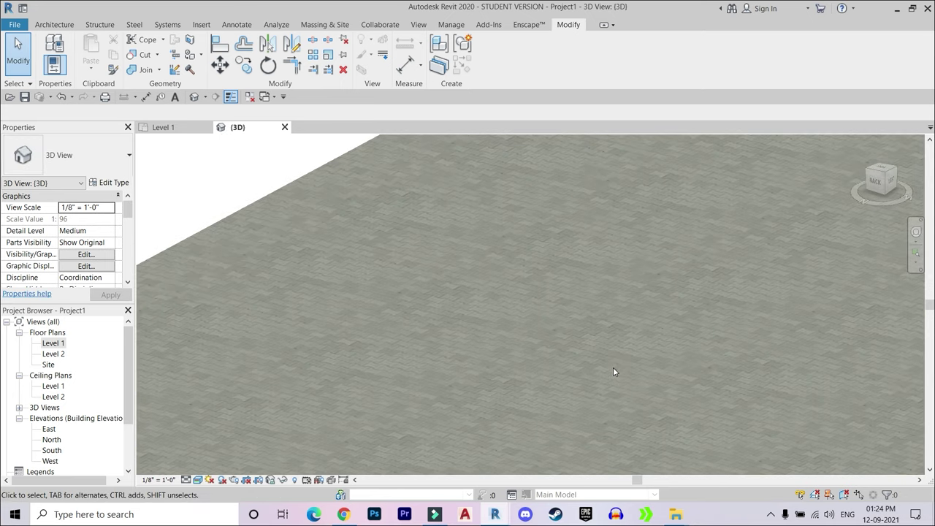
pyautogui.scroll(2, 606, 367)
pyautogui.scroll(-1, 602, 365)
pyautogui.scroll(-2, 504, 358)
pyautogui.scroll(-3, 422, 358)
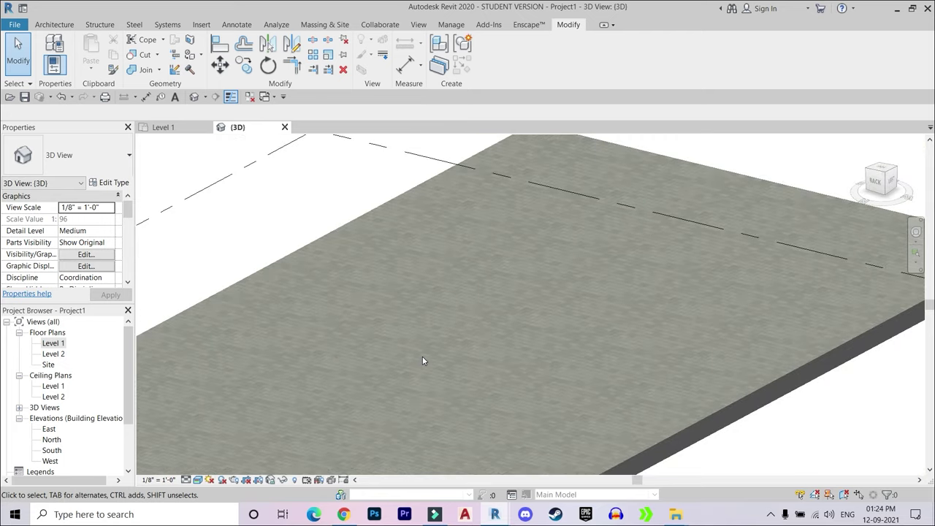
pyautogui.scroll(-2, 439, 340)
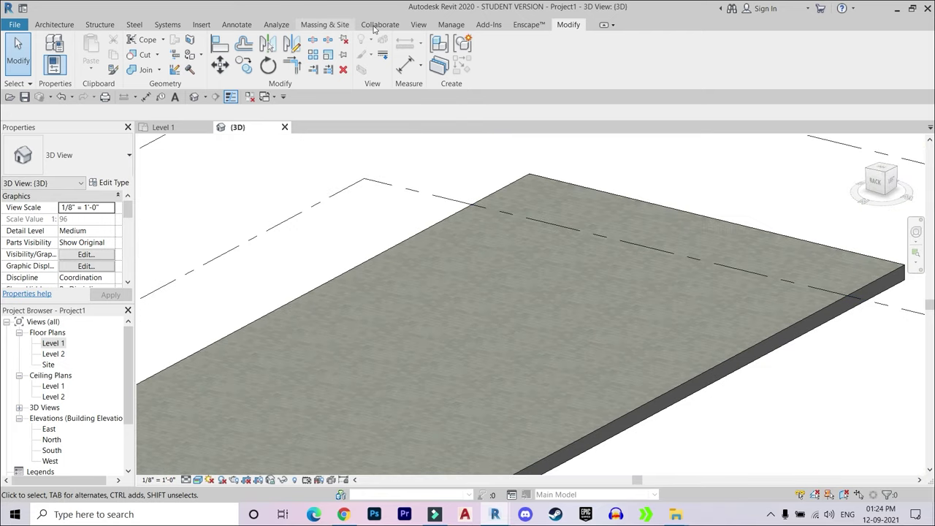
# Open the Paving Texture material's image settings from Manage > Materials
pyautogui.click(452, 25)
pyautogui.click(53, 52)
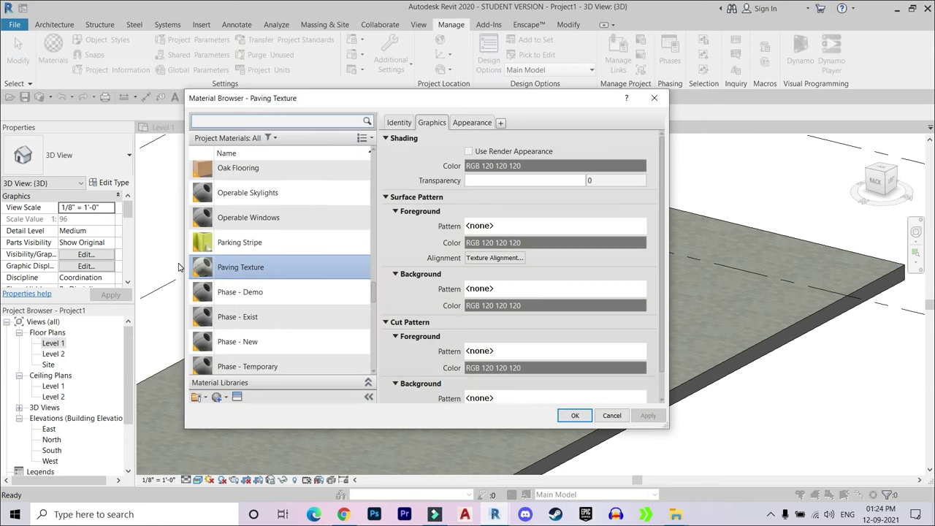
pyautogui.click(483, 124)
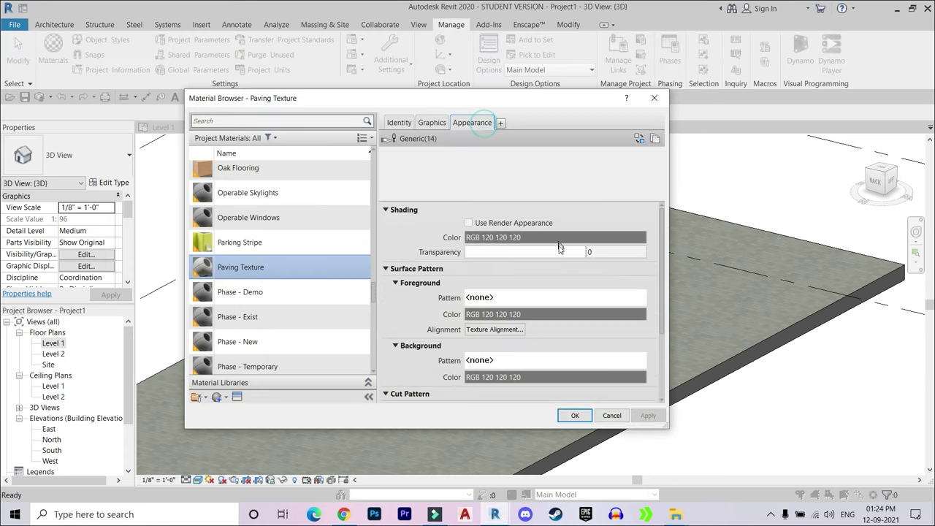
pyautogui.click(548, 257)
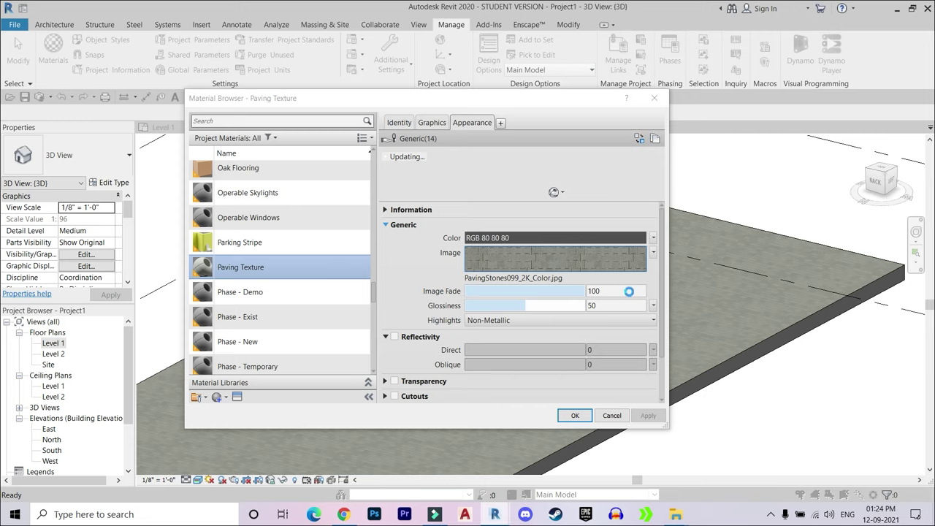
# Enlarge the image sample size to 10'-0" by 10'-0" and apply it
pyautogui.scroll(-3, 365, 325)
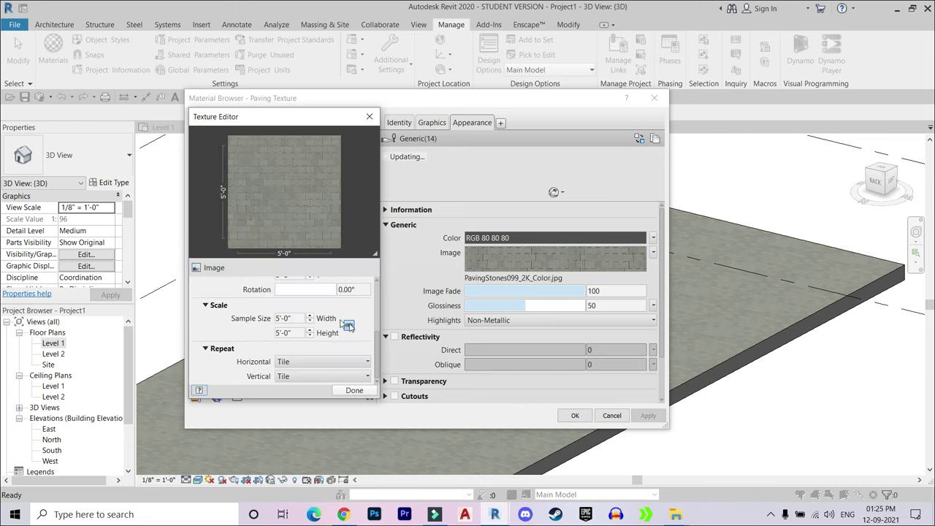
pyautogui.doubleClick(291, 318)
pyautogui.write("10'")
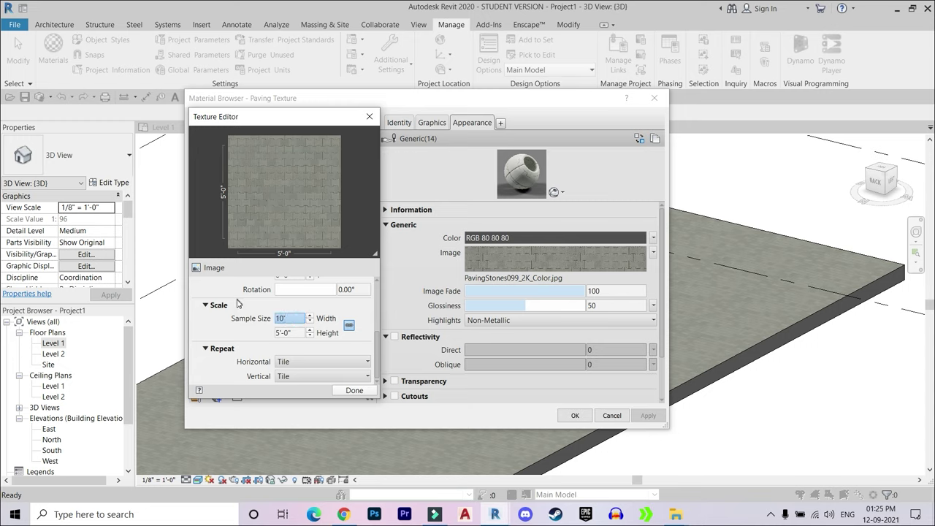
pyautogui.doubleClick(303, 333)
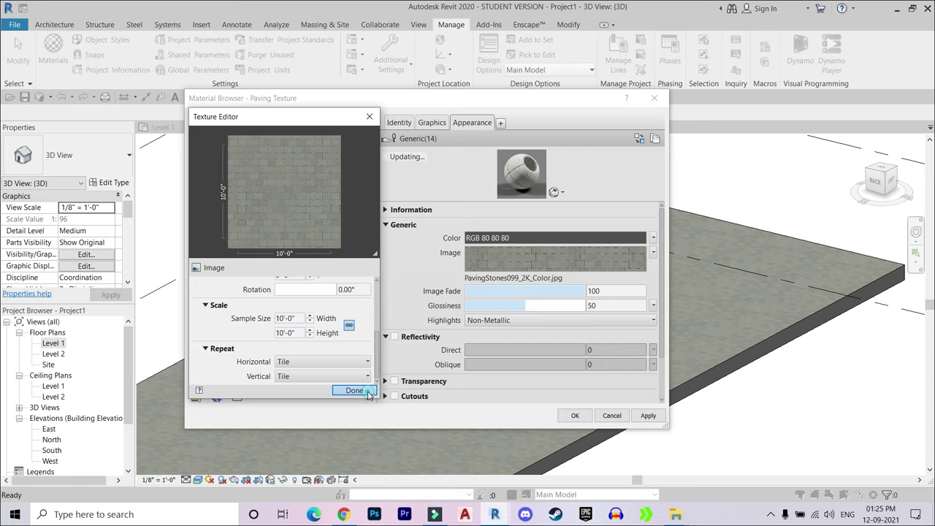
pyautogui.click(354, 390)
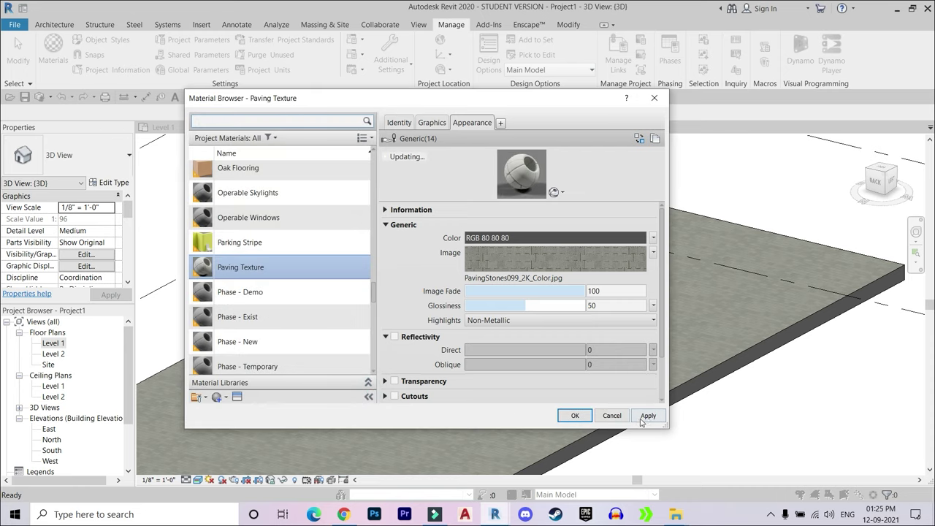
pyautogui.click(577, 416)
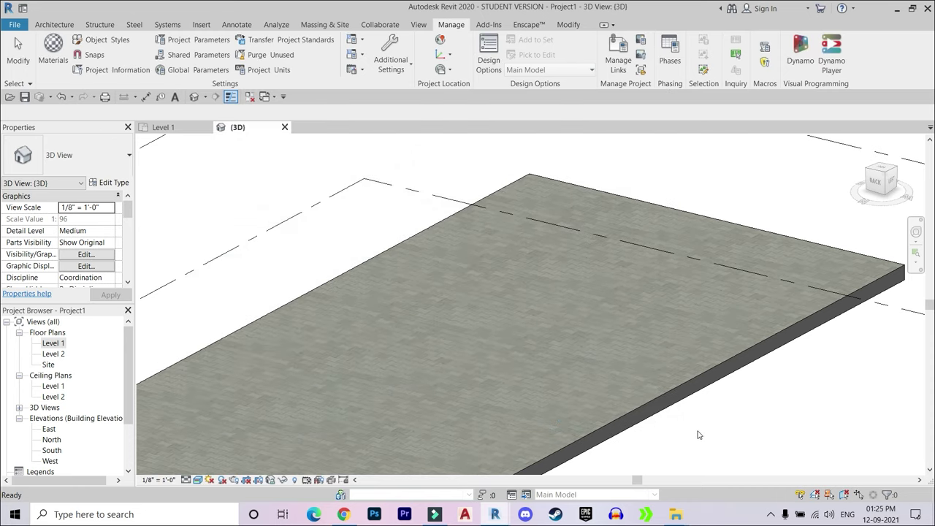
pyautogui.scroll(-3, 522, 372)
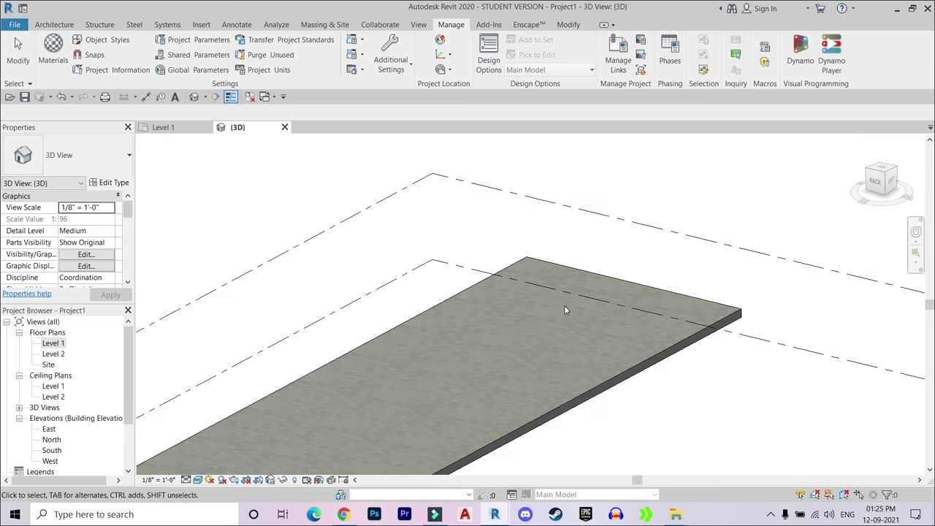
pyautogui.scroll(2, 526, 344)
pyautogui.scroll(2, 520, 351)
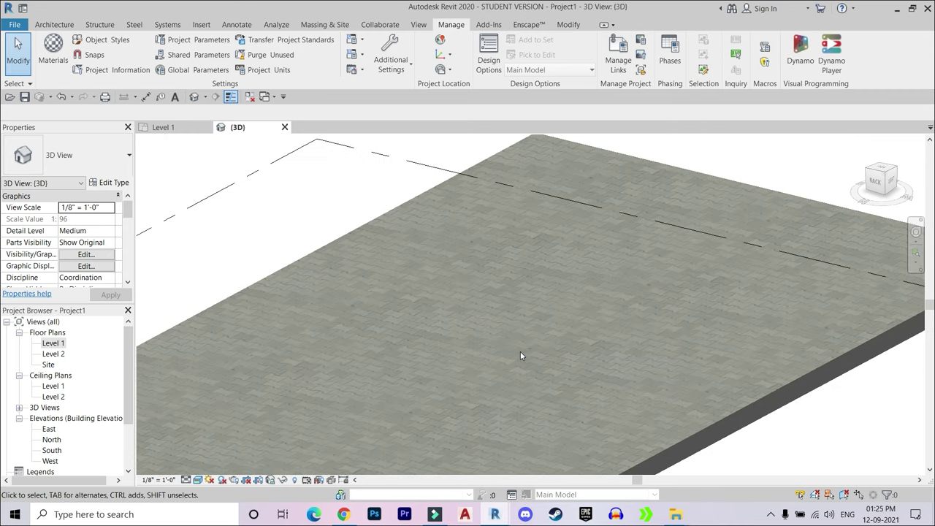
pyautogui.scroll(2, 520, 351)
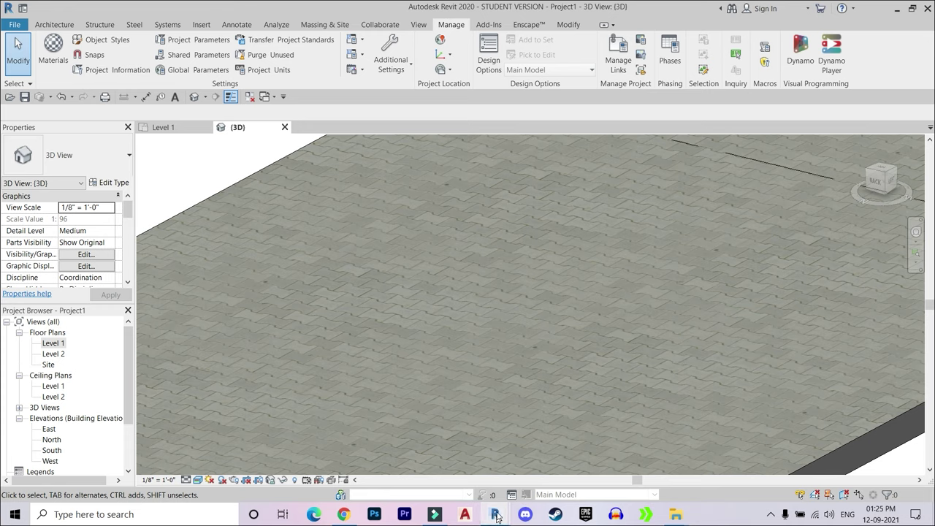
# Orbit and zoom over the Enscape render of the paved slab and skyline, then close Enscape
pyautogui.moveTo(495, 515)
pyautogui.click(549, 476)
pyautogui.scroll(-5, 552, 345)
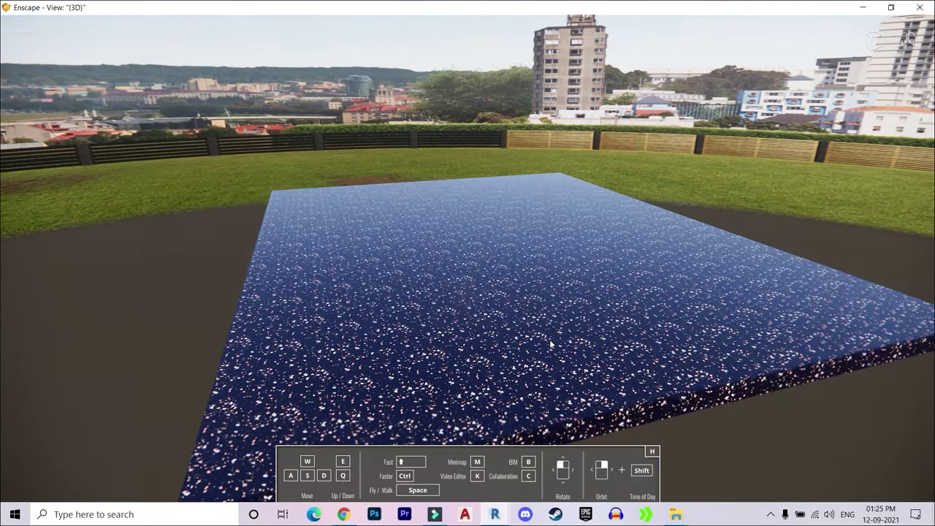
pyautogui.moveTo(523, 329); pyautogui.dragTo(409, 320, button='right')
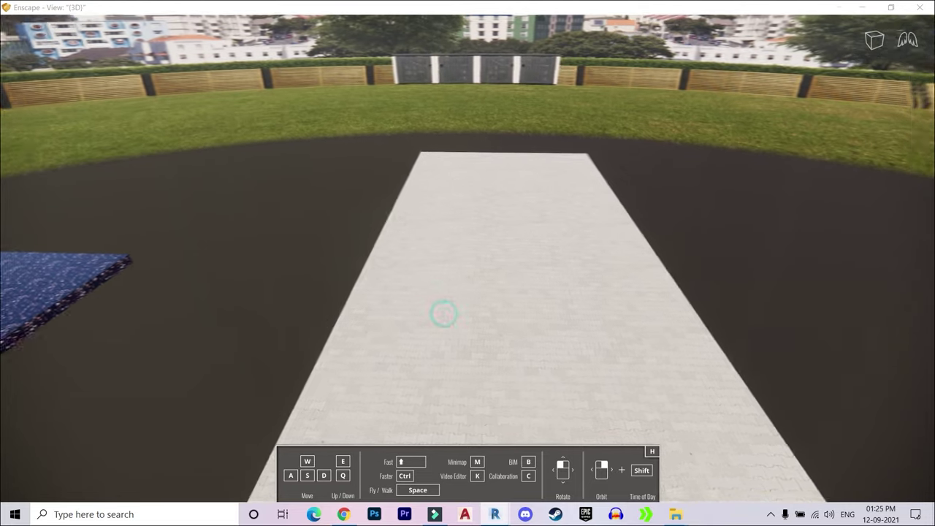
pyautogui.moveTo(482, 178); pyautogui.dragTo(451, 296, button='right')
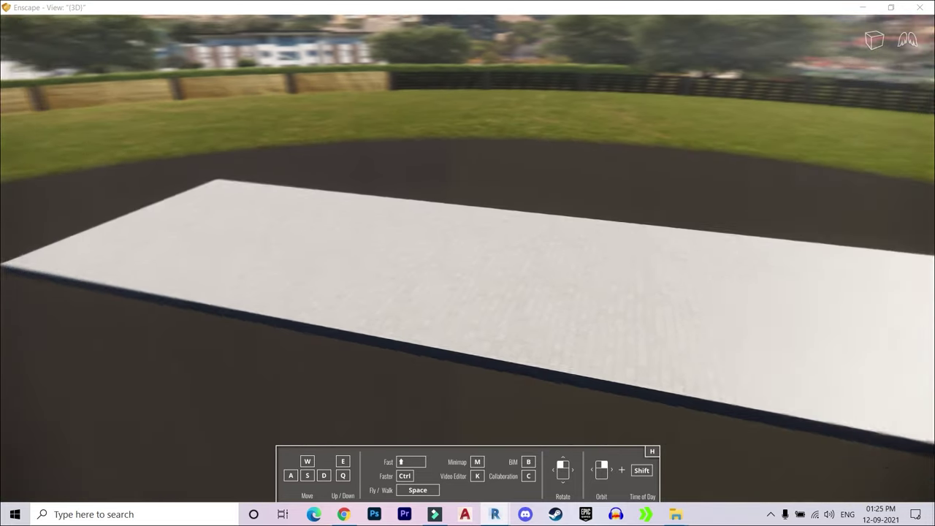
pyautogui.scroll(3, 451, 296)
pyautogui.scroll(3, 451, 296)
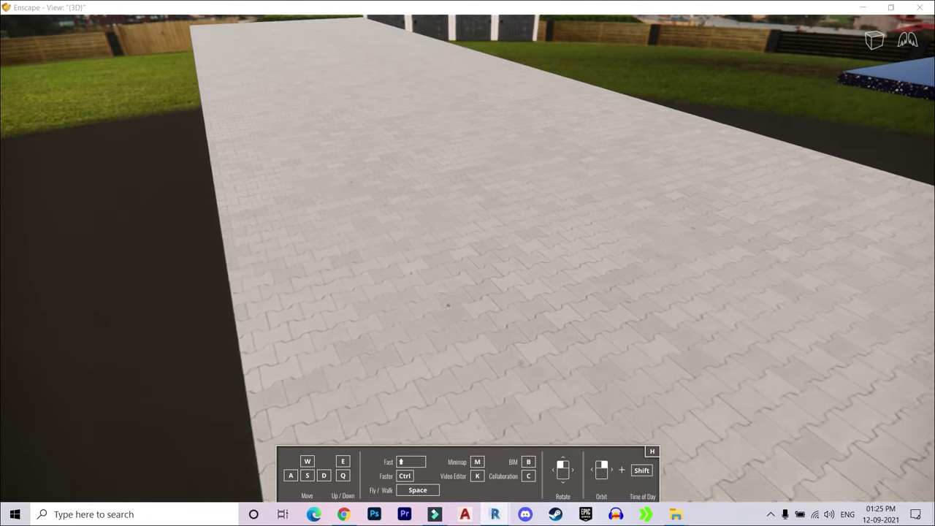
pyautogui.scroll(3, 431, 351)
pyautogui.scroll(-5, 404, 410)
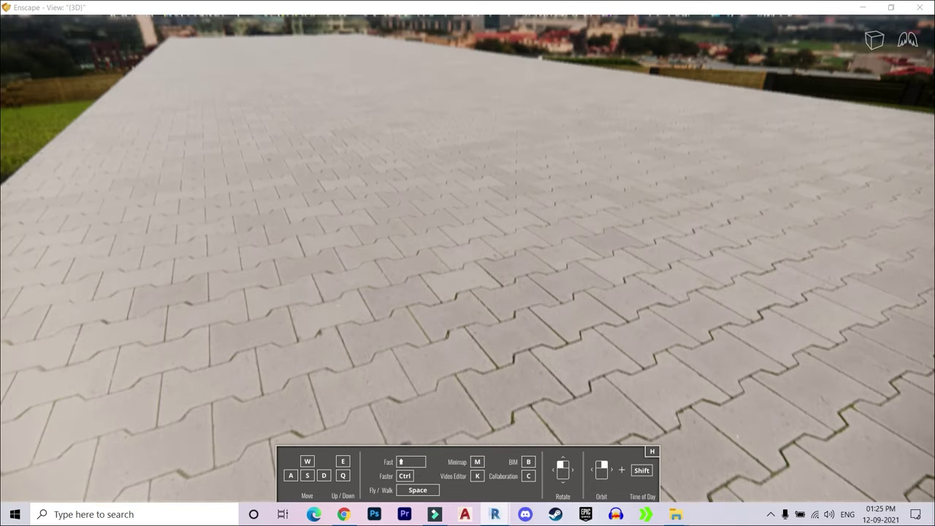
pyautogui.moveTo(404, 410); pyautogui.dragTo(590, 295, button='right')
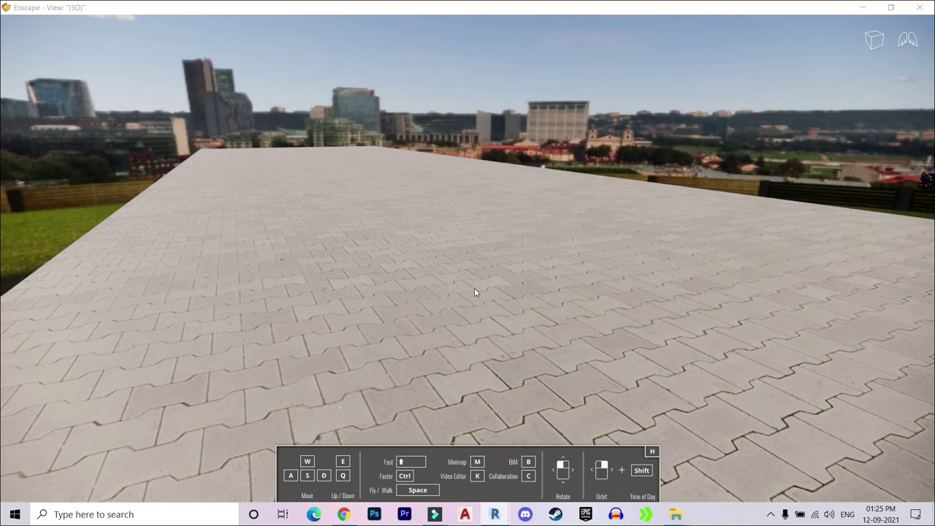
pyautogui.click(863, 8)
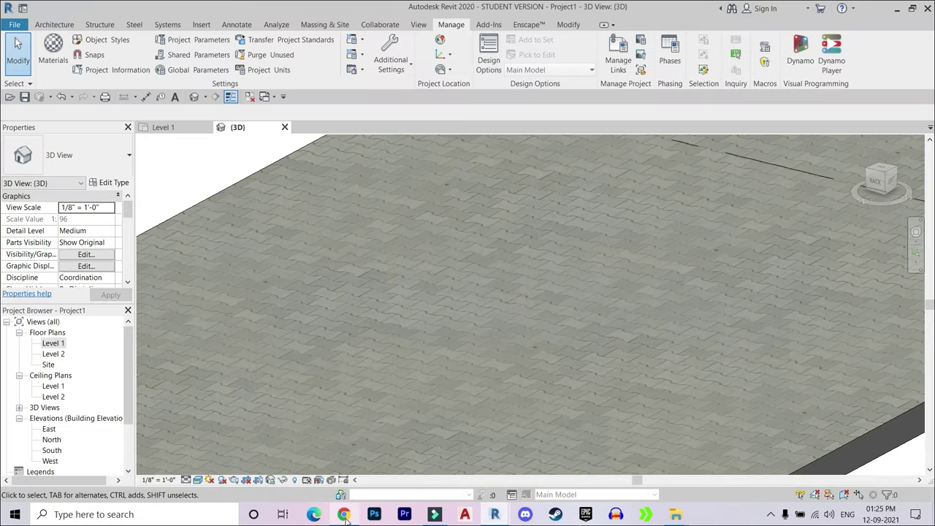
# Bring up Chrome and close the ambientCG Licensing help tab
pyautogui.click(343, 514)
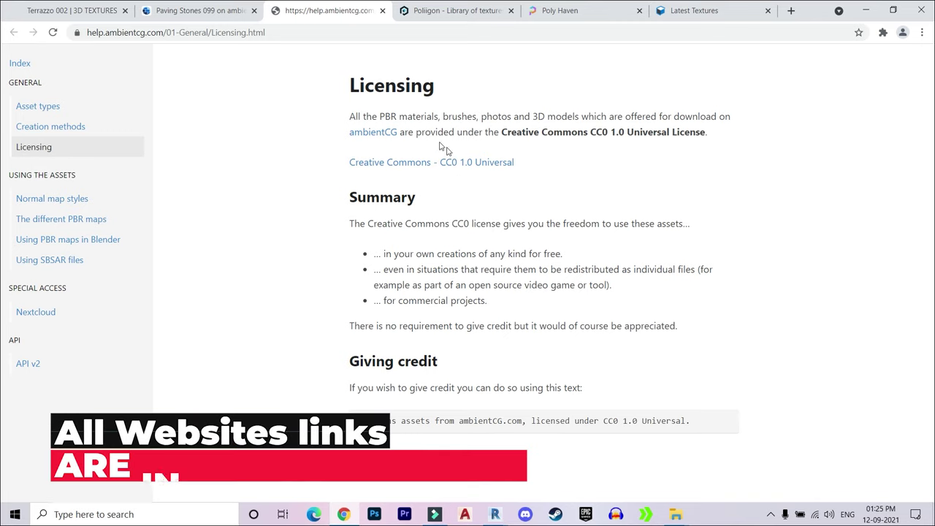
pyautogui.click(382, 11)
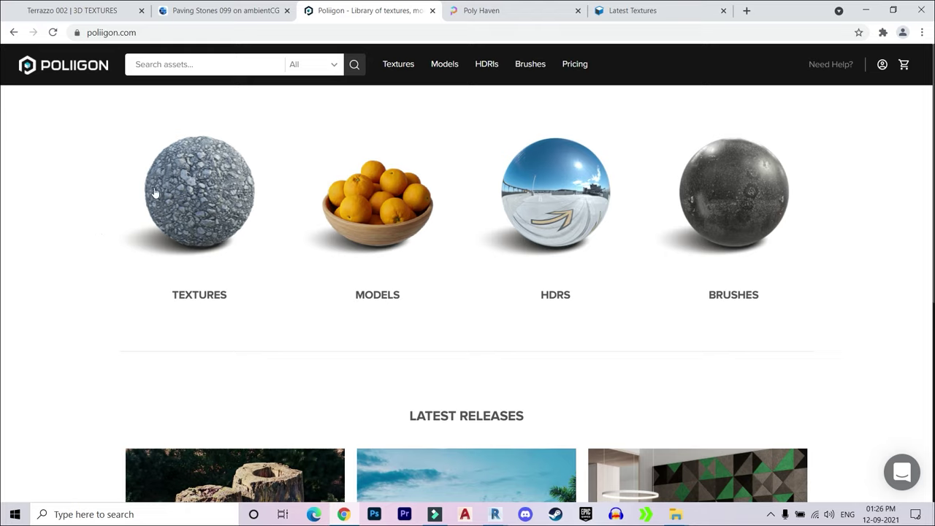
# Browse Poliigon's Textures grid and preview Concrete Cladding Vertical 001 at 10 credits
pyautogui.click(401, 68)
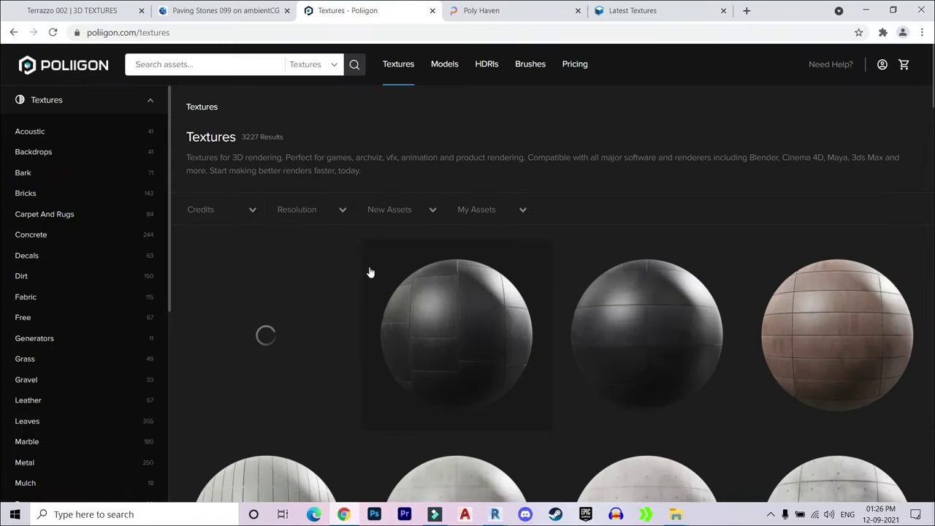
pyautogui.scroll(-4, 370, 272)
pyautogui.scroll(-4, 372, 282)
pyautogui.scroll(-5, 430, 288)
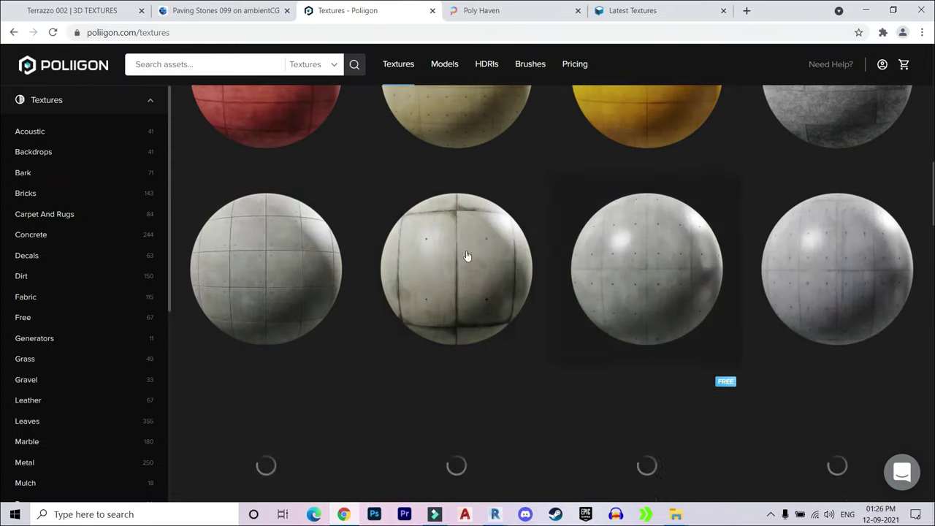
pyautogui.scroll(-5, 511, 259)
pyautogui.scroll(-5, 498, 259)
pyautogui.scroll(-5, 501, 254)
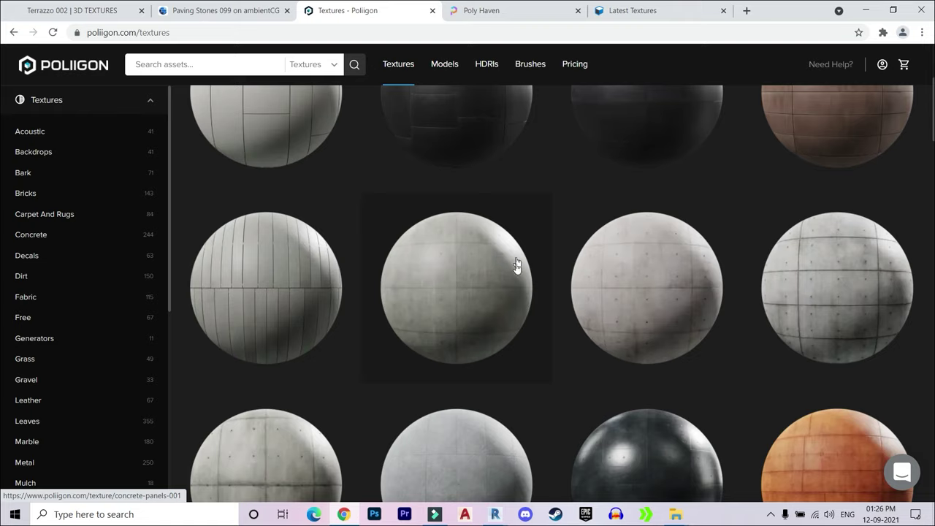
pyautogui.click(295, 250)
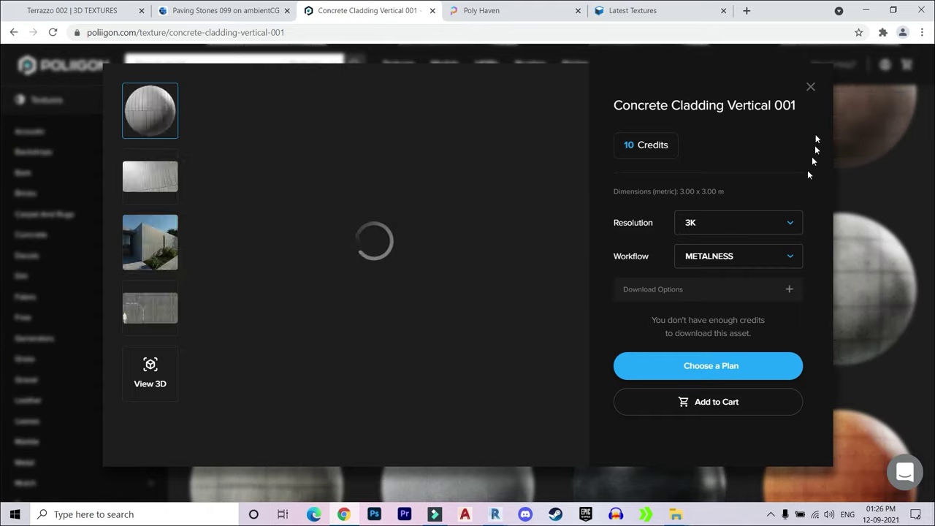
pyautogui.click(810, 88)
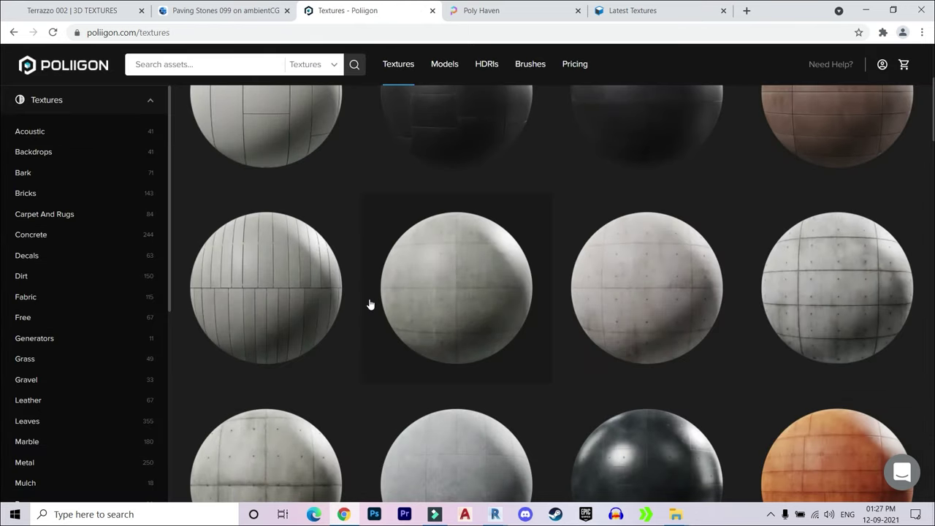
# Filter Poliigon's textures to Free (67) and scroll through the grid
pyautogui.click(23, 318)
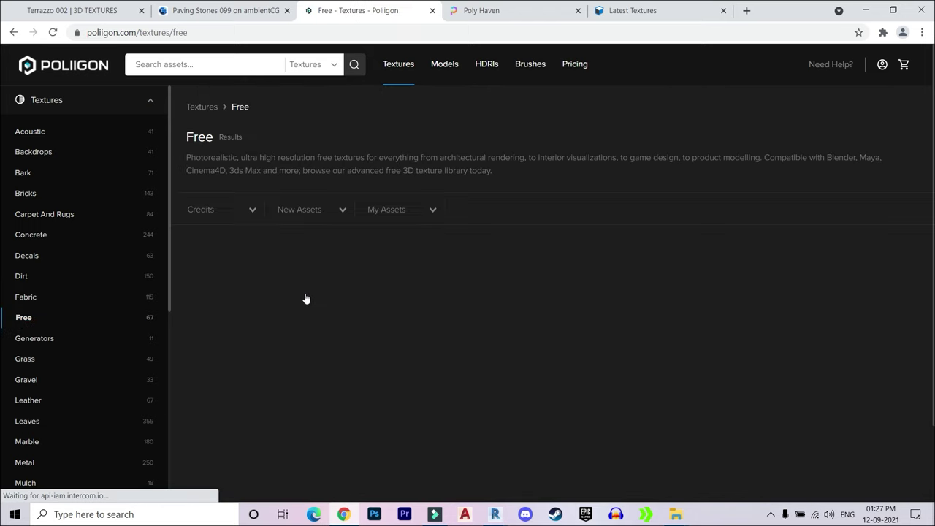
pyautogui.scroll(-1, 603, 362)
pyautogui.scroll(-2, 514, 344)
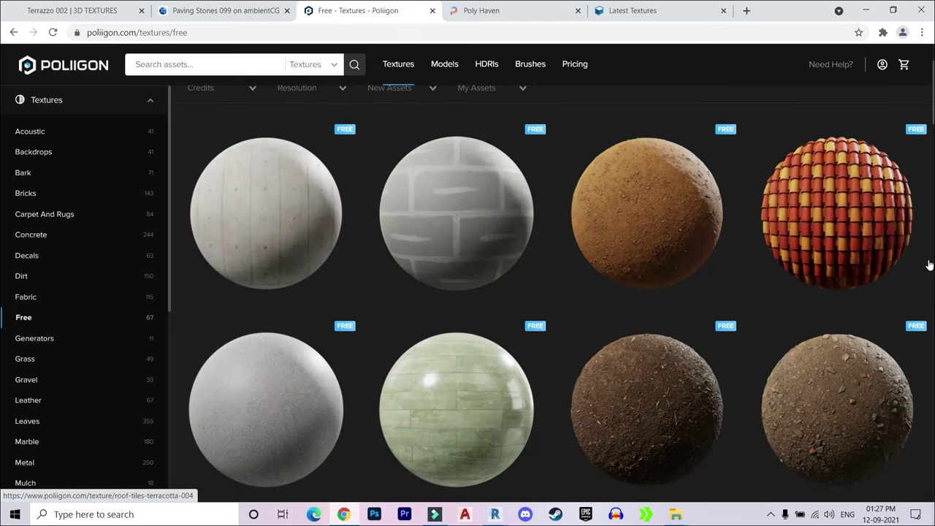
pyautogui.scroll(-3, 745, 252)
pyautogui.scroll(-4, 603, 206)
pyautogui.scroll(-3, 538, 285)
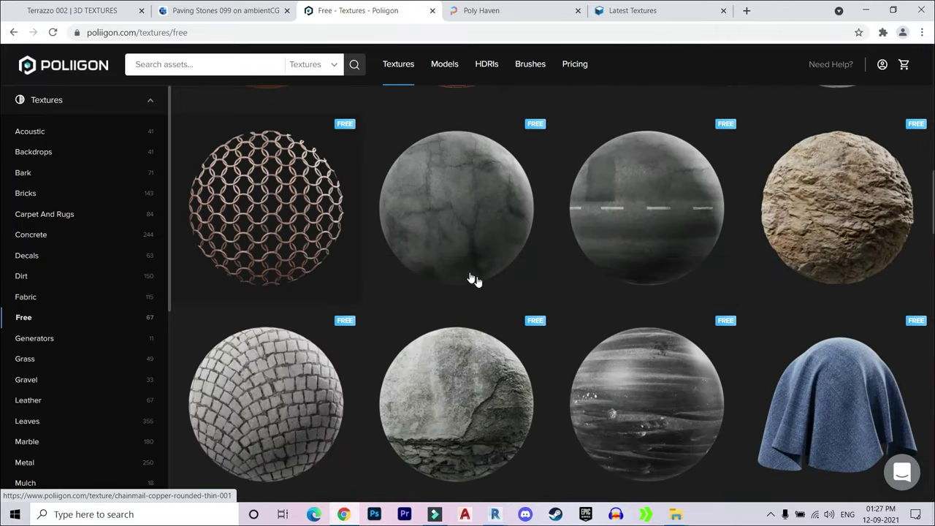
pyautogui.scroll(-1, 472, 277)
pyautogui.scroll(-3, 403, 313)
pyautogui.scroll(-3, 553, 278)
pyautogui.scroll(3, 672, 167)
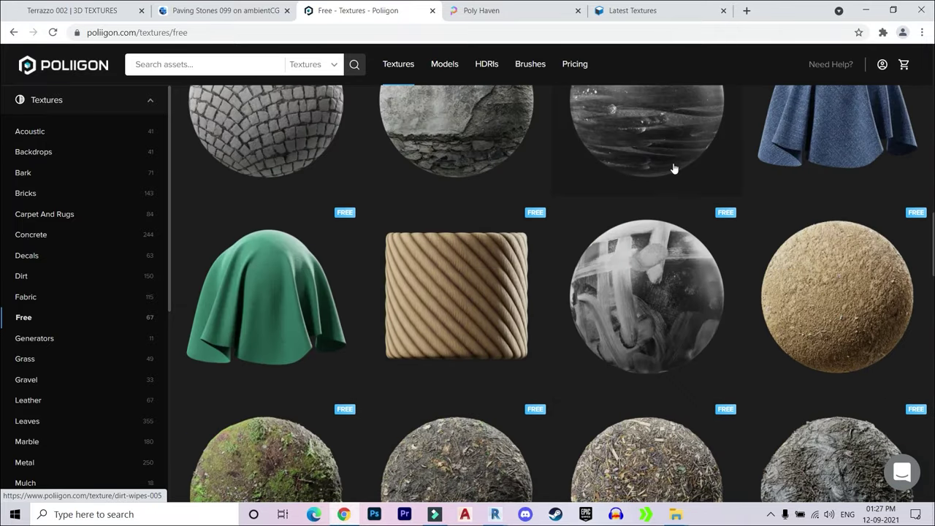
pyautogui.scroll(3, 633, 219)
pyautogui.scroll(-3, 632, 293)
pyautogui.scroll(-5, 624, 293)
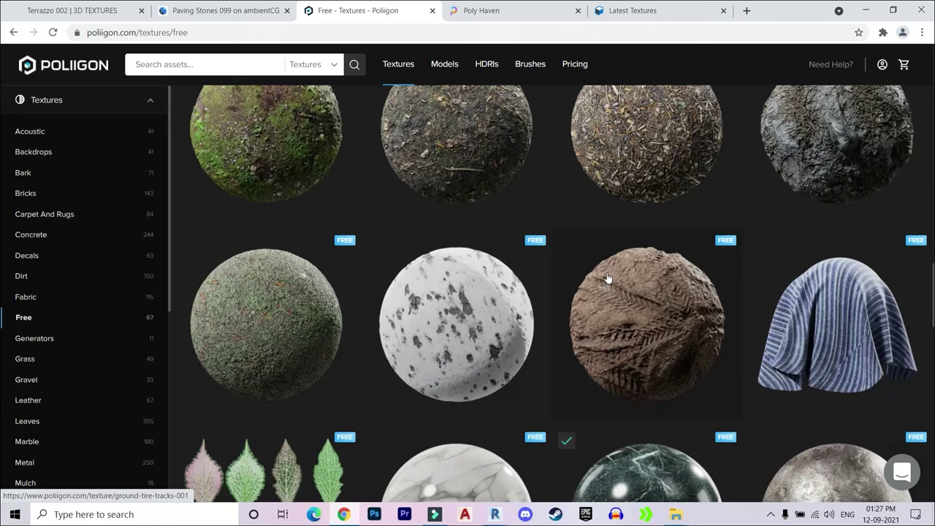
pyautogui.scroll(1, 608, 279)
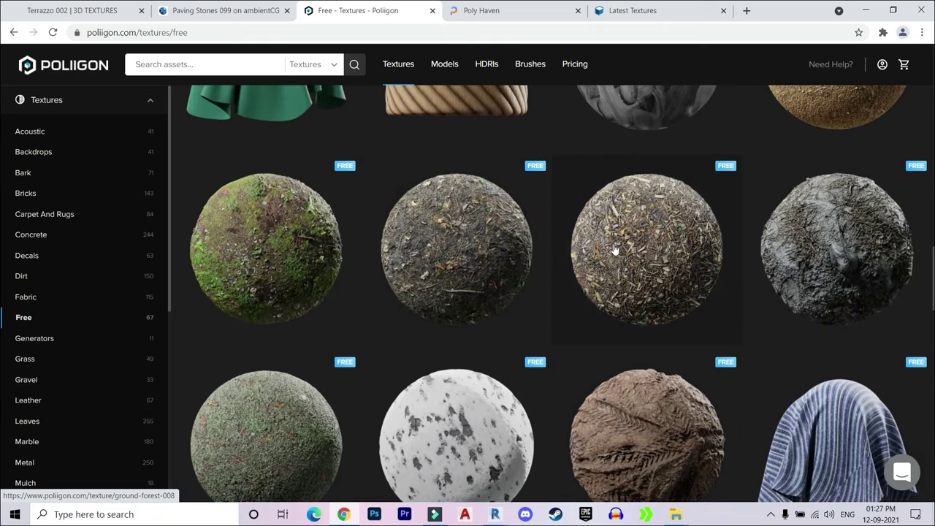
# Find and open the dark green Marble 13 texture's details
pyautogui.scroll(-4, 217, 241)
pyautogui.scroll(-4, 401, 271)
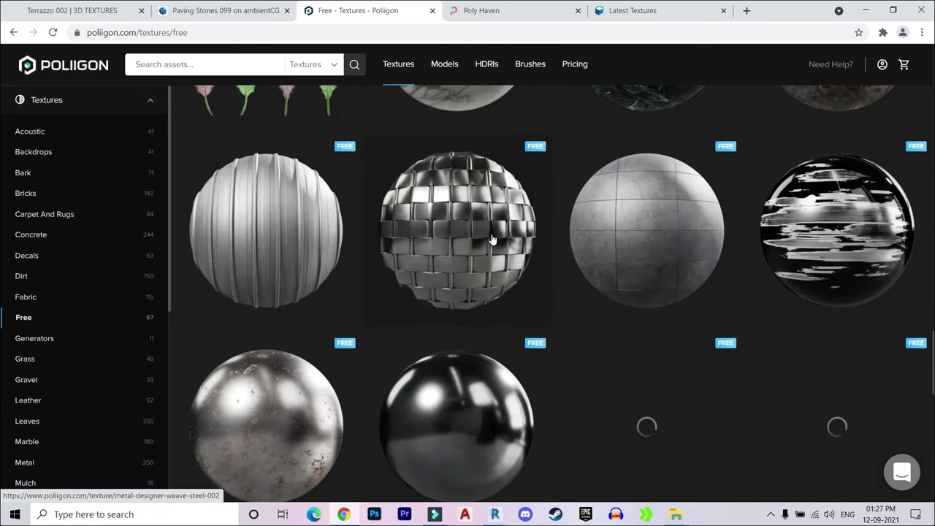
pyautogui.scroll(3, 688, 232)
pyautogui.scroll(-3, 643, 234)
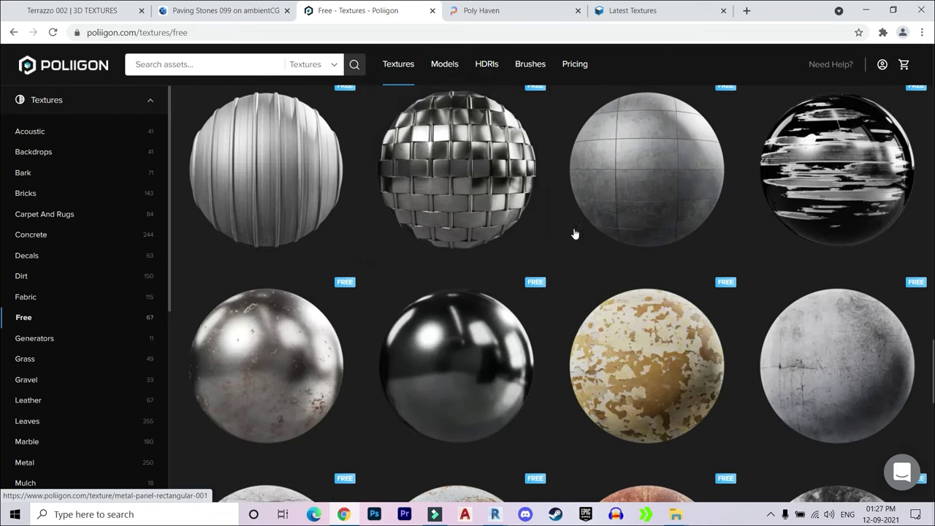
pyautogui.scroll(-3, 507, 278)
pyautogui.scroll(-3, 457, 277)
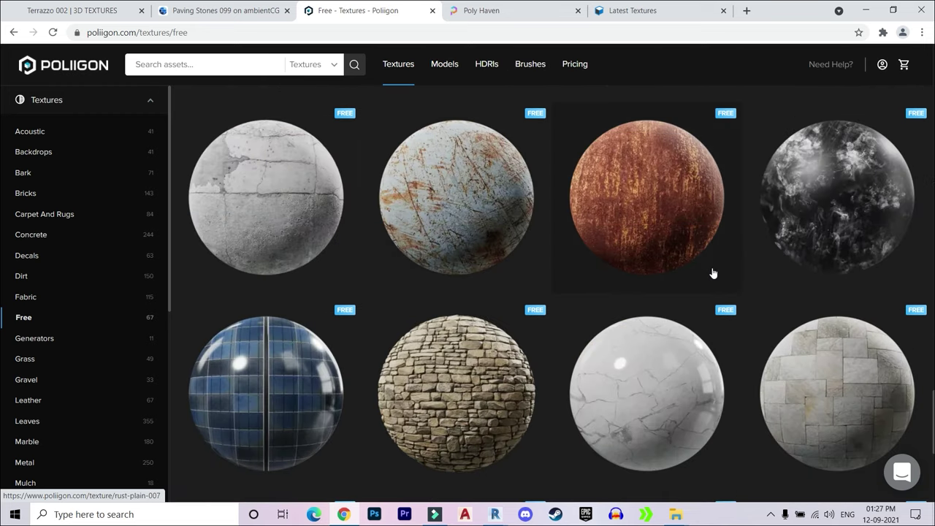
pyautogui.scroll(3, 711, 267)
pyautogui.scroll(3, 712, 261)
pyautogui.scroll(3, 654, 255)
pyautogui.scroll(2, 655, 254)
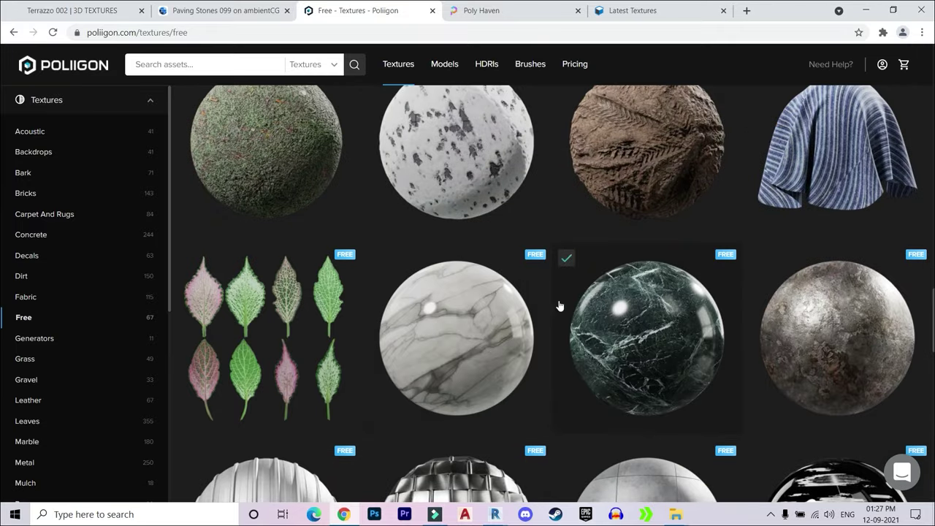
pyautogui.click(637, 298)
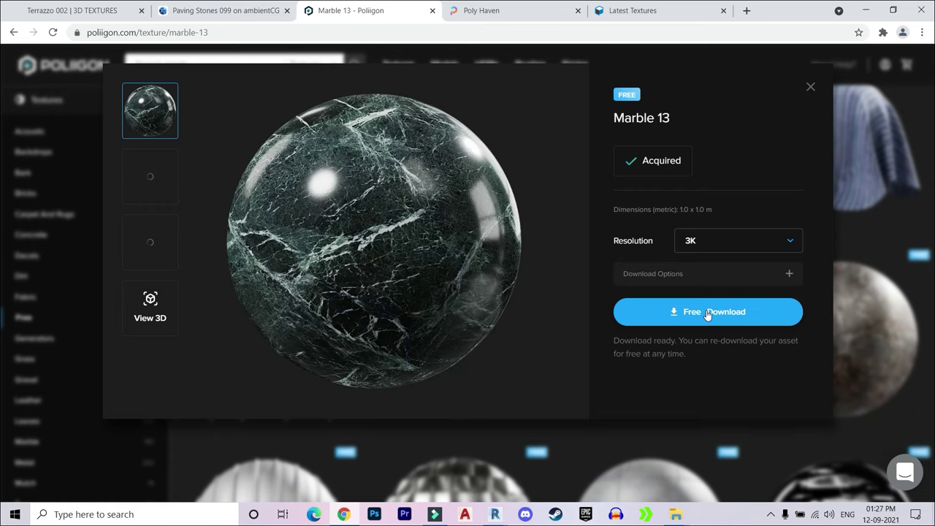
# Download Marble 13 free at 3K as Marble13.zip and show it in Downloads
pyautogui.click(809, 89)
pyautogui.moveTo(882, 64)
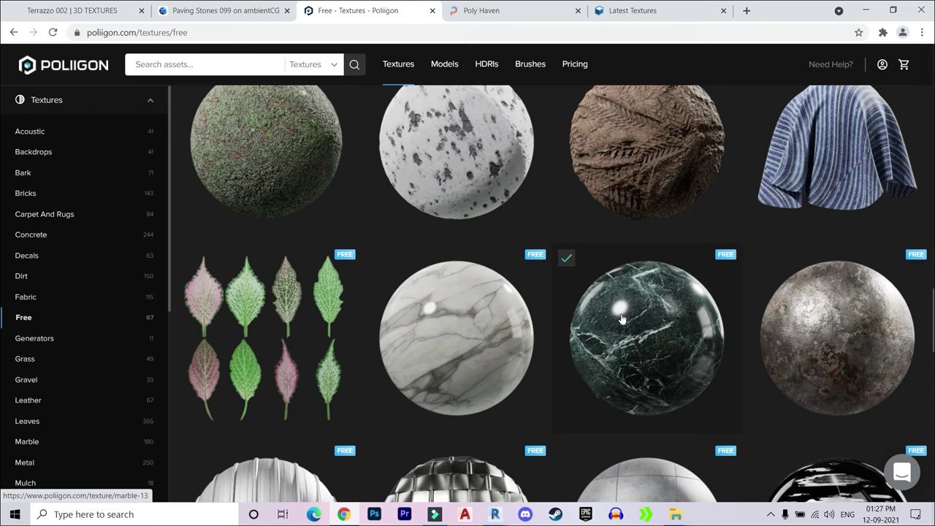
pyautogui.click(622, 319)
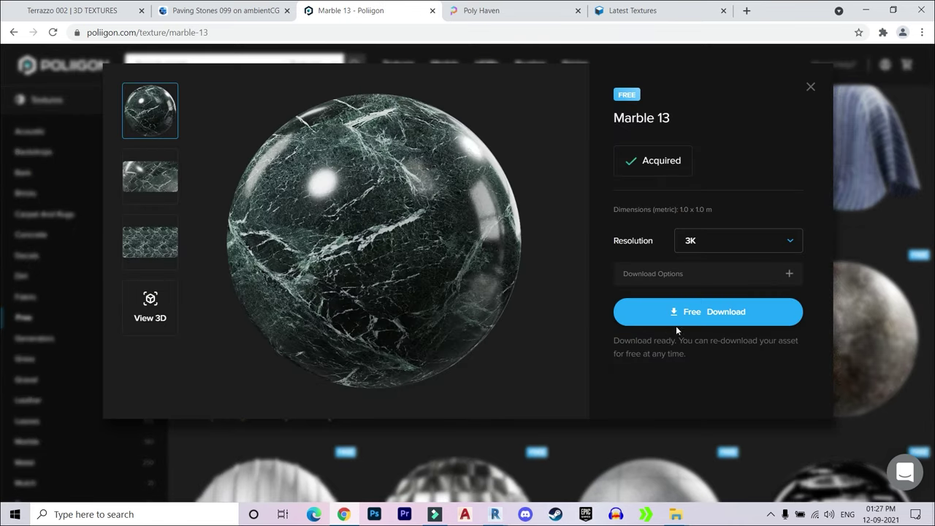
pyautogui.click(690, 319)
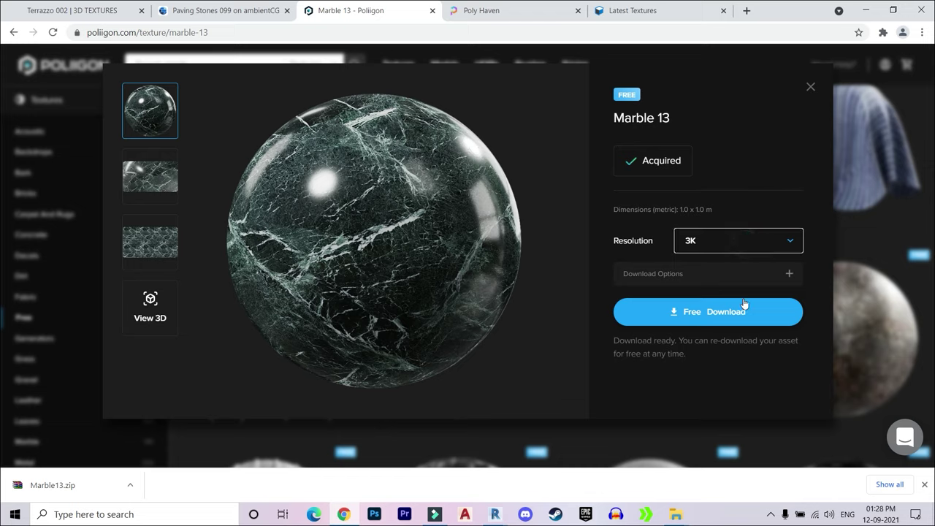
pyautogui.click(738, 241)
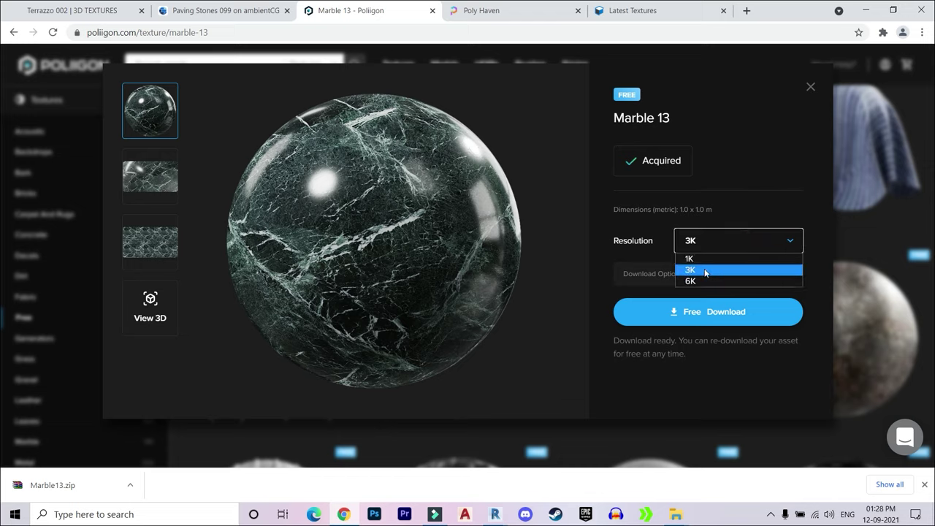
pyautogui.click(782, 188)
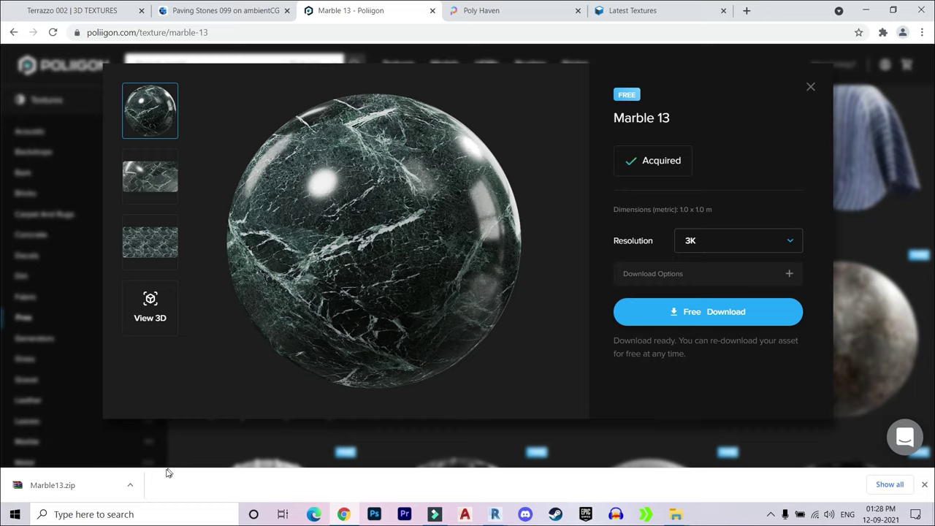
pyautogui.click(129, 485)
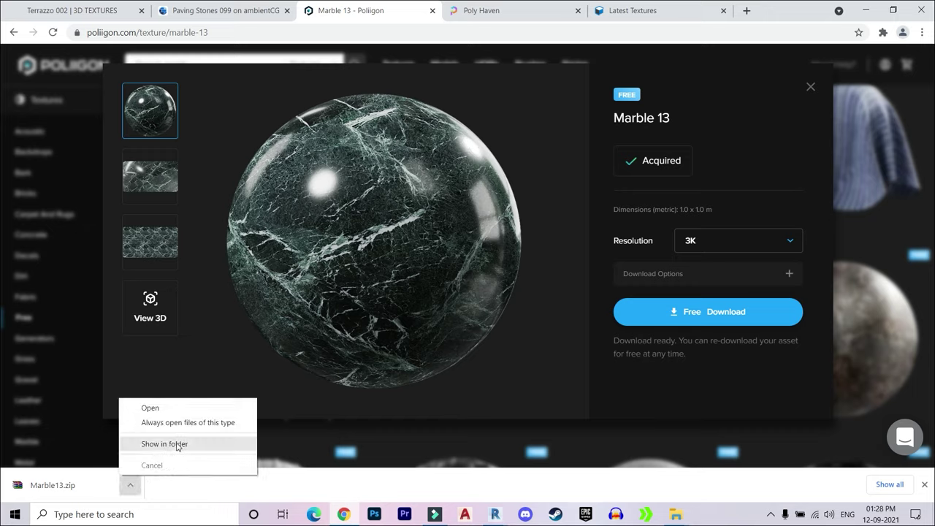
pyautogui.click(178, 444)
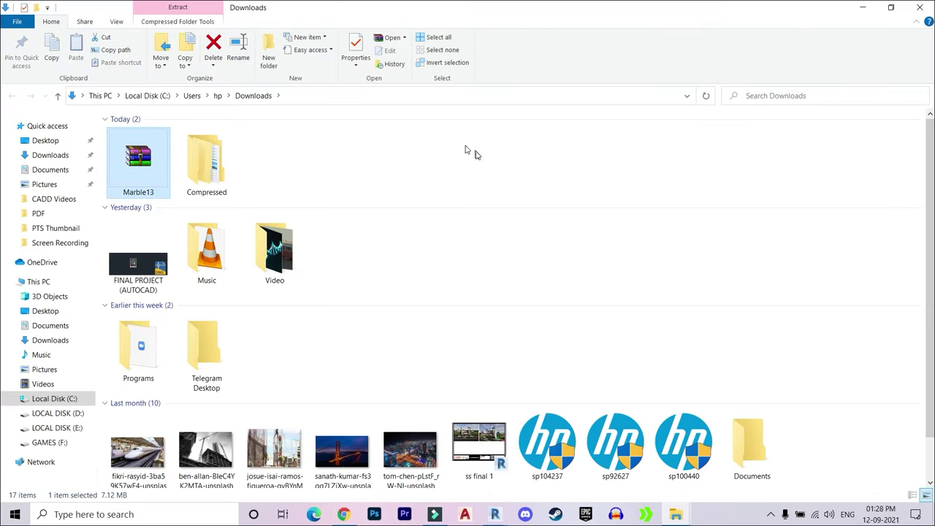
# Paste the Marble13 archive into New folder in the other Explorer window
pyautogui.click(676, 514)
pyautogui.click(655, 473)
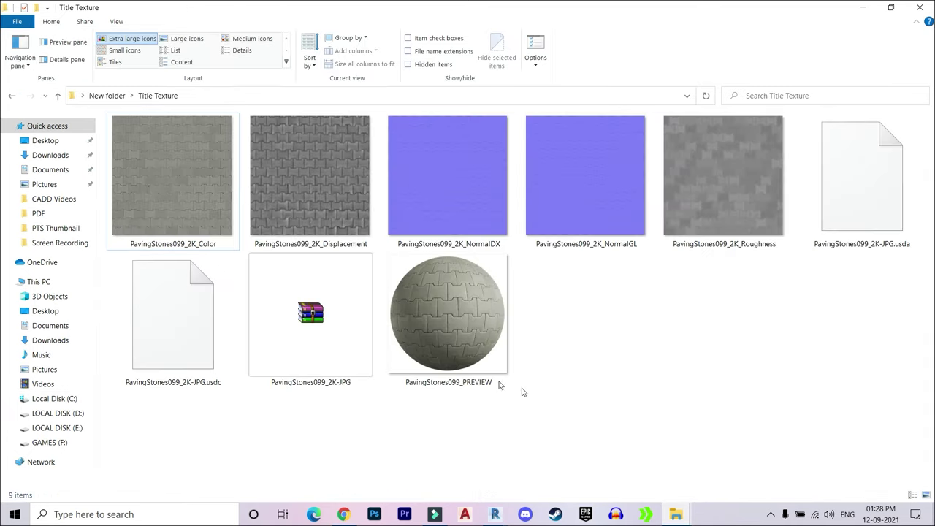
pyautogui.click(12, 96)
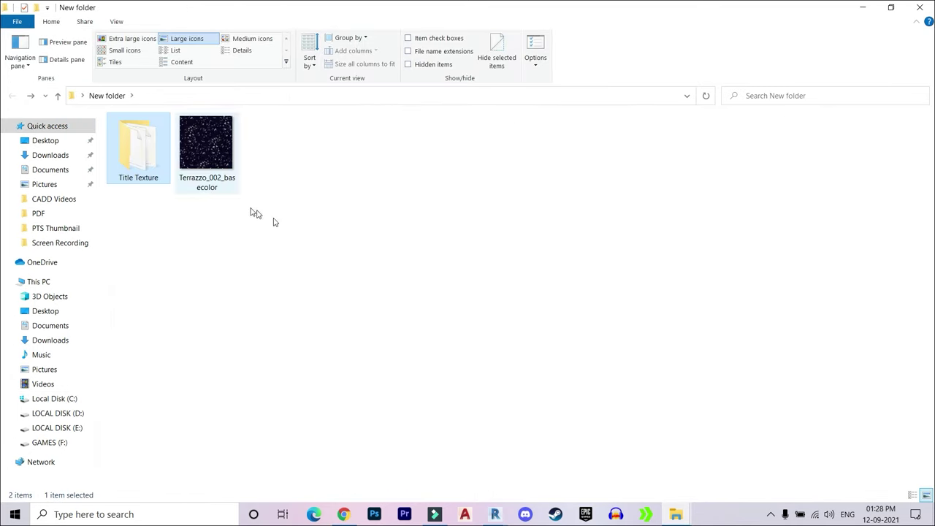
pyautogui.hotkey('ctrl', 'v')
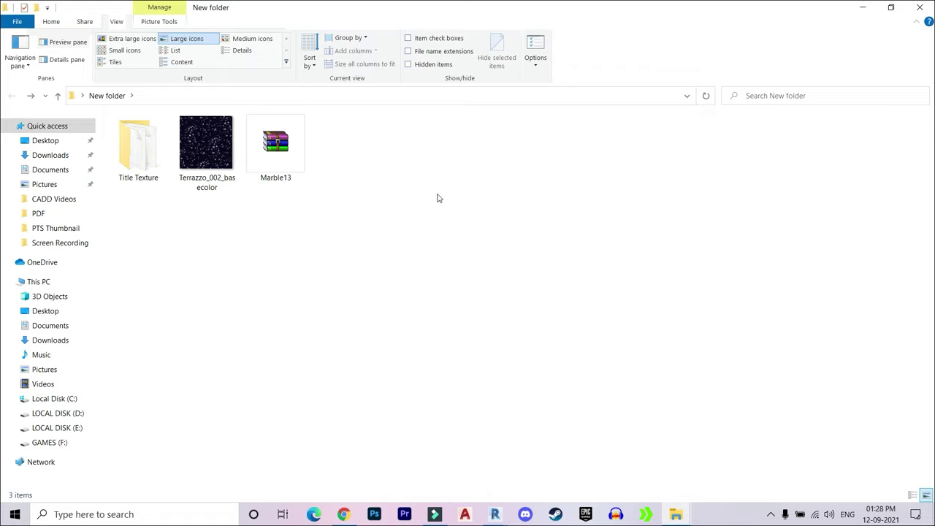
pyautogui.rightClick(403, 169)
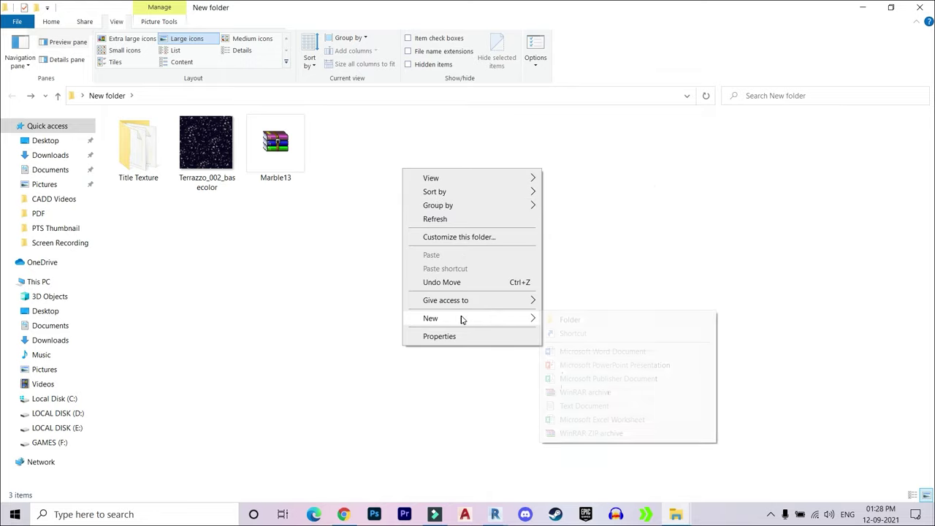
pyautogui.click(749, 206)
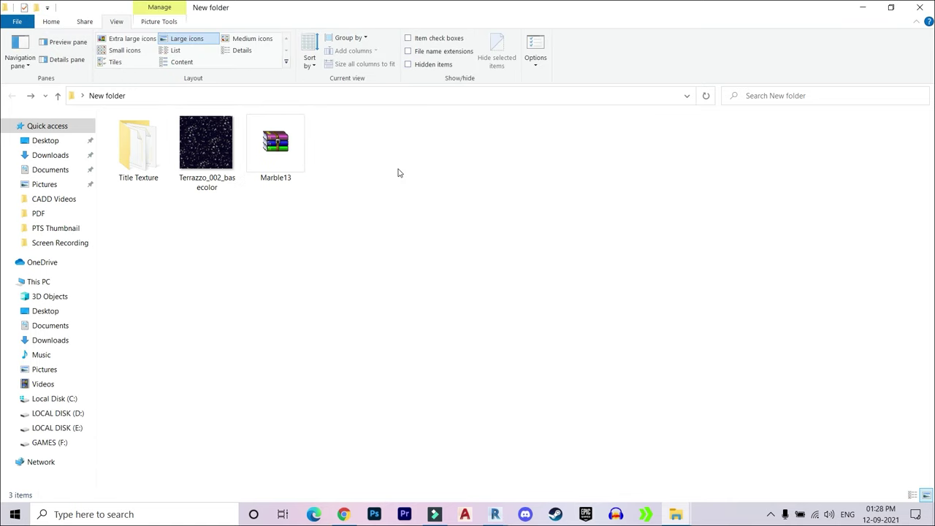
# Create a folder named Marble, move Marble13 into it, and open it
pyautogui.click(53, 22)
pyautogui.click(276, 51)
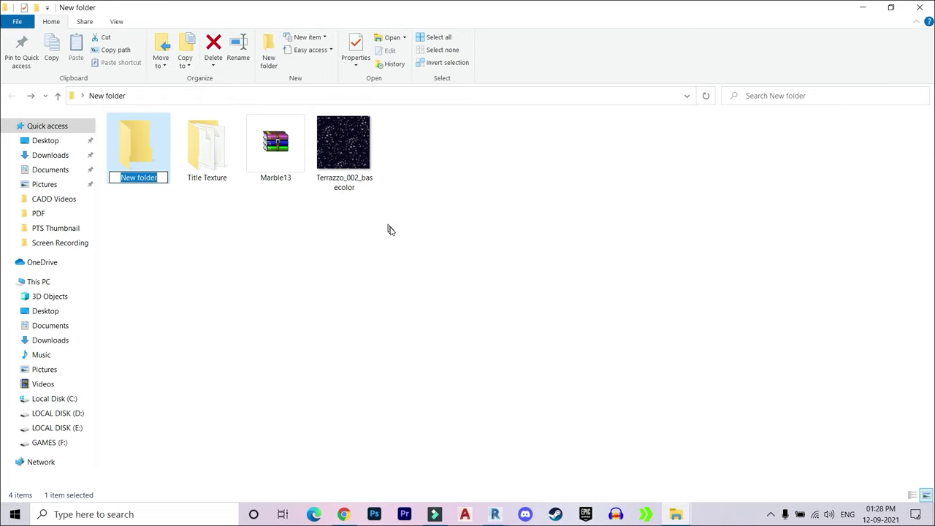
pyautogui.write('Ma')
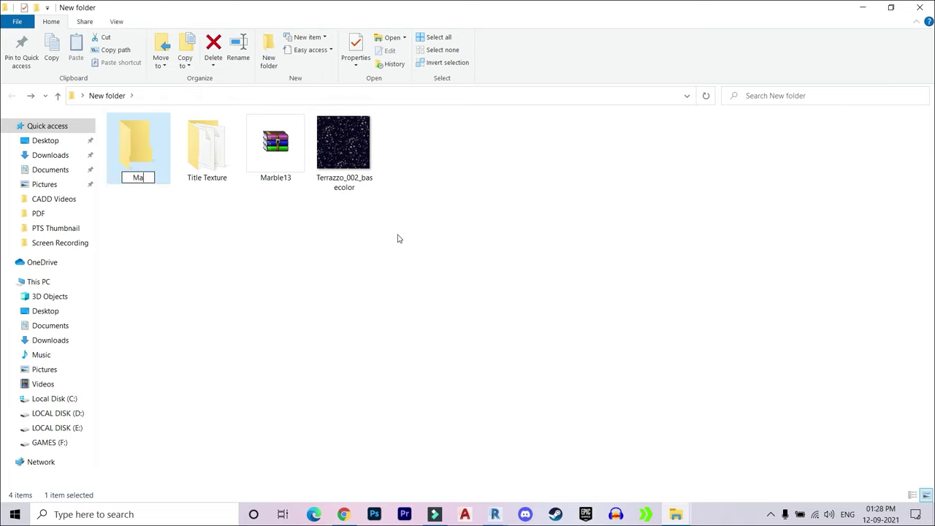
pyautogui.write('rble')
pyautogui.click(274, 304)
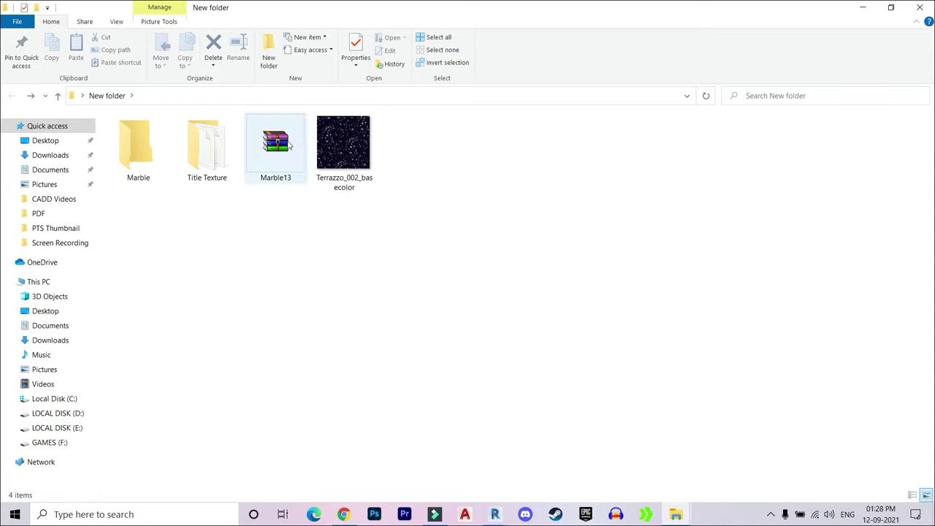
pyautogui.click(253, 156)
pyautogui.moveTo(253, 156); pyautogui.dragTo(139, 157)
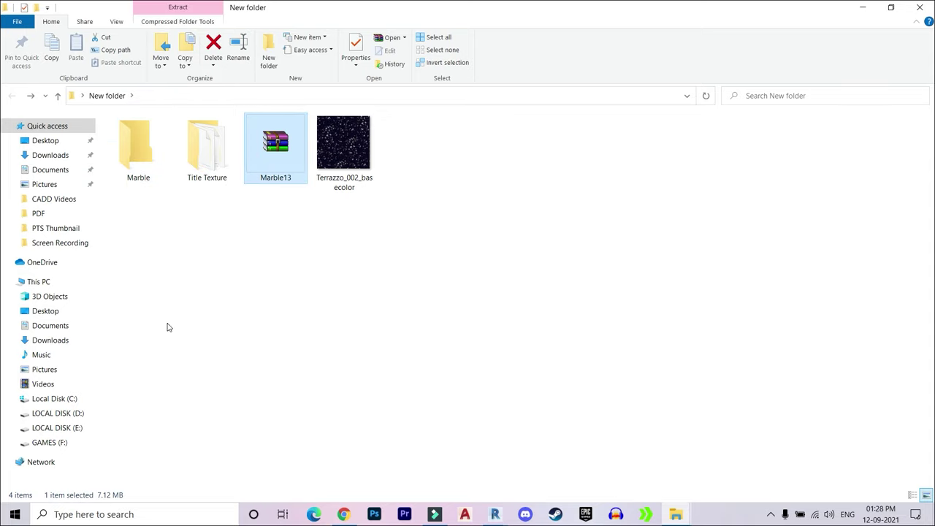
pyautogui.click(142, 164)
pyautogui.doubleClick(143, 165)
# Extract the Marble13 archive into the Marble folder
pyautogui.click(926, 497)
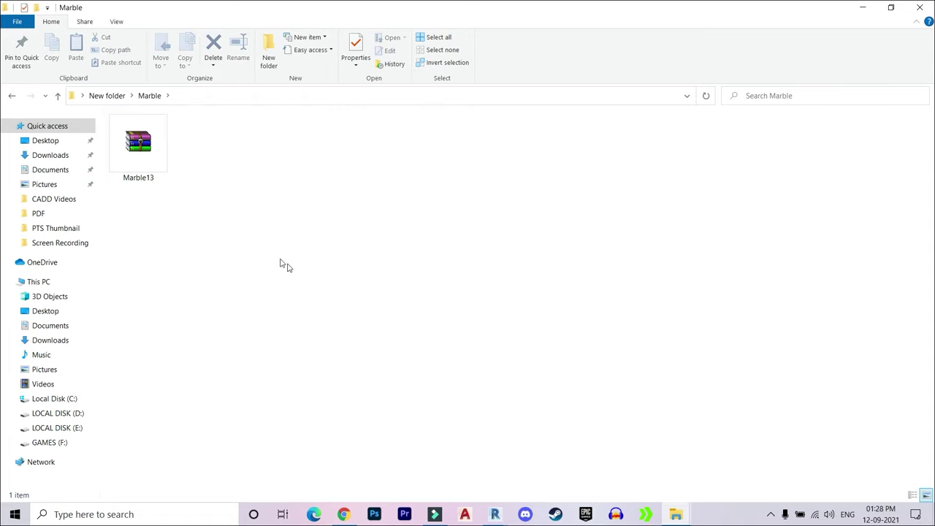
pyautogui.rightClick(143, 148)
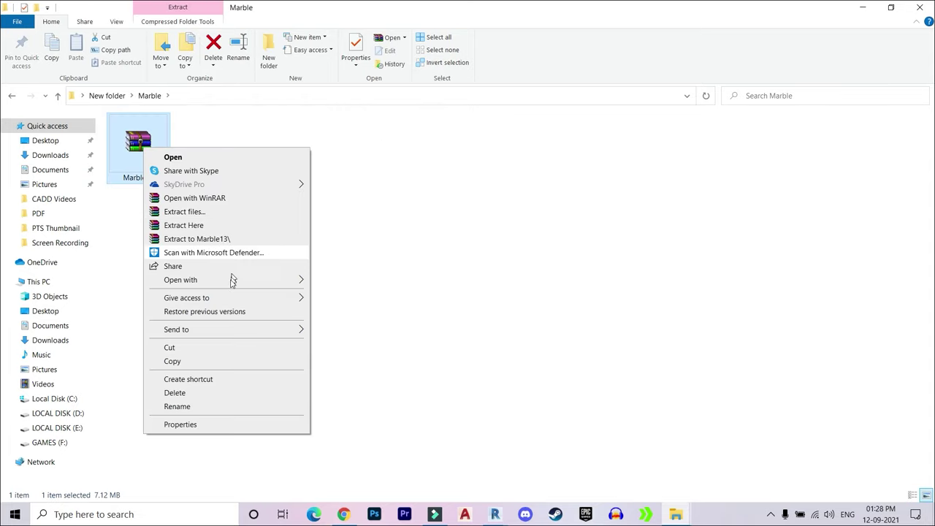
pyautogui.click(224, 226)
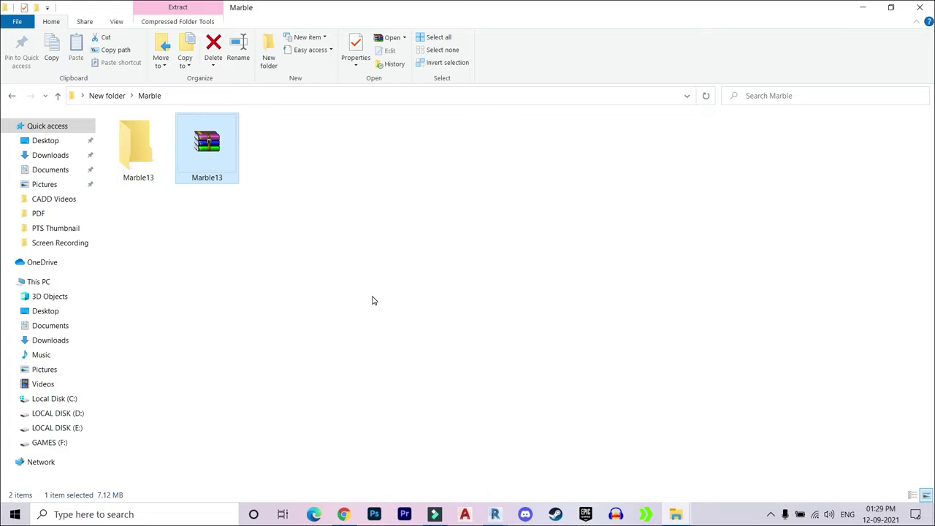
# Open Marble13 > REGULAR > 3K in large icon view to see the texture maps
pyautogui.doubleClick(143, 150)
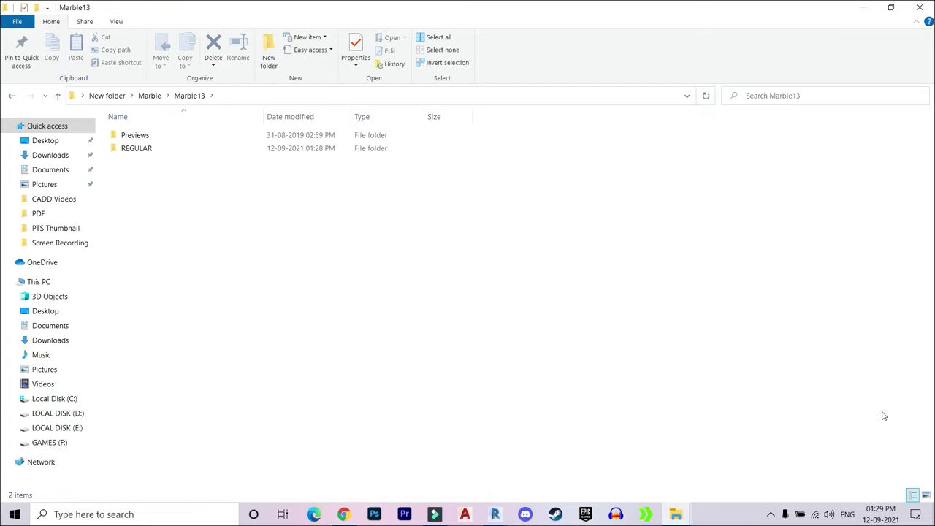
pyautogui.click(924, 494)
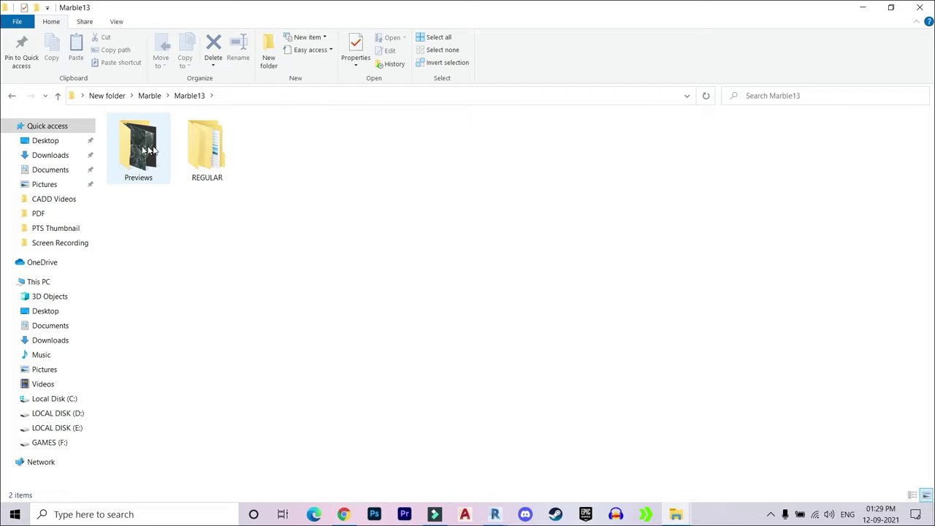
pyautogui.doubleClick(197, 151)
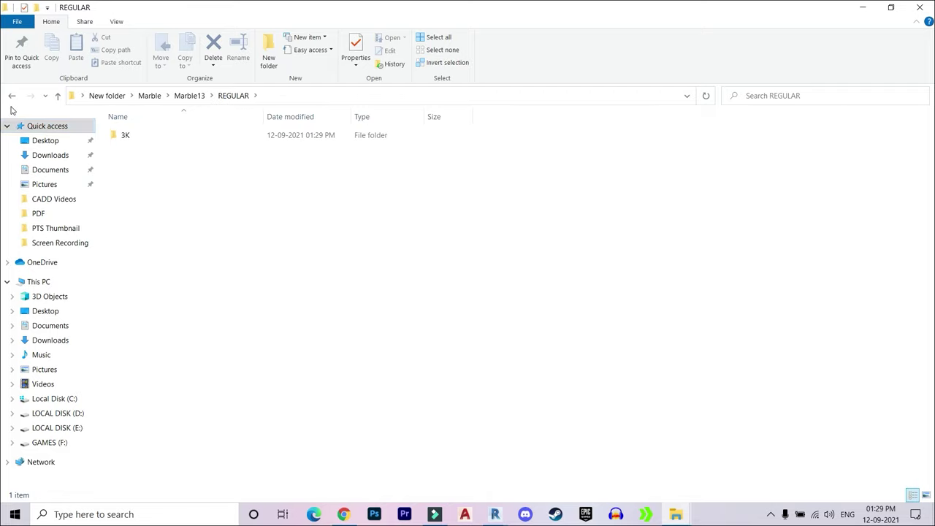
pyautogui.click(148, 137)
pyautogui.doubleClick(148, 137)
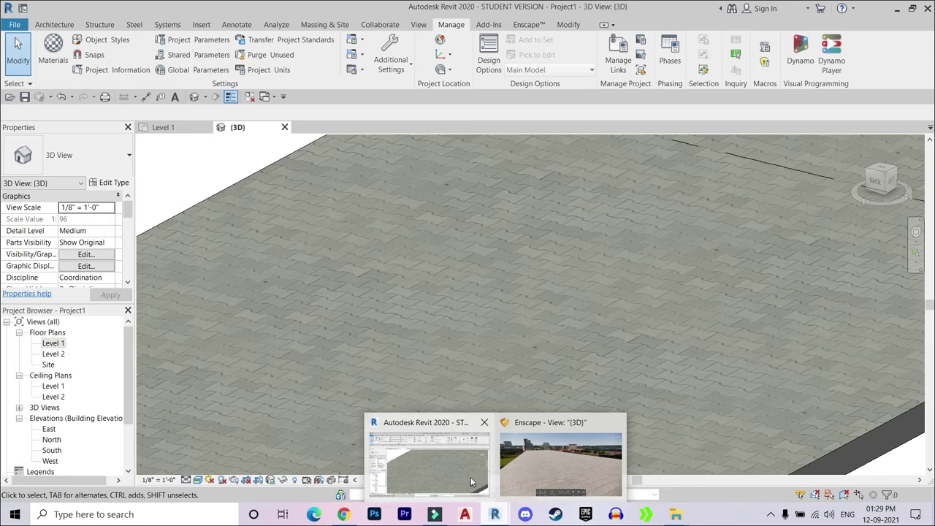
# Back in Revit, zoom the 3D view to fit all floors and open the Level 1 floor plan
pyautogui.click(470, 478)
pyautogui.scroll(-2, 511, 355)
pyautogui.scroll(-2, 511, 354)
pyautogui.scroll(-1, 511, 354)
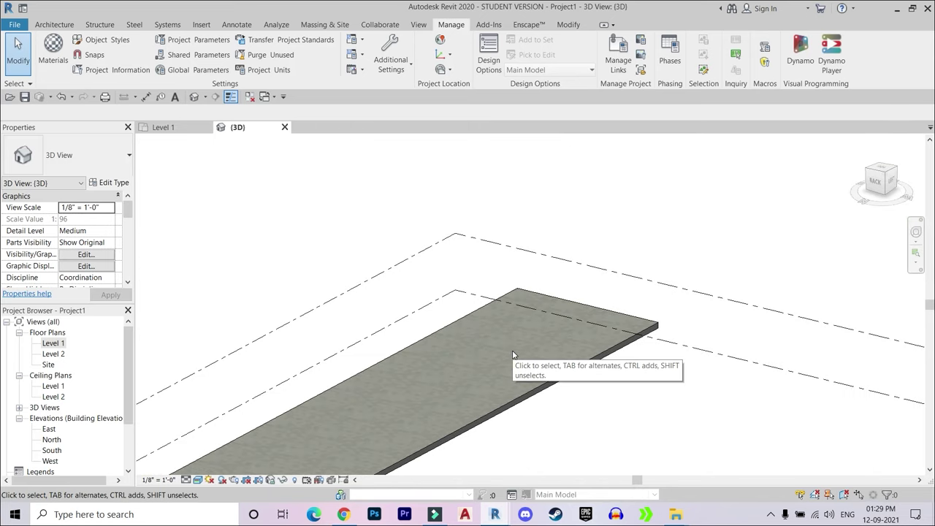
pyautogui.scroll(-1, 483, 378)
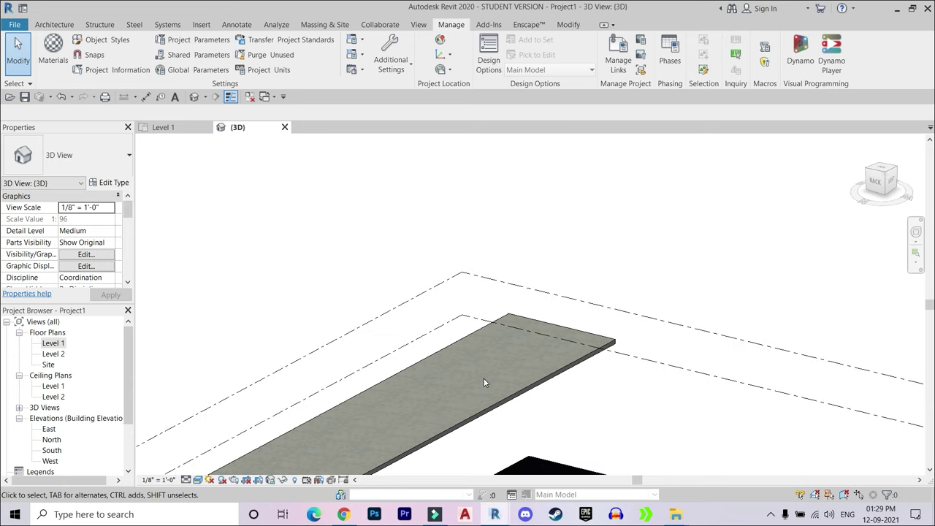
pyautogui.press('z')
pyautogui.press('f')
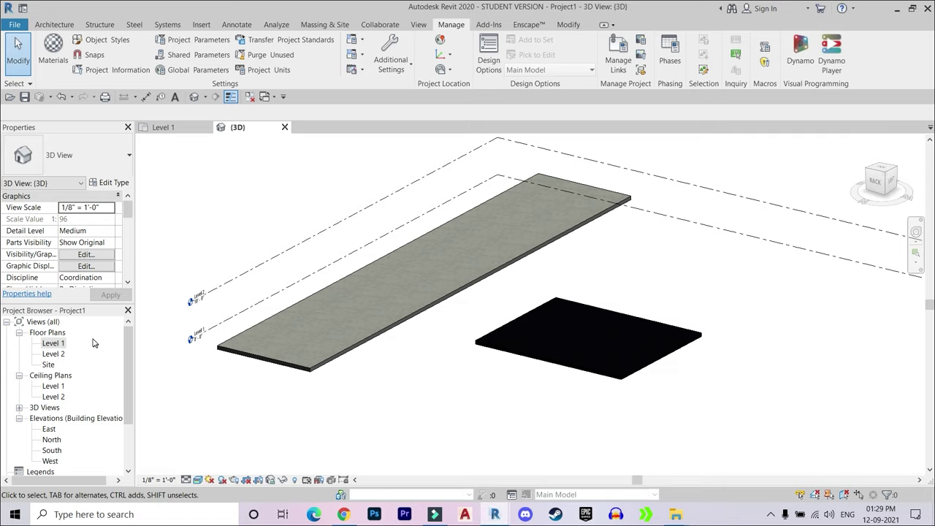
pyautogui.doubleClick(63, 344)
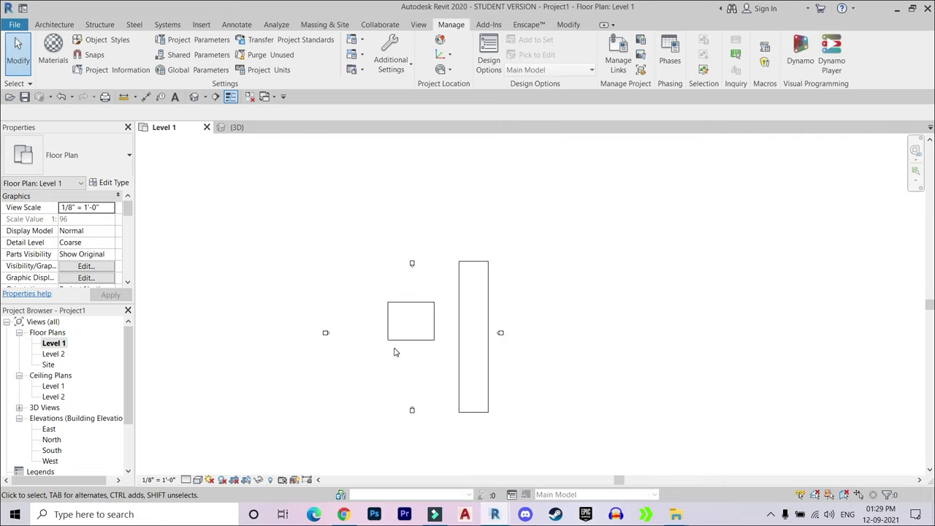
pyautogui.scroll(1, 373, 372)
pyautogui.scroll(2, 438, 328)
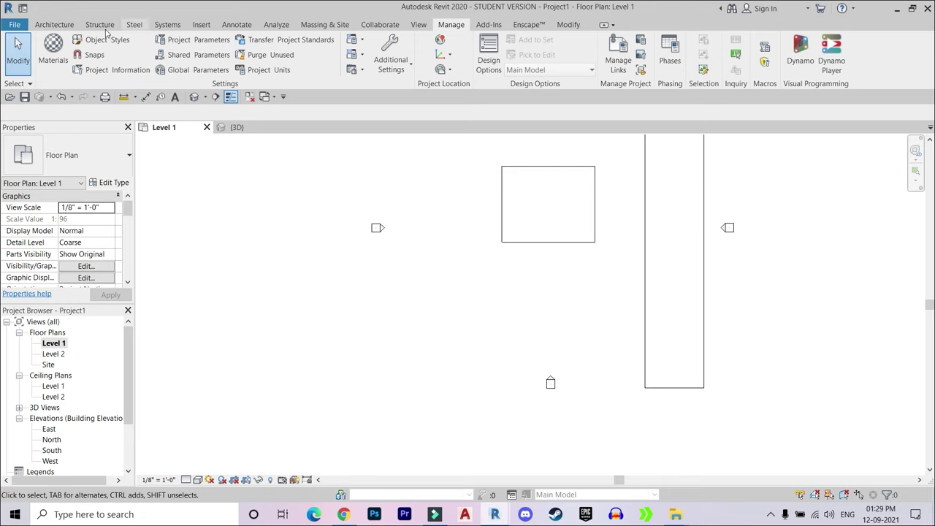
# Sketch a 52' by 42' rectangular architectural floor on Level 1 and finish it
pyautogui.click(56, 24)
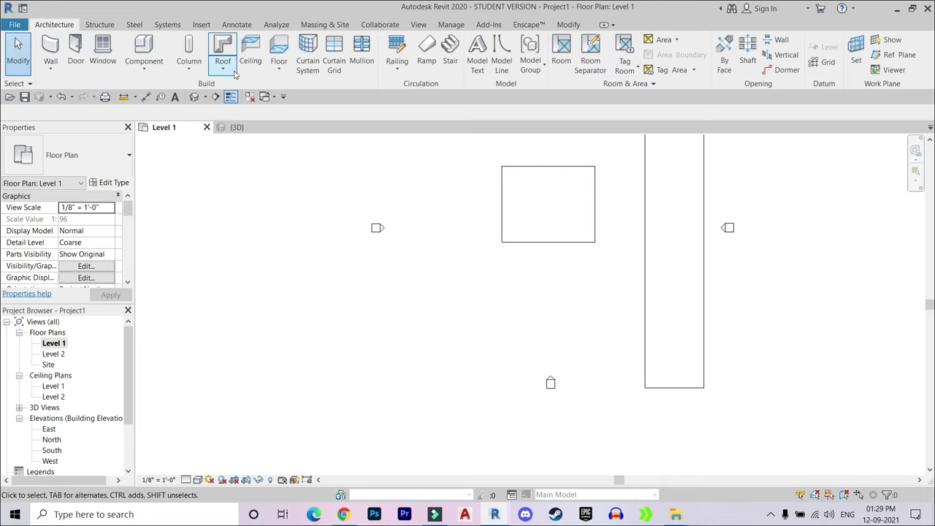
pyautogui.click(279, 67)
pyautogui.click(307, 90)
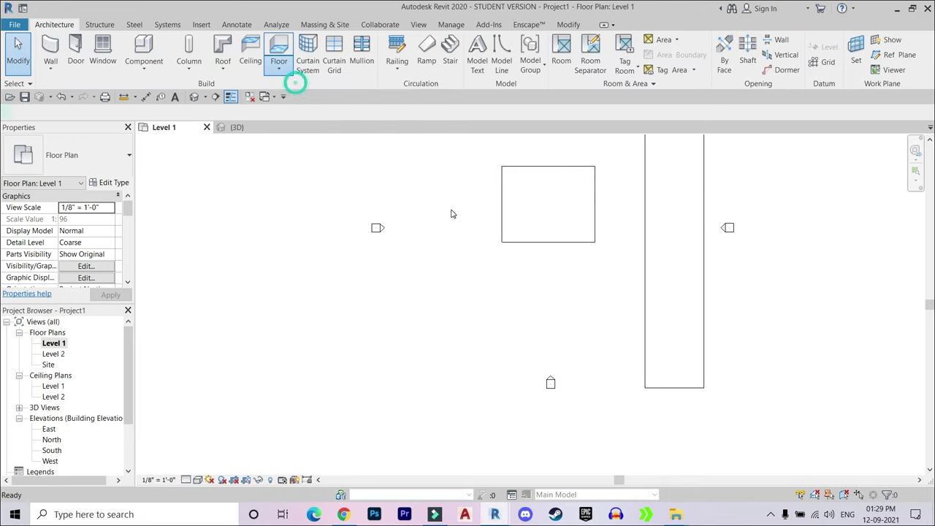
pyautogui.click(593, 40)
pyautogui.scroll(2, 541, 331)
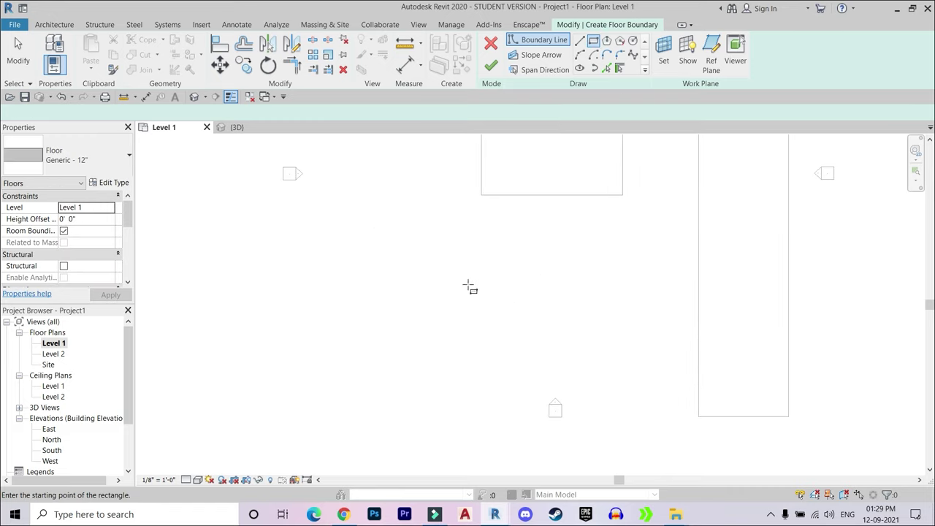
pyautogui.click(398, 228)
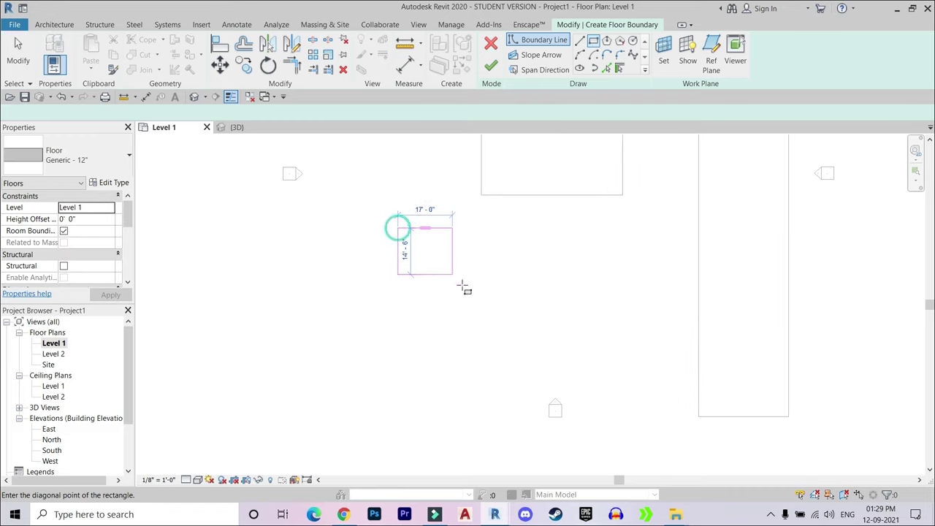
pyautogui.click(565, 363)
pyautogui.click(491, 66)
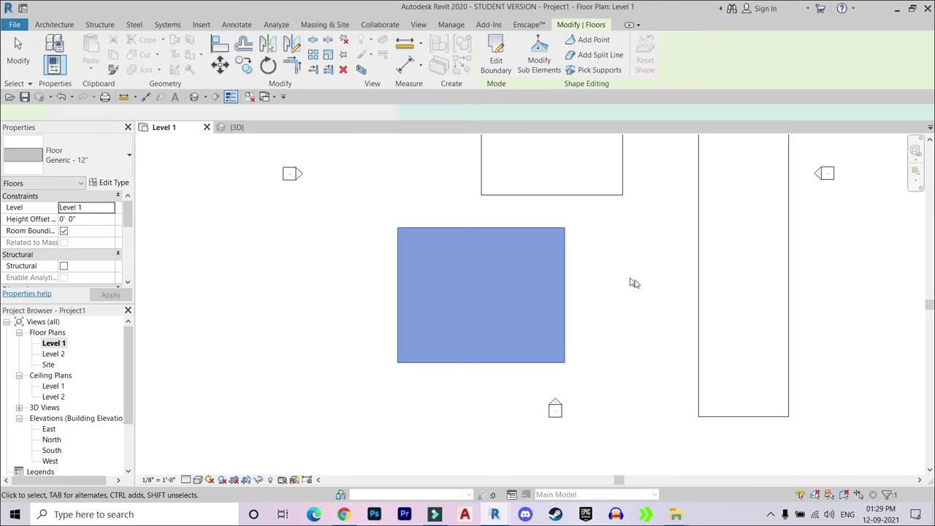
pyautogui.click(637, 280)
# Create a new default material in the Material Browser
pyautogui.click(451, 24)
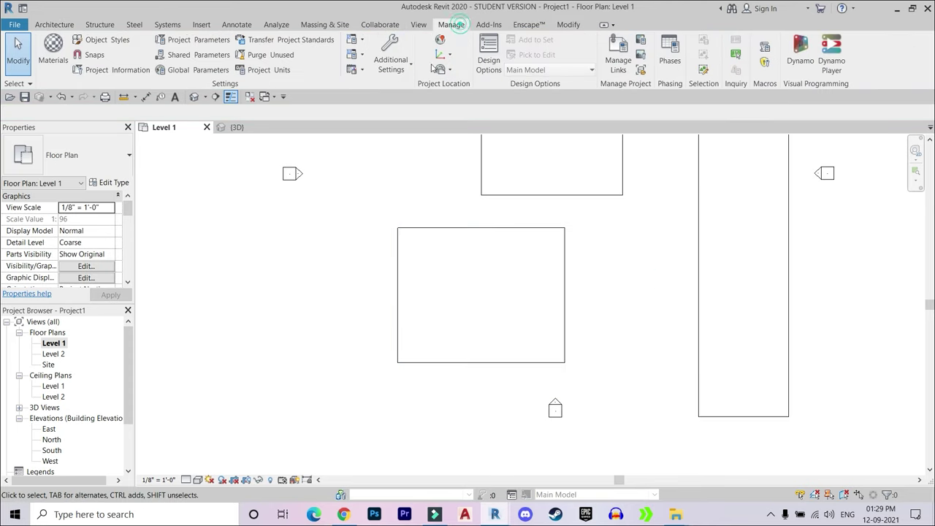
pyautogui.click(53, 48)
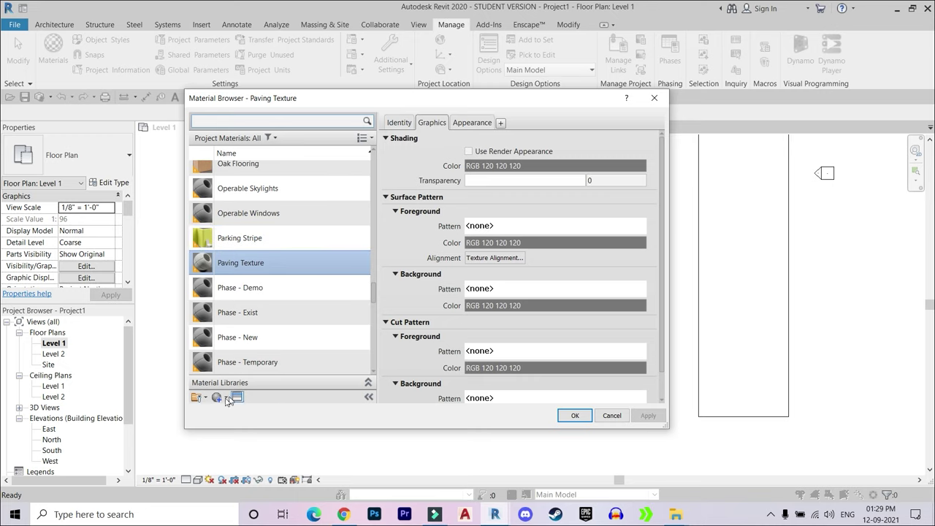
pyautogui.click(219, 397)
pyautogui.click(249, 408)
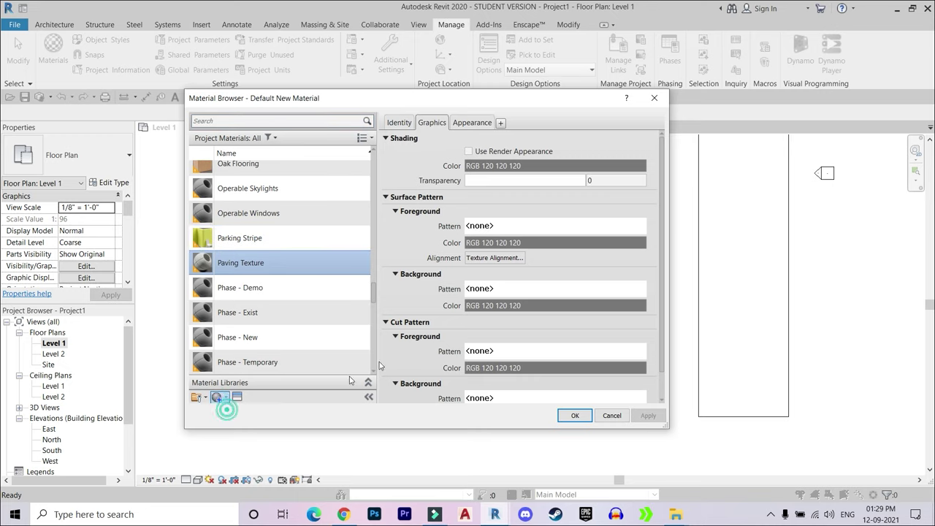
# Rename the new material to 'Marble 2' and show its Appearance settings
pyautogui.click(398, 122)
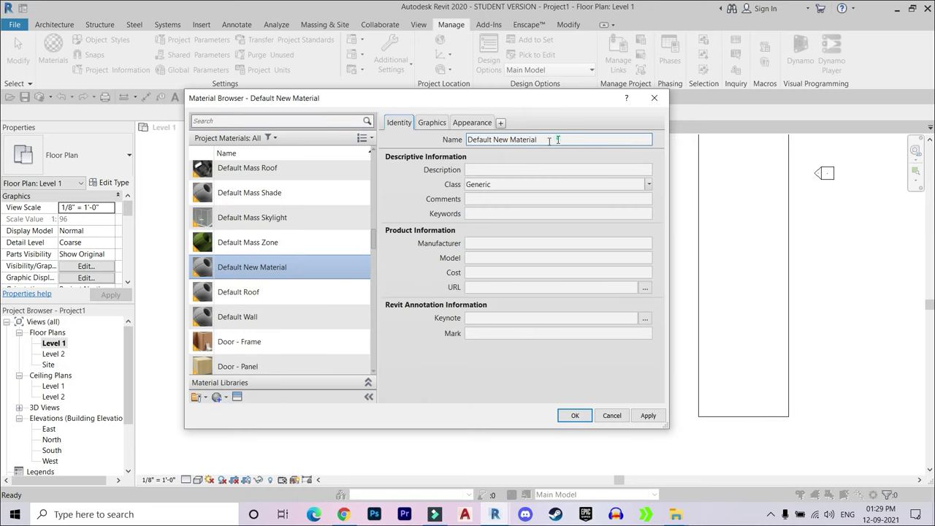
pyautogui.tripleClick(540, 139)
pyautogui.press('BackSpace')
pyautogui.write('Marble texture')
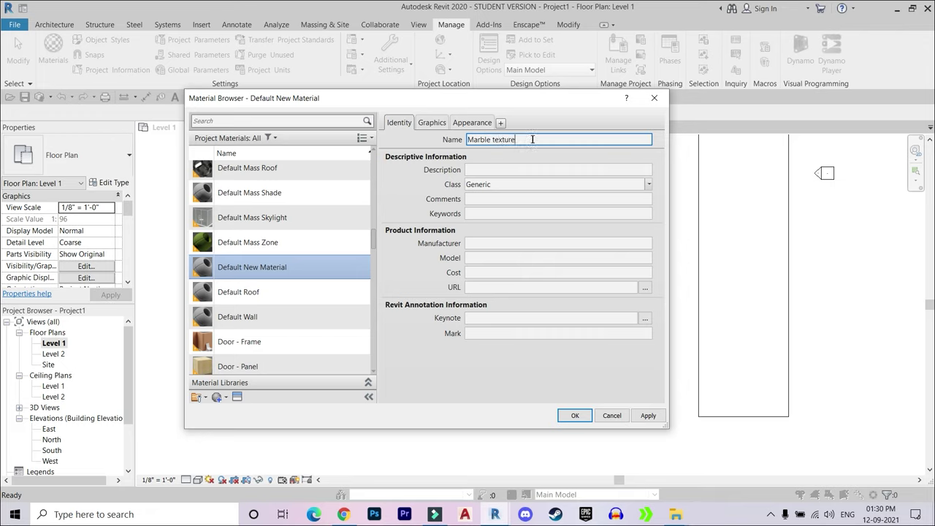
pyautogui.click(417, 212)
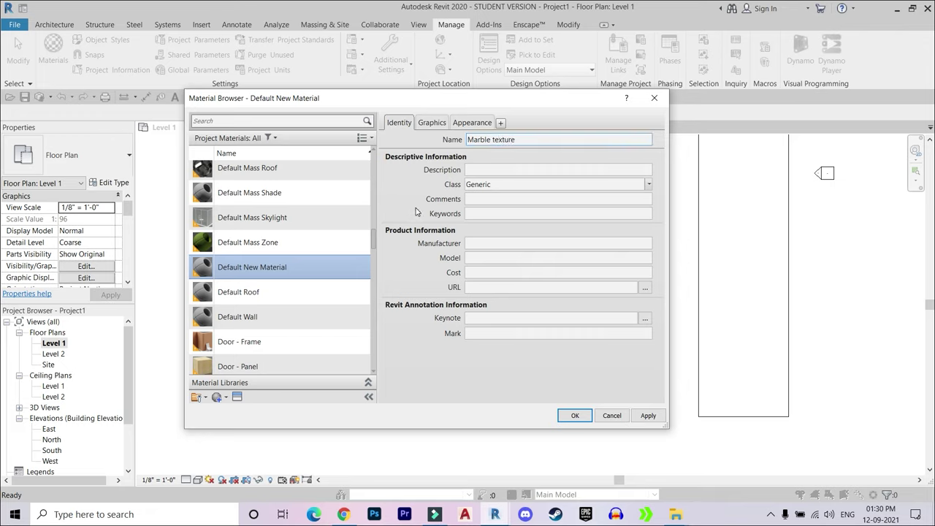
pyautogui.click(474, 122)
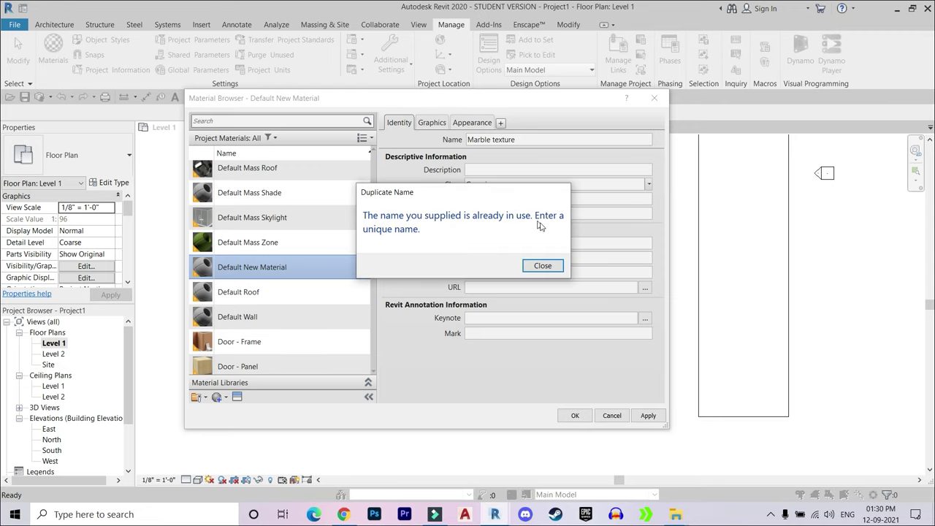
pyautogui.click(542, 265)
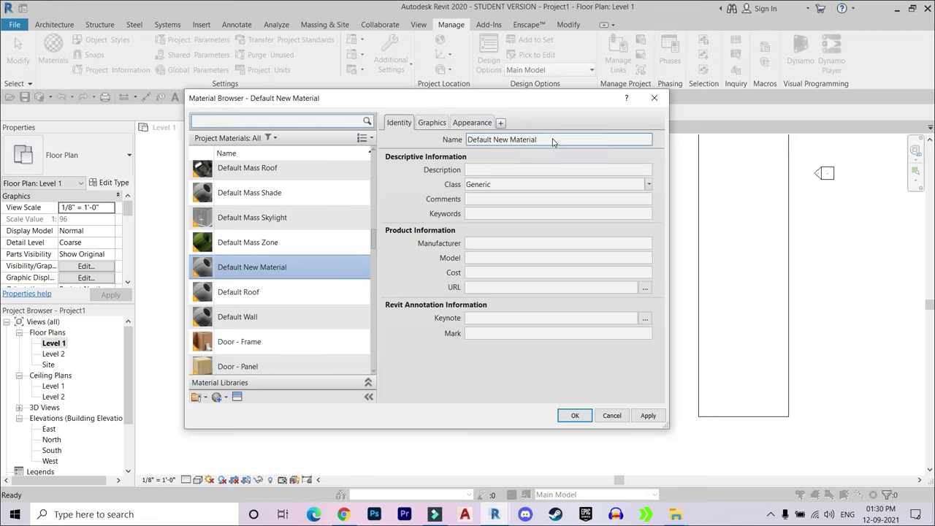
pyautogui.write('Marble 2')
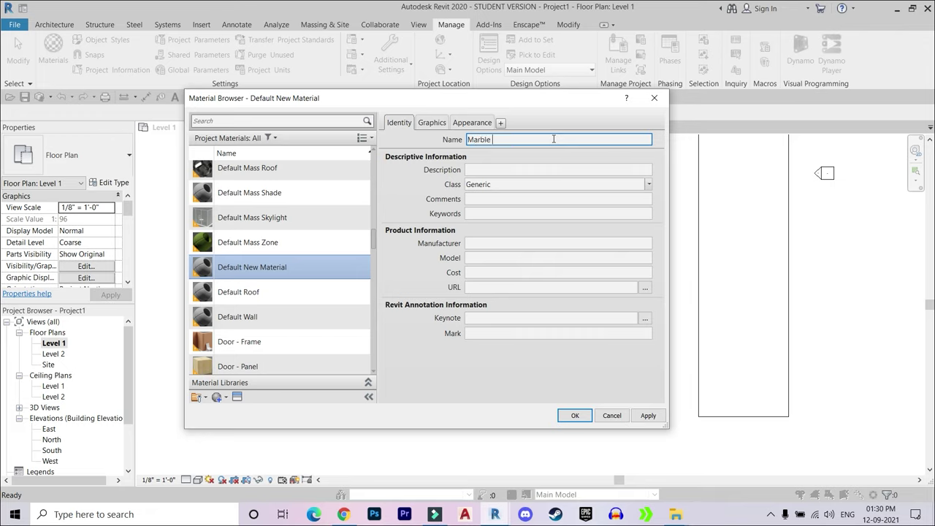
pyautogui.click(488, 124)
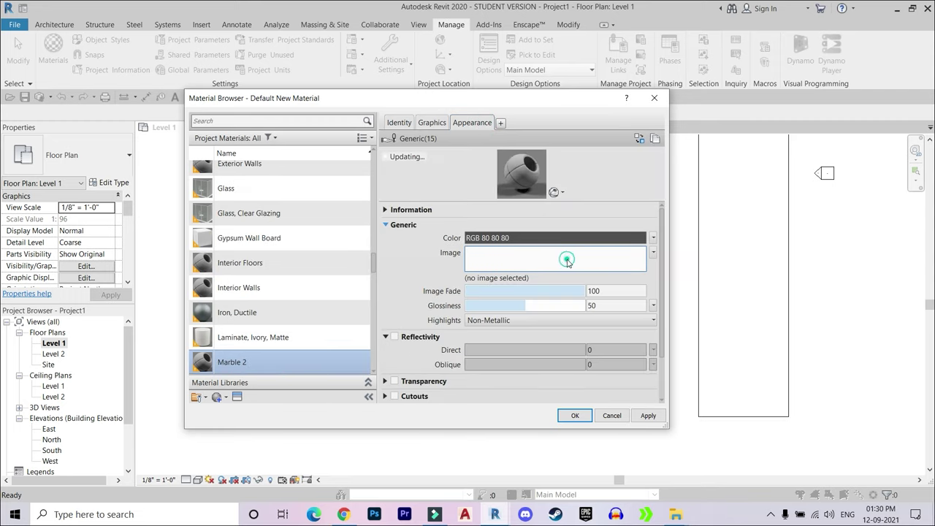
# Load Marble13_COL_3K.jpg from New folder > Marble > Marble13 > REGULAR > 3K and set a 5'-0" sample size
pyautogui.click(567, 262)
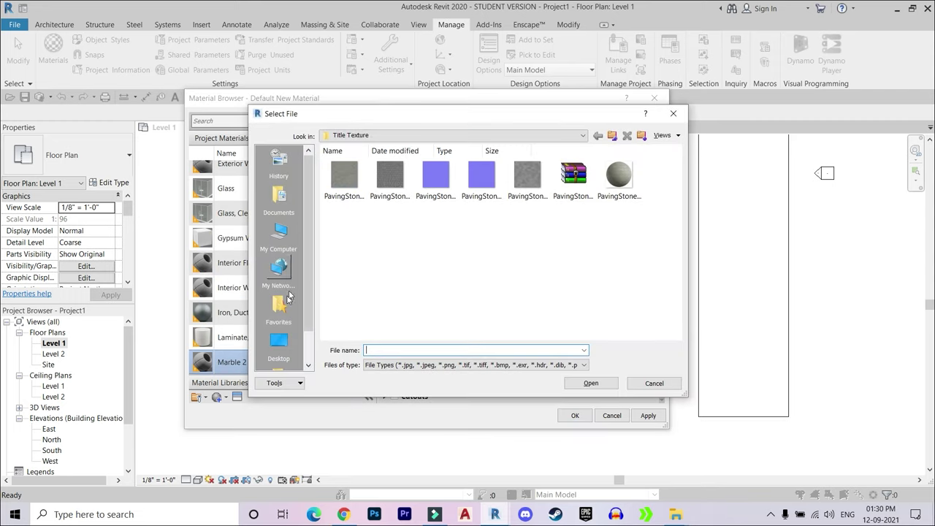
pyautogui.click(406, 136)
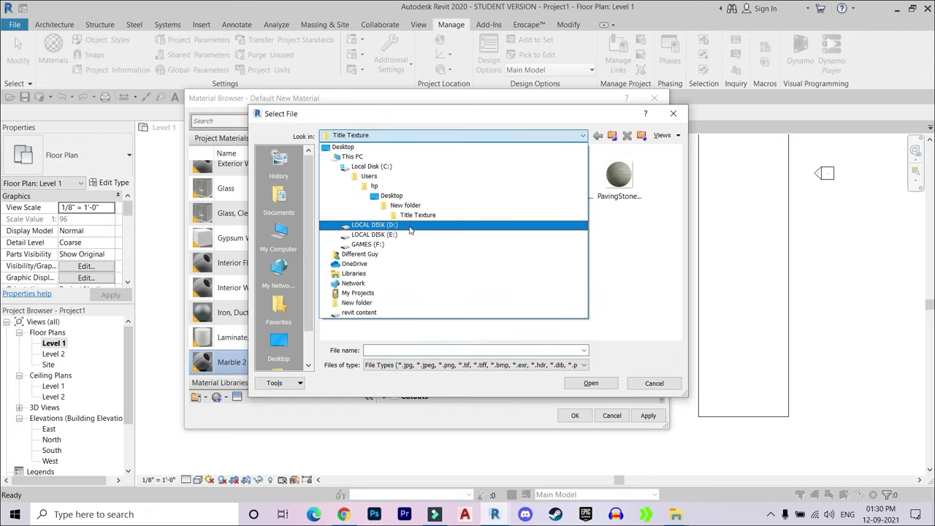
pyautogui.click(406, 204)
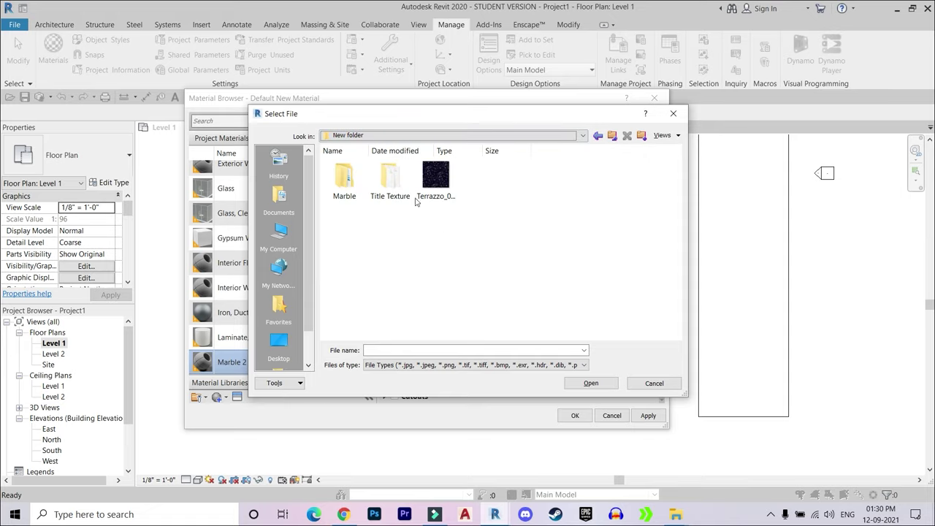
pyautogui.doubleClick(348, 180)
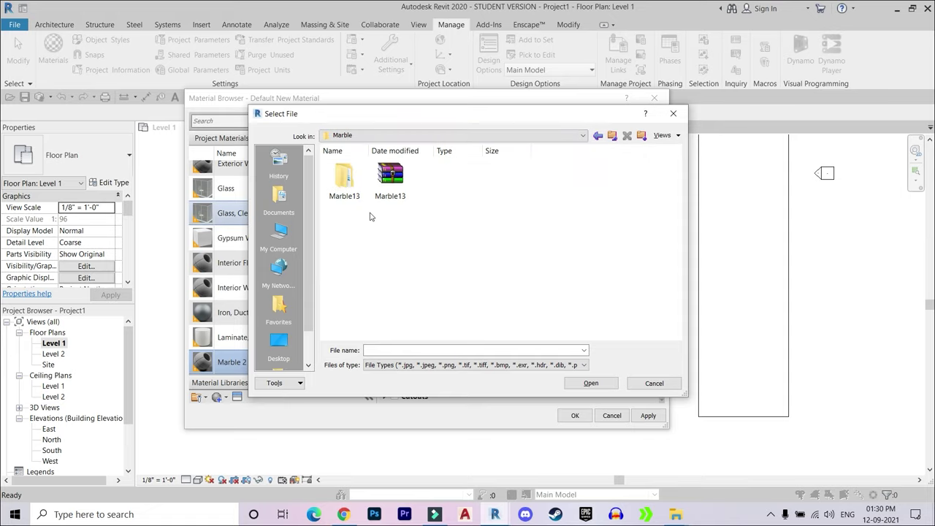
pyautogui.doubleClick(345, 181)
pyautogui.doubleClick(391, 178)
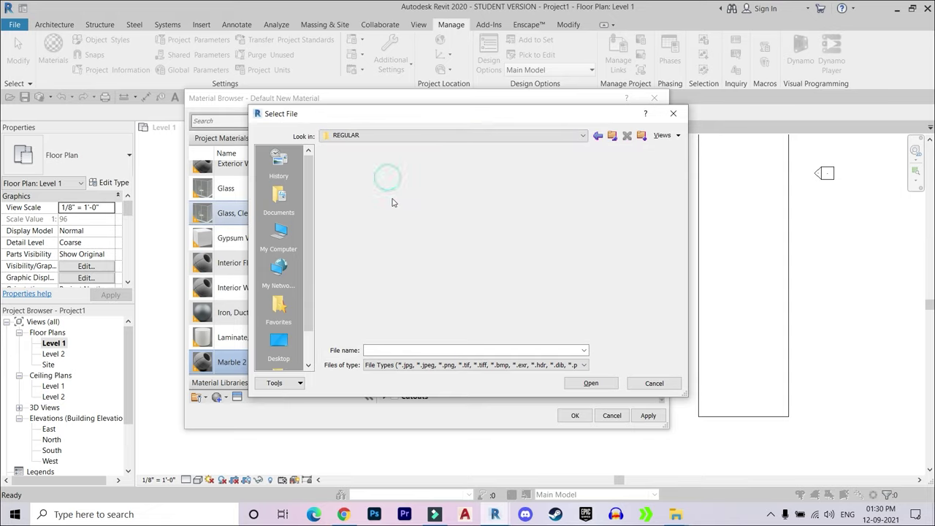
pyautogui.doubleClick(356, 177)
pyautogui.click(344, 179)
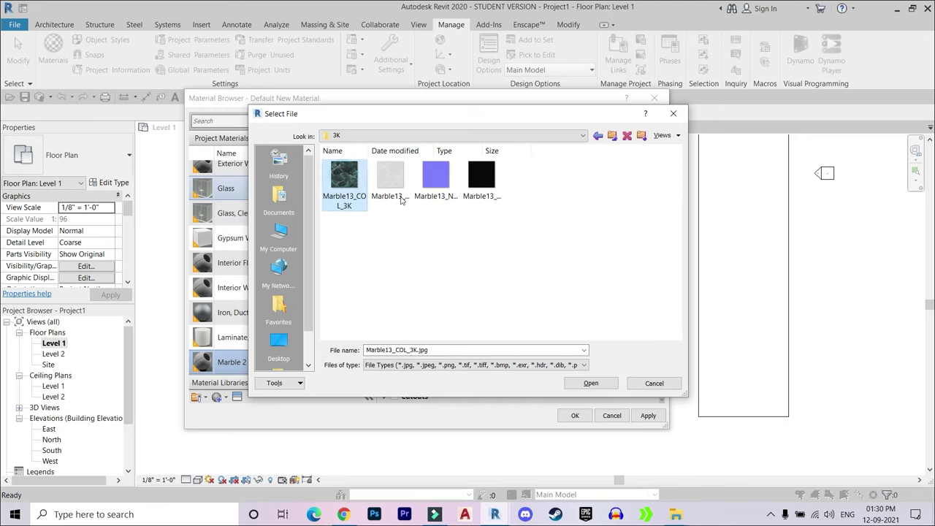
pyautogui.click(590, 383)
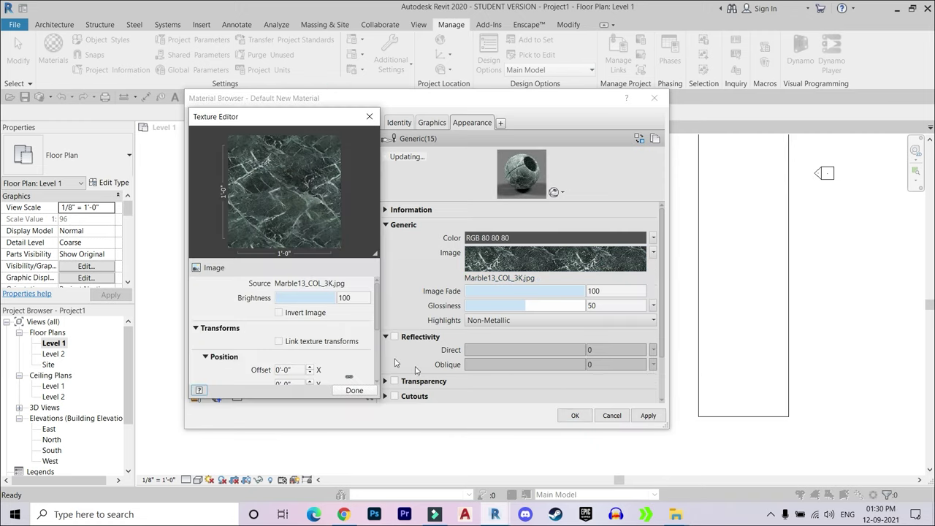
pyautogui.scroll(-3, 366, 349)
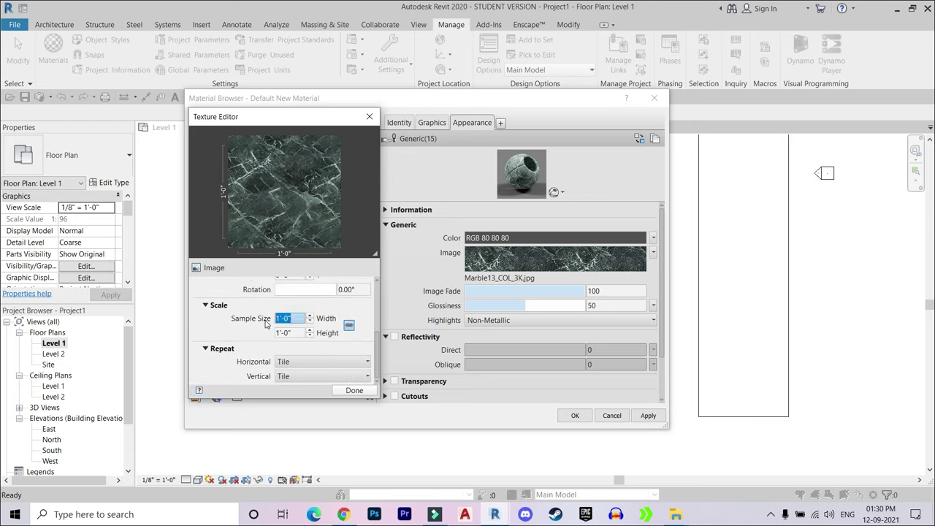
# Turn on Marble 2 reflectivity with glossiness 87, direct 85 and oblique 71, then apply
pyautogui.click(357, 392)
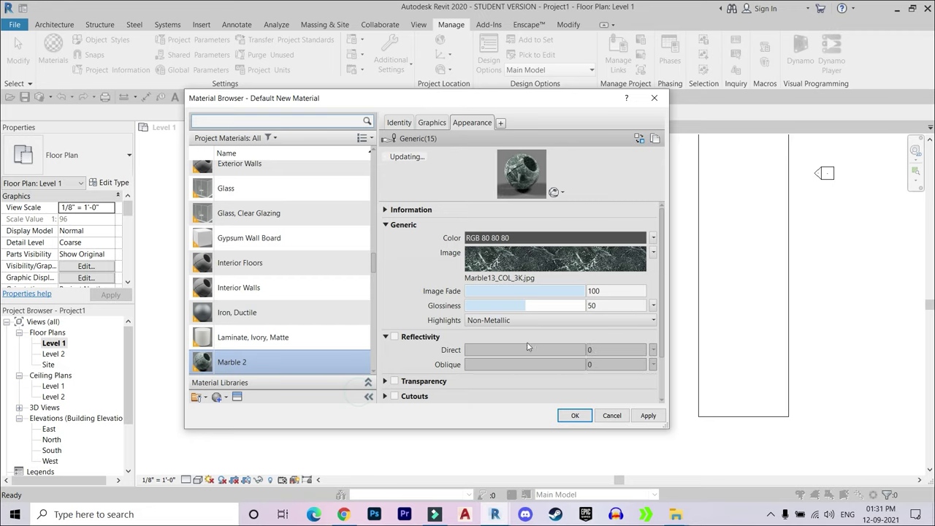
pyautogui.click(394, 336)
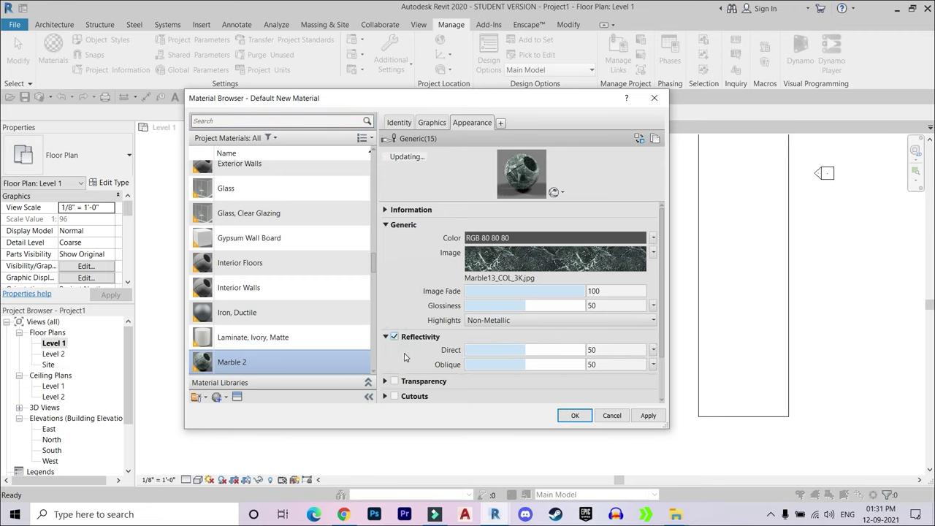
pyautogui.scroll(-2, 410, 351)
pyautogui.moveTo(524, 253); pyautogui.dragTo(565, 253)
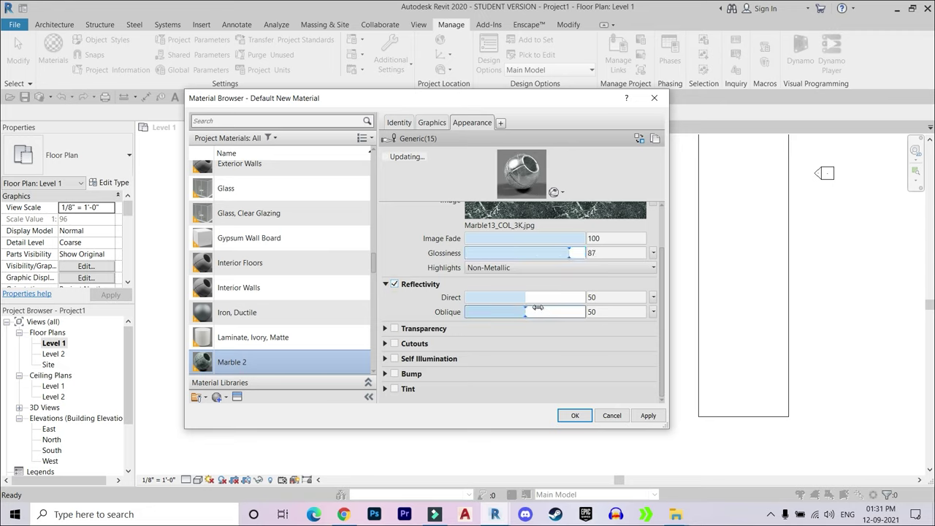
pyautogui.moveTo(539, 297); pyautogui.dragTo(553, 297)
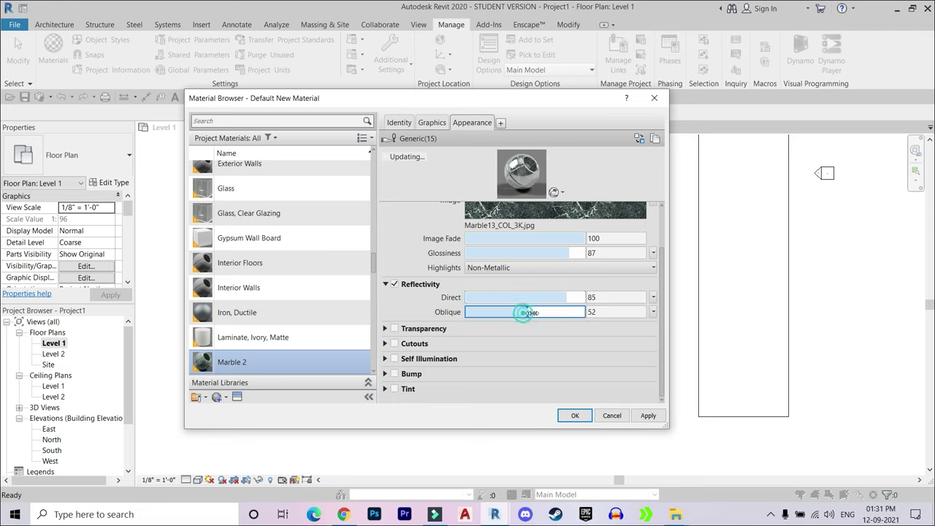
pyautogui.moveTo(532, 312); pyautogui.dragTo(549, 312)
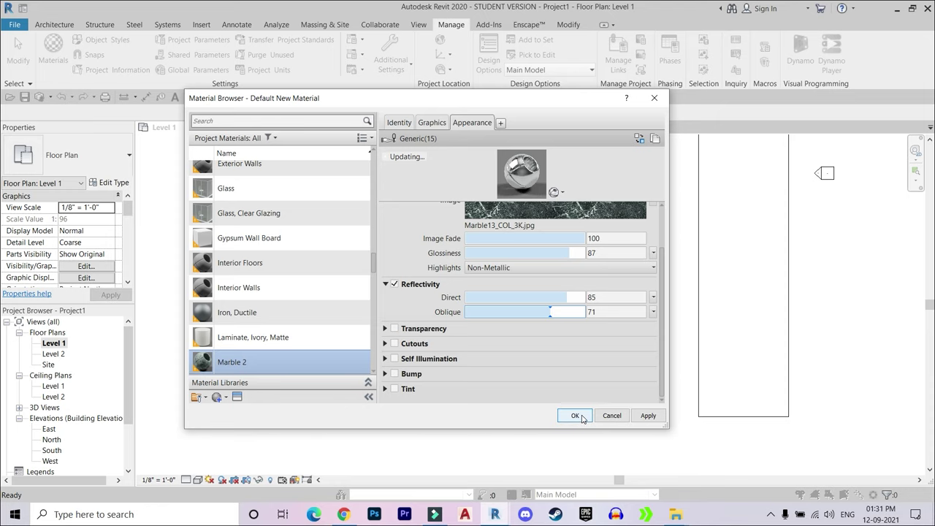
pyautogui.click(582, 417)
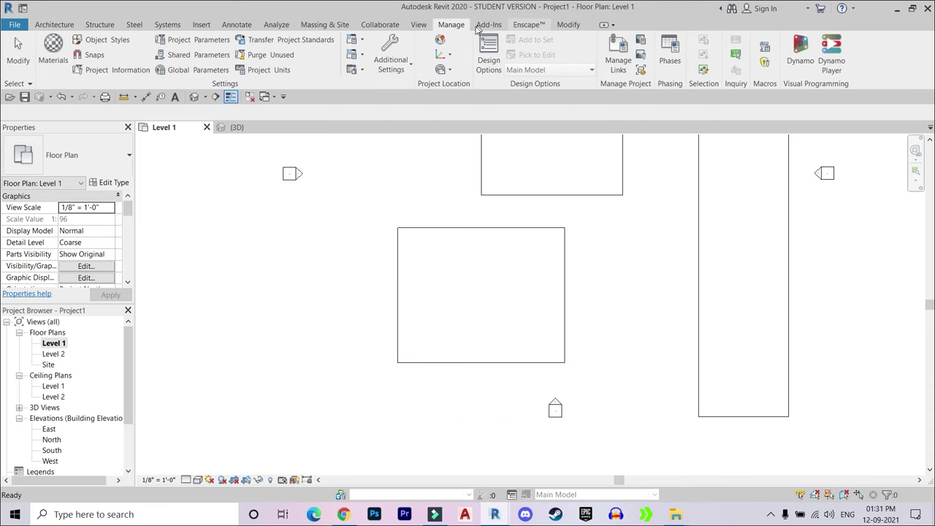
# Open the default 3D view of the floors
pyautogui.click(419, 24)
pyautogui.click(344, 45)
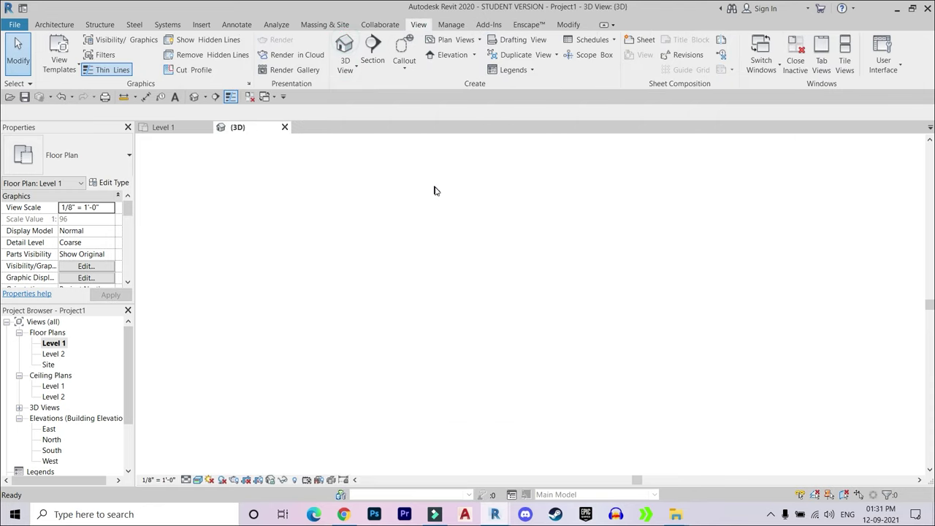
pyautogui.click(568, 25)
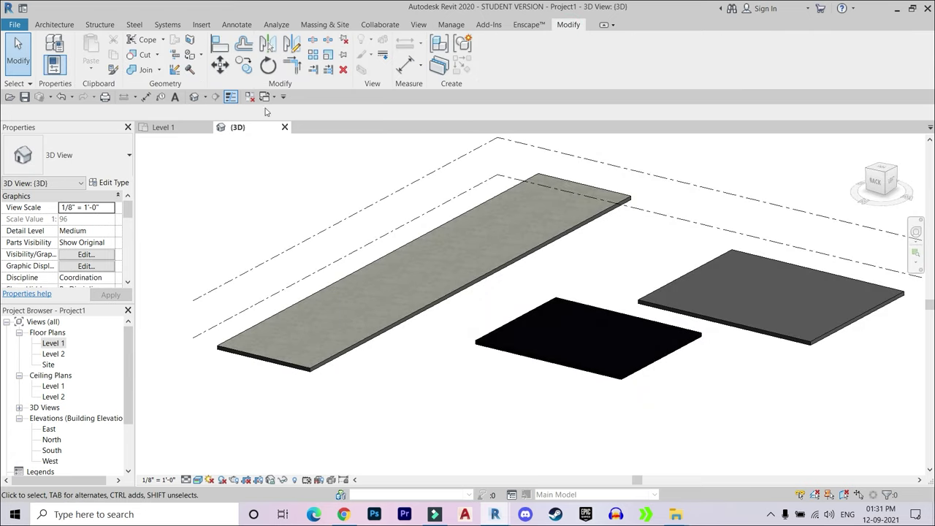
# Paint the right-hand floor slab with Marble 2 and bring up the Enscape live render
pyautogui.click(190, 57)
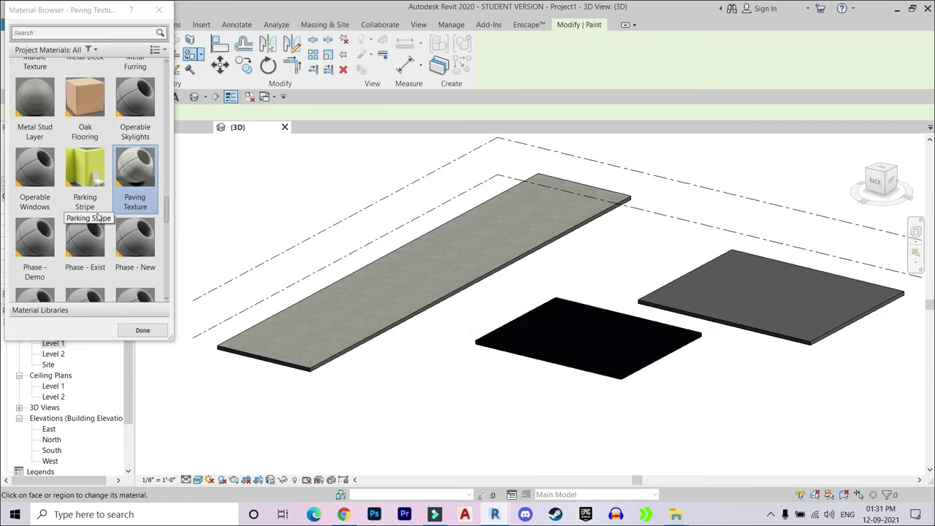
pyautogui.scroll(-2, 89, 238)
pyautogui.scroll(-5, 84, 227)
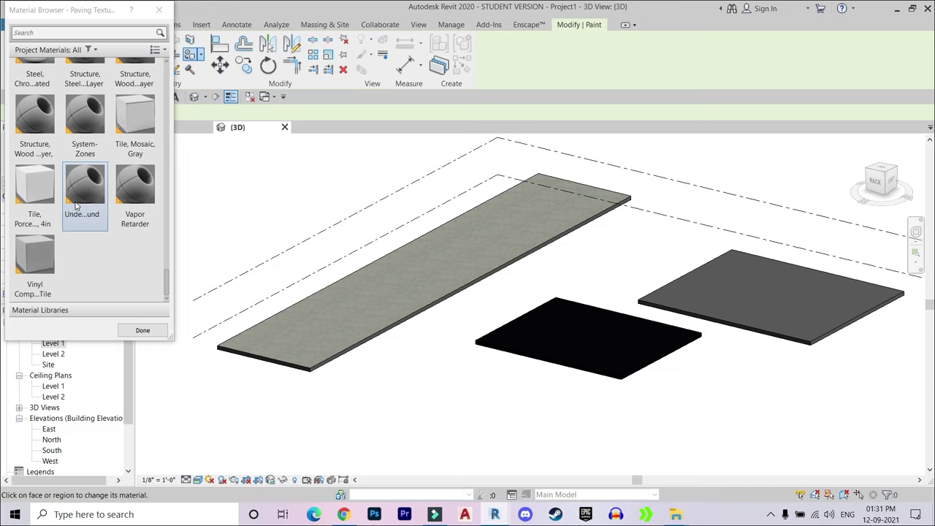
pyautogui.scroll(10, 75, 213)
pyautogui.scroll(3, 77, 218)
pyautogui.scroll(-2, 127, 223)
pyautogui.scroll(-3, 129, 228)
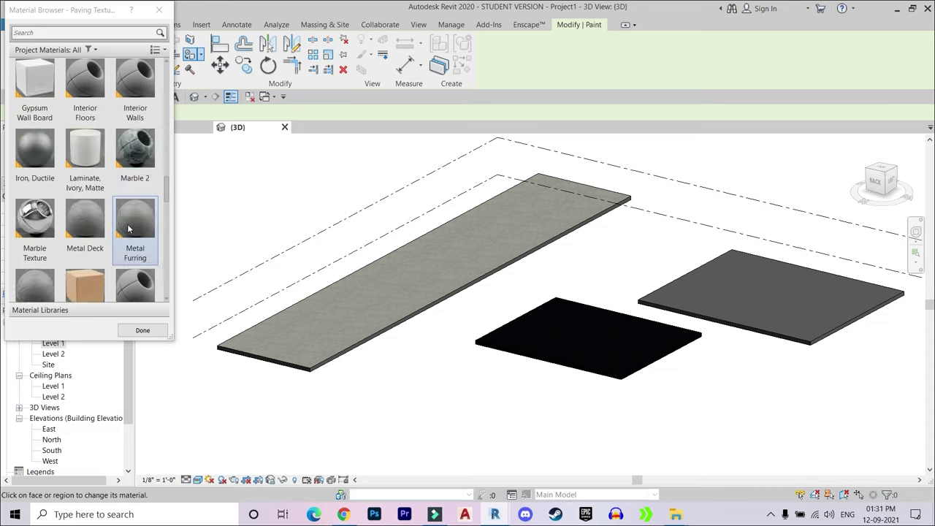
pyautogui.scroll(-3, 129, 219)
pyautogui.scroll(3, 128, 139)
pyautogui.click(134, 149)
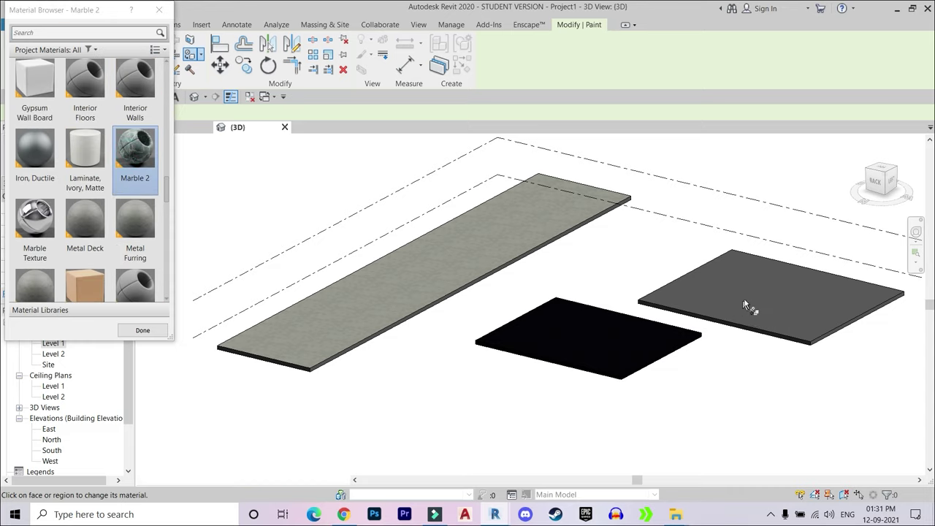
pyautogui.scroll(1, 747, 292)
pyautogui.scroll(1, 747, 292)
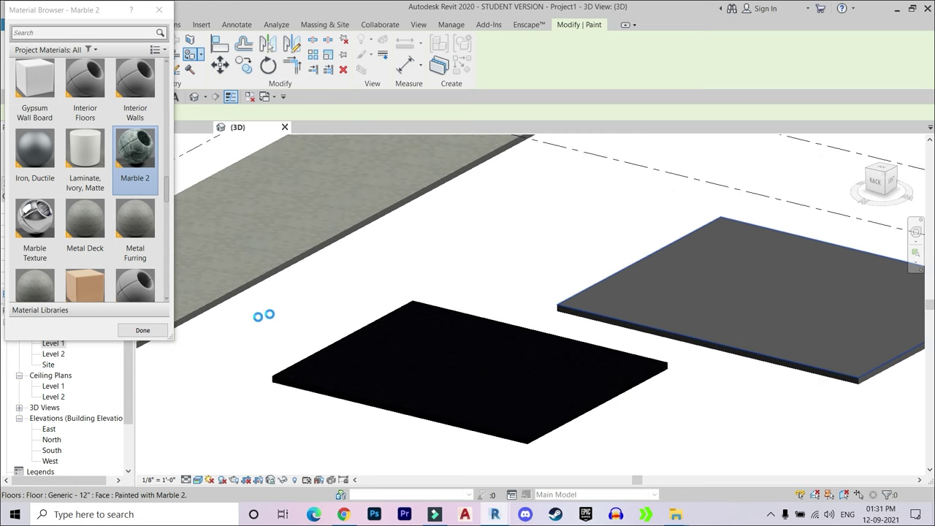
pyautogui.click(142, 330)
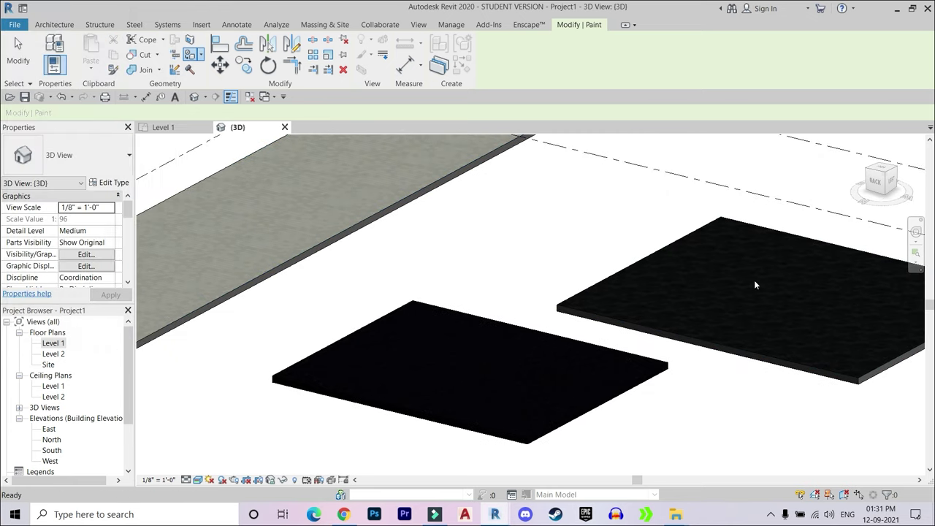
pyautogui.scroll(2, 755, 284)
pyautogui.press('Escape')
pyautogui.moveTo(735, 308)
pyautogui.mouseDown(button='middle')
pyautogui.moveTo(565, 346)
pyautogui.moveTo(653, 367)
pyautogui.moveTo(533, 277)
pyautogui.moveTo(595, 359)
pyautogui.moveTo(622, 347)
pyautogui.moveTo(530, 409)
pyautogui.mouseUp(button='middle')
pyautogui.moveTo(495, 514)
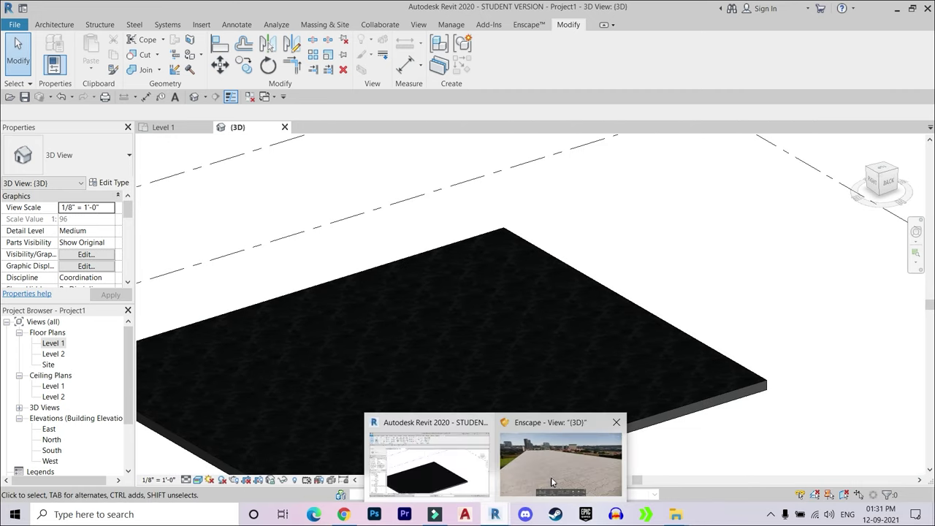
pyautogui.click(551, 477)
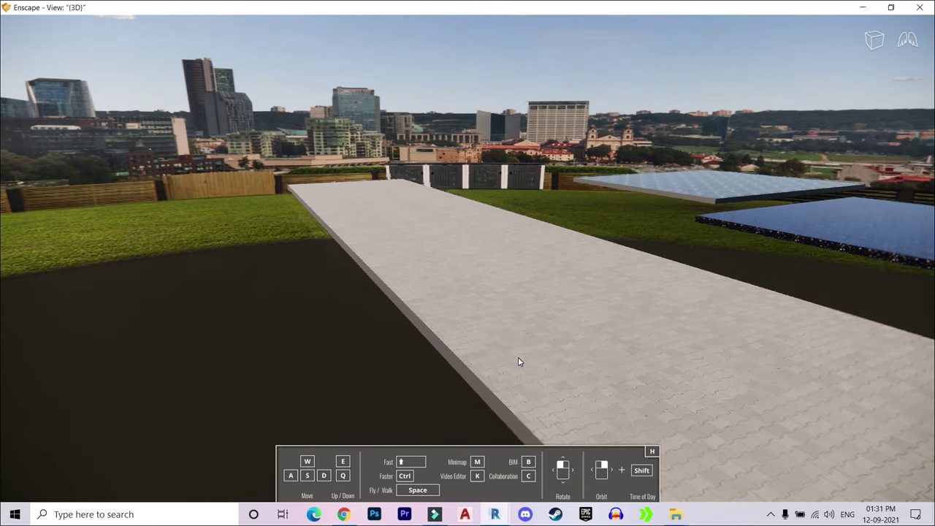
# Orbit Enscape's camera around the glossy green marble slab, then return to Poliigon's free textures page
pyautogui.moveTo(496, 350)
pyautogui.mouseDown()
pyautogui.moveTo(482, 228)
pyautogui.moveTo(467, 409)
pyautogui.moveTo(307, 394)
pyautogui.moveTo(519, 292)
pyautogui.mouseUp()
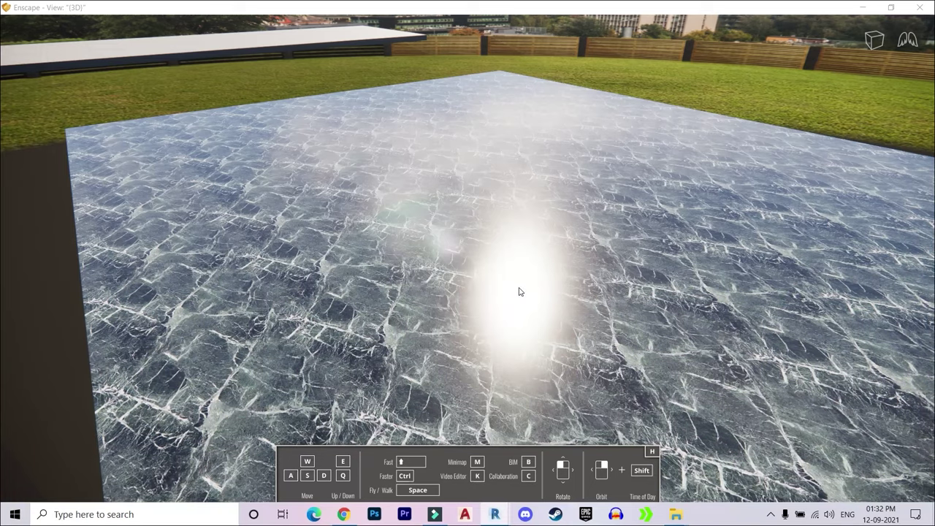
pyautogui.moveTo(495, 284); pyautogui.dragTo(467, 219, button='right')
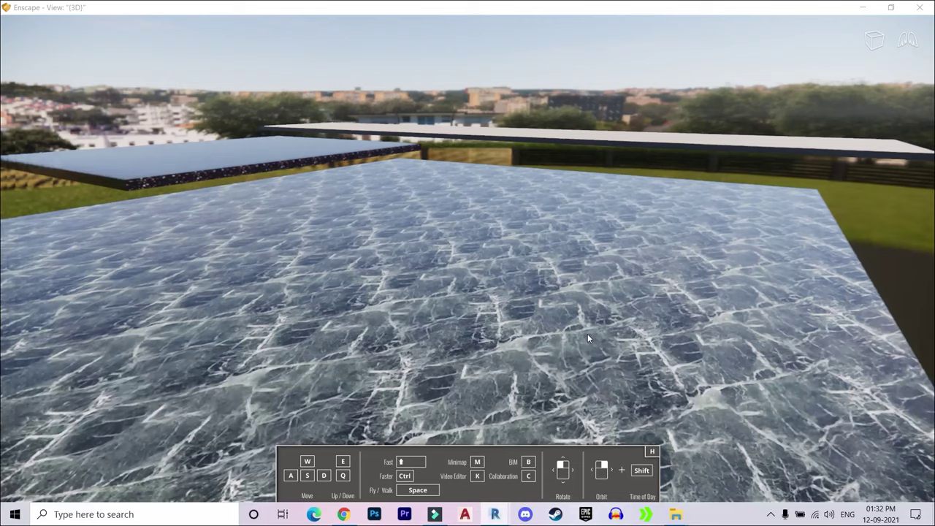
pyautogui.moveTo(587, 334)
pyautogui.mouseDown(button='right')
pyautogui.moveTo(531, 340)
pyautogui.moveTo(596, 33)
pyautogui.mouseUp(button='right')
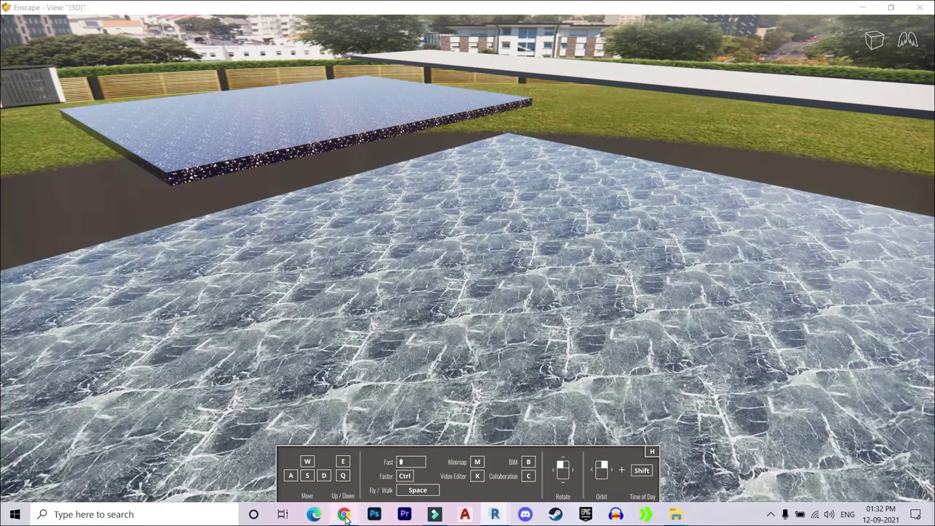
pyautogui.click(344, 514)
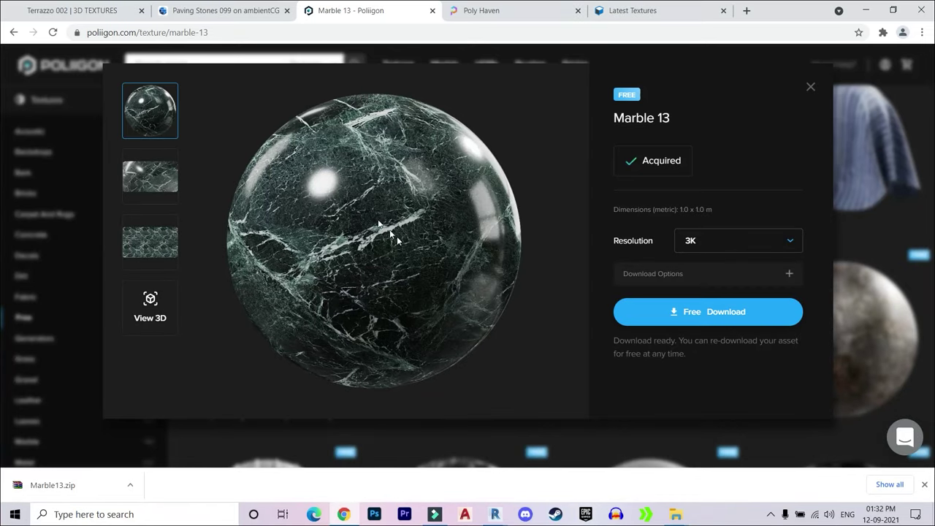
pyautogui.click(810, 86)
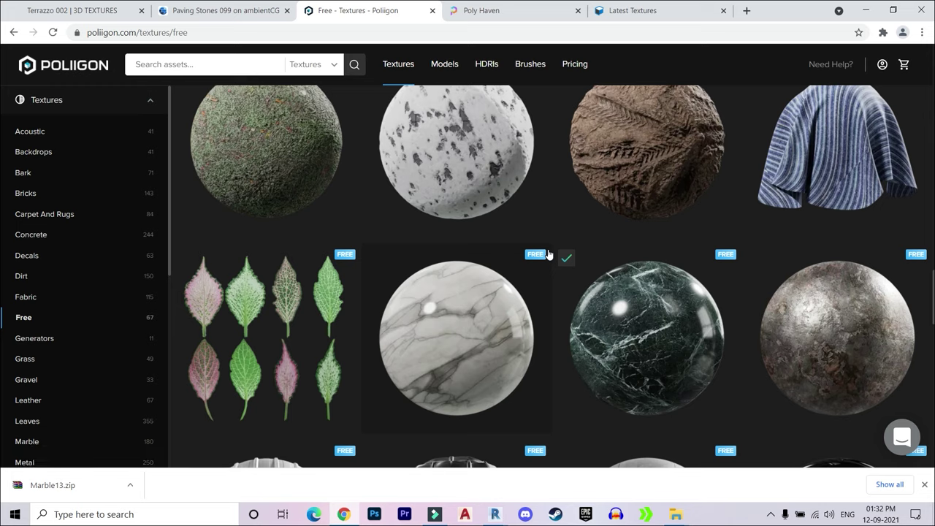
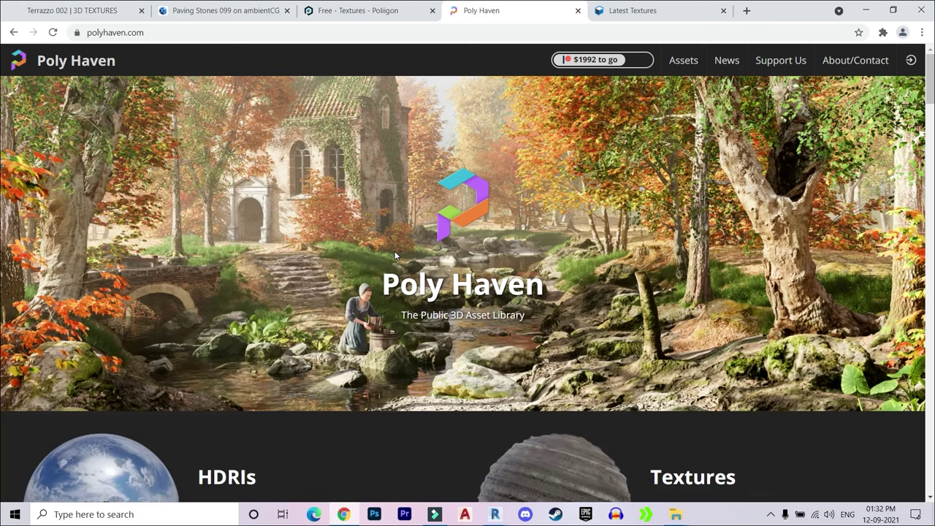
# Scroll through Poly Haven's home page and open the full assets library
pyautogui.scroll(-1, 394, 251)
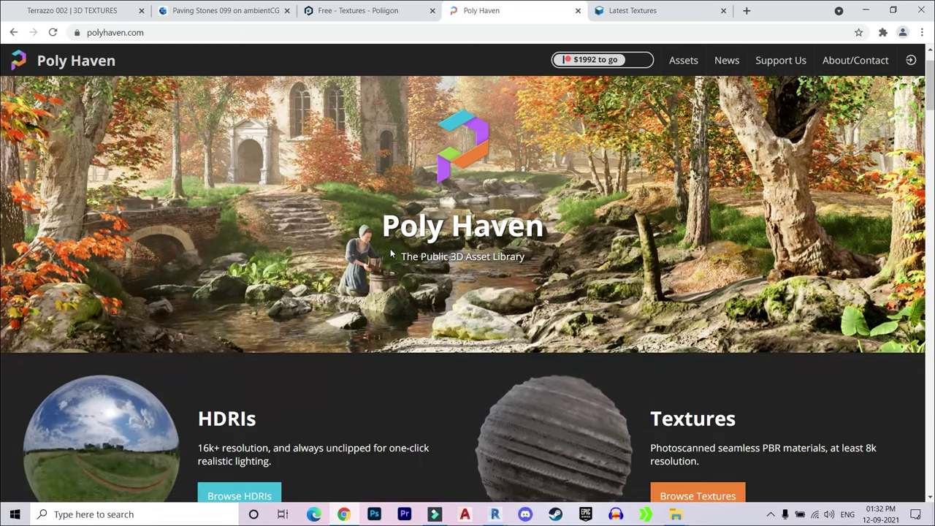
pyautogui.scroll(-3, 392, 247)
pyautogui.scroll(-4, 387, 241)
pyautogui.scroll(-1, 383, 234)
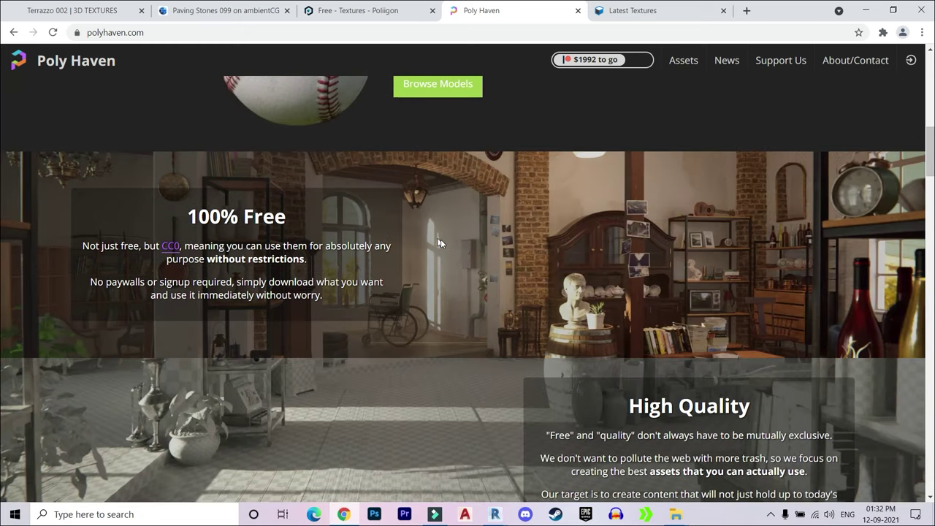
pyautogui.scroll(-4, 401, 226)
pyautogui.scroll(-3, 335, 223)
pyautogui.scroll(-5, 545, 220)
pyautogui.scroll(-2, 434, 222)
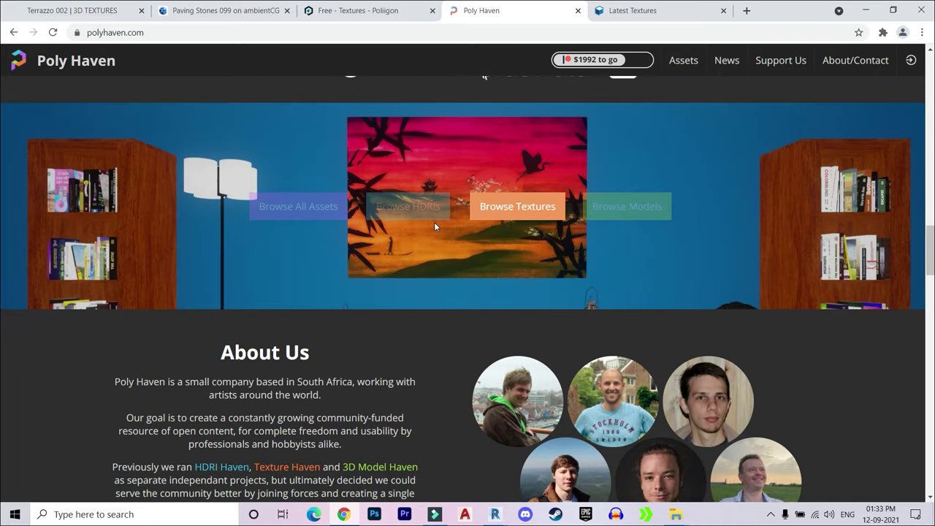
pyautogui.scroll(-2, 461, 241)
pyautogui.scroll(-3, 376, 222)
pyautogui.scroll(-2, 415, 270)
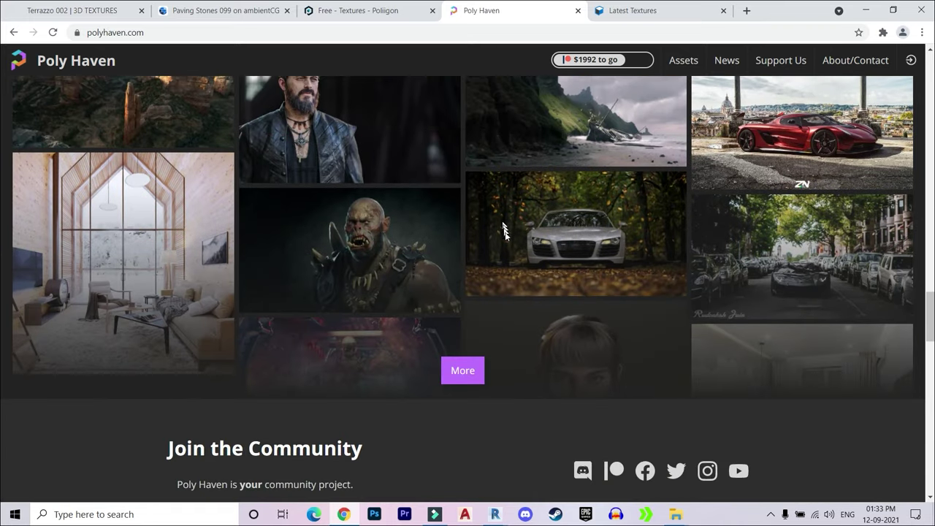
pyautogui.scroll(3, 267, 139)
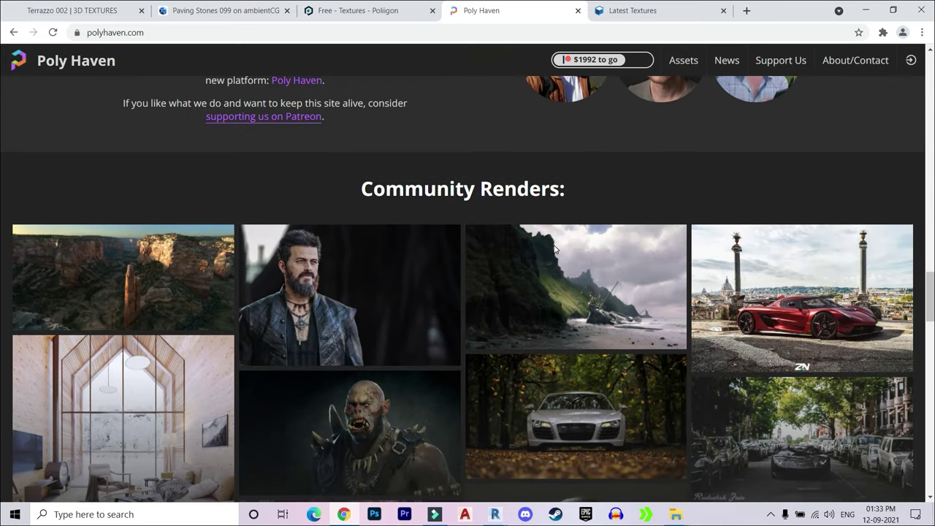
pyautogui.scroll(5, 325, 187)
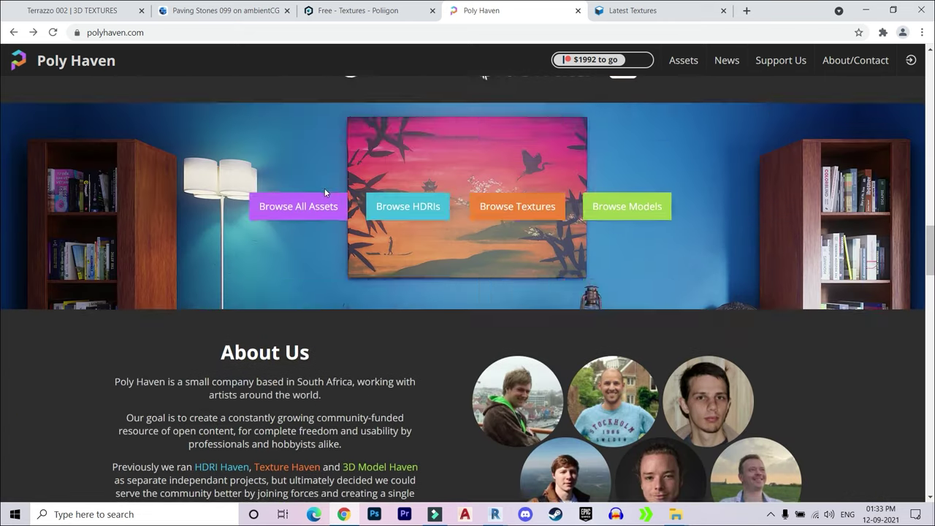
pyautogui.scroll(5, 324, 188)
pyautogui.scroll(5, 329, 190)
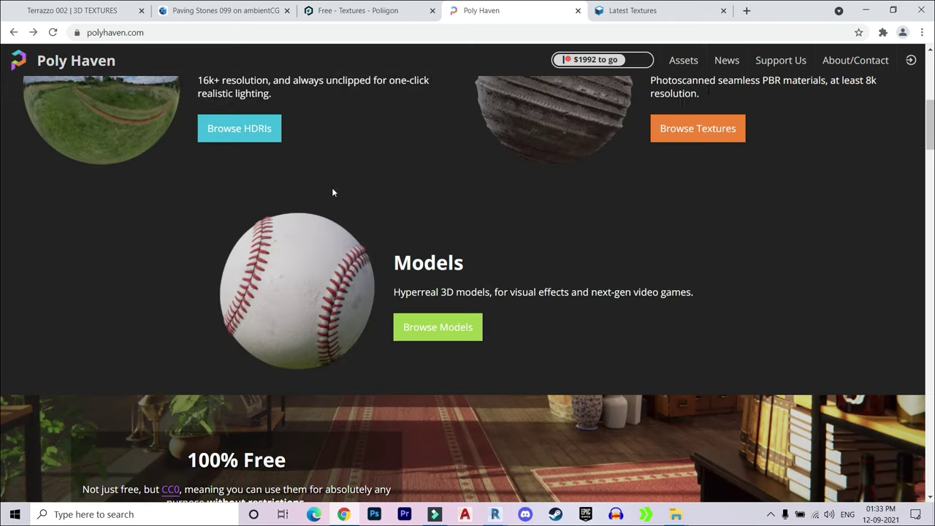
pyautogui.click(673, 62)
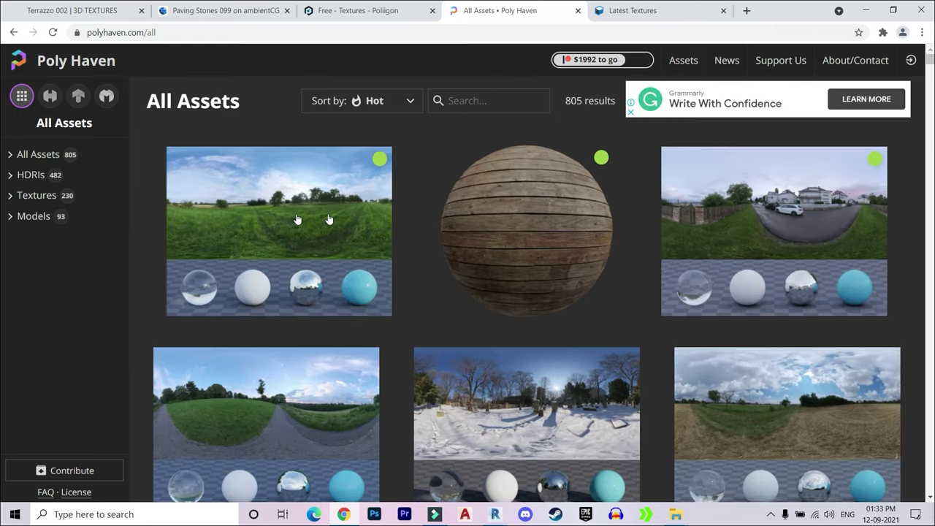
pyautogui.scroll(-3, 97, 194)
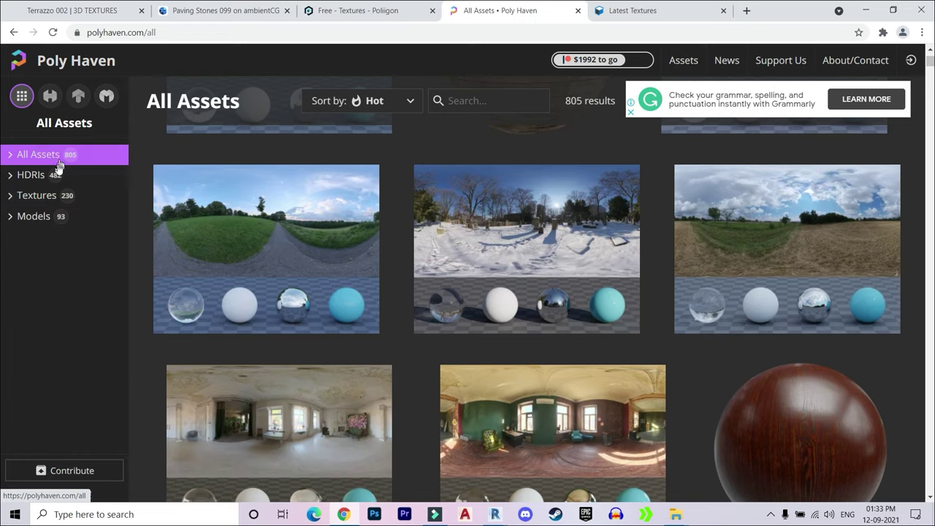
# Filter the library to Textures, then to the Brick category
pyautogui.click(11, 177)
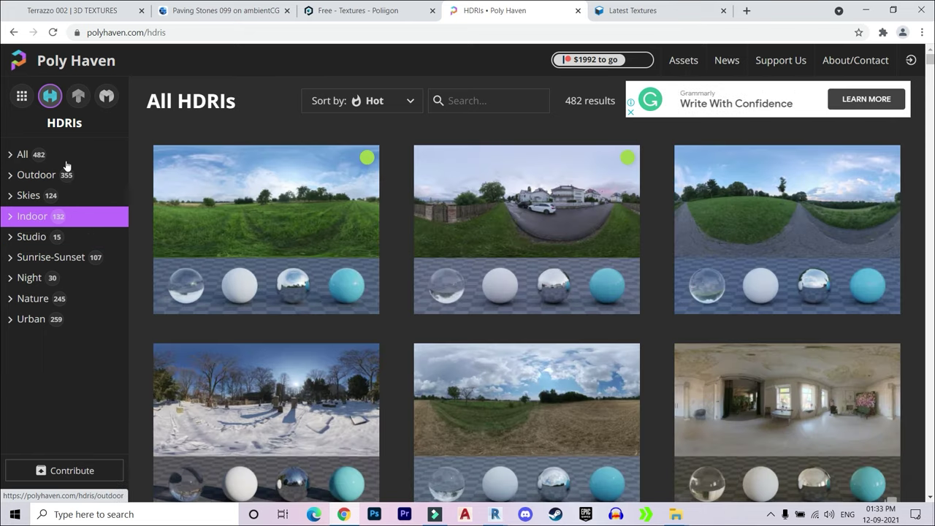
pyautogui.click(11, 34)
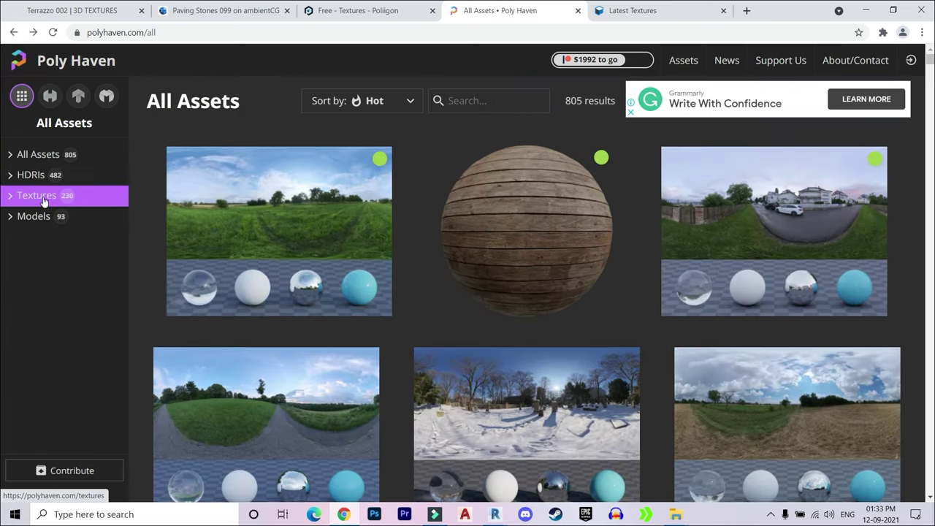
pyautogui.click(44, 196)
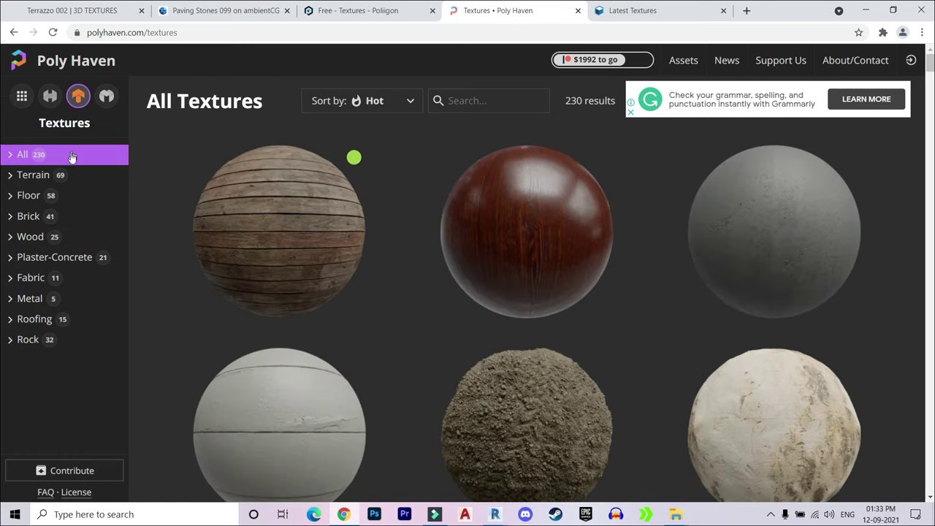
pyautogui.click(73, 212)
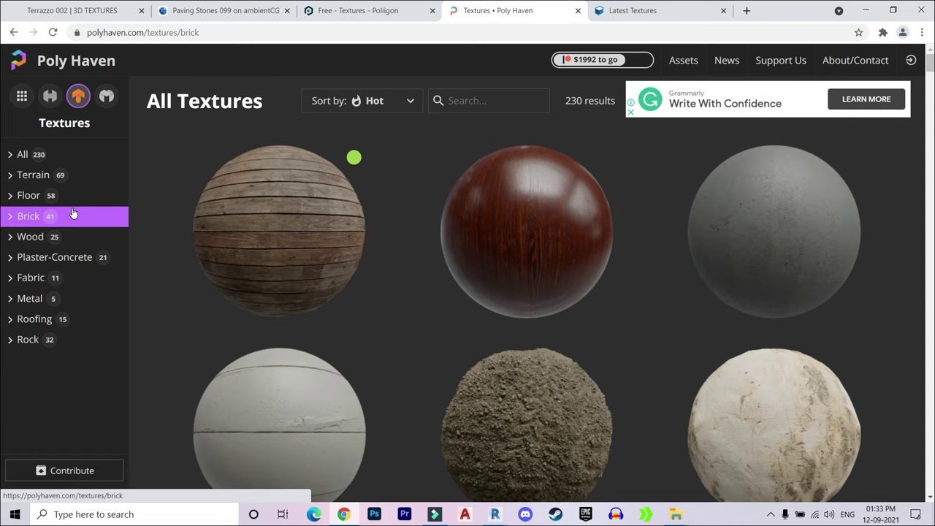
# Scroll through the 41 brick textures to find Red Brick 03
pyautogui.scroll(-1, 558, 267)
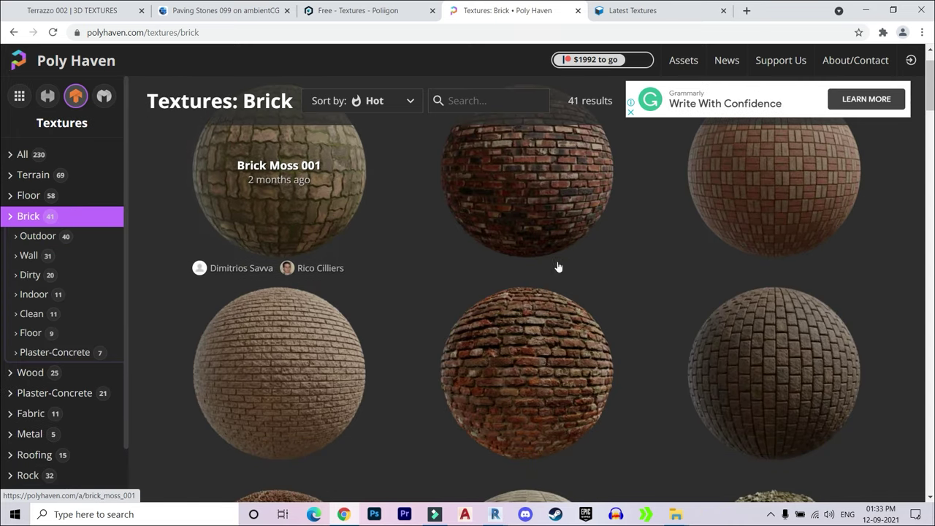
pyautogui.scroll(-3, 511, 259)
pyautogui.scroll(-3, 433, 280)
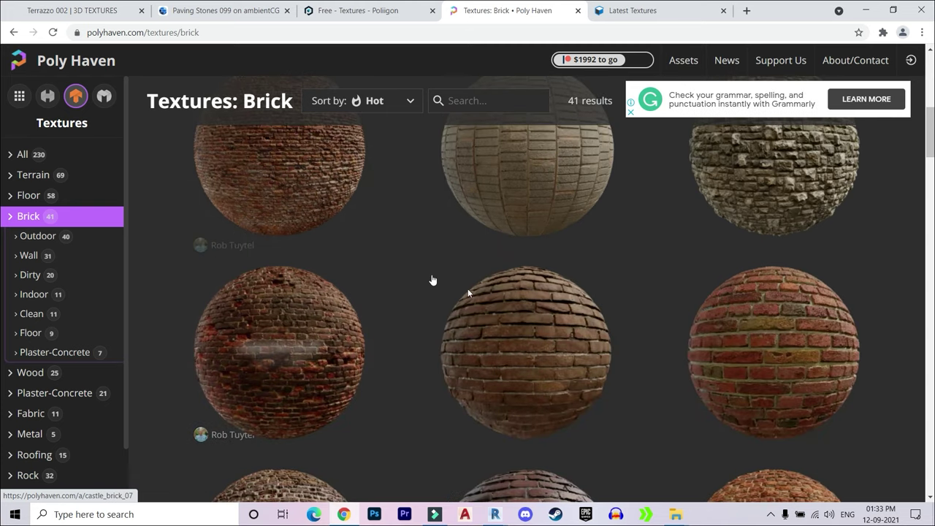
pyautogui.scroll(-3, 474, 346)
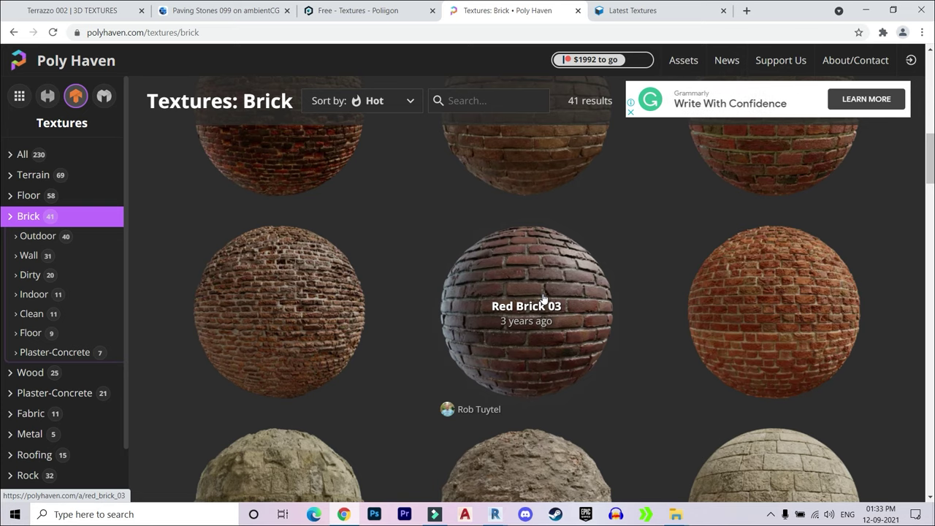
pyautogui.scroll(-3, 570, 312)
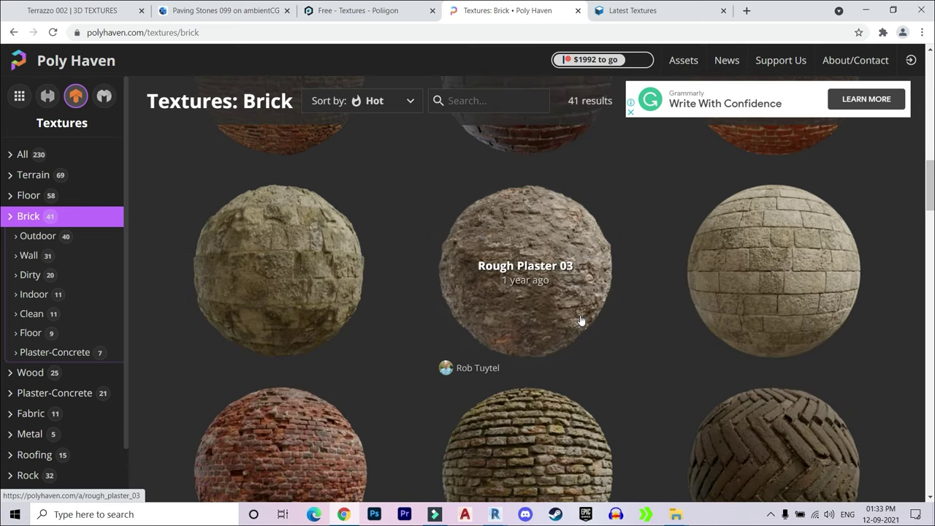
pyautogui.scroll(-3, 600, 325)
pyautogui.scroll(-3, 602, 271)
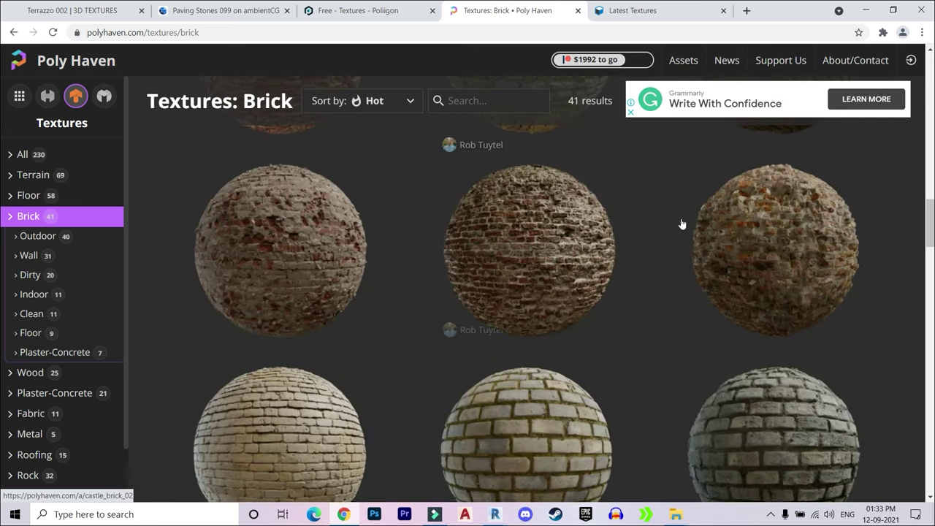
pyautogui.scroll(-3, 284, 254)
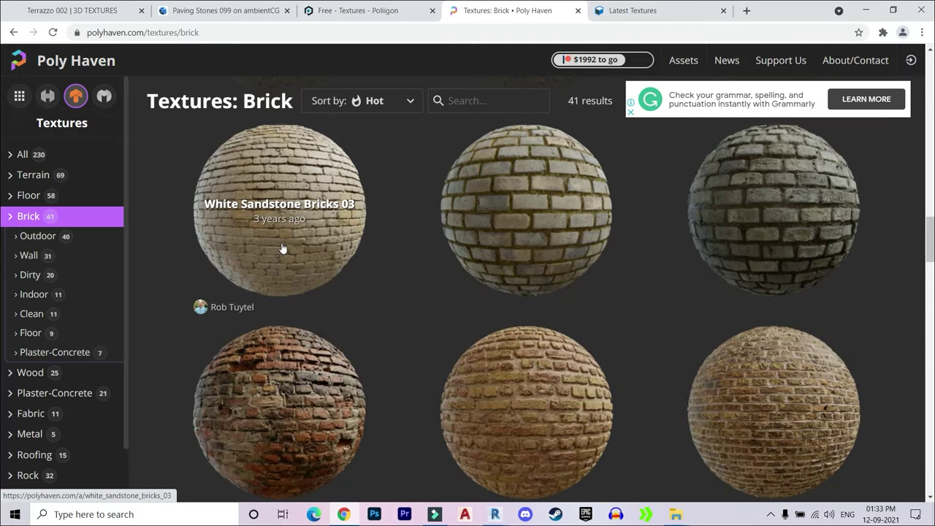
pyautogui.scroll(-4, 426, 317)
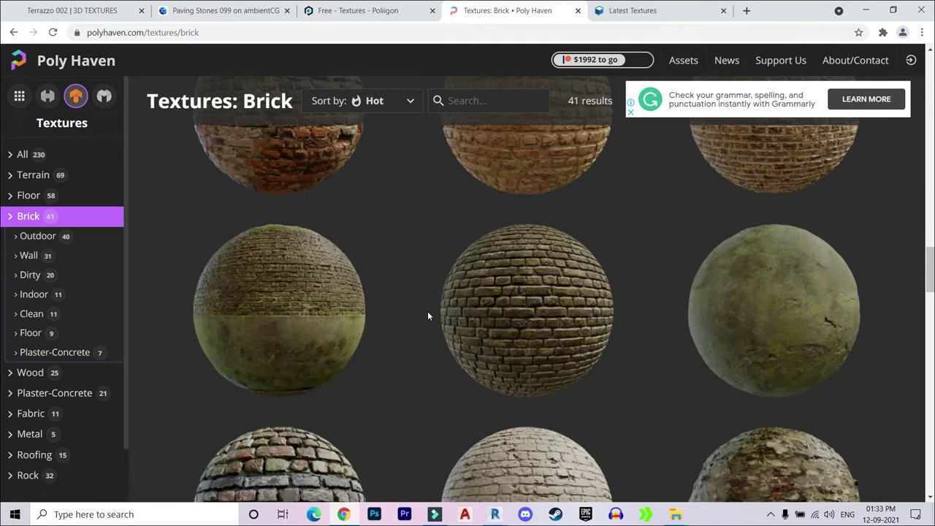
pyautogui.scroll(-4, 504, 321)
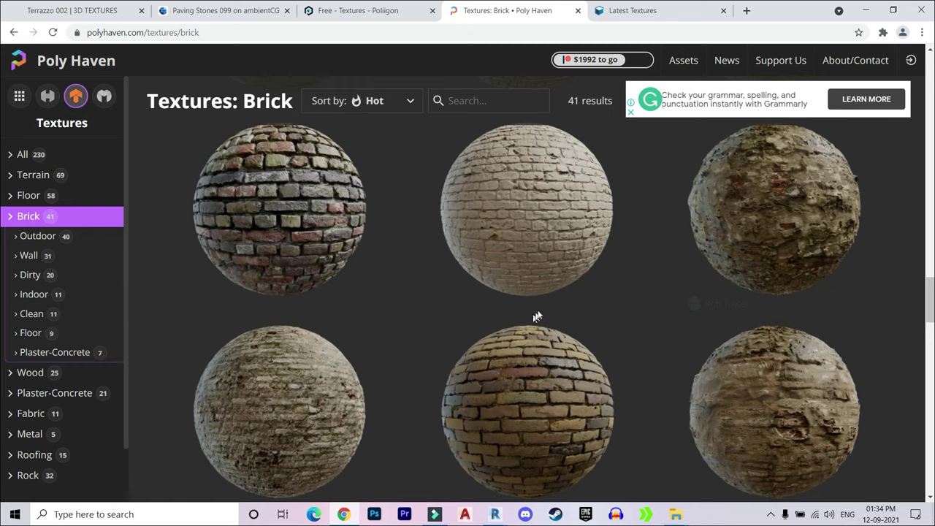
pyautogui.scroll(-10, 537, 316)
pyautogui.scroll(1, 628, 303)
pyautogui.scroll(2, 630, 292)
pyautogui.scroll(2, 626, 285)
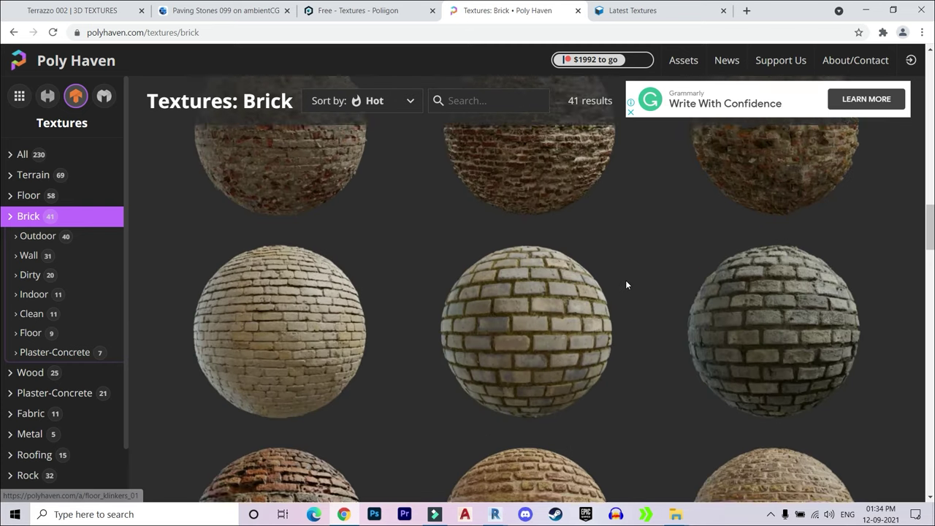
pyautogui.scroll(2, 626, 285)
pyautogui.scroll(2, 626, 285)
pyautogui.scroll(2, 577, 292)
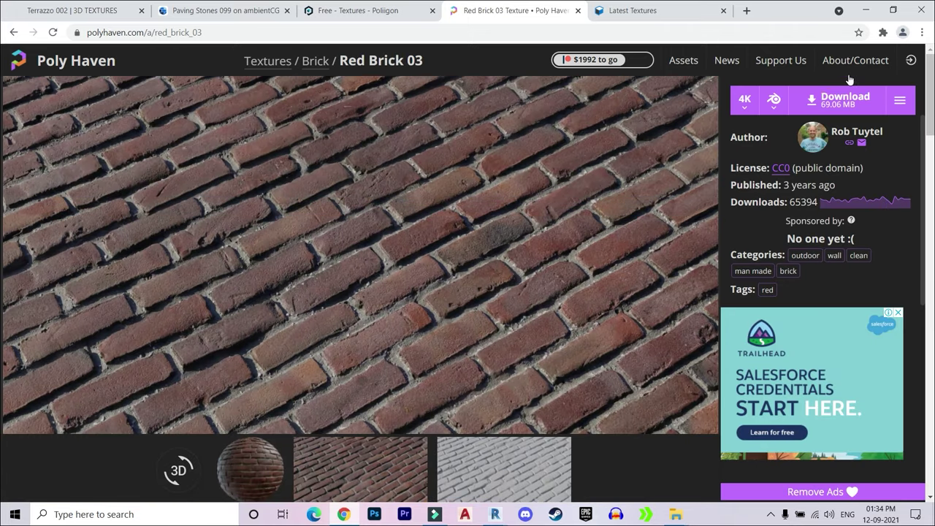
# Download Red Brick 03 at 4K and reveal the archive in the Downloads folder
pyautogui.click(751, 103)
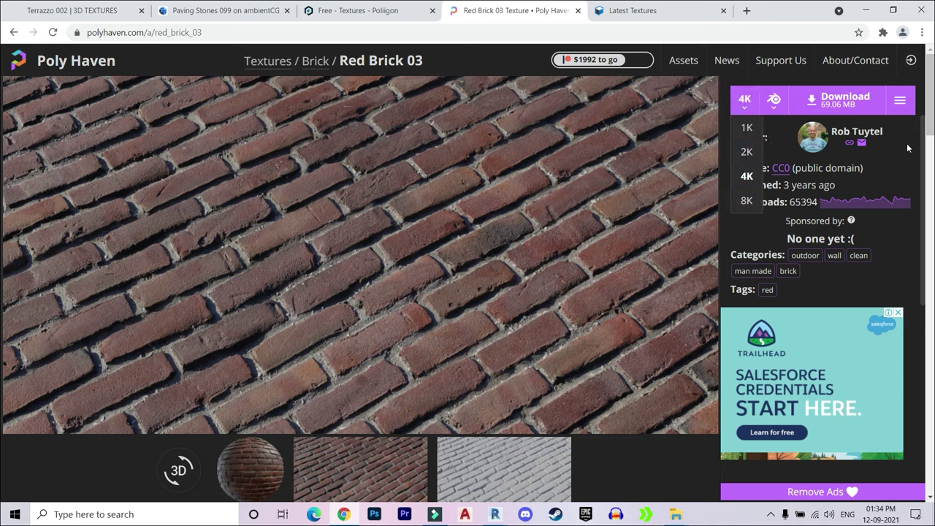
pyautogui.click(835, 104)
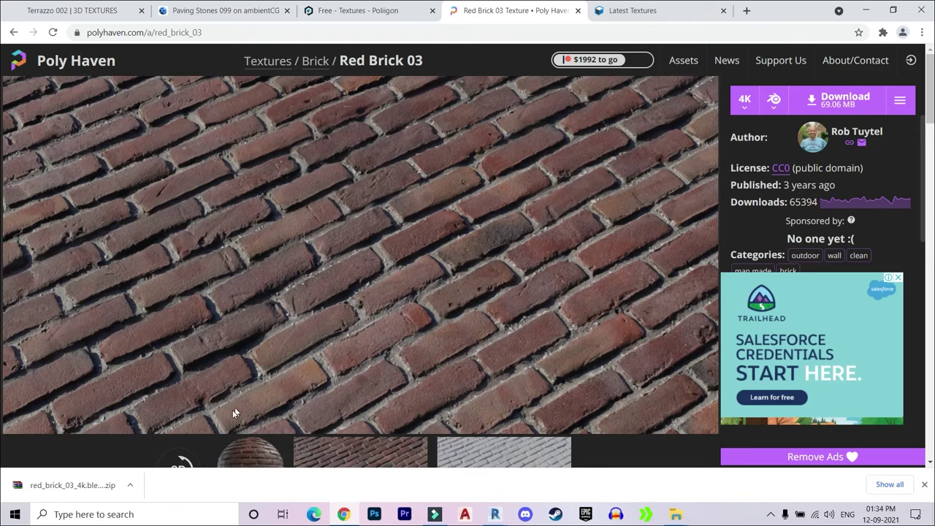
pyautogui.click(130, 485)
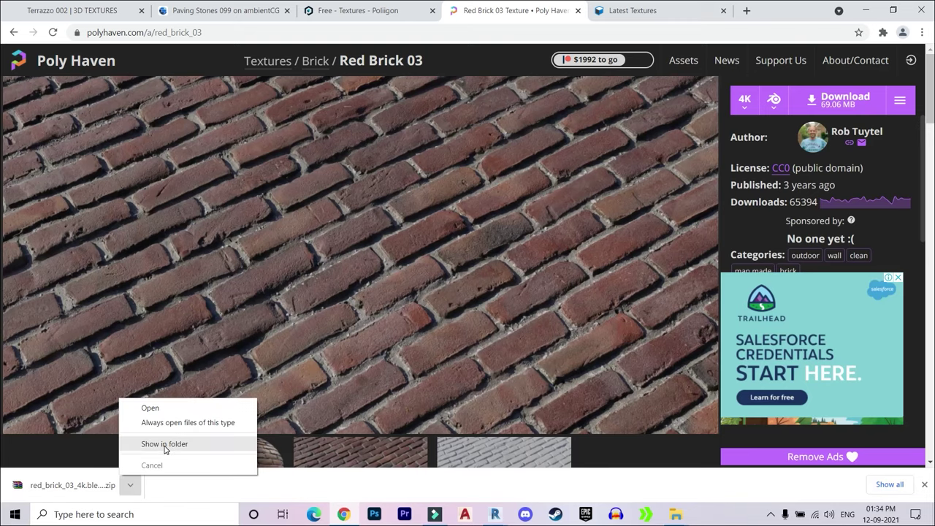
pyautogui.click(165, 445)
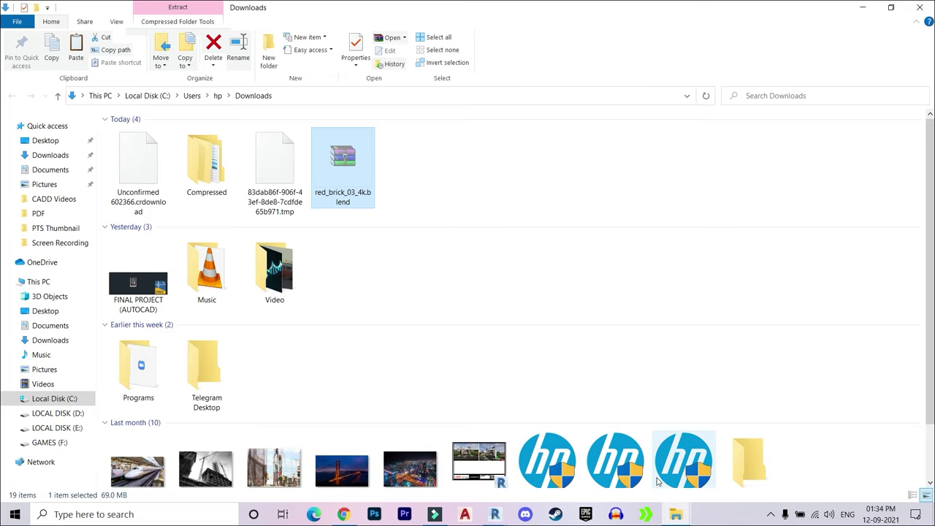
# Navigate back to the New folder and paste the red brick archive there
pyautogui.click(676, 514)
pyautogui.moveTo(675, 464)
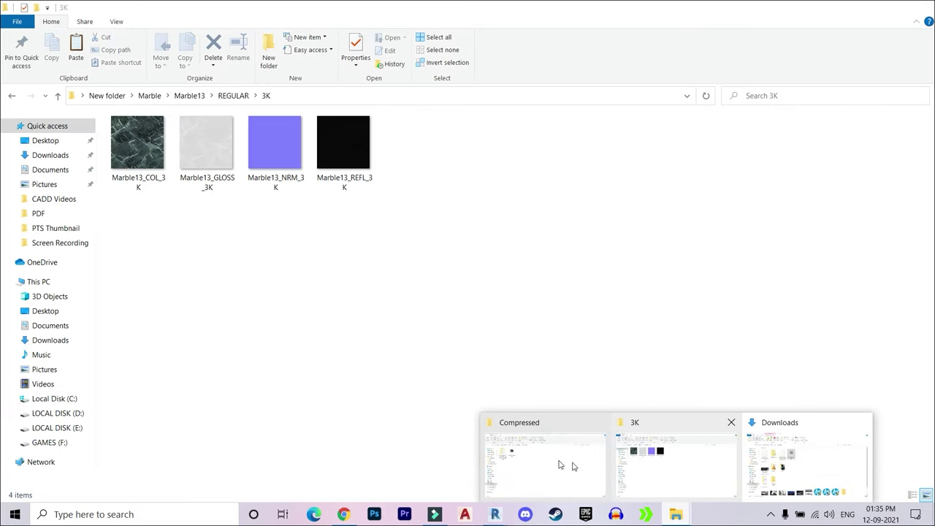
pyautogui.click(661, 466)
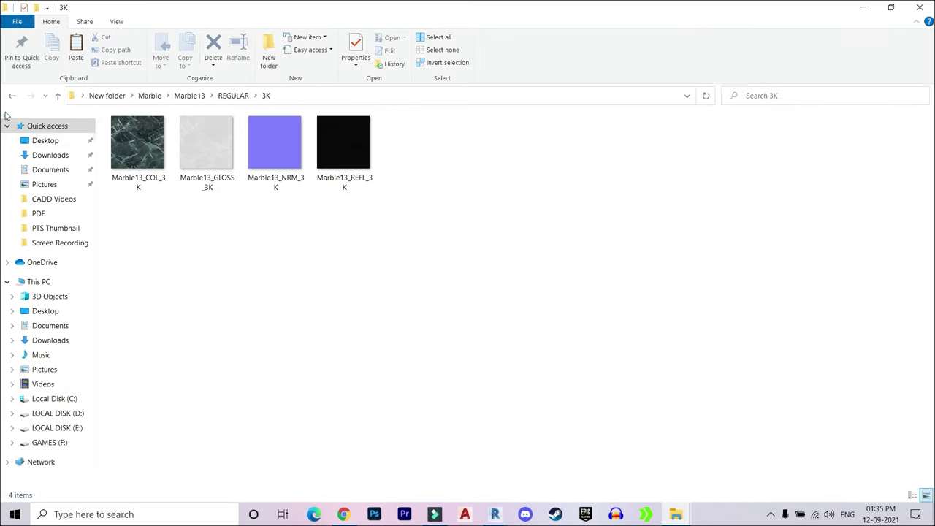
pyautogui.click(14, 96)
pyautogui.click(12, 98)
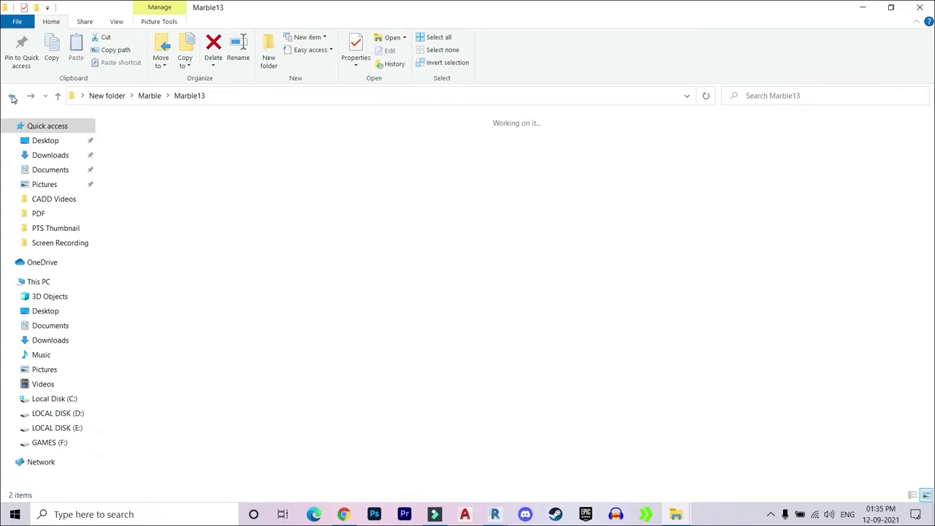
pyautogui.click(13, 97)
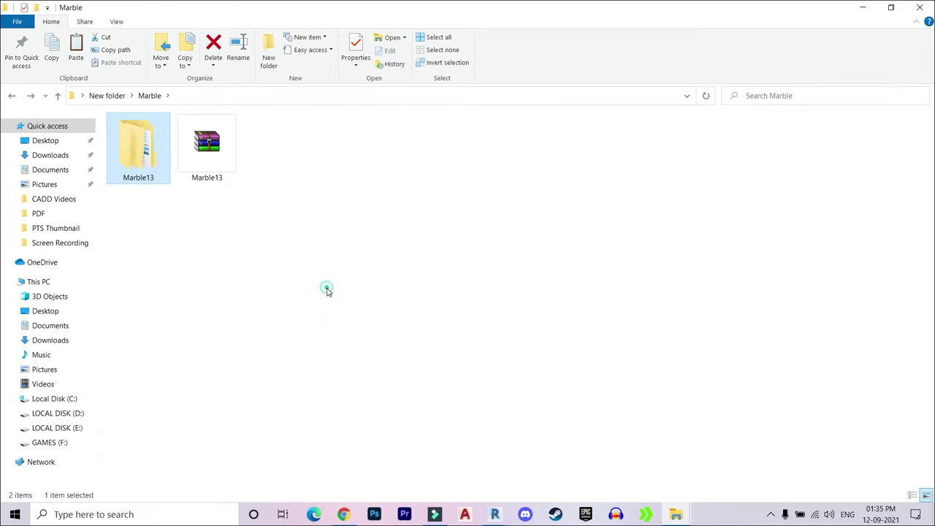
pyautogui.click(326, 287)
pyautogui.click(12, 98)
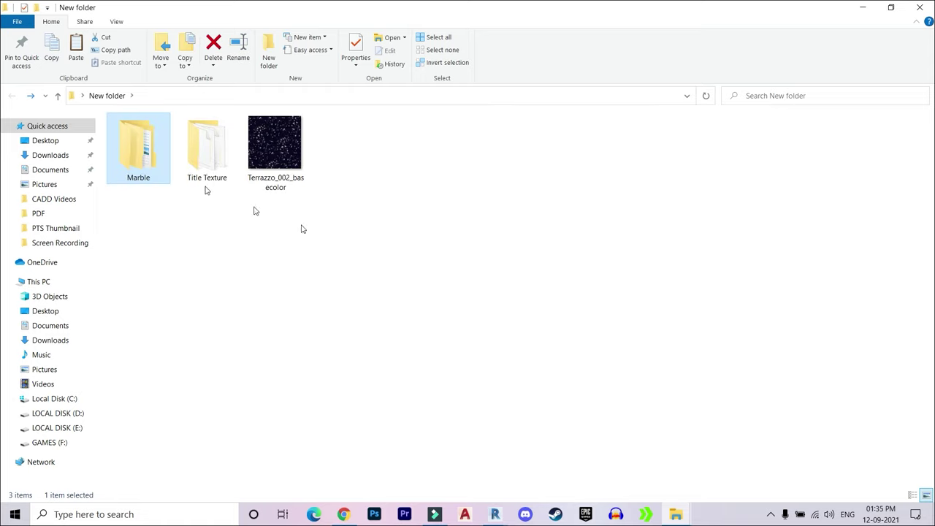
pyautogui.hotkey('ctrl', 'v')
# Create a folder named Brick and move the red brick archive into it
pyautogui.click(400, 257)
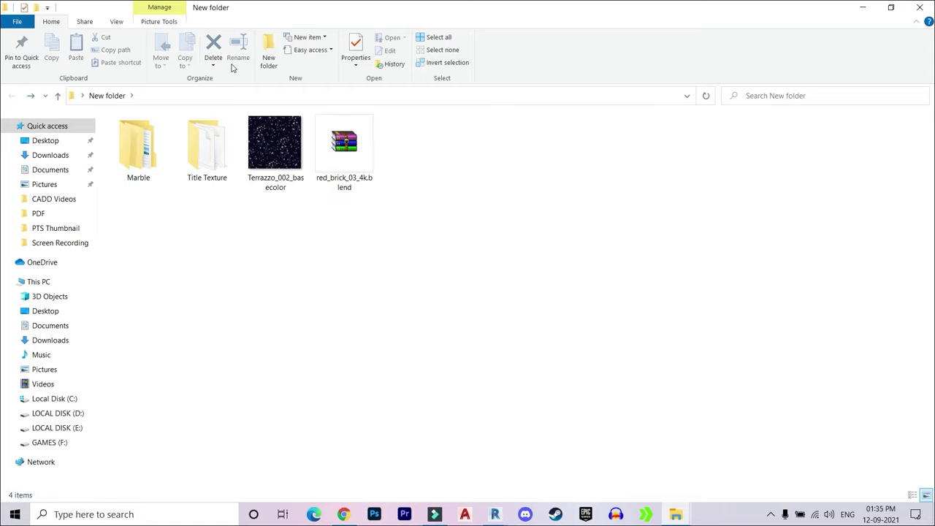
pyautogui.click(267, 53)
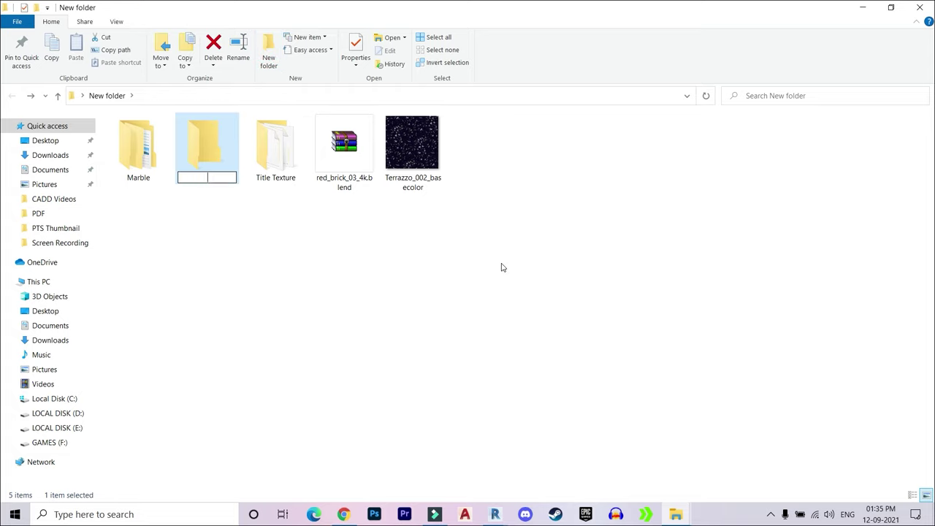
pyautogui.write('Brick')
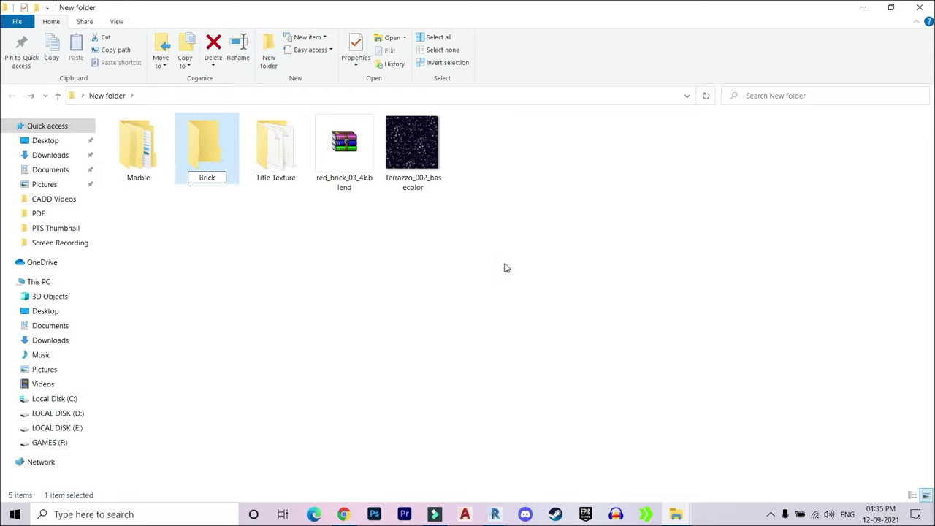
pyautogui.click(441, 285)
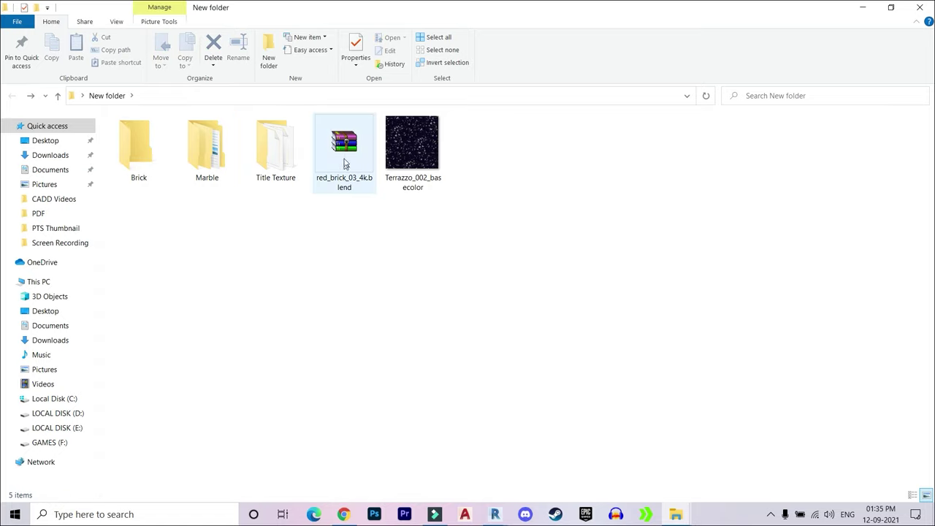
pyautogui.moveTo(344, 162); pyautogui.dragTo(132, 158)
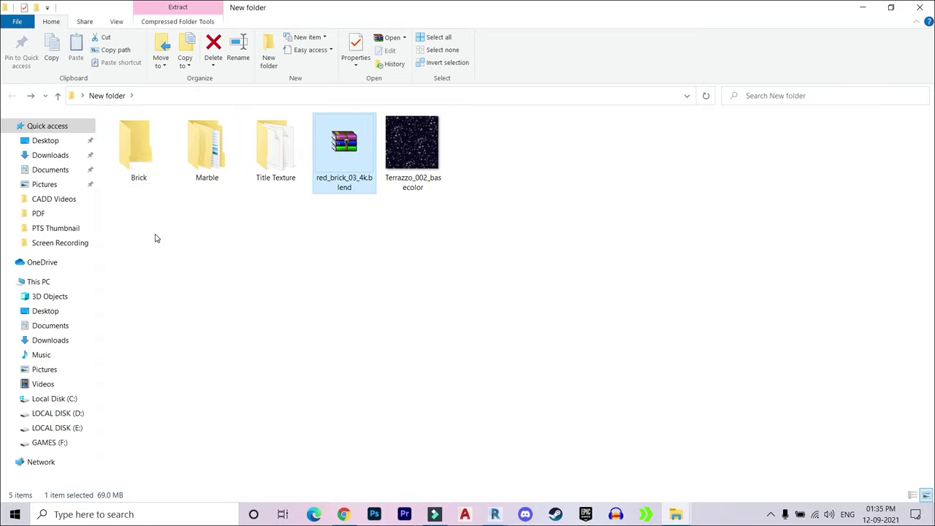
# Extract the red brick archive inside the Brick folder, shown as large icons
pyautogui.doubleClick(152, 153)
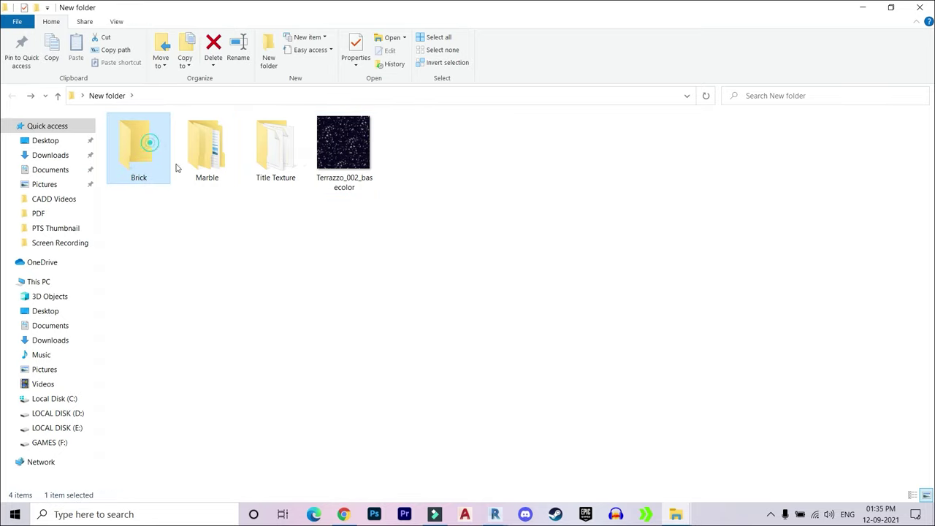
pyautogui.click(925, 495)
pyautogui.click(117, 144)
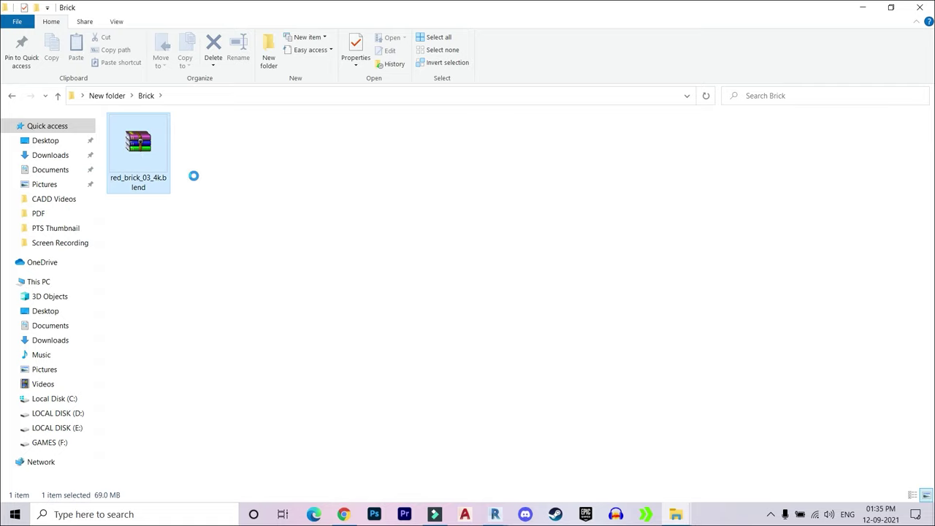
pyautogui.hotkey('shift', 'F10')
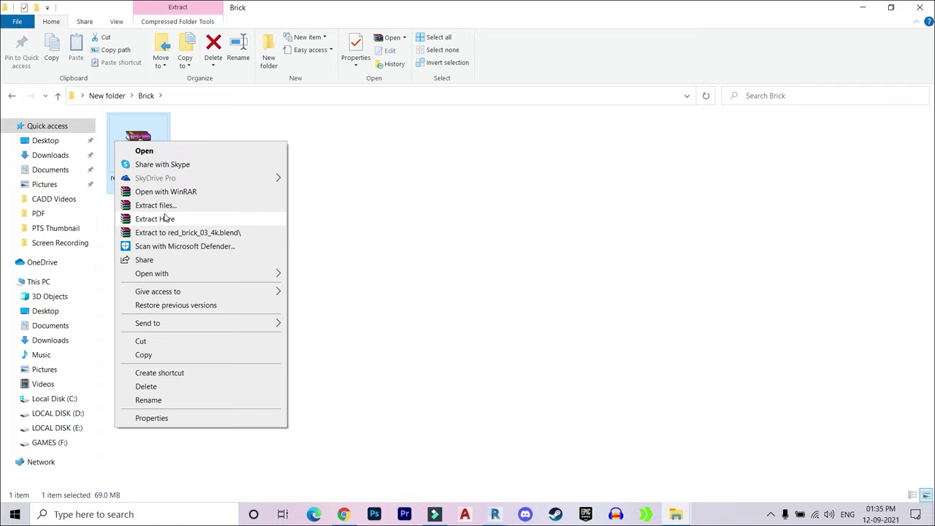
pyautogui.click(155, 218)
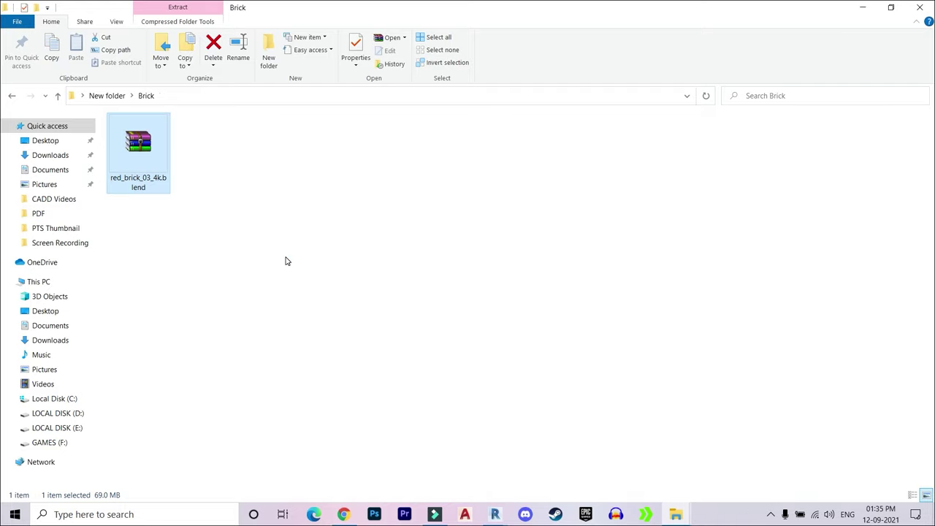
# Preview the extracted red brick diffuse map in the textures folder, then return to Revit
pyautogui.click(139, 146)
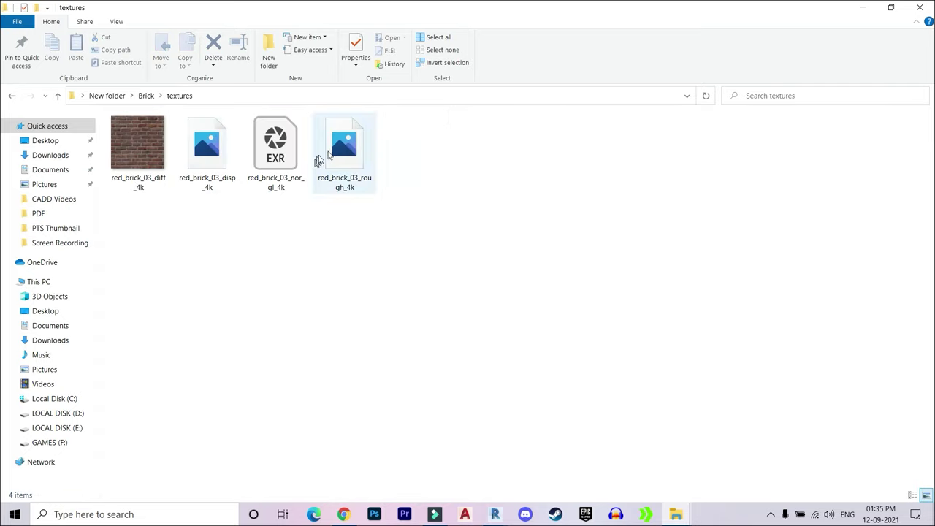
pyautogui.click(140, 146)
pyautogui.doubleClick(141, 149)
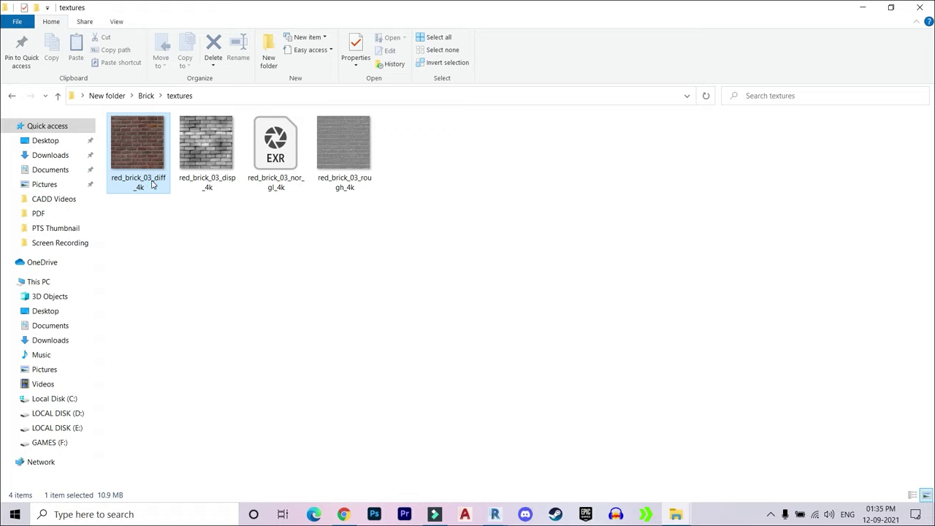
pyautogui.click(488, 311)
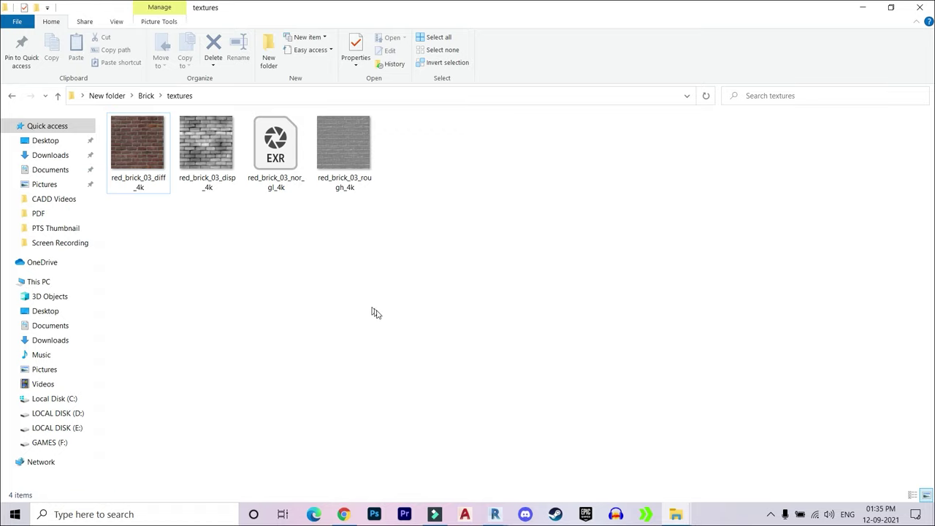
pyautogui.doubleClick(144, 152)
pyautogui.click(483, 455)
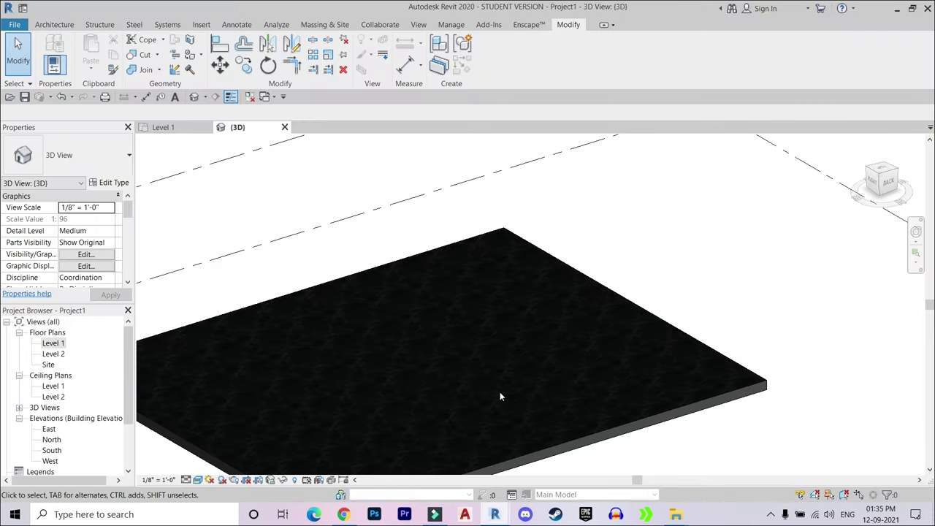
# Open the Level 1 floor plan and pan to an empty area
pyautogui.moveTo(500, 396); pyautogui.dragTo(595, 333, button='middle')
pyautogui.scroll(-2, 595, 334)
pyautogui.doubleClick(51, 343)
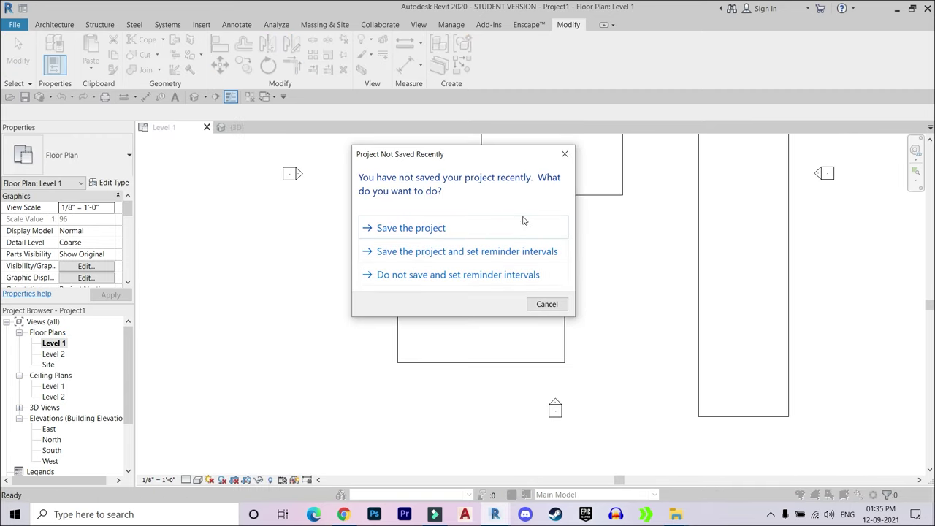
pyautogui.click(564, 154)
pyautogui.scroll(-2, 501, 264)
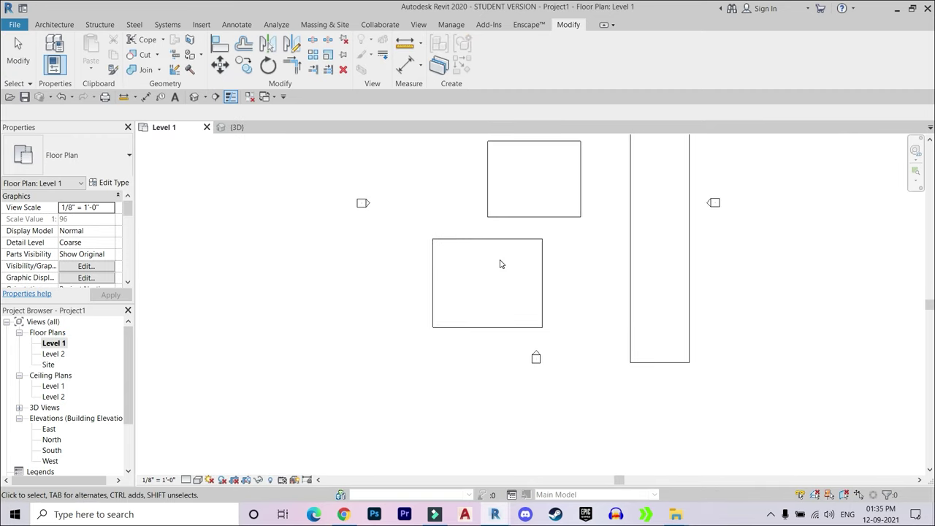
pyautogui.moveTo(493, 276); pyautogui.dragTo(372, 365, button='middle')
pyautogui.scroll(1, 453, 300)
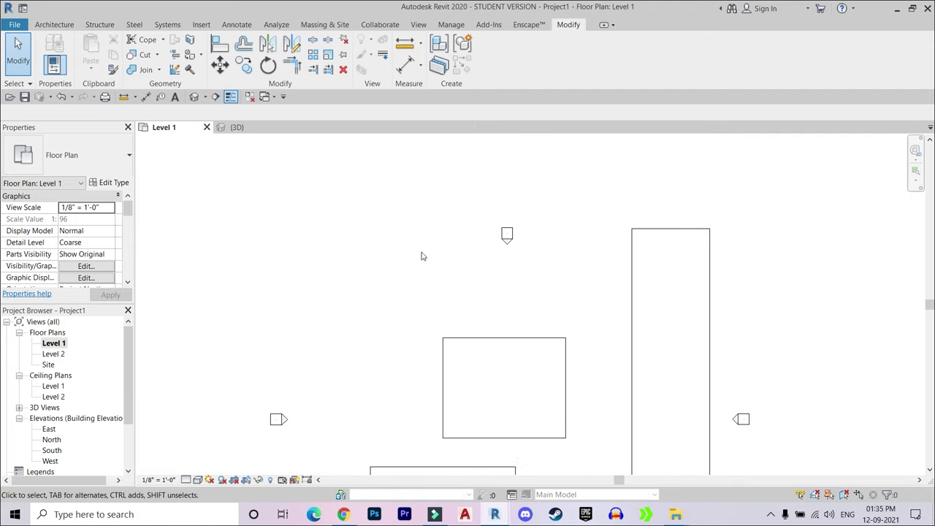
pyautogui.scroll(2, 424, 256)
# Draw a single straight generic wall on Level 1 using the WA command
pyautogui.click(54, 26)
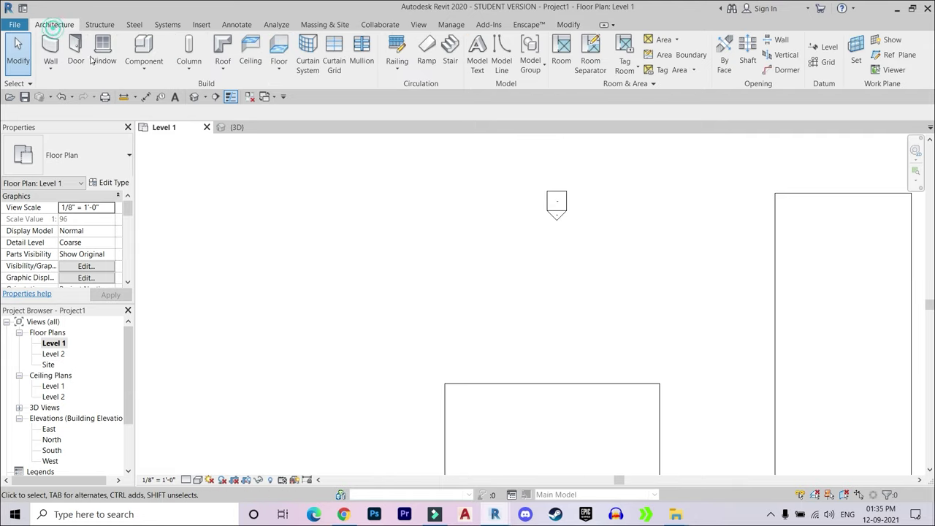
pyautogui.click(51, 68)
pyautogui.click(67, 95)
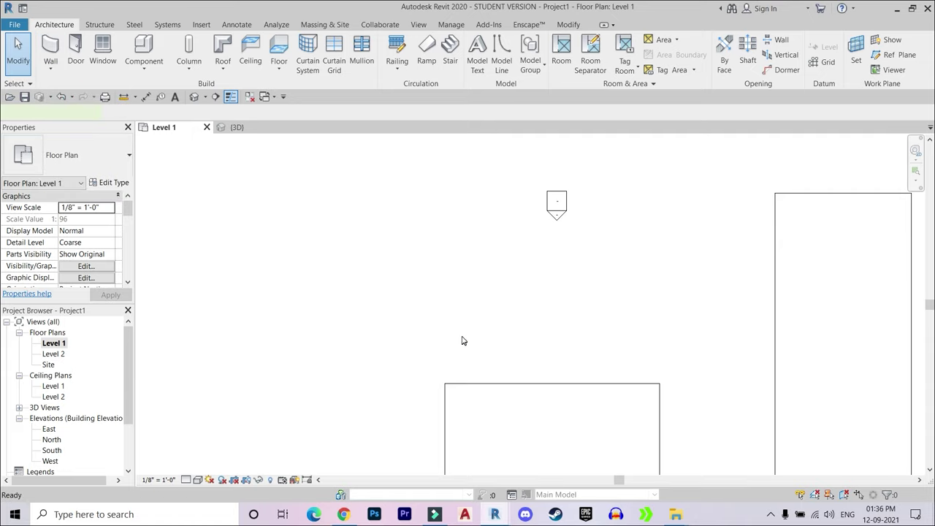
pyautogui.press('w')
pyautogui.press('a')
pyautogui.scroll(3, 438, 334)
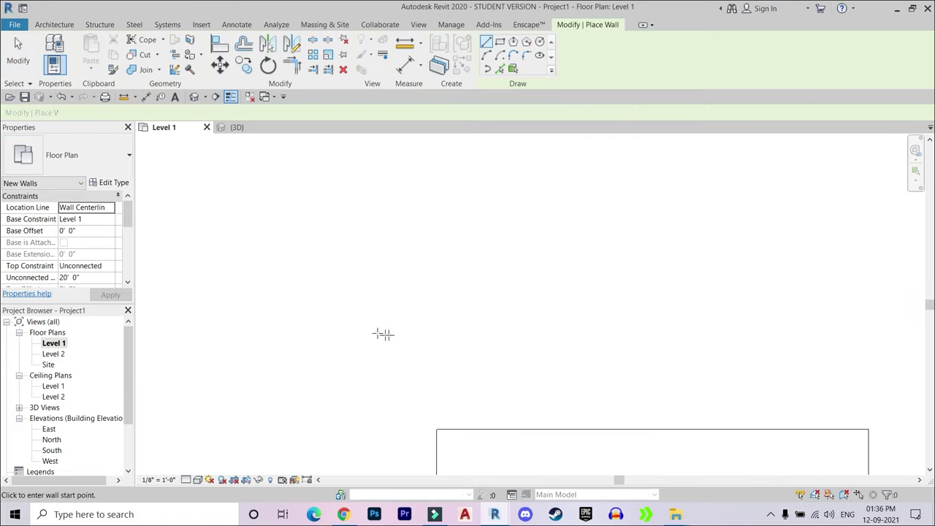
pyautogui.click(355, 325)
pyautogui.scroll(1, 501, 328)
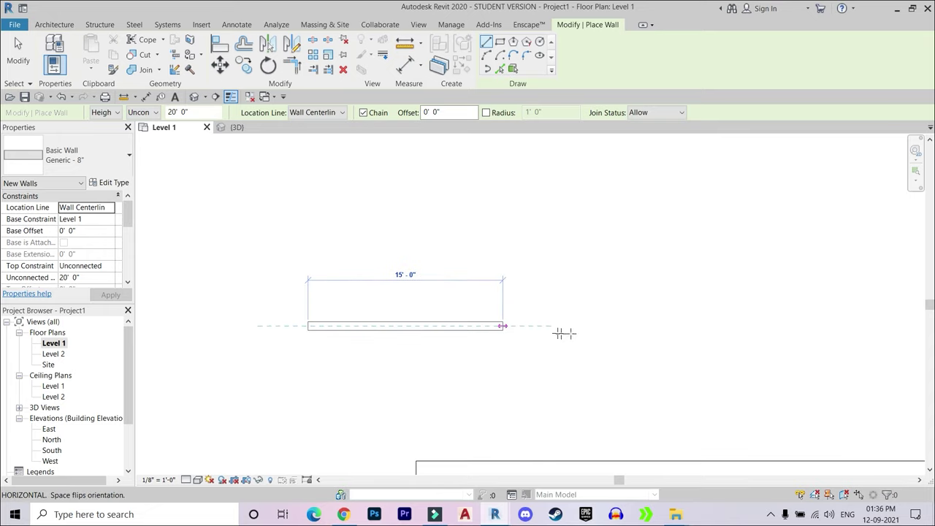
pyautogui.scroll(-1, 677, 337)
pyautogui.moveTo(563, 344); pyautogui.dragTo(482, 333, button='middle')
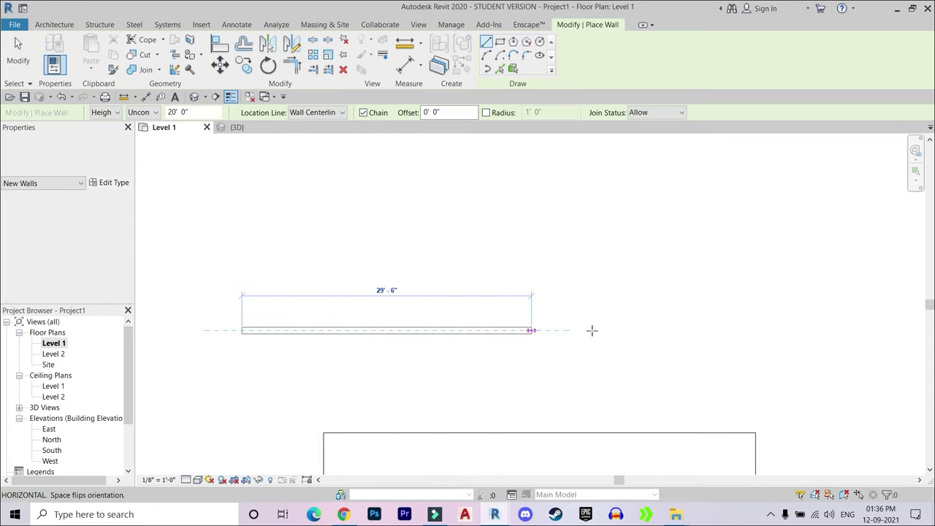
pyautogui.click(598, 331)
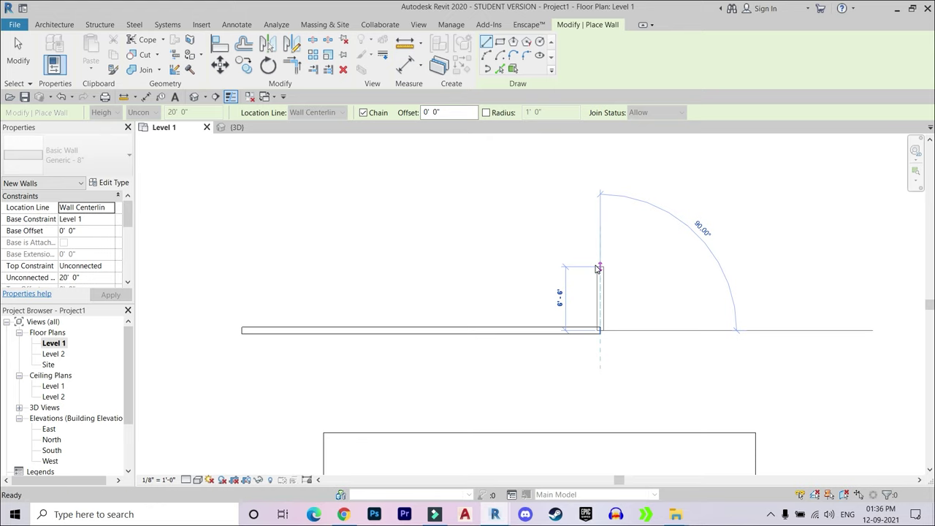
pyautogui.press('Escape')
pyautogui.press('Escape')
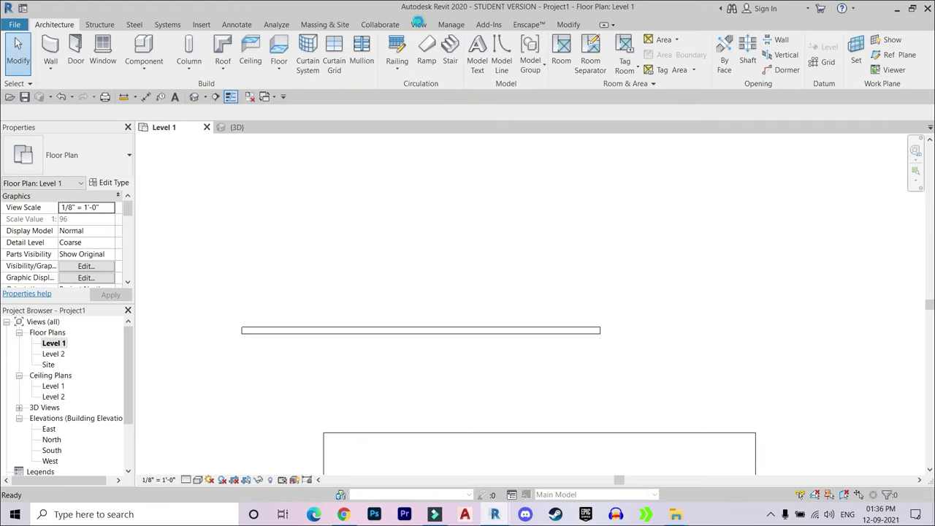
# Switch to the default 3D view and orbit to see the wall beside the slabs
pyautogui.click(418, 24)
pyautogui.click(344, 50)
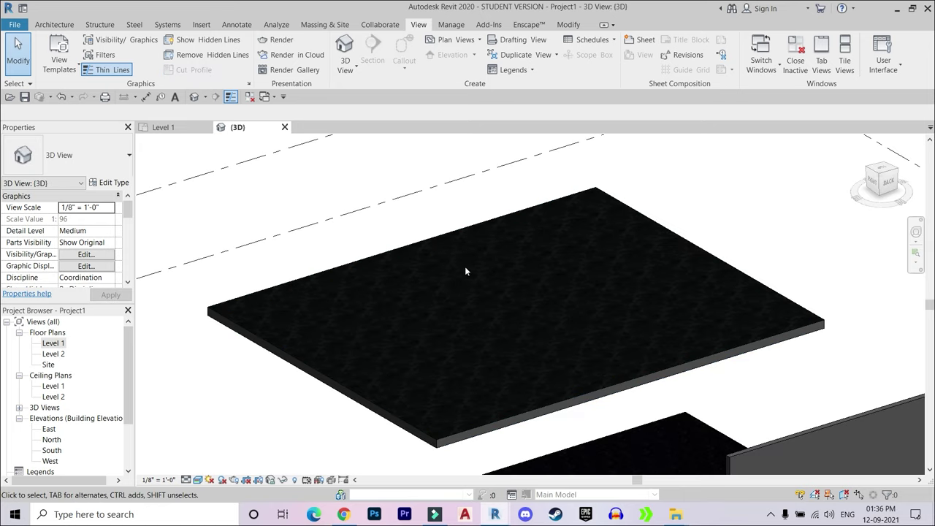
pyautogui.scroll(-3, 439, 275)
pyautogui.scroll(-2, 493, 326)
pyautogui.scroll(2, 534, 328)
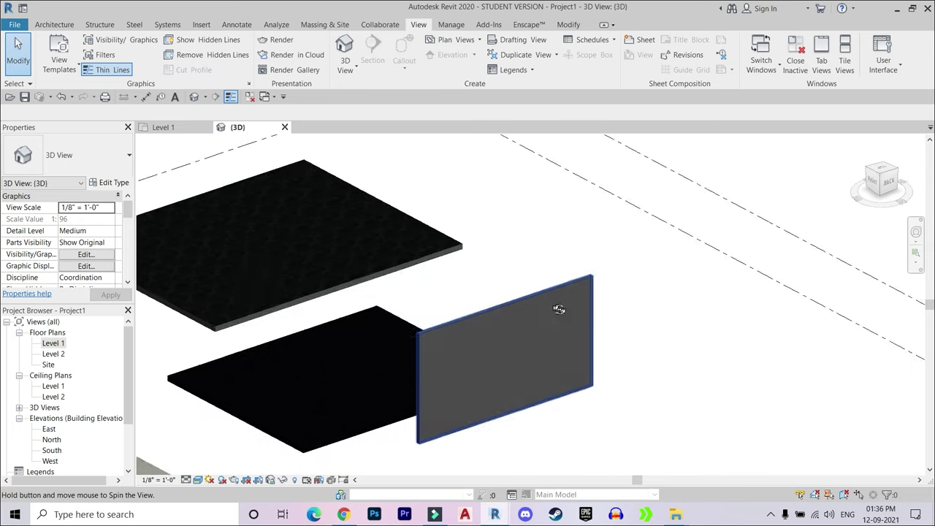
pyautogui.scroll(-1, 541, 292)
pyautogui.scroll(3, 526, 263)
pyautogui.moveTo(518, 273); pyautogui.dragTo(391, 203, button='middle')
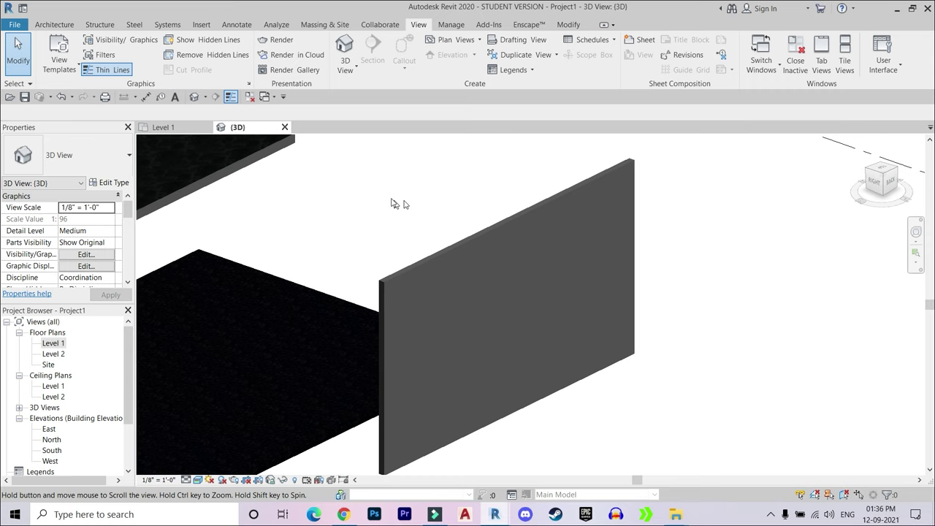
# Create a new material and name it Brick Texture
pyautogui.click(439, 25)
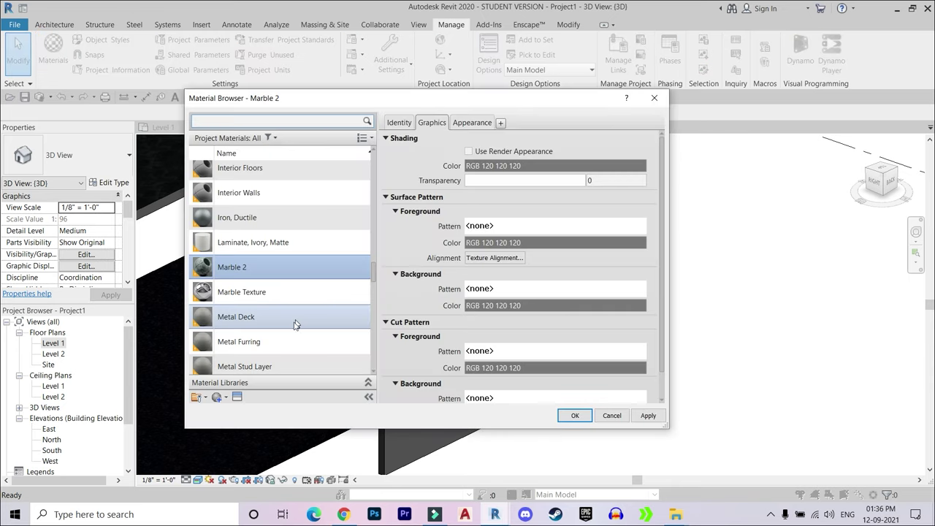
pyautogui.click(222, 396)
pyautogui.click(227, 410)
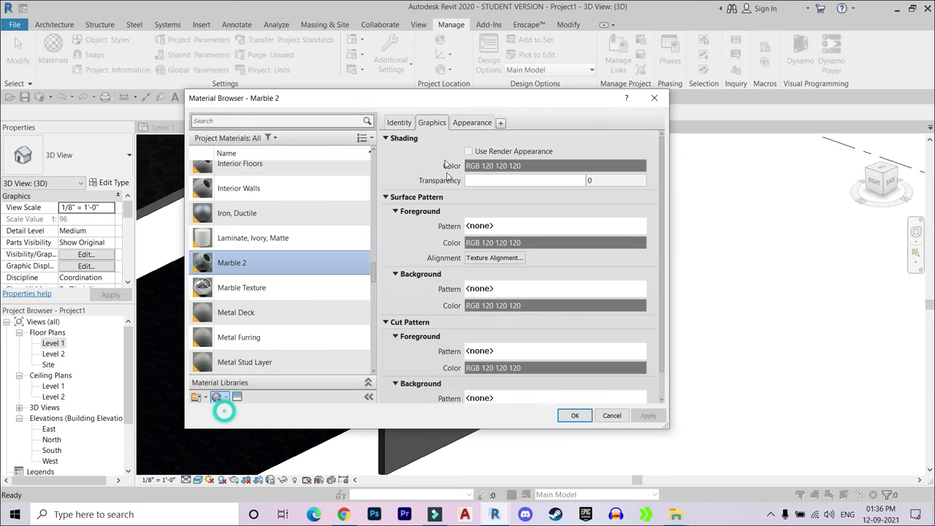
pyautogui.click(409, 124)
pyautogui.tripleClick(544, 138)
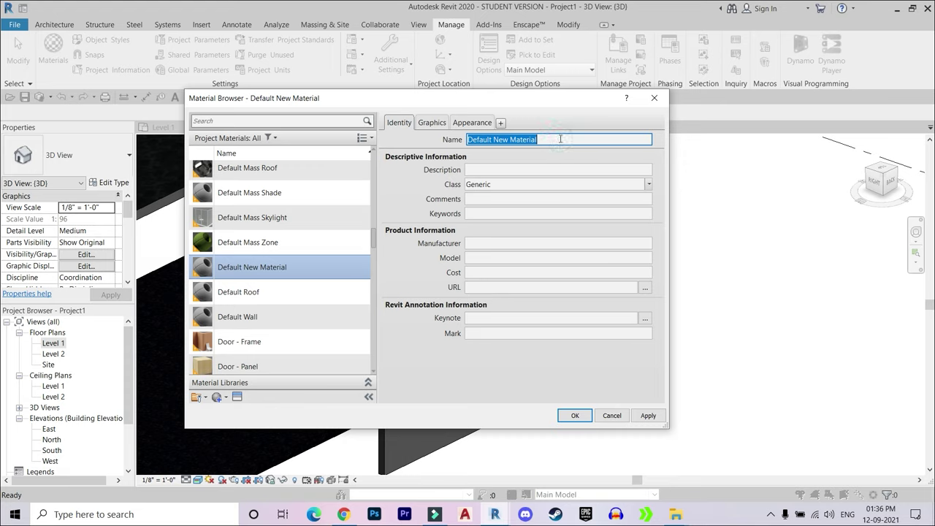
pyautogui.write('Brick Tex')
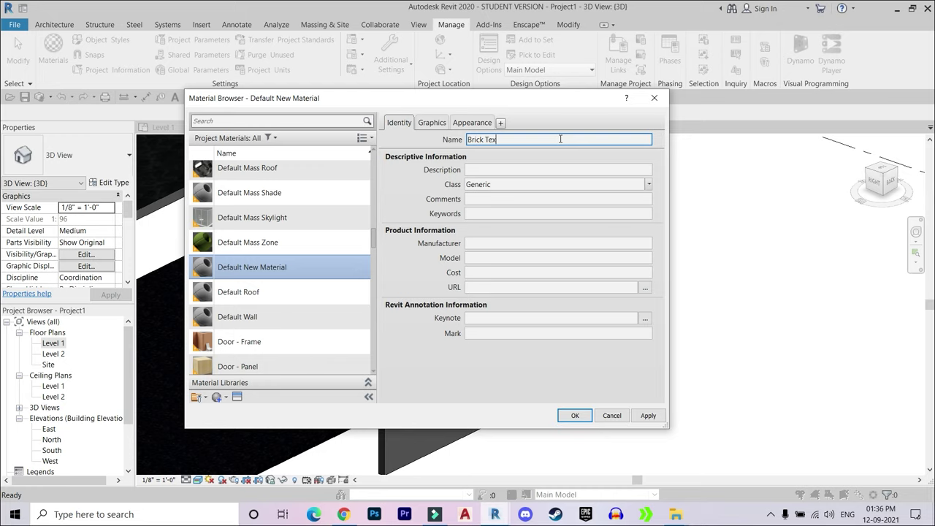
pyautogui.write('ture')
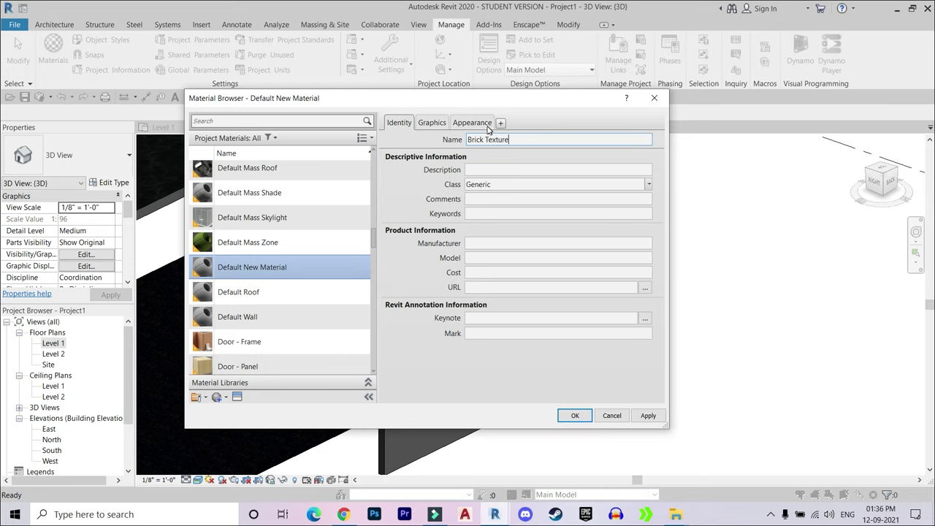
# Pick red_brick_03_diff_4k from New folder > Brick as the material's appearance image
pyautogui.click(476, 125)
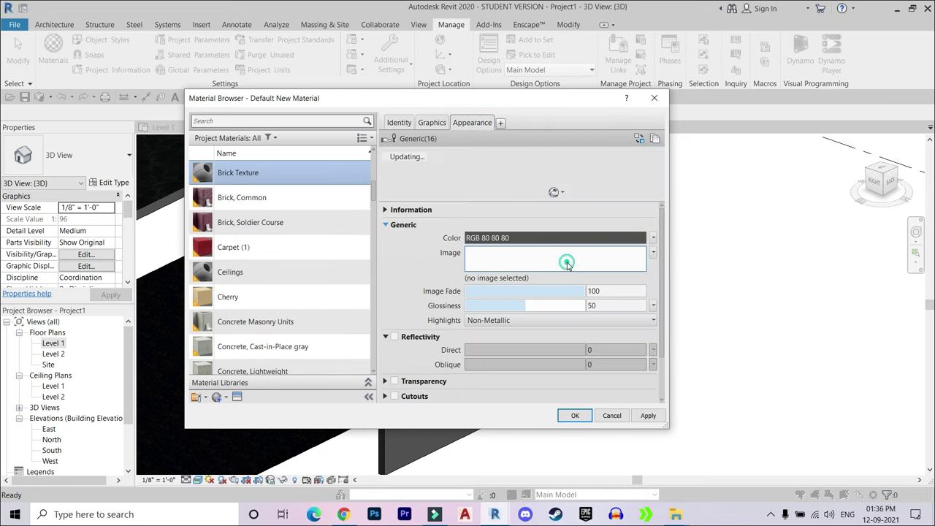
pyautogui.click(555, 259)
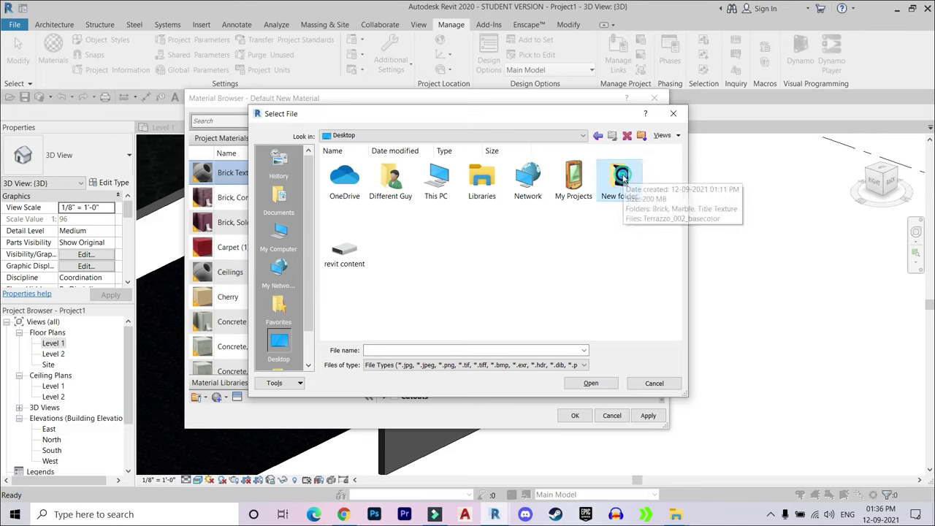
pyautogui.doubleClick(628, 186)
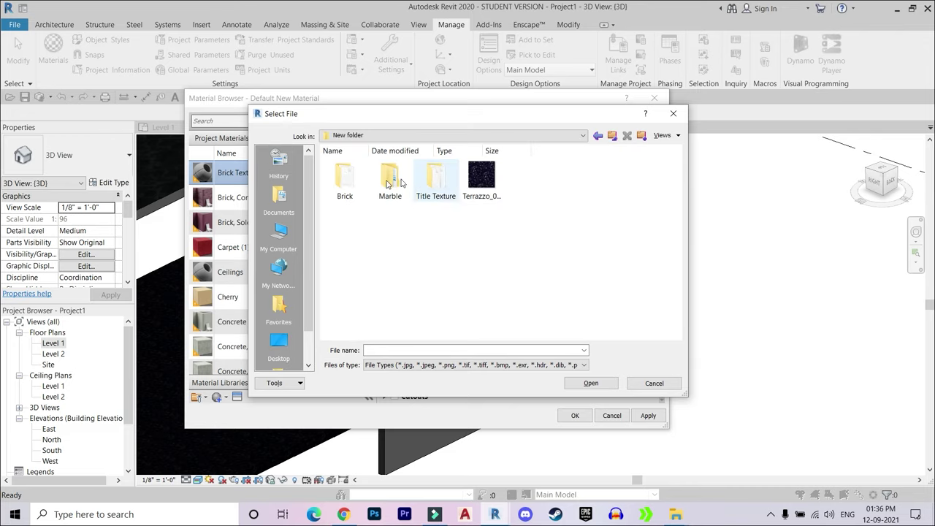
pyautogui.doubleClick(345, 182)
pyautogui.doubleClick(345, 182)
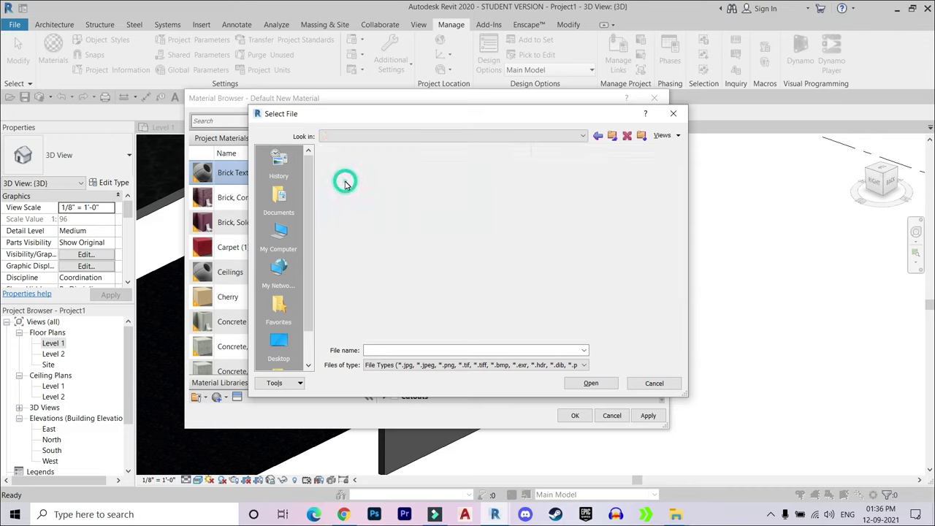
pyautogui.click(344, 179)
# Load red_brick_03_diff_4k.jpg, set its sample size to 3'-0", and confirm the material
pyautogui.click(584, 383)
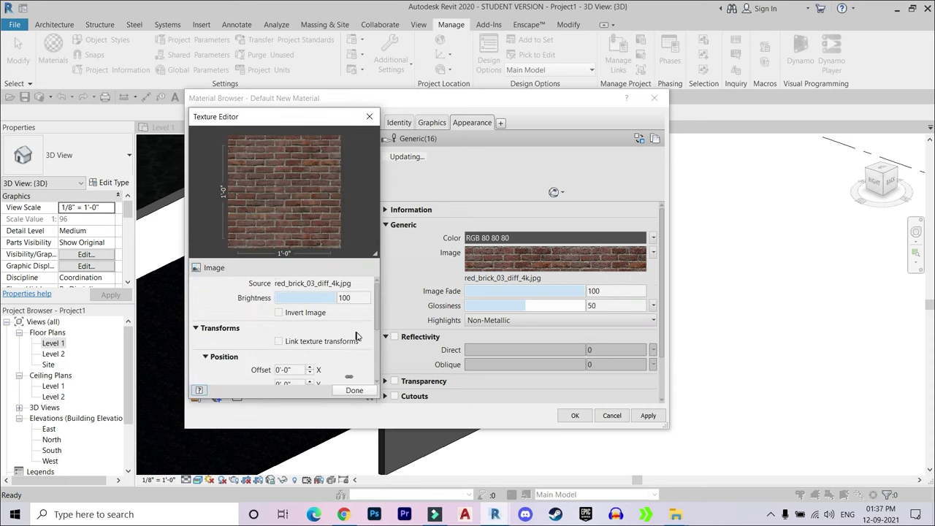
pyautogui.scroll(-3, 357, 335)
pyautogui.moveTo(296, 317); pyautogui.dragTo(247, 311)
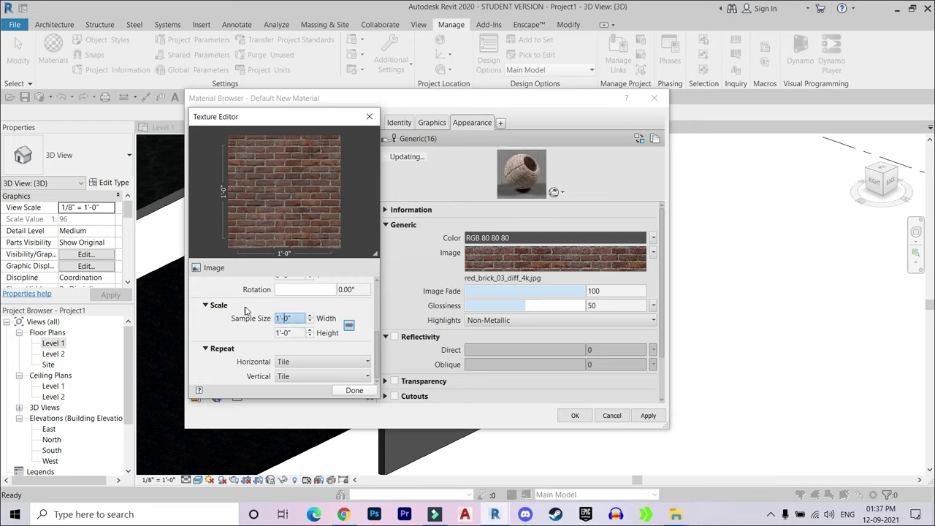
pyautogui.moveTo(296, 318); pyautogui.dragTo(220, 309)
pyautogui.press('Tab')
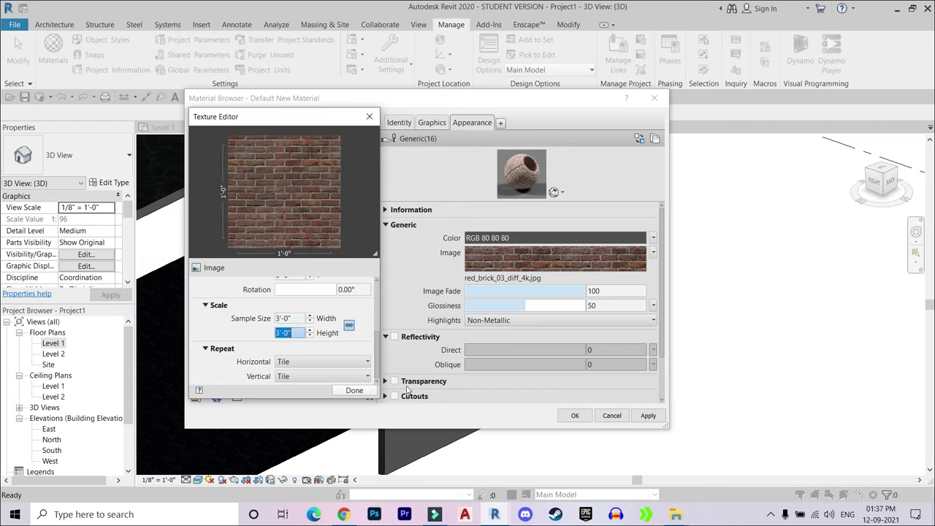
pyautogui.click(366, 392)
pyautogui.click(575, 414)
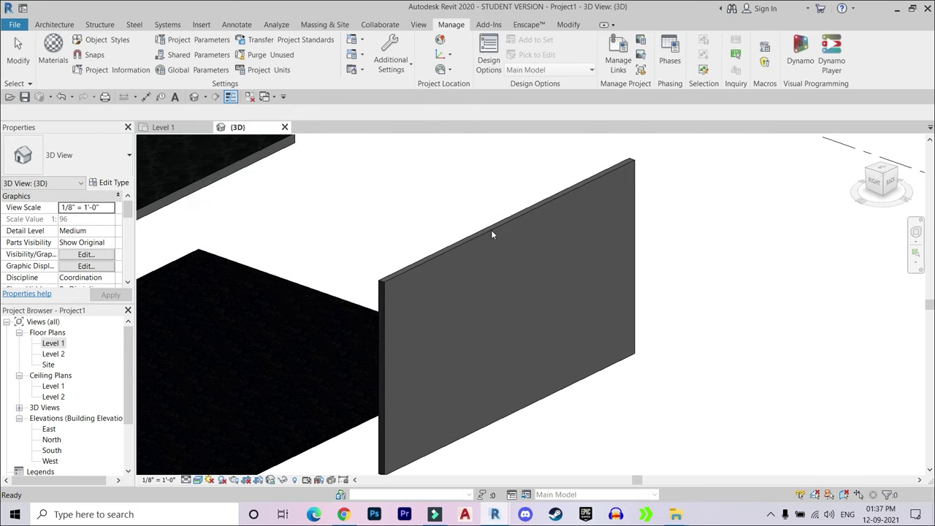
# Duplicate the wall's type as Generic - 8" 2 with Brick Texture on its structure layer
pyautogui.click(492, 232)
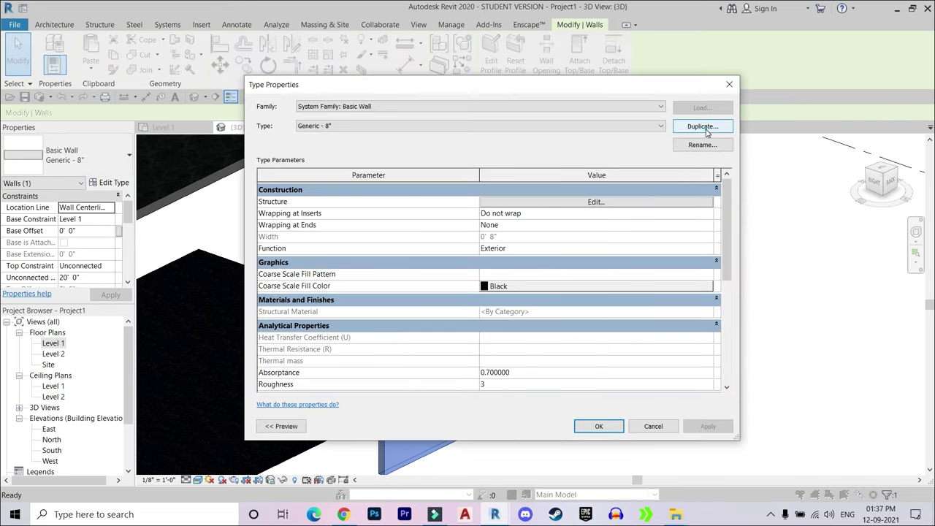
pyautogui.click(702, 126)
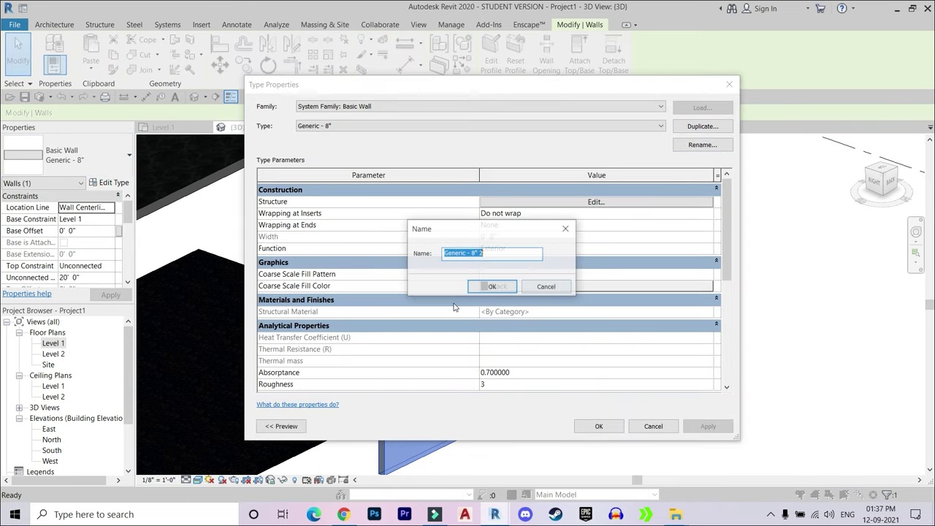
pyautogui.click(500, 286)
pyautogui.click(574, 204)
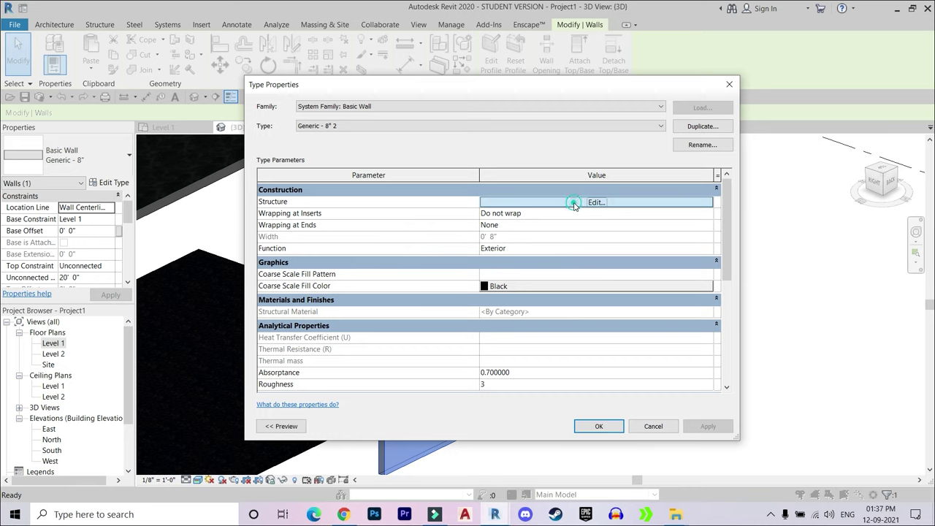
pyautogui.click(595, 203)
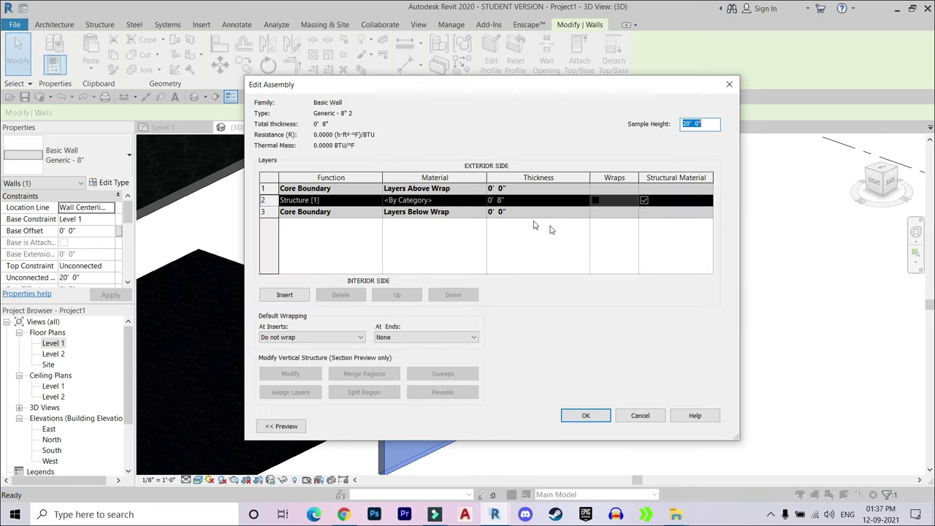
pyautogui.click(481, 200)
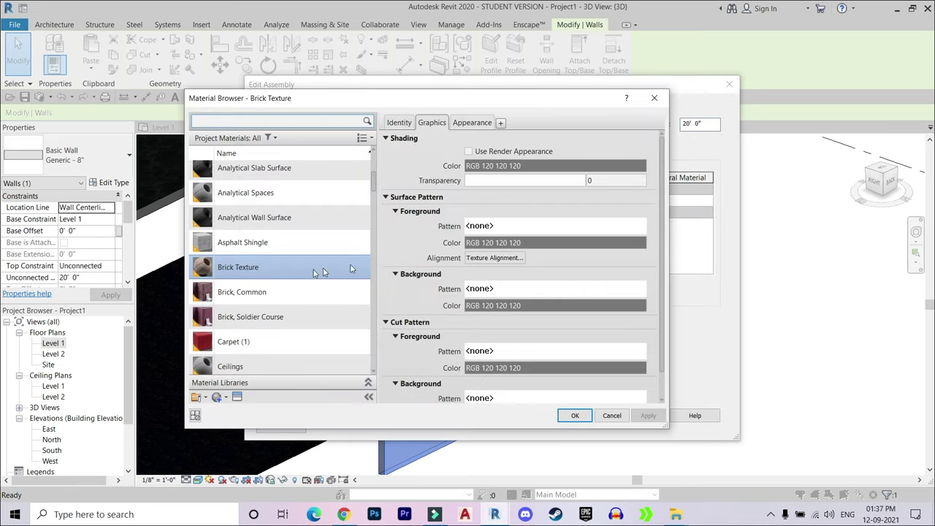
pyautogui.click(575, 415)
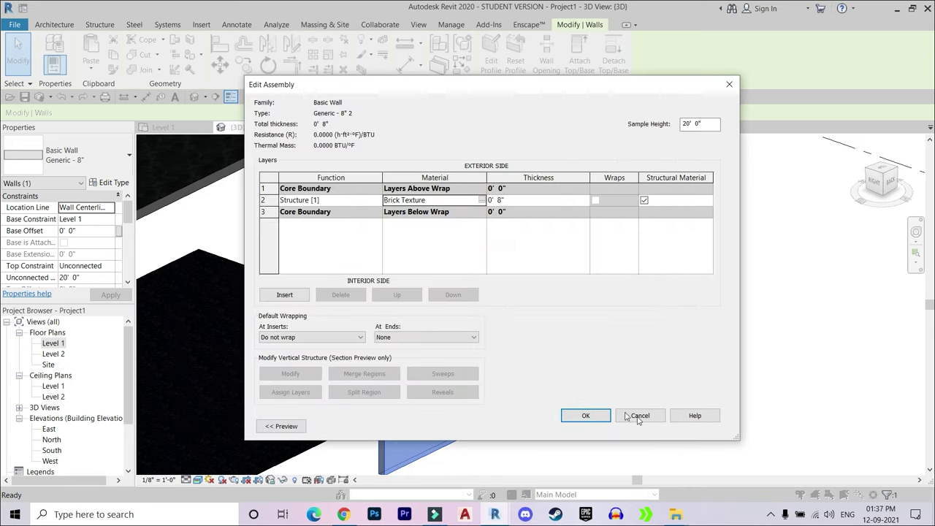
pyautogui.click(585, 415)
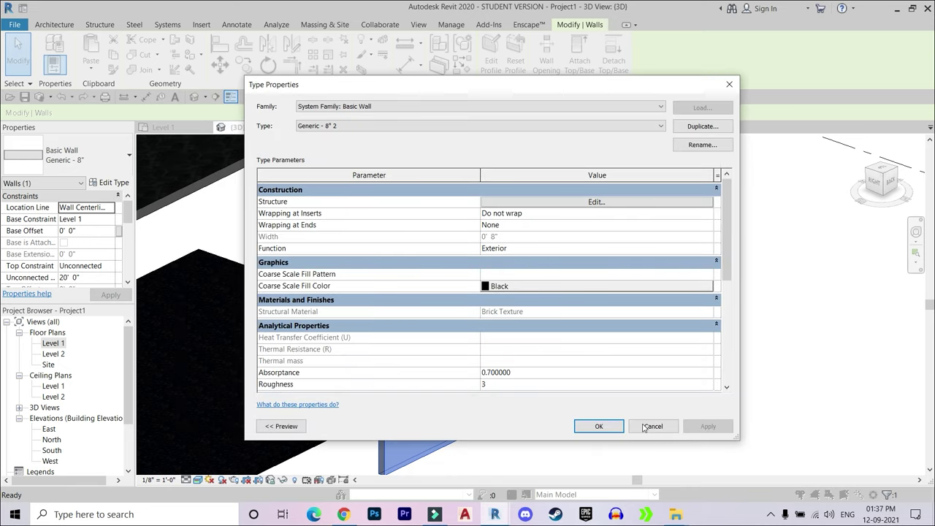
pyautogui.click(598, 426)
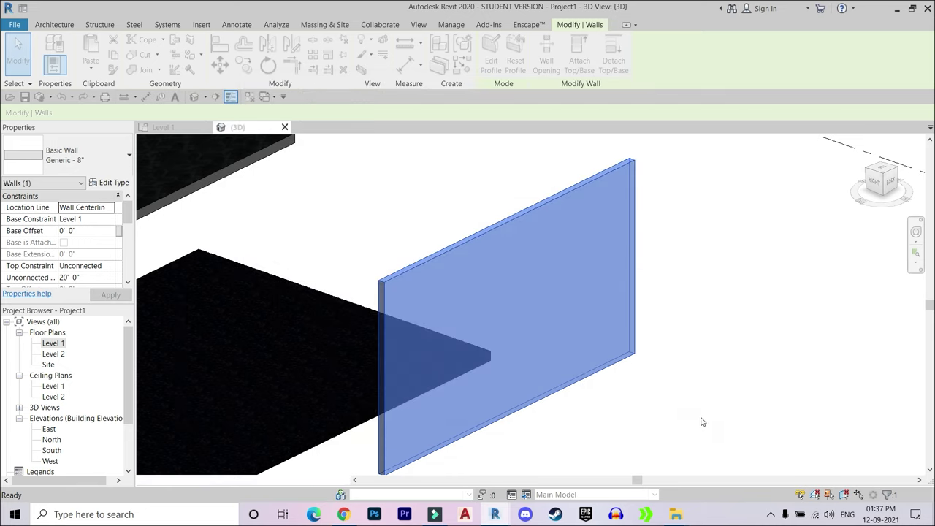
# Deselect the wall, then orbit and pan so the textured wall faces the camera
pyautogui.click(692, 354)
pyautogui.scroll(2, 485, 311)
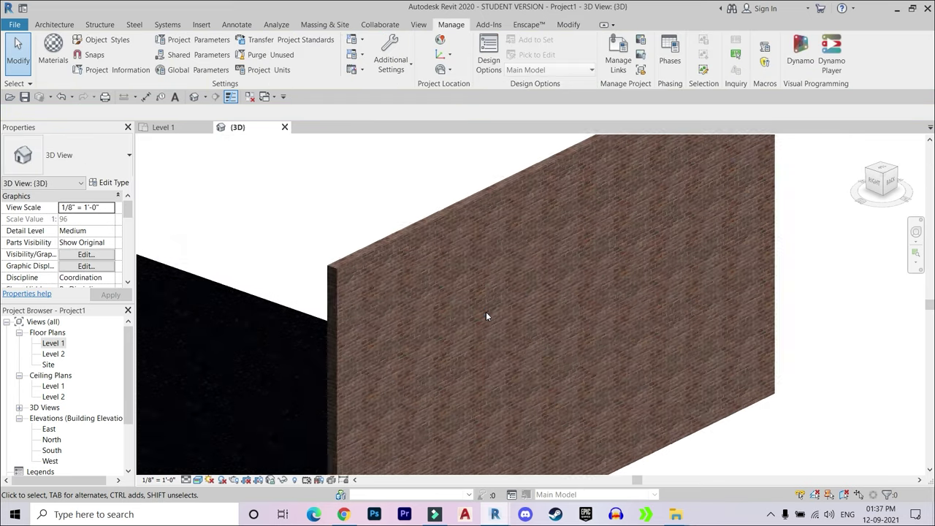
pyautogui.scroll(2, 515, 292)
pyautogui.scroll(2, 515, 295)
pyautogui.moveTo(526, 286)
pyautogui.keyDown('shift'); pyautogui.mouseDown(button='middle')
pyautogui.moveTo(476, 256)
pyautogui.moveTo(528, 236)
pyautogui.mouseUp(button='middle'); pyautogui.keyUp('shift')
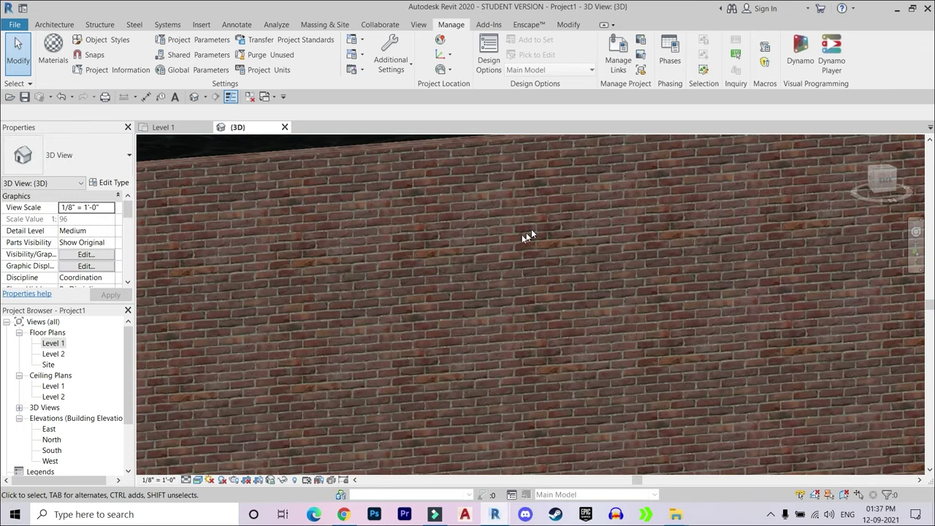
pyautogui.scroll(2, 458, 256)
pyautogui.scroll(2, 457, 256)
pyautogui.moveTo(494, 358); pyautogui.dragTo(455, 217, button='middle')
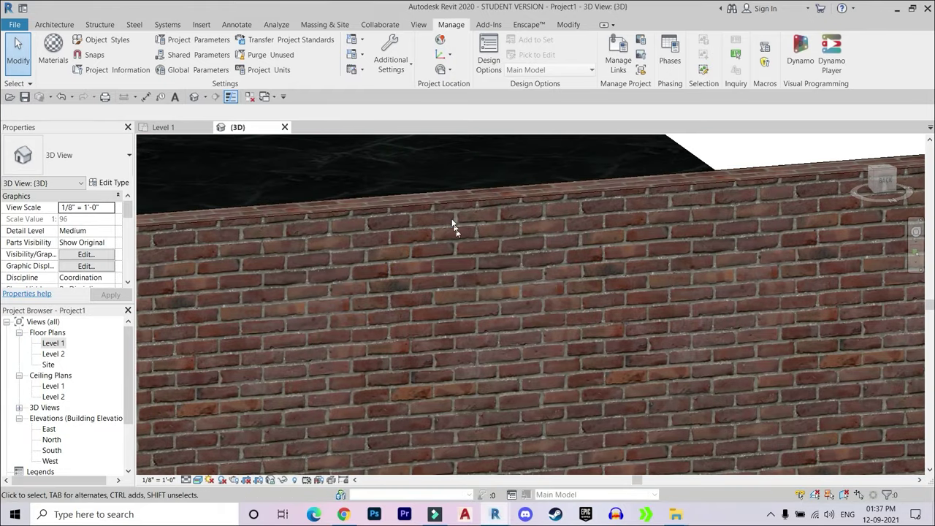
# Zoom in and out on the wall to inspect the red brick coursing and mortar
pyautogui.scroll(1, 451, 218)
pyautogui.scroll(2, 451, 218)
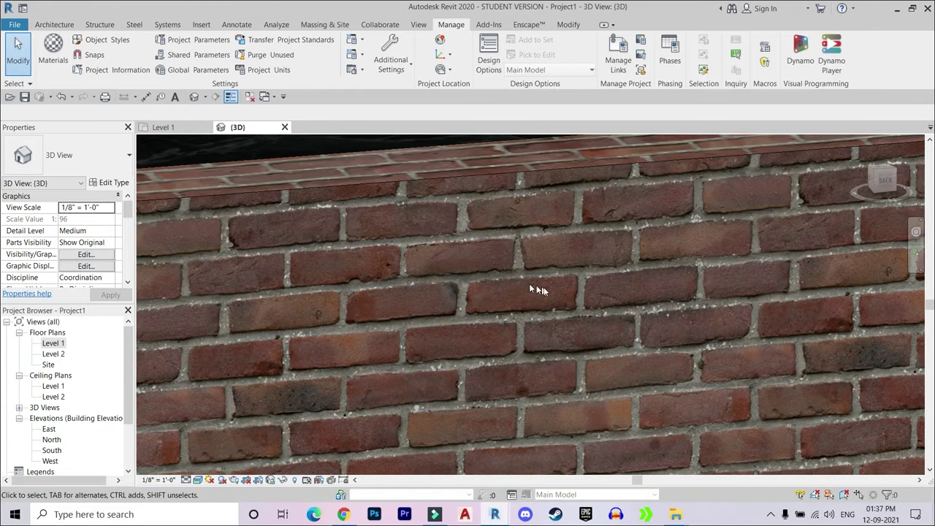
pyautogui.scroll(-2, 567, 307)
pyautogui.scroll(-2, 567, 308)
pyautogui.scroll(-2, 564, 282)
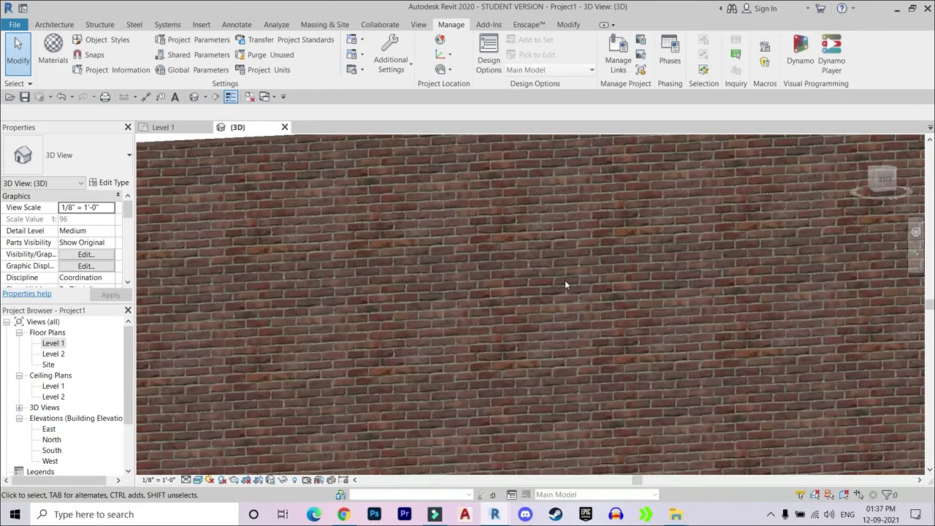
pyautogui.scroll(-2, 565, 281)
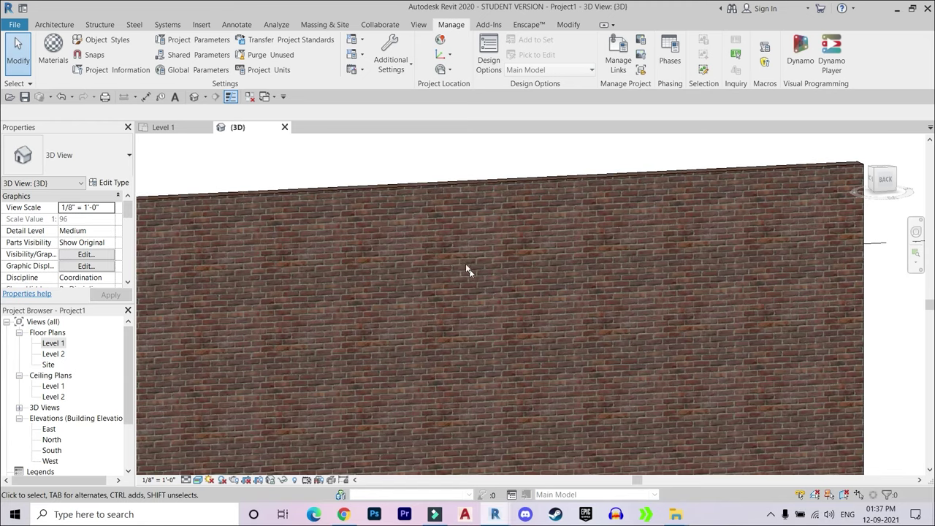
pyautogui.scroll(2, 471, 232)
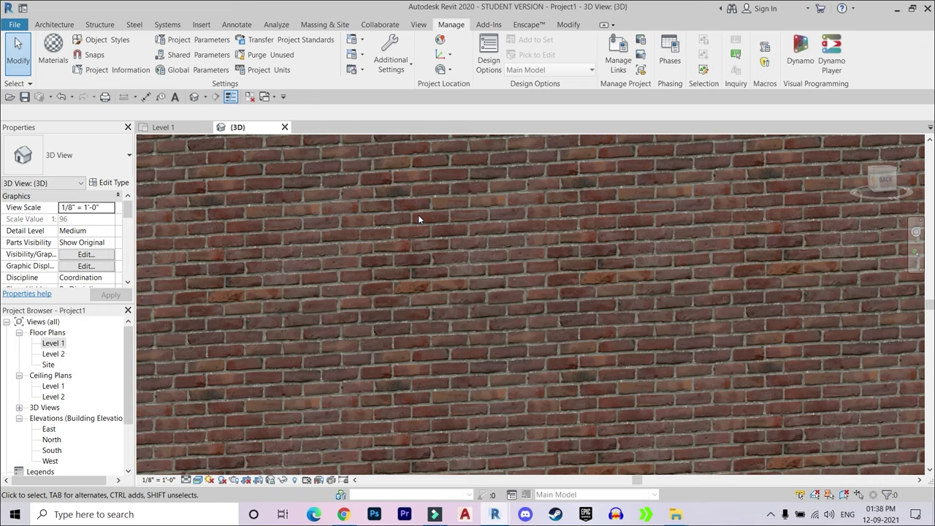
pyautogui.scroll(1, 318, 211)
pyautogui.scroll(1, 319, 211)
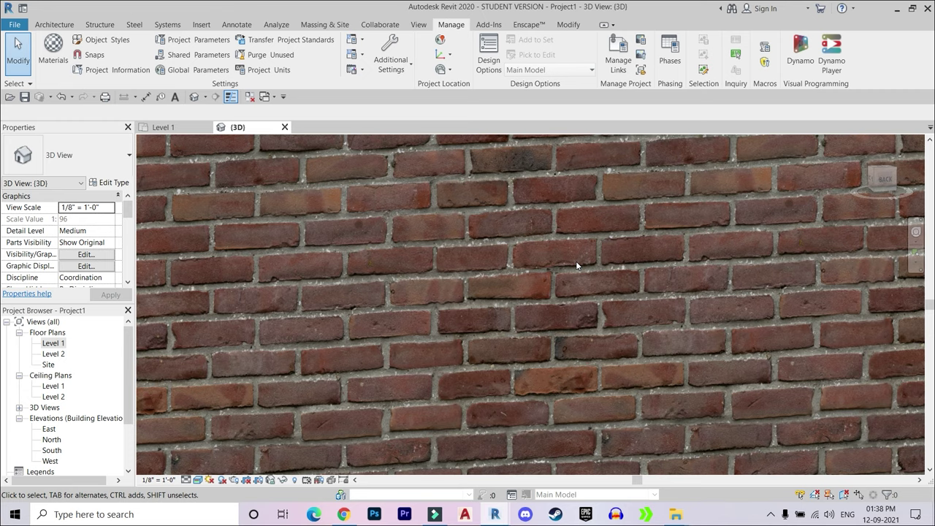
pyautogui.scroll(-2, 501, 273)
pyautogui.scroll(-2, 593, 270)
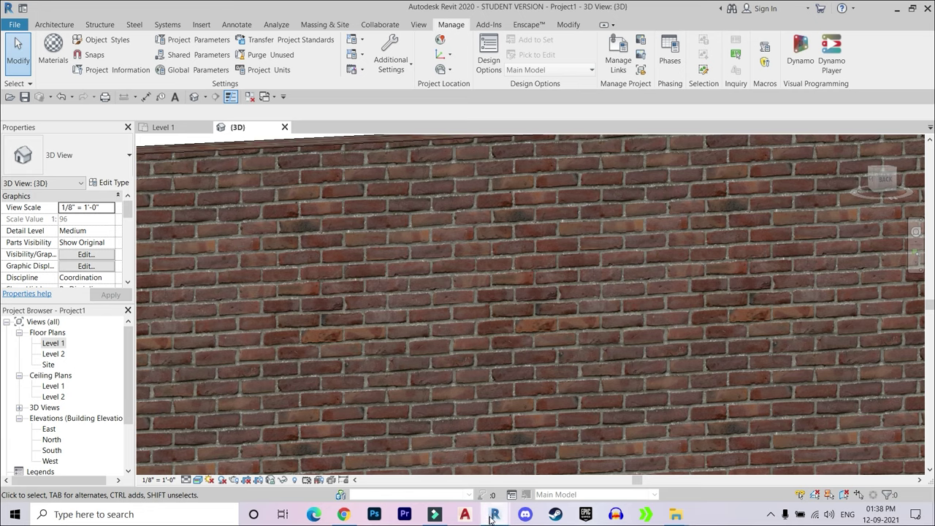
# In Enscape, fly the camera to the brick wall, viewing it head-on and at an angle, then go to Chrome
pyautogui.moveTo(434, 514)
pyautogui.click(529, 473)
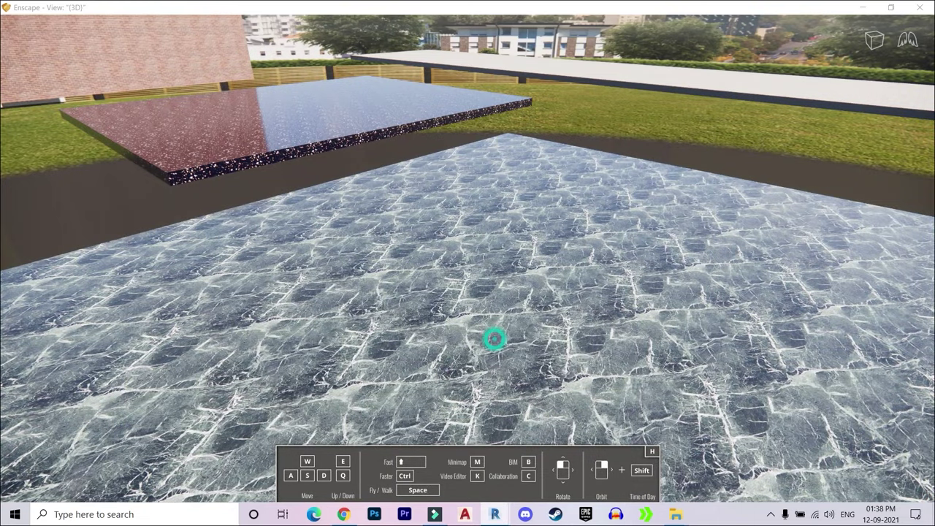
pyautogui.moveTo(494, 338); pyautogui.dragTo(495, 220)
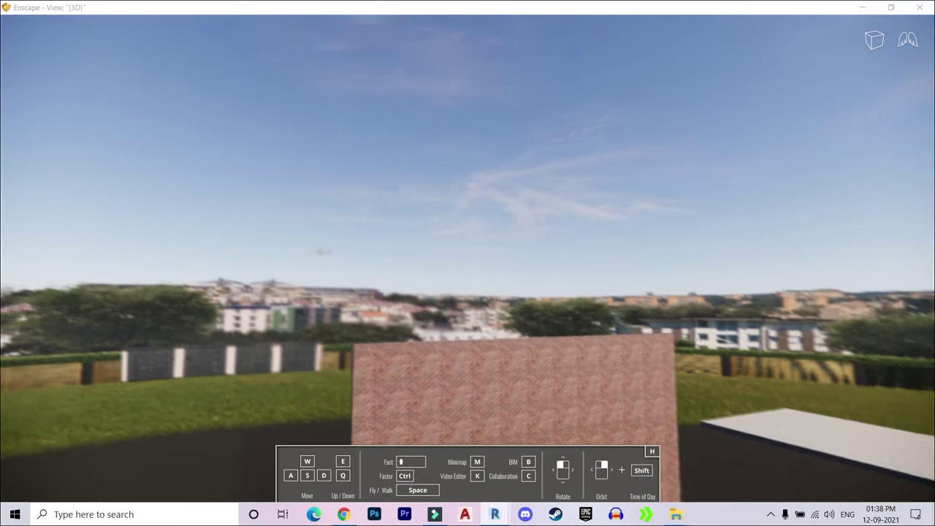
pyautogui.moveTo(494, 219); pyautogui.dragTo(494, 336)
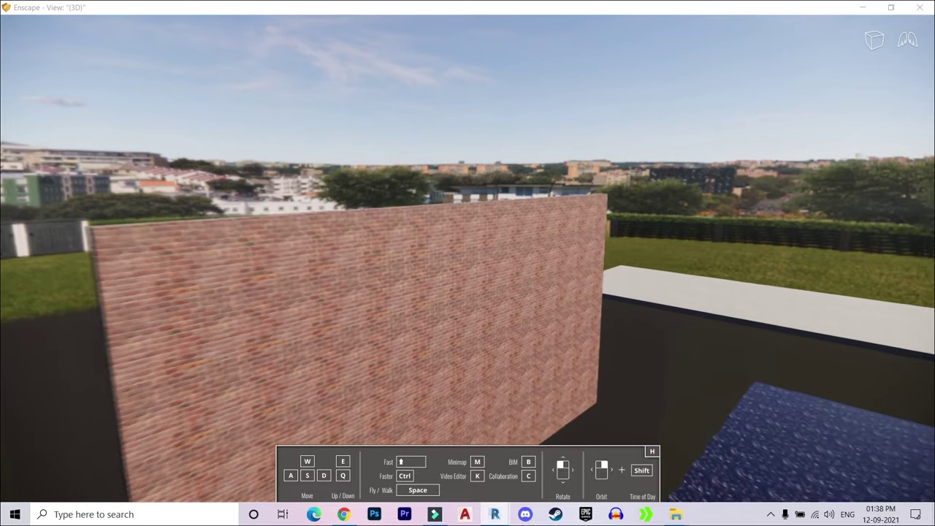
pyautogui.press('w')
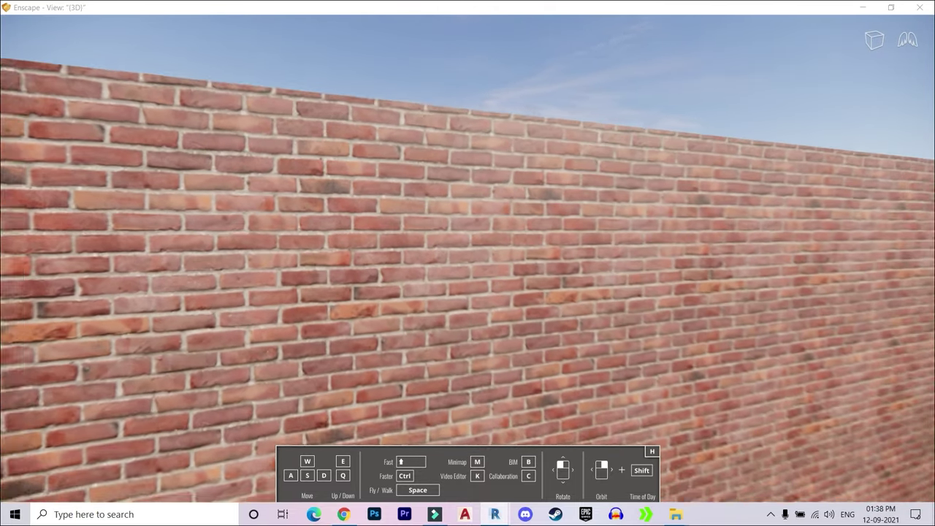
pyautogui.moveTo(511, 285); pyautogui.dragTo(563, 284)
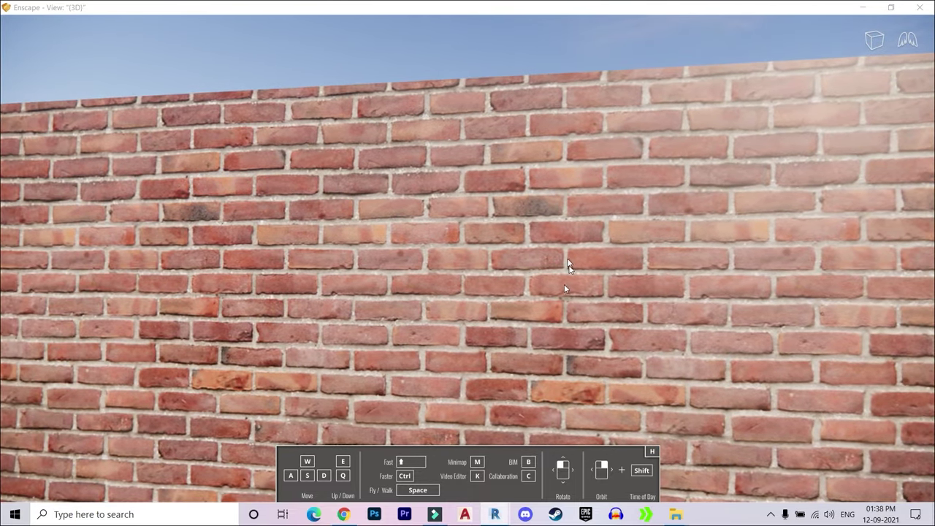
pyautogui.moveTo(429, 175); pyautogui.dragTo(393, 175)
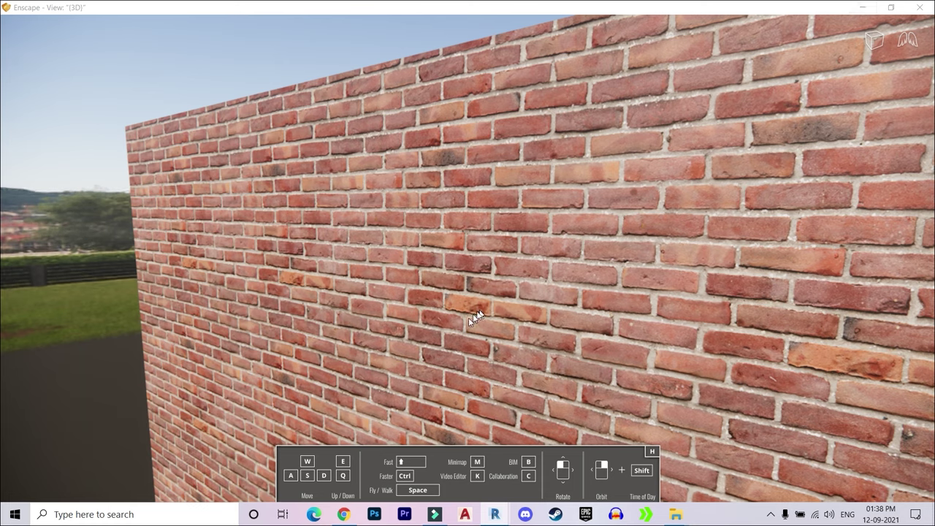
pyautogui.click(343, 514)
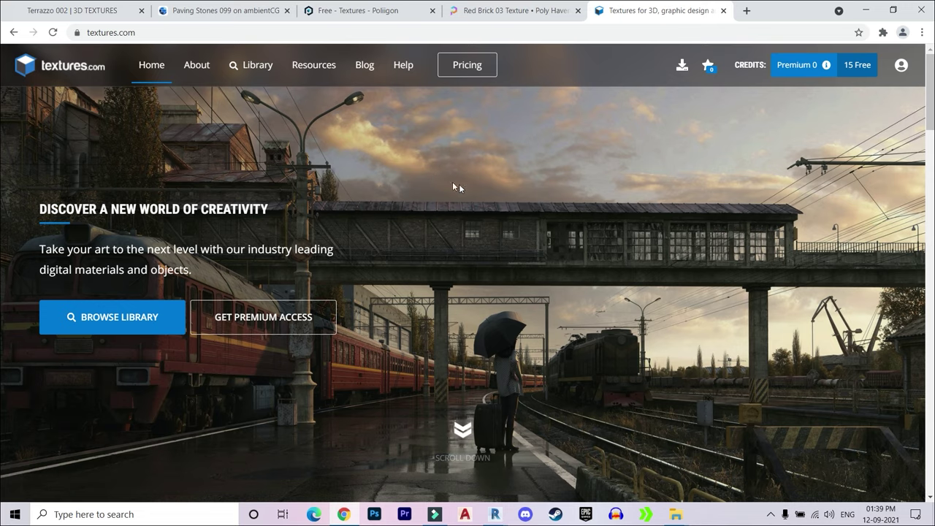
pyautogui.scroll(-5, 564, 243)
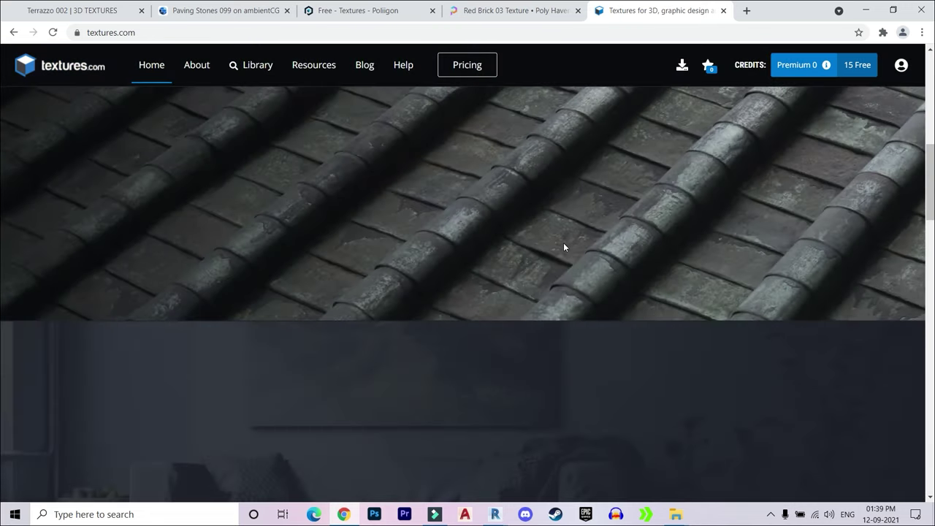
pyautogui.scroll(-5, 563, 246)
pyautogui.scroll(-5, 563, 246)
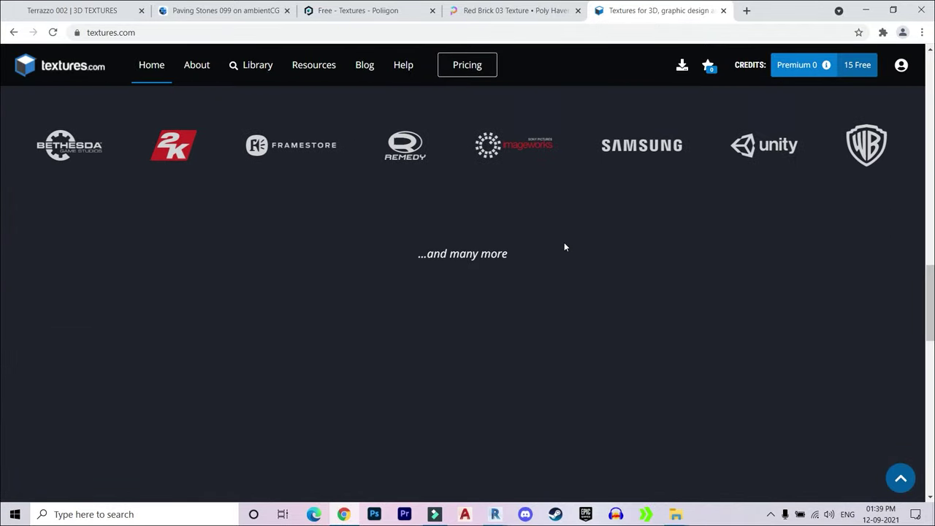
pyautogui.scroll(2, 371, 223)
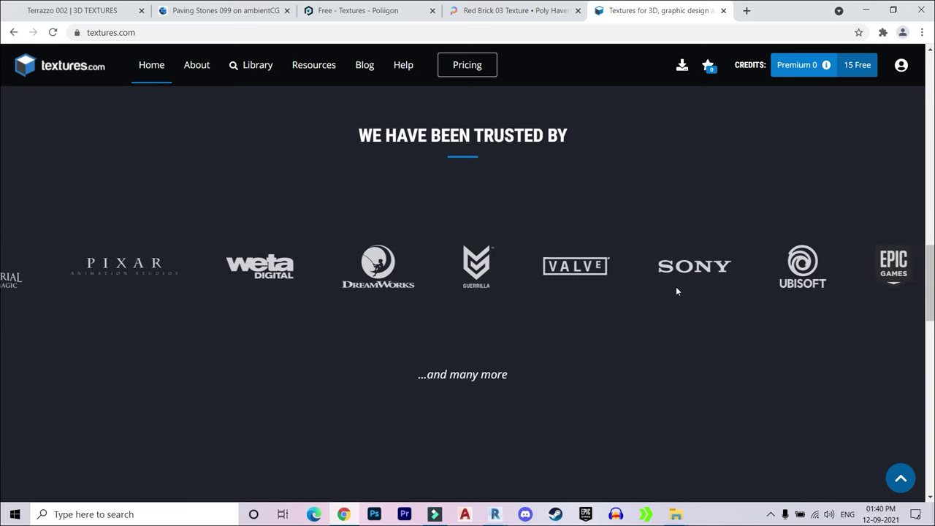
pyautogui.scroll(10, 708, 264)
pyautogui.scroll(4, 707, 264)
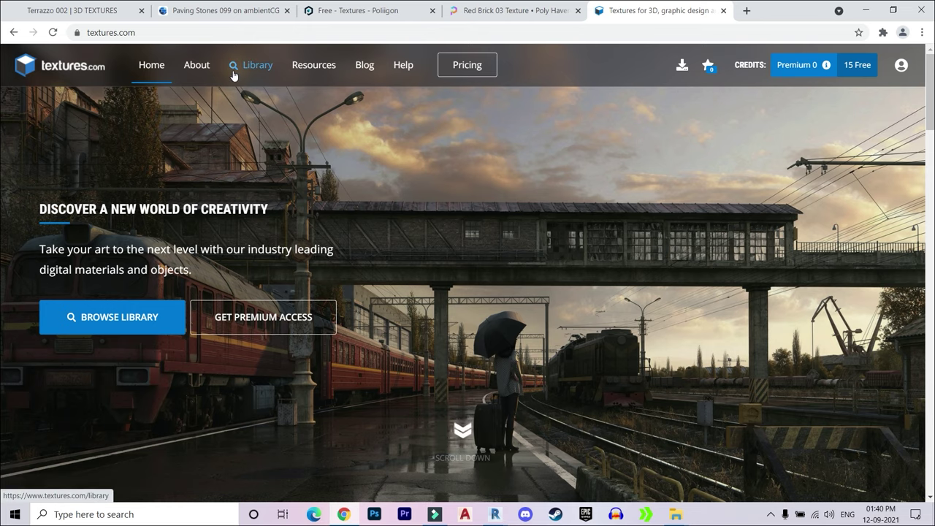
# Open the textures.com Library's PBR Materials and scroll through the Brick Walls grid
pyautogui.click(257, 66)
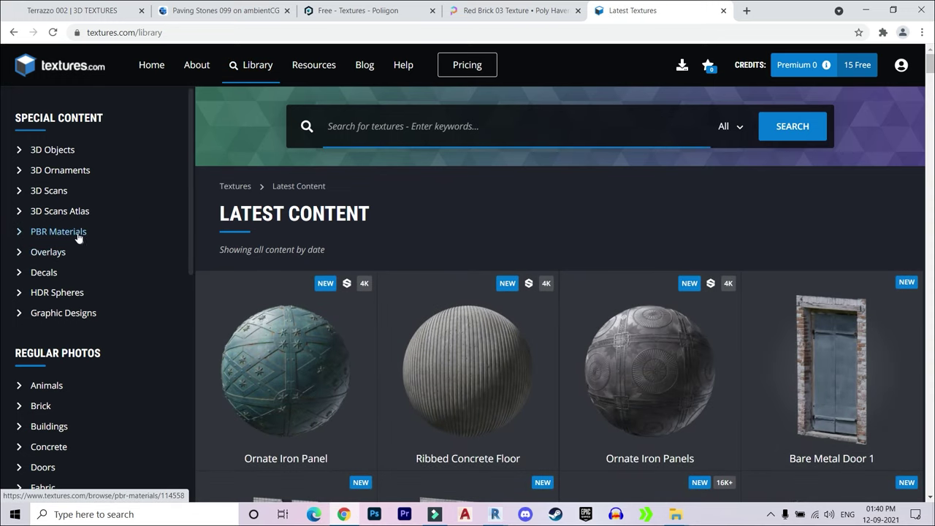
pyautogui.click(76, 232)
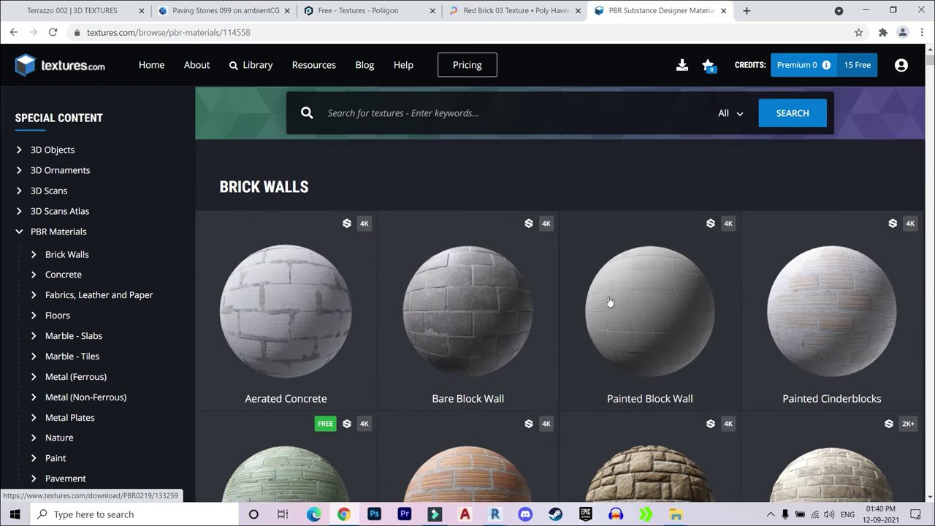
pyautogui.scroll(-3, 599, 300)
pyautogui.scroll(-1, 577, 301)
pyautogui.scroll(-1, 540, 307)
pyautogui.scroll(-2, 532, 309)
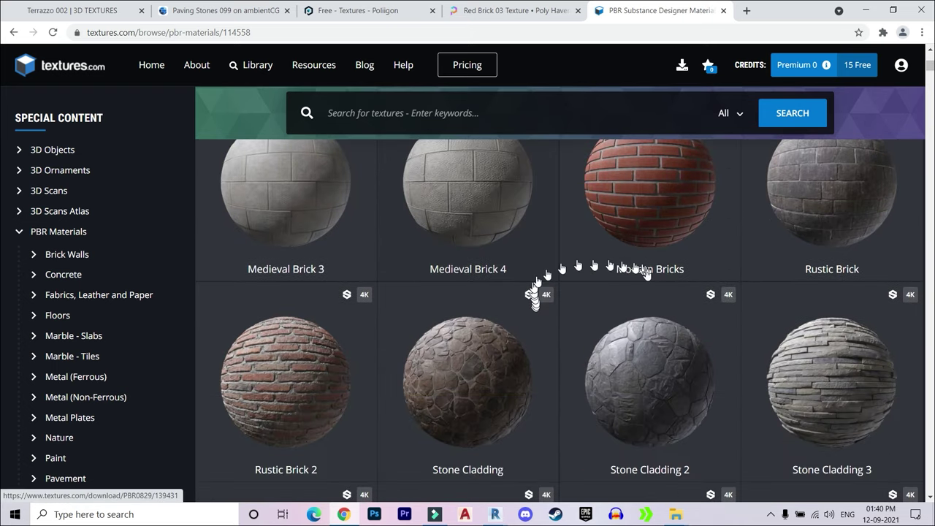
pyautogui.scroll(-5, 530, 295)
# Scroll back to Stone Cladding 4–7 and open the Stone Cladding 6 download page
pyautogui.scroll(2, 547, 294)
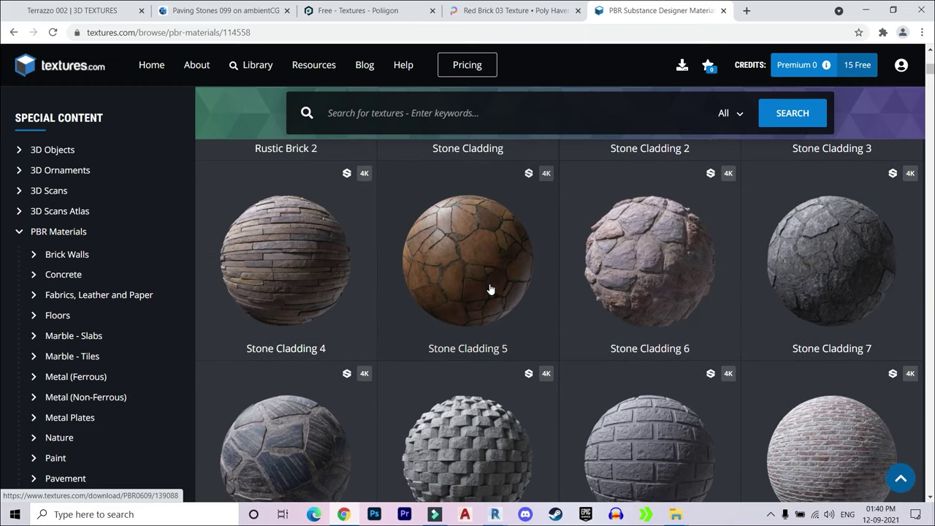
pyautogui.scroll(-3, 604, 340)
pyautogui.scroll(-4, 650, 307)
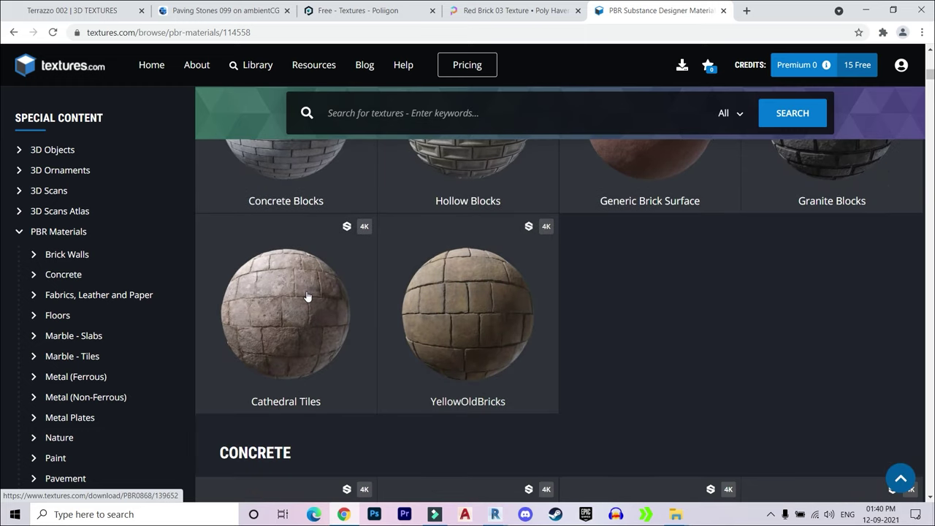
pyautogui.scroll(2, 538, 261)
pyautogui.scroll(2, 682, 261)
pyautogui.scroll(2, 680, 251)
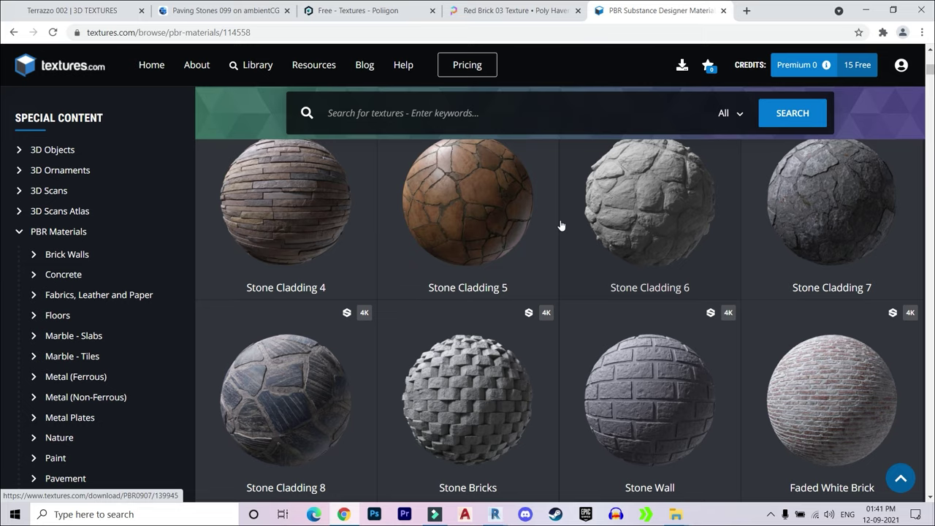
pyautogui.click(645, 219)
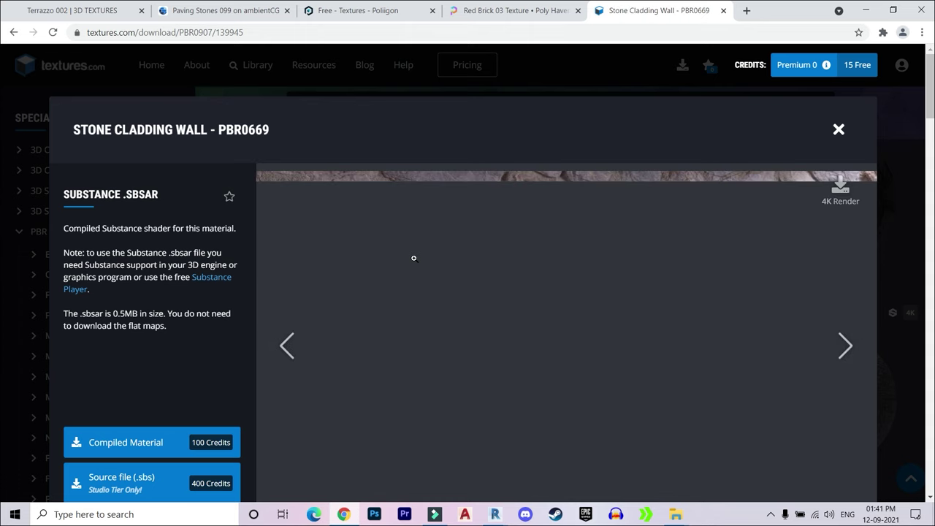
# Download the Albedo 1024x1024 flat map of Stone Cladding 6 into the Downloads folder
pyautogui.scroll(-2, 535, 312)
pyautogui.scroll(-5, 535, 316)
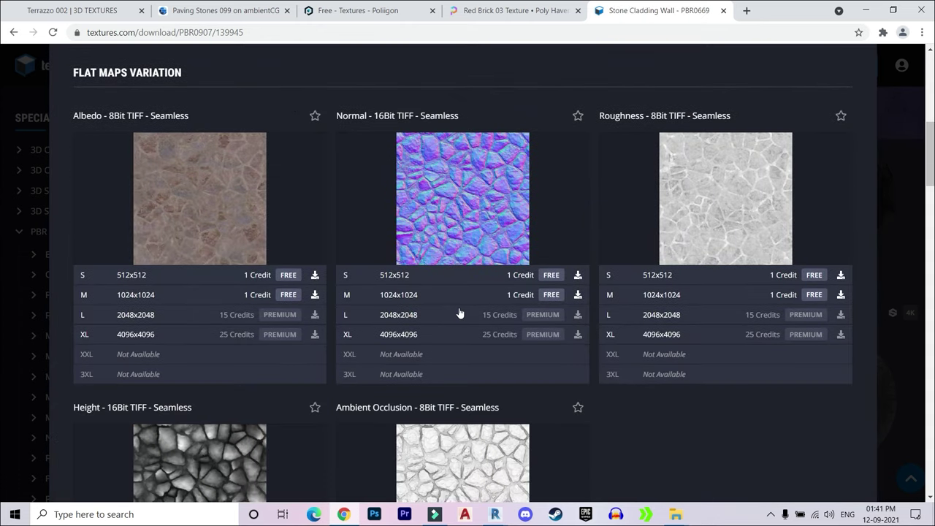
pyautogui.scroll(-2, 344, 294)
pyautogui.scroll(1, 274, 196)
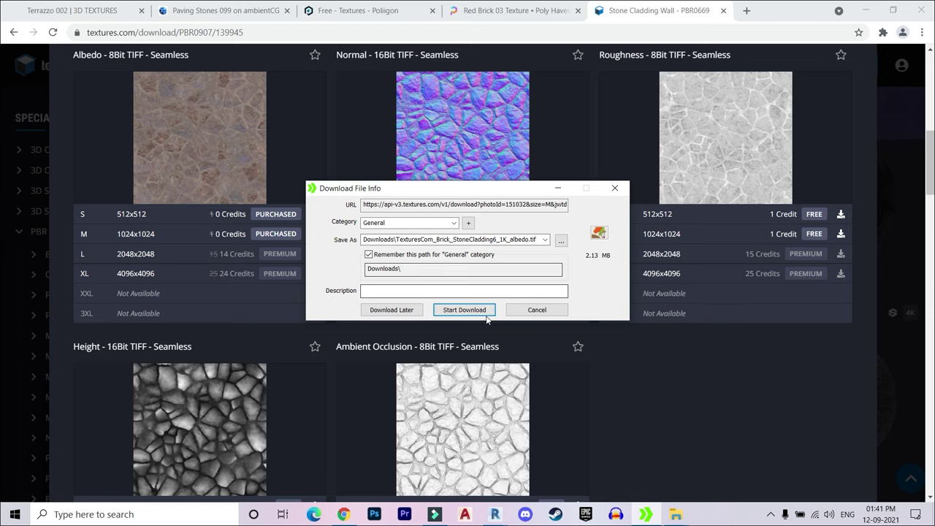
pyautogui.click(464, 309)
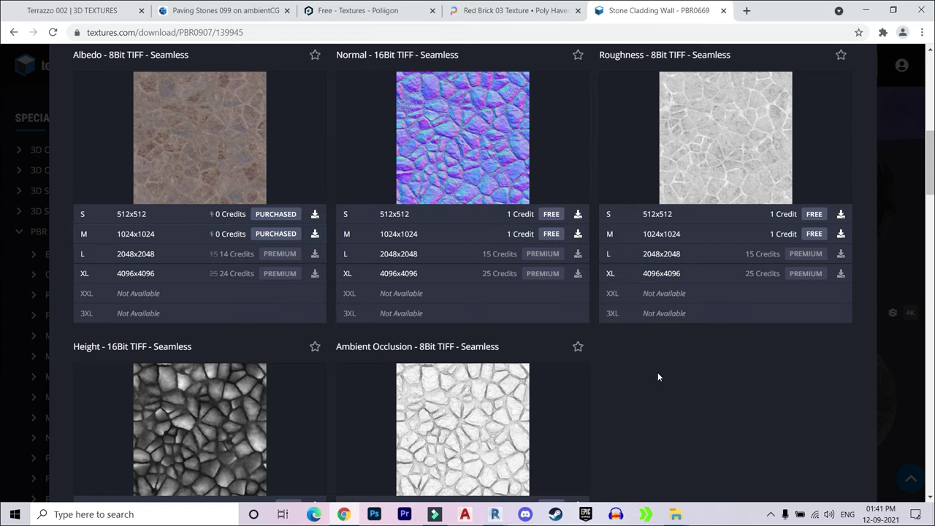
pyautogui.moveTo(676, 514)
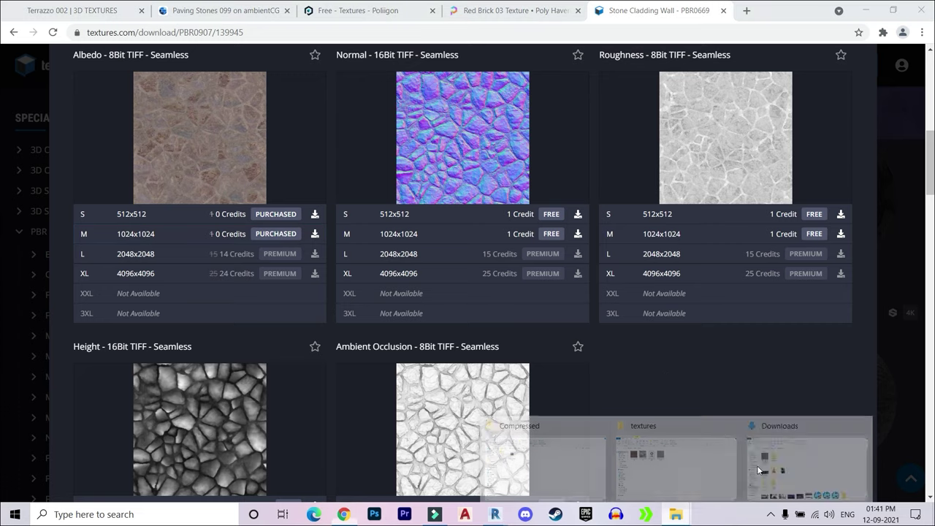
pyautogui.click(760, 469)
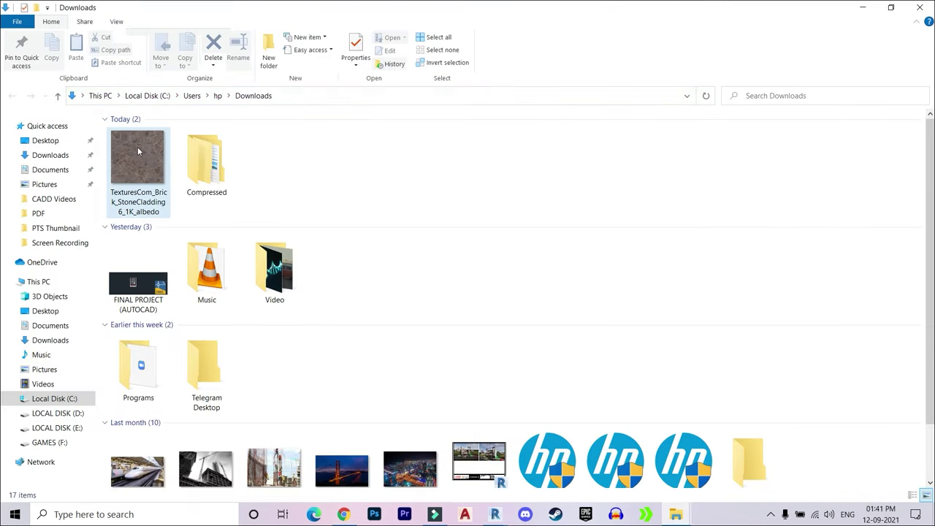
# Open the downloaded StoneCladding6_1K_albedo image, then go back to New folder in the textures window
pyautogui.doubleClick(165, 154)
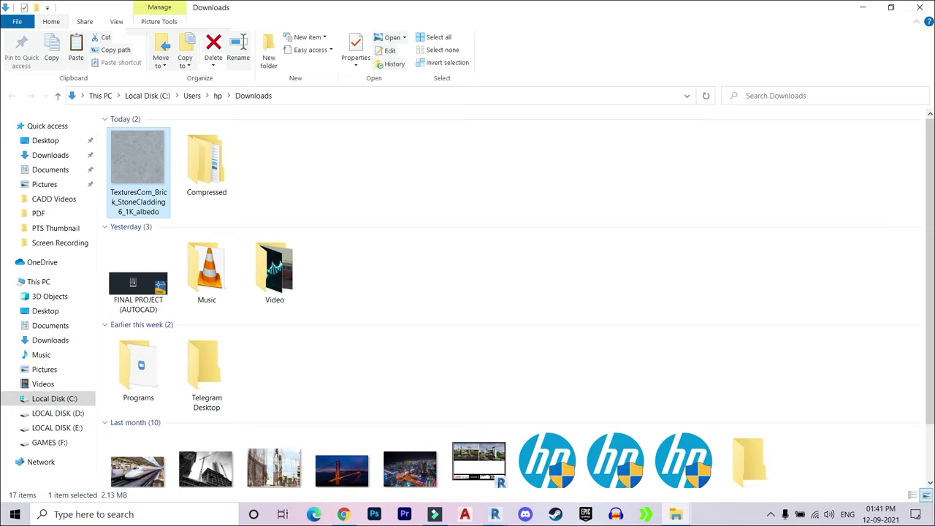
pyautogui.moveTo(675, 514)
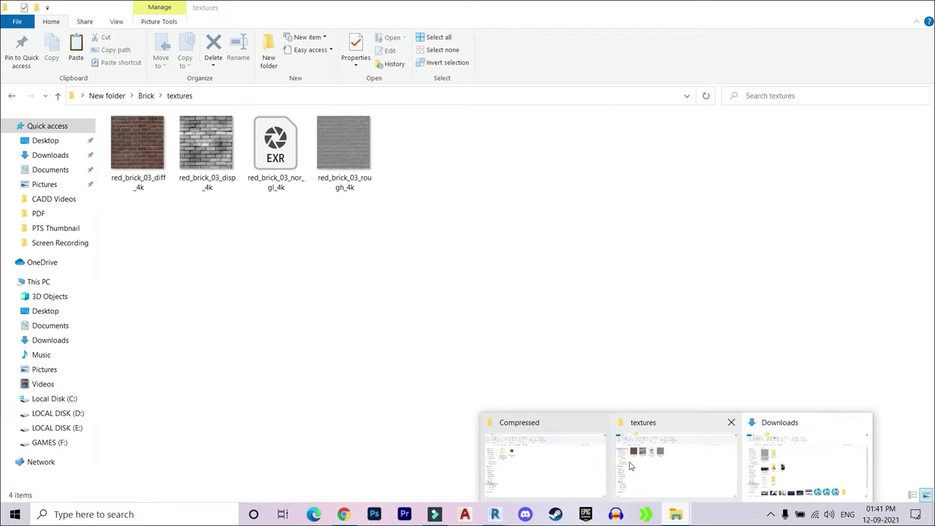
pyautogui.click(680, 460)
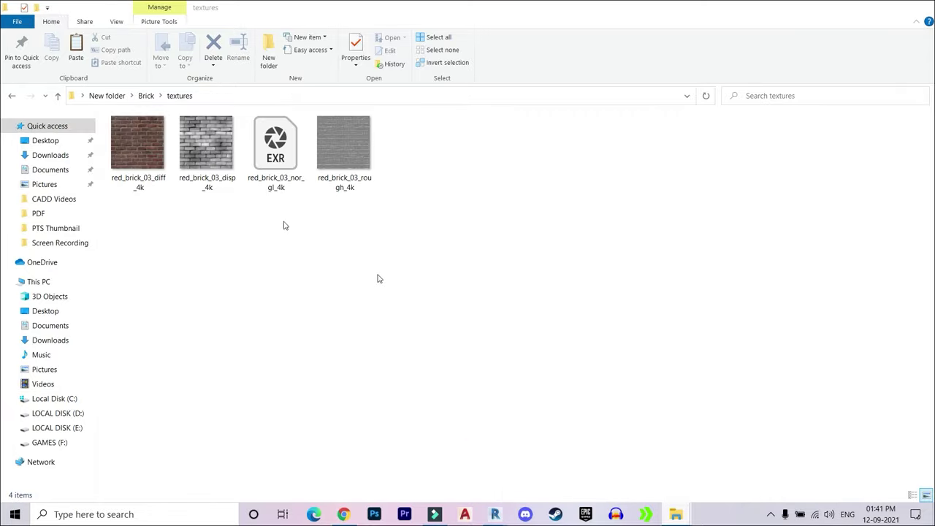
pyautogui.click(12, 95)
pyautogui.click(459, 317)
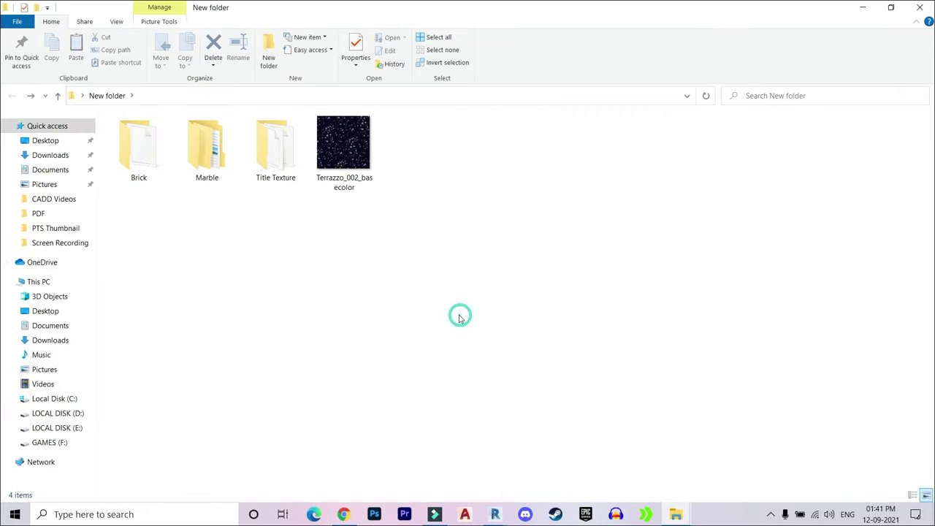
pyautogui.click(464, 333)
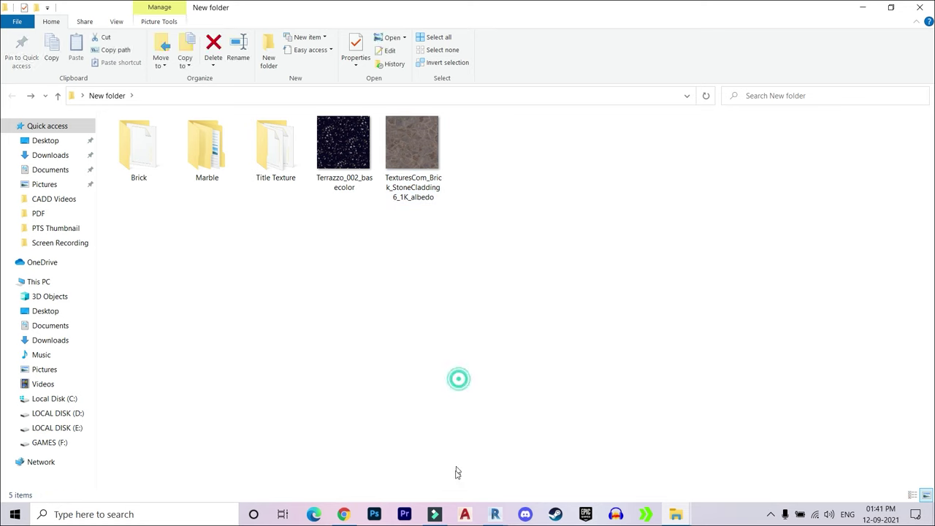
pyautogui.moveTo(495, 514)
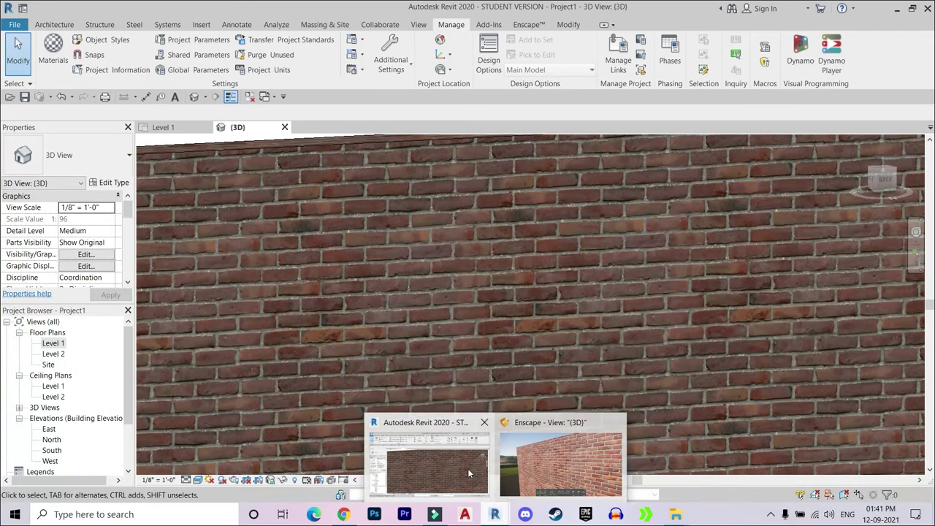
# Open the Level 1 floor plan and draw a second straight Generic - 8" wall between two points
pyautogui.click(468, 468)
pyautogui.scroll(-5, 406, 337)
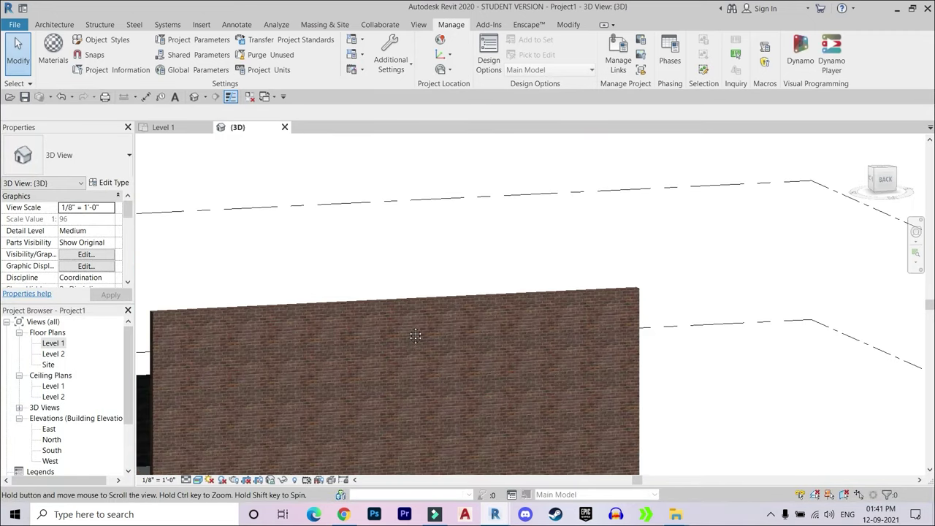
pyautogui.doubleClick(65, 344)
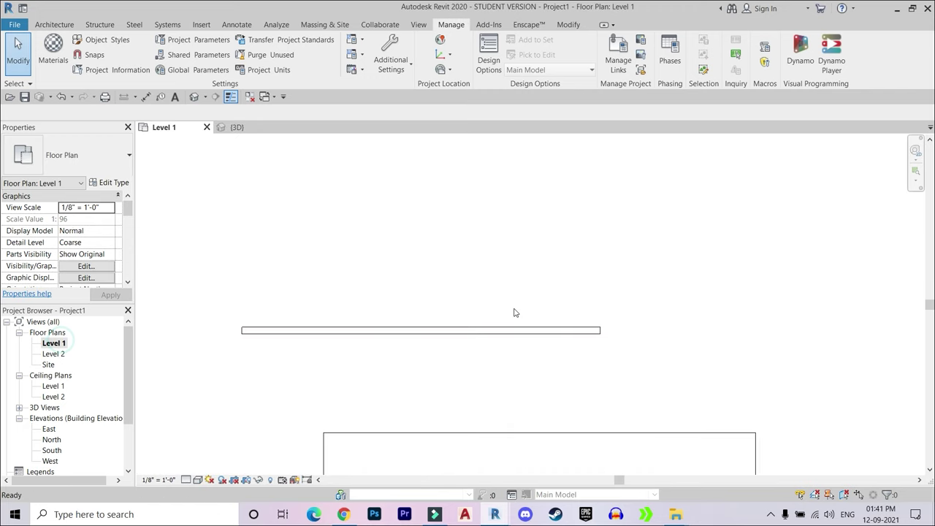
pyautogui.click(55, 25)
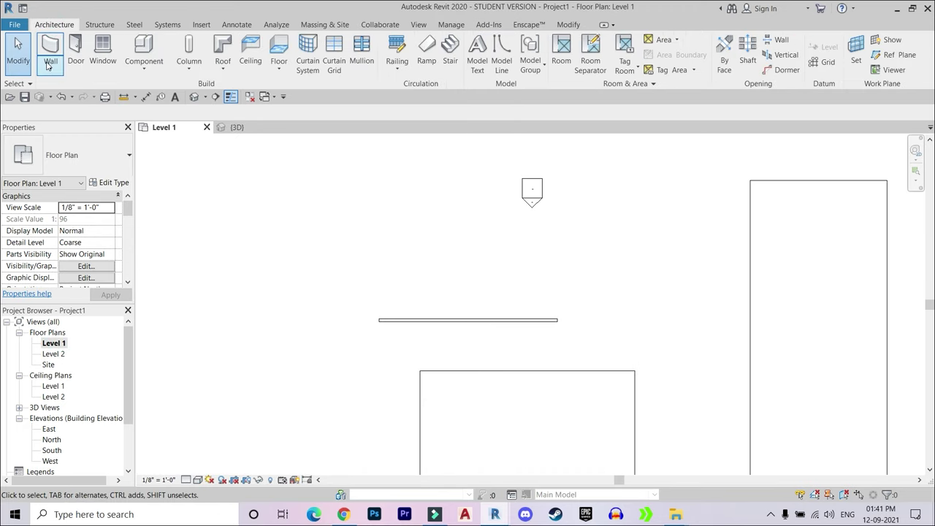
pyautogui.click(50, 64)
pyautogui.click(81, 88)
pyautogui.moveTo(466, 236); pyautogui.dragTo(500, 331, button='middle')
pyautogui.scroll(1, 393, 266)
pyautogui.click(336, 290)
pyautogui.scroll(2, 451, 321)
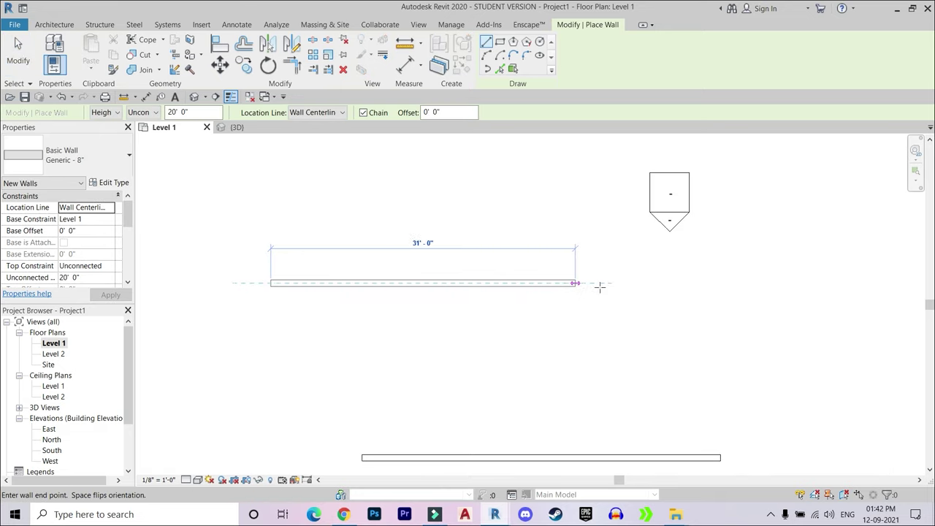
pyautogui.click(624, 283)
# Exit the wall tool and view the new grey wall beside the brick wall in 3D
pyautogui.press('Escape')
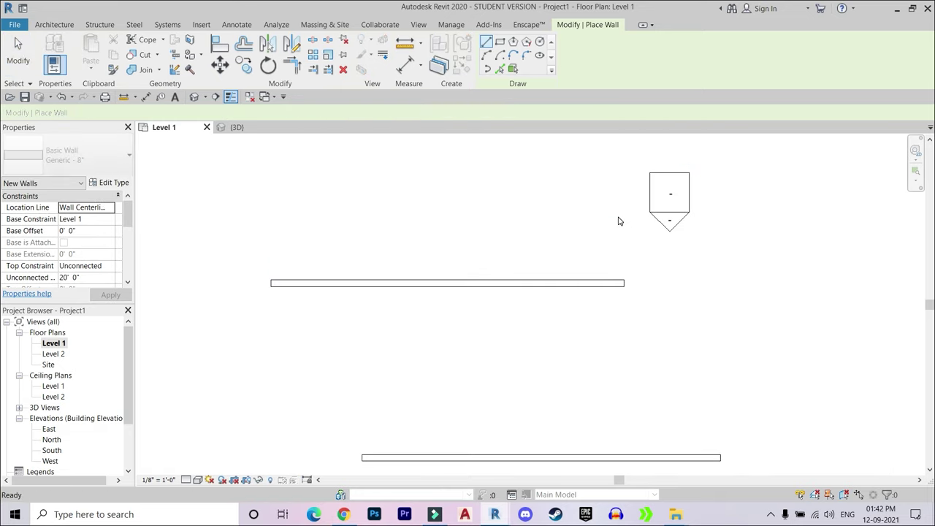
pyautogui.press('Escape')
pyautogui.click(417, 25)
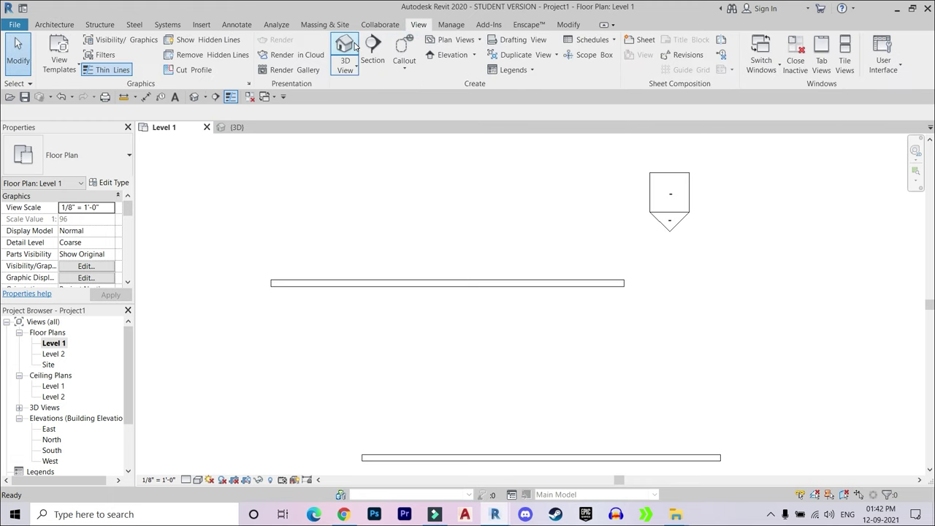
pyautogui.click(344, 45)
pyautogui.keyDown('shift'); pyautogui.moveTo(418, 250); pyautogui.dragTo(448, 255, button='middle'); pyautogui.keyUp('shift')
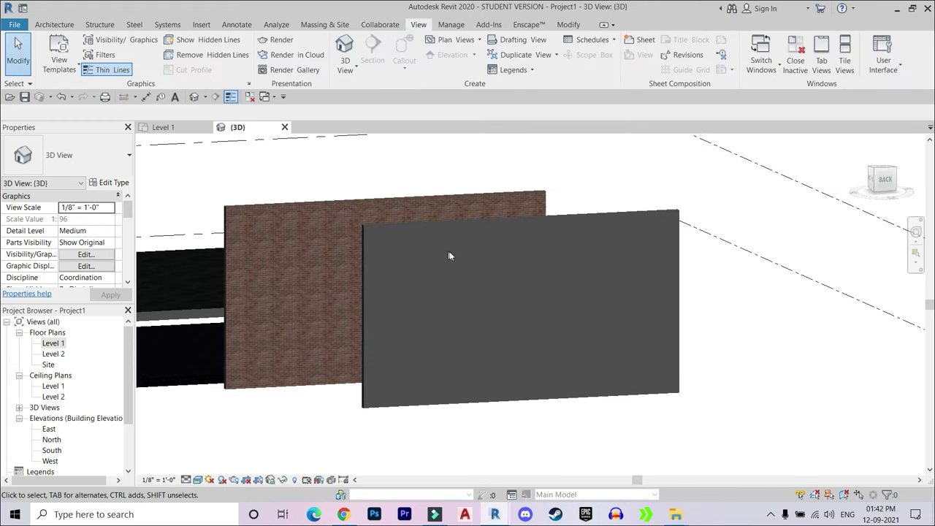
pyautogui.moveTo(505, 300)
pyautogui.keyDown('shift'); pyautogui.mouseDown(button='middle')
pyautogui.moveTo(458, 264)
pyautogui.moveTo(492, 260)
pyautogui.mouseUp(button='middle'); pyautogui.keyUp('shift')
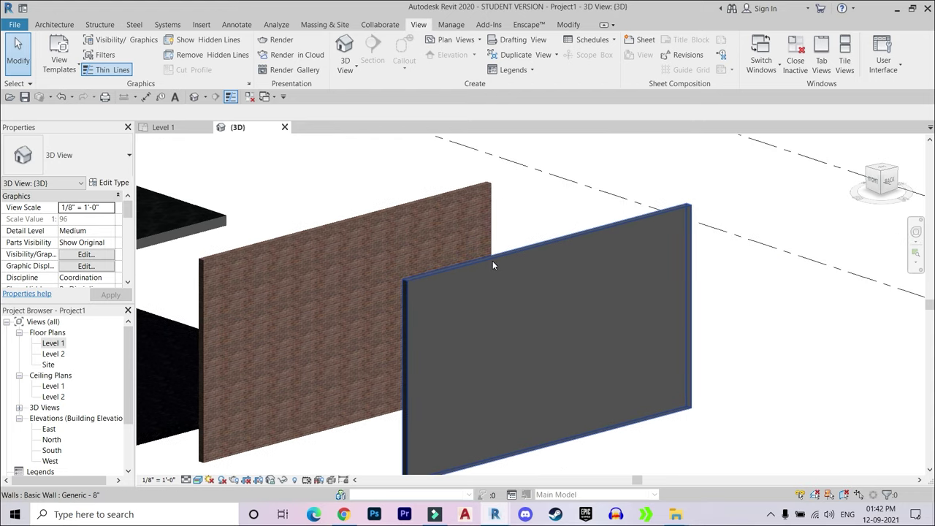
pyautogui.scroll(3, 492, 261)
pyautogui.click(451, 25)
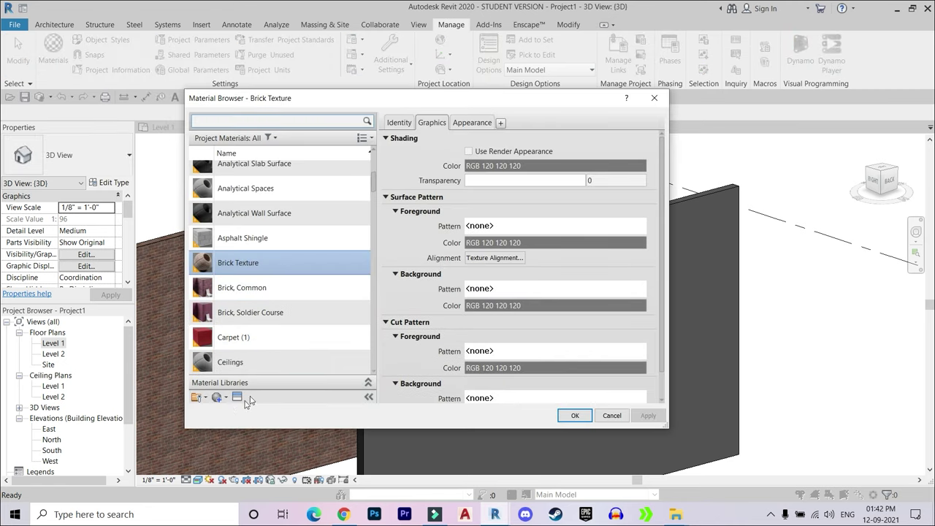
# Create a new material named Wall Cladding and open its Appearance image file picker
pyautogui.click(226, 398)
pyautogui.click(228, 411)
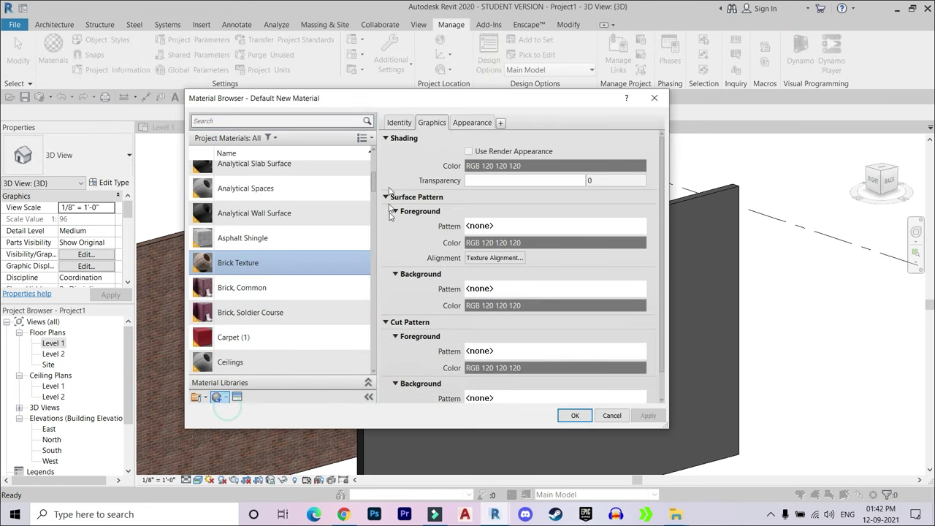
pyautogui.click(398, 124)
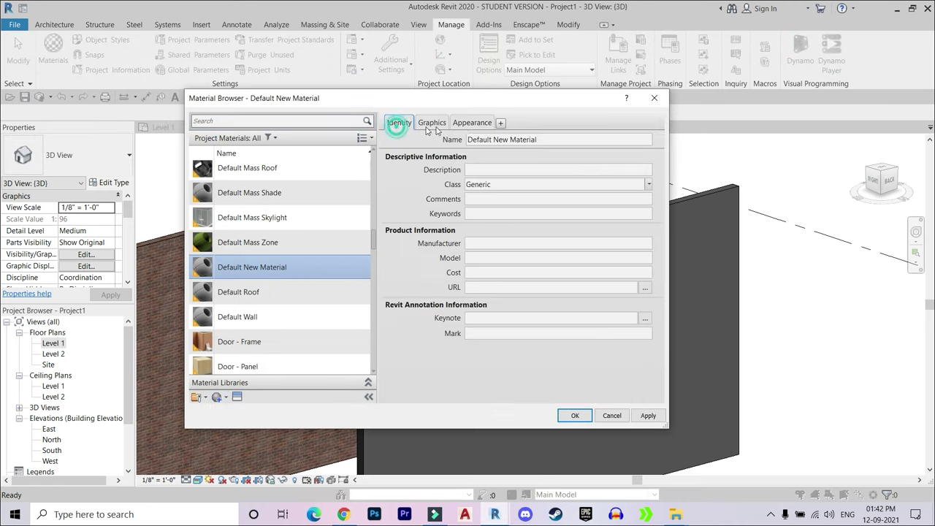
pyautogui.tripleClick(547, 139)
pyautogui.write('Wall Cladding')
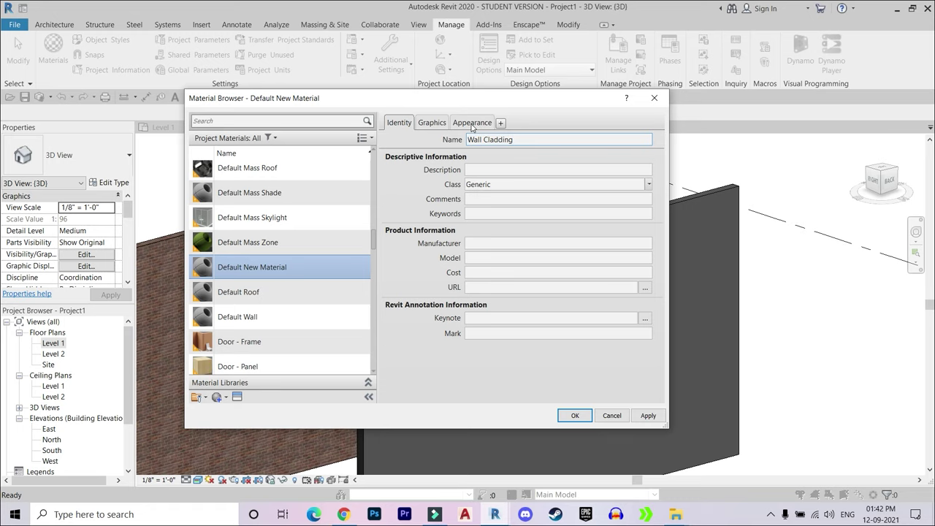
pyautogui.click(472, 124)
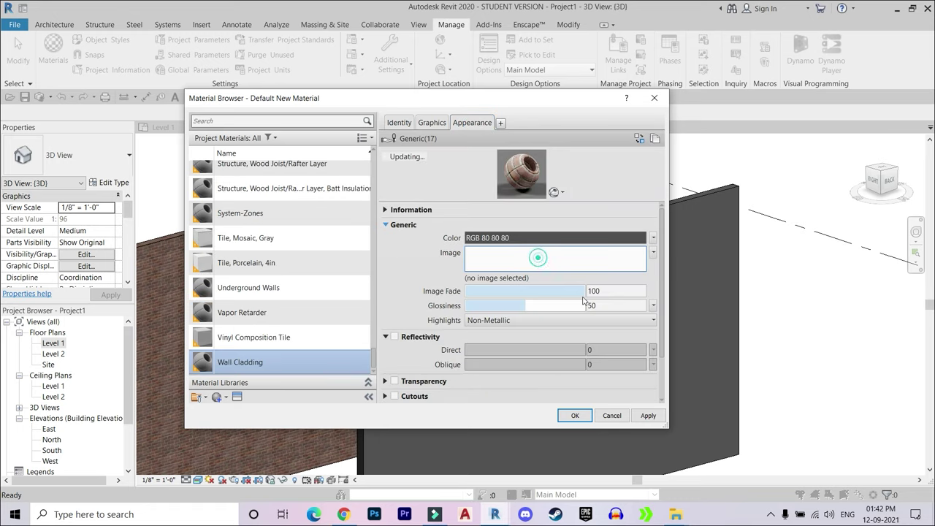
pyautogui.click(531, 259)
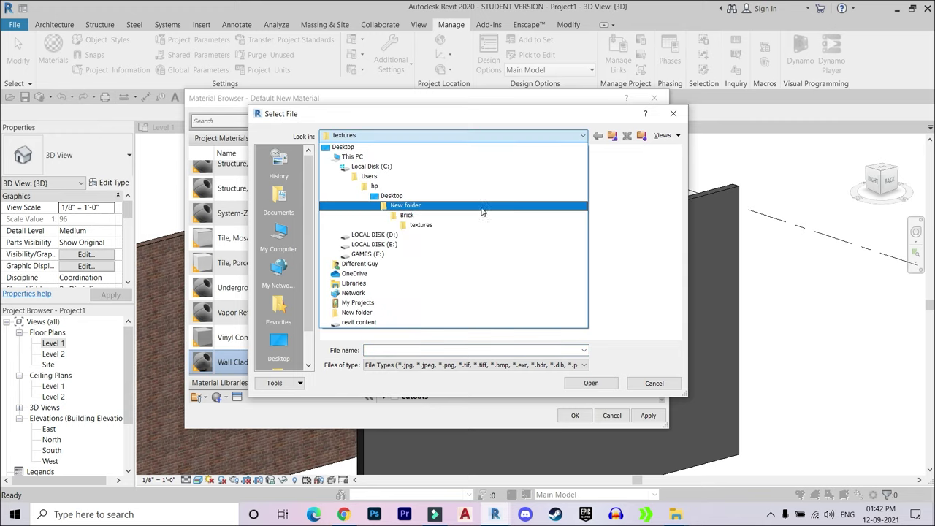
# Load TexturesCom_Brick_StoneCladding6_1K_albedo.tif from New folder into Wall Cladding at 7'-0" sample size
pyautogui.click(482, 205)
pyautogui.click(524, 184)
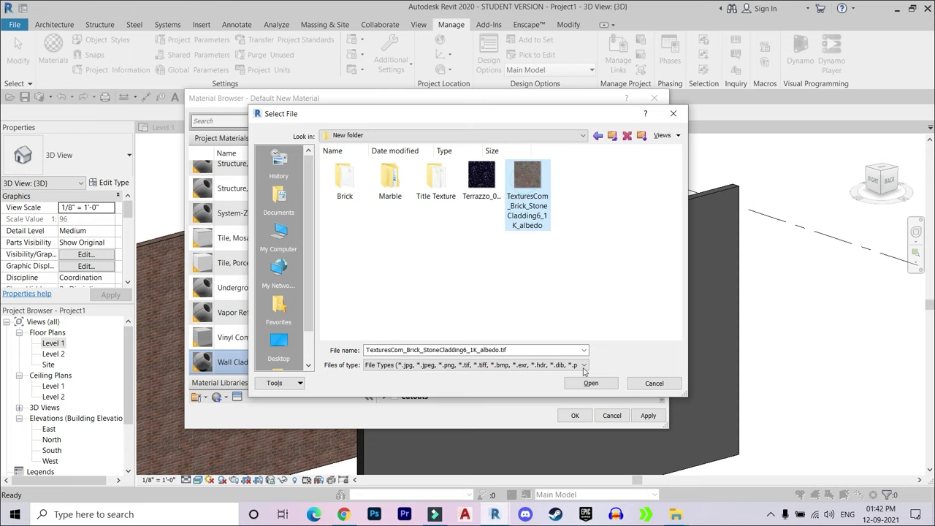
pyautogui.click(590, 384)
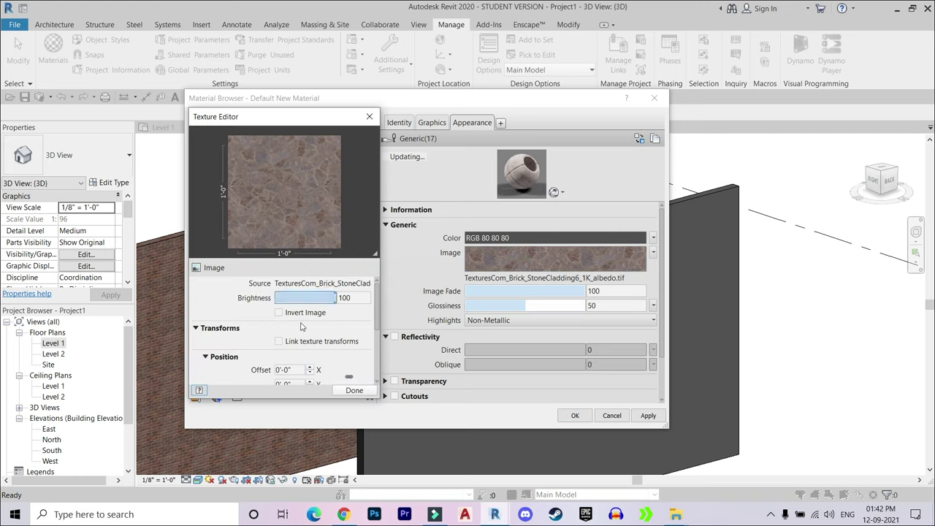
pyautogui.scroll(-2, 367, 340)
pyautogui.scroll(-3, 329, 326)
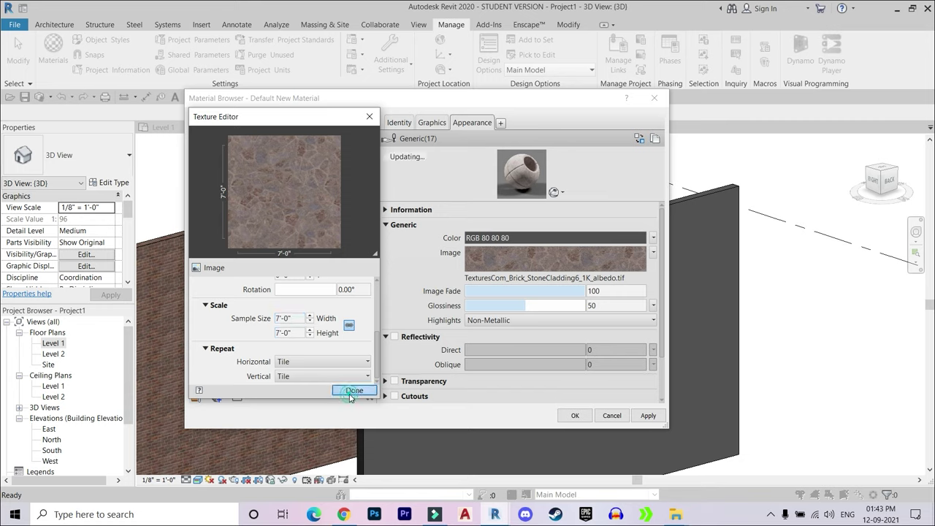
pyautogui.click(352, 391)
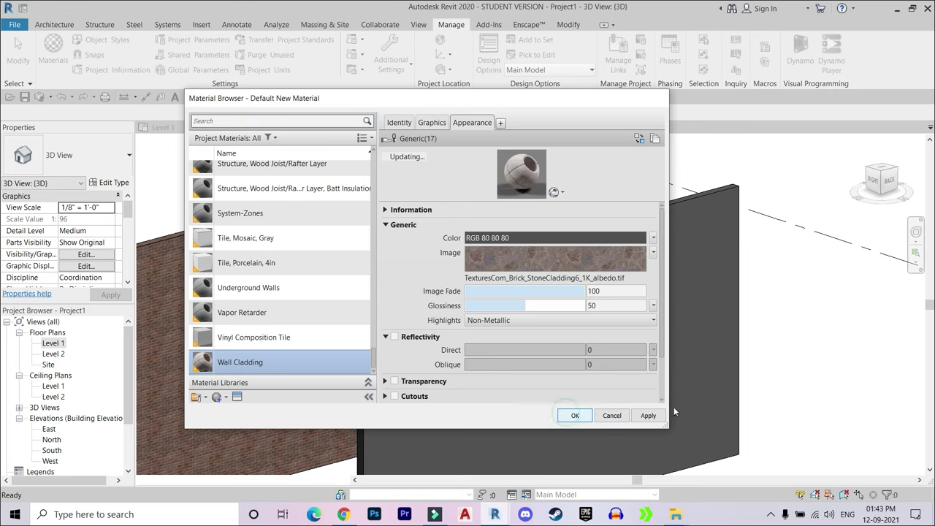
pyautogui.click(575, 416)
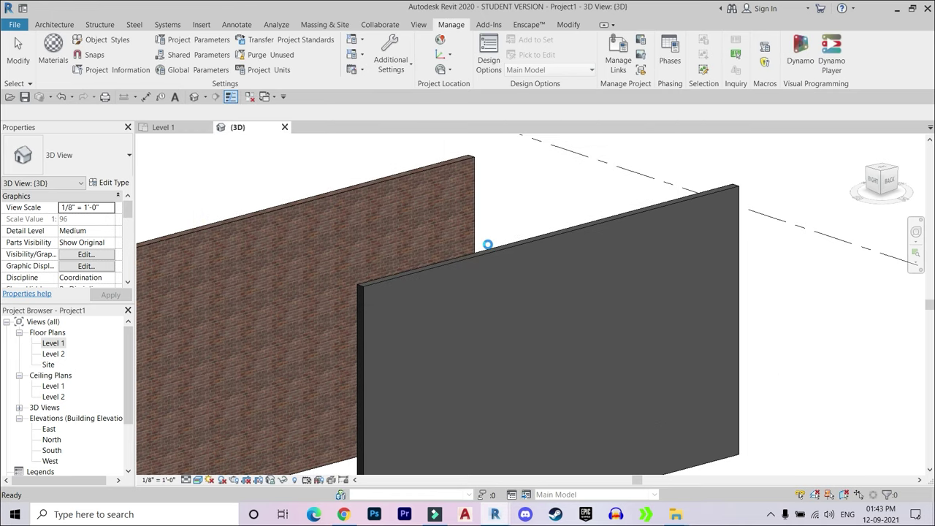
# Set Wall Cladding as the structure layer material of the grey wall's Generic - 8" type
pyautogui.click(488, 257)
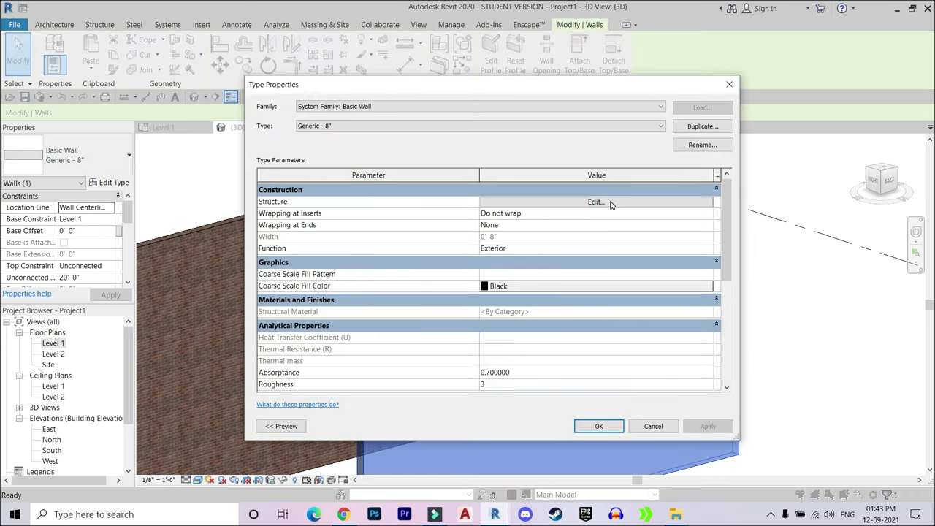
pyautogui.click(611, 203)
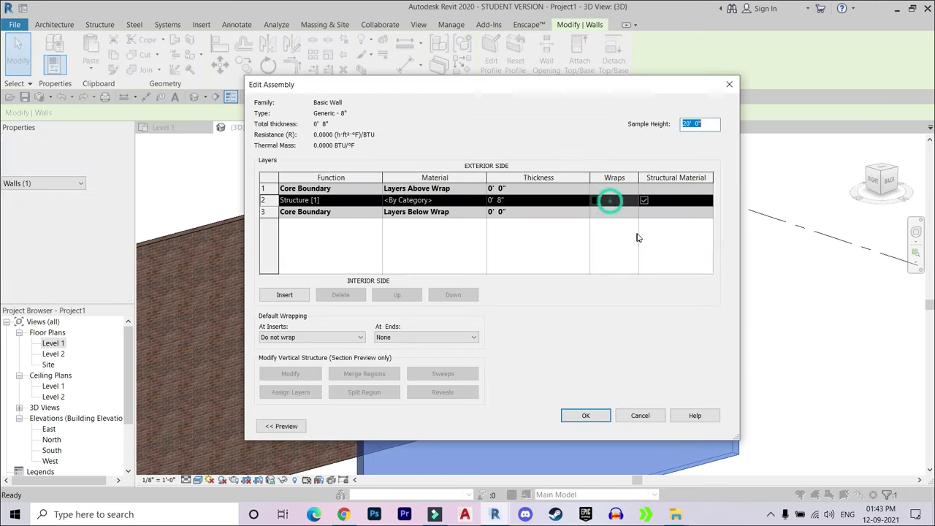
pyautogui.click(481, 201)
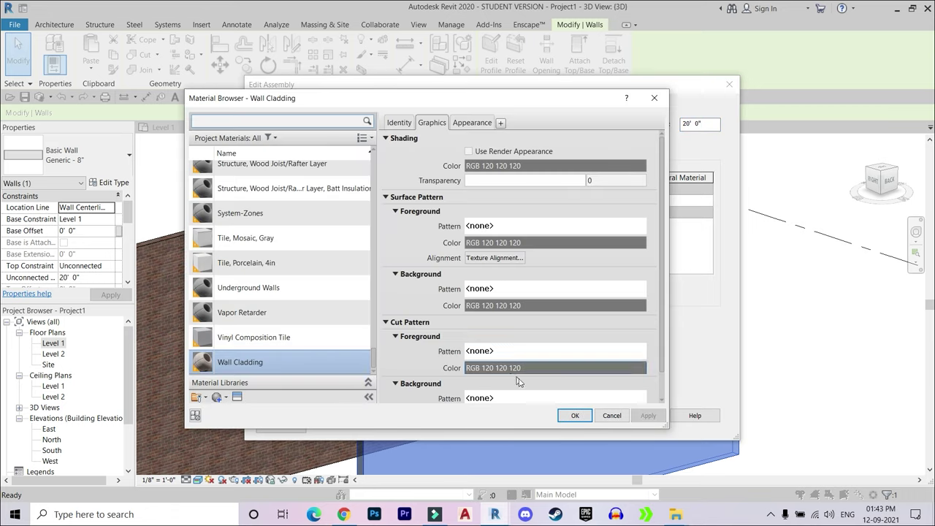
pyautogui.click(574, 416)
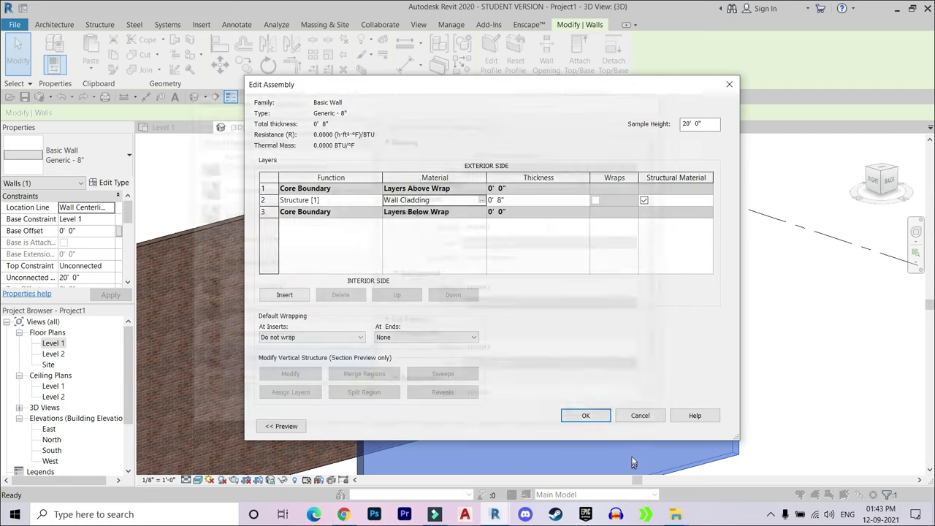
pyautogui.click(595, 417)
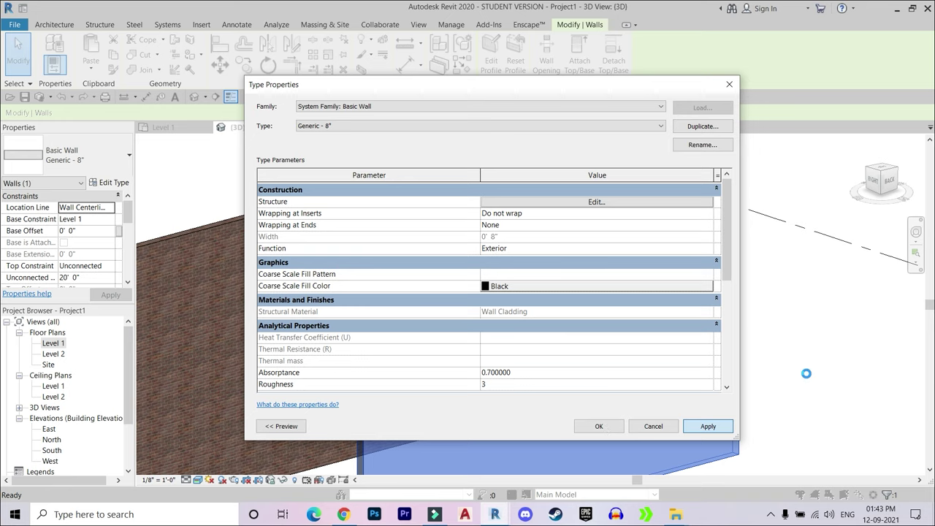
pyautogui.press('Return')
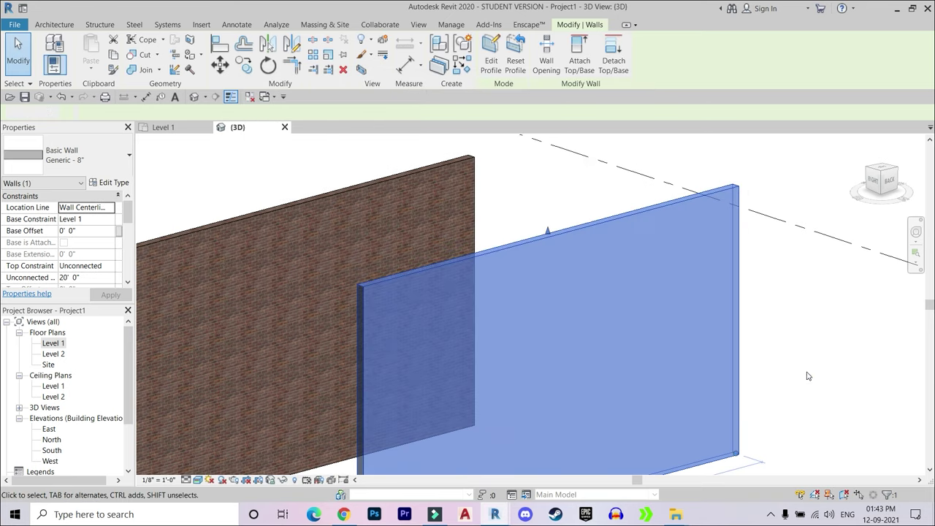
pyautogui.press('Escape')
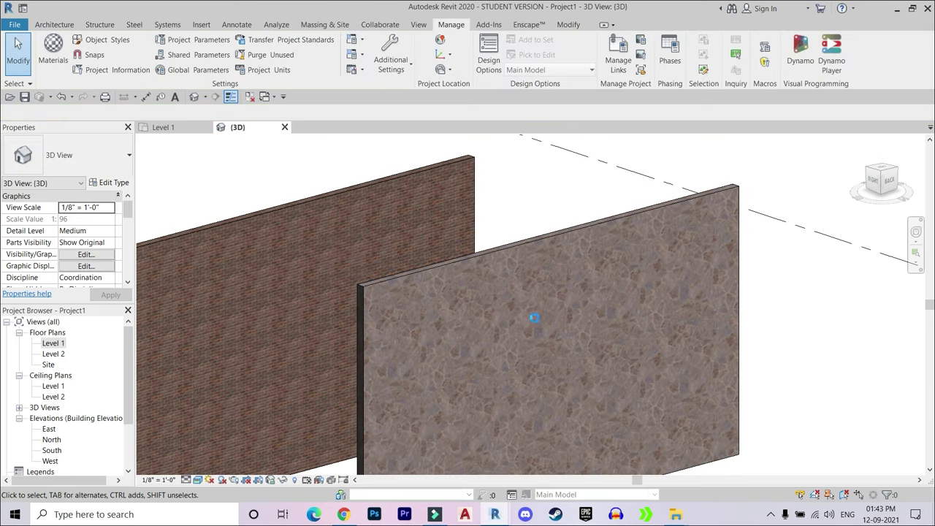
# Orbit the Revit 3D view to see the stone wall from behind, then back to an angled view
pyautogui.scroll(2, 528, 305)
pyautogui.scroll(1, 523, 293)
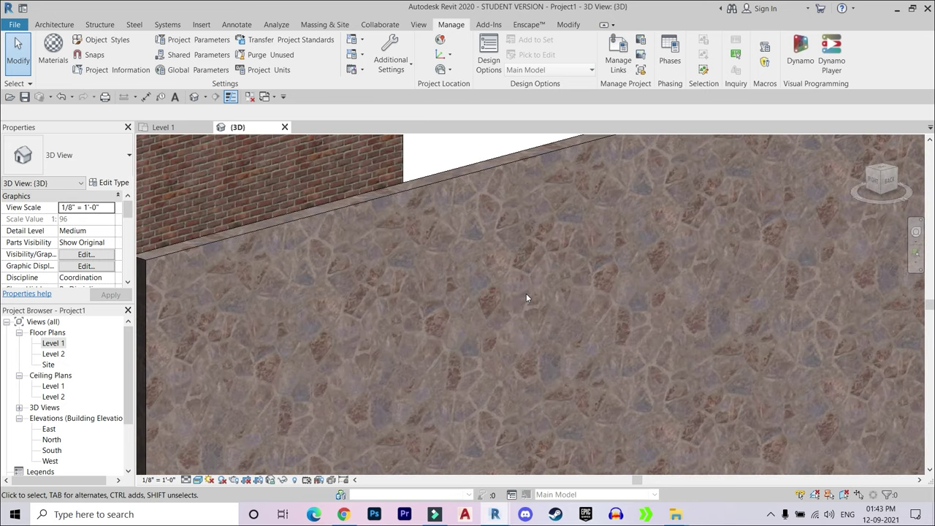
pyautogui.scroll(-2, 623, 322)
pyautogui.keyDown('shift'); pyautogui.moveTo(623, 323); pyautogui.dragTo(595, 340, button='middle'); pyautogui.keyUp('shift')
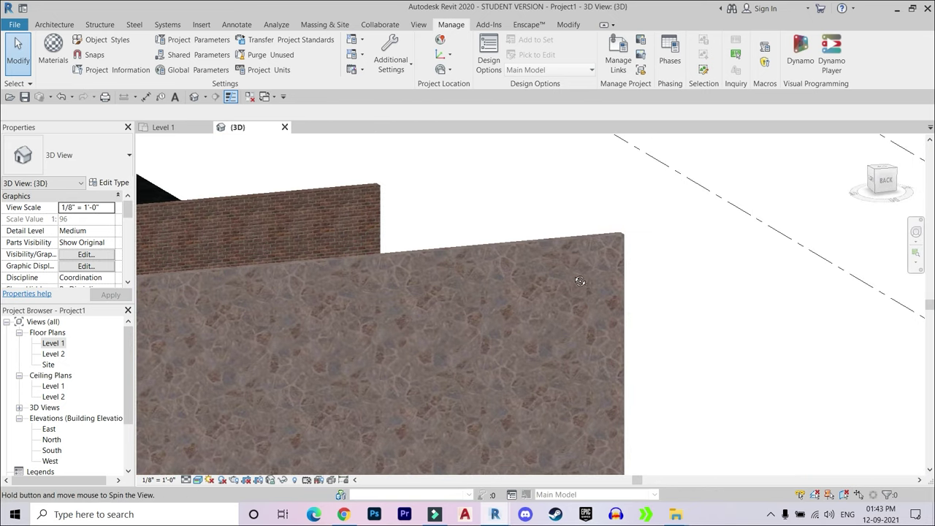
pyautogui.scroll(2, 595, 270)
pyautogui.keyDown('shift'); pyautogui.moveTo(594, 271); pyautogui.dragTo(511, 307, button='middle'); pyautogui.keyUp('shift')
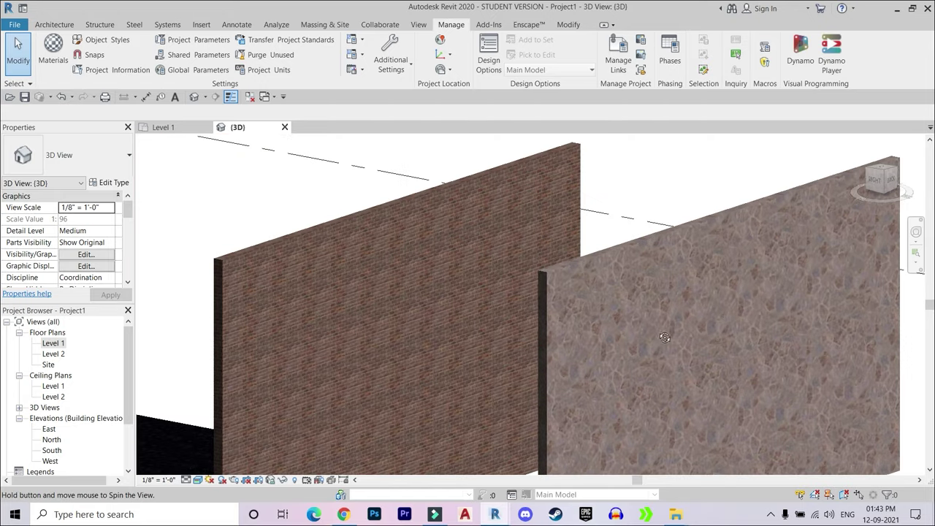
# Zoom in and pan across the stone wall surface, then bring up the Enscape window
pyautogui.scroll(1, 488, 312)
pyautogui.scroll(1, 490, 313)
pyautogui.scroll(1, 520, 279)
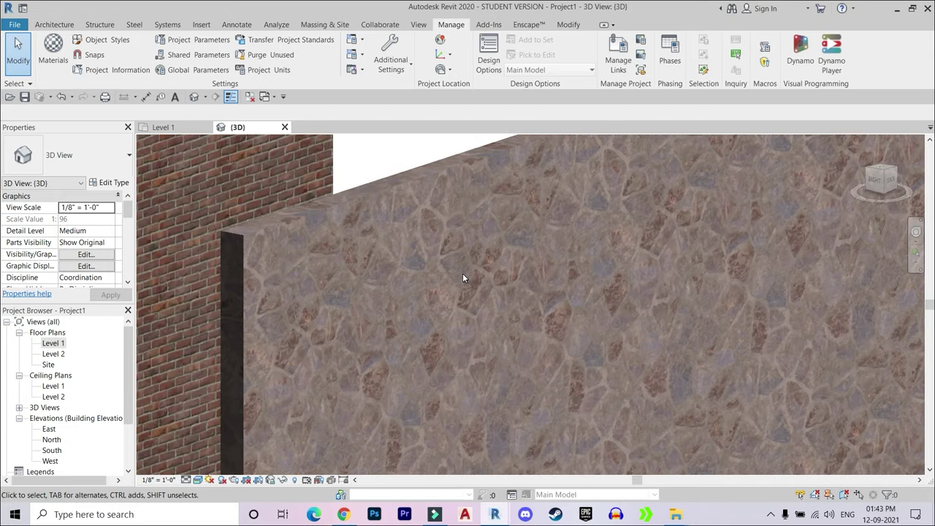
pyautogui.scroll(-1, 462, 272)
pyautogui.moveTo(461, 271); pyautogui.dragTo(399, 242, button='middle')
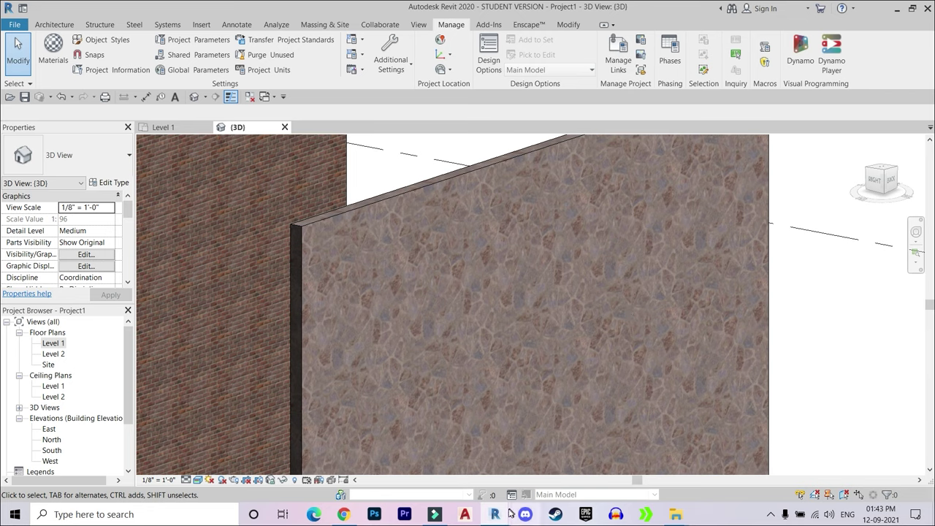
pyautogui.moveTo(494, 514)
pyautogui.click(561, 477)
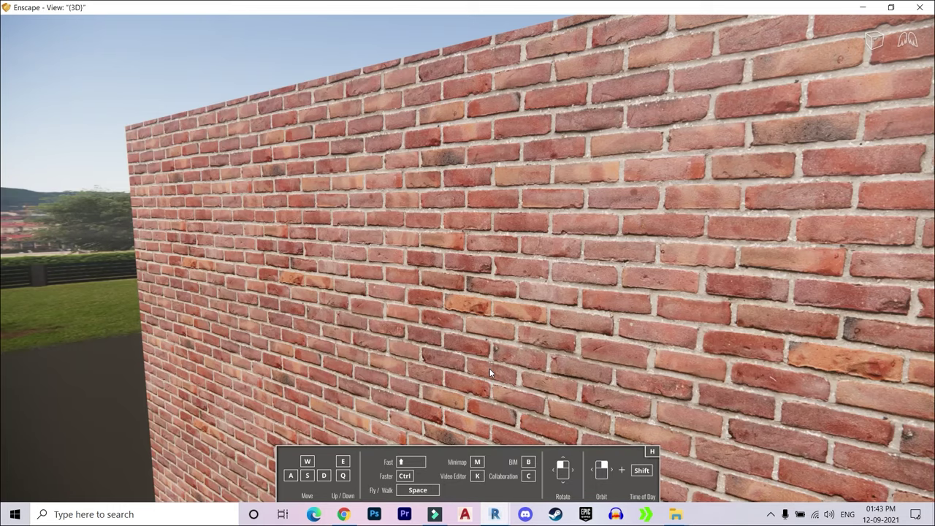
# Orbit the Enscape camera around the brick wall and pinkish stone cladding wall, including its back face
pyautogui.scroll(-3, 489, 371)
pyautogui.scroll(-3, 486, 369)
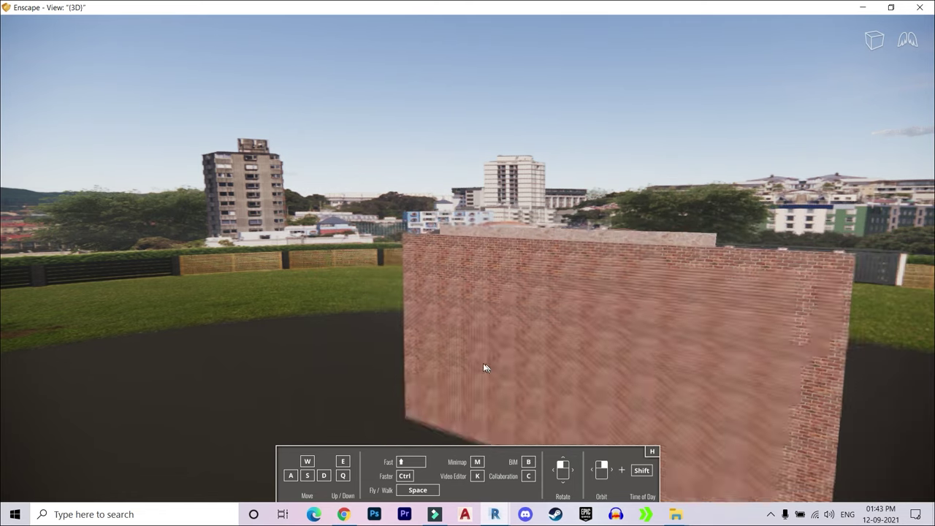
pyautogui.moveTo(469, 355); pyautogui.dragTo(379, 322, button='right')
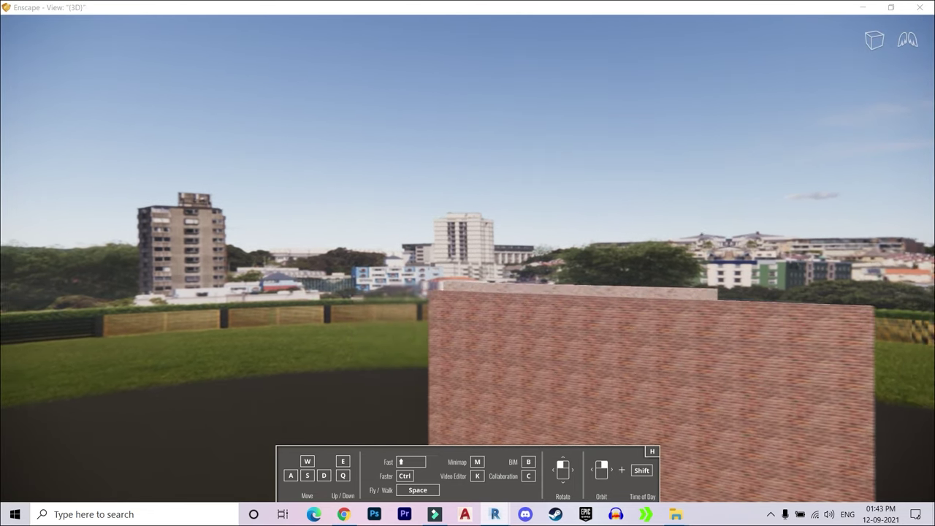
pyautogui.moveTo(468, 329); pyautogui.dragTo(409, 343, button='right')
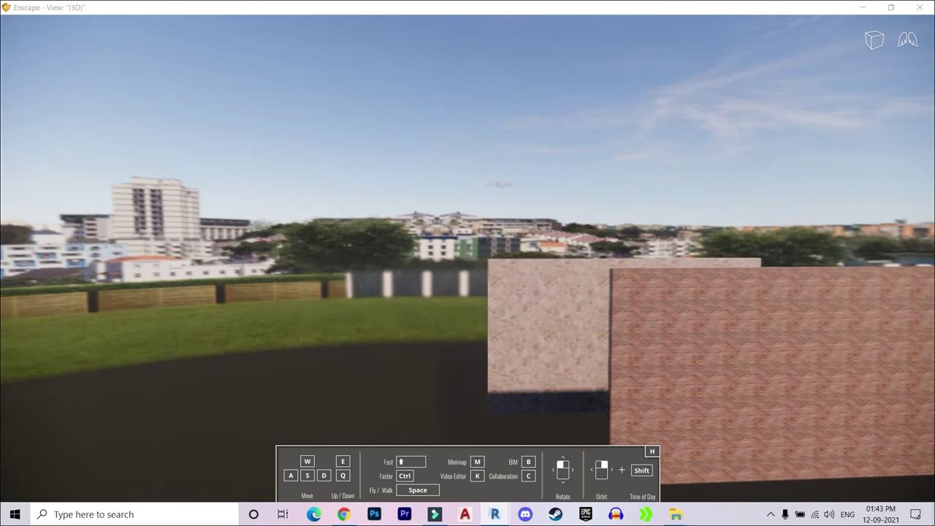
pyautogui.moveTo(467, 329); pyautogui.dragTo(394, 336, button='right')
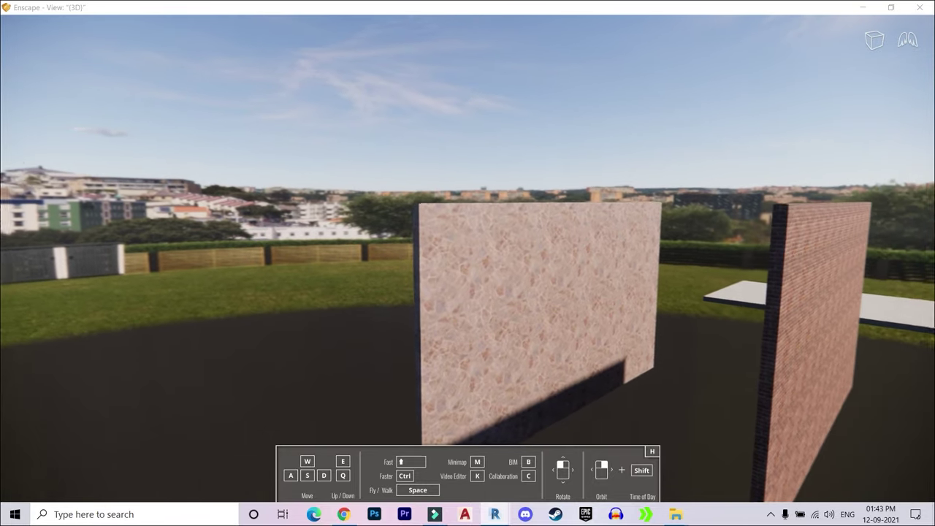
pyautogui.moveTo(468, 329); pyautogui.dragTo(409, 328, button='right')
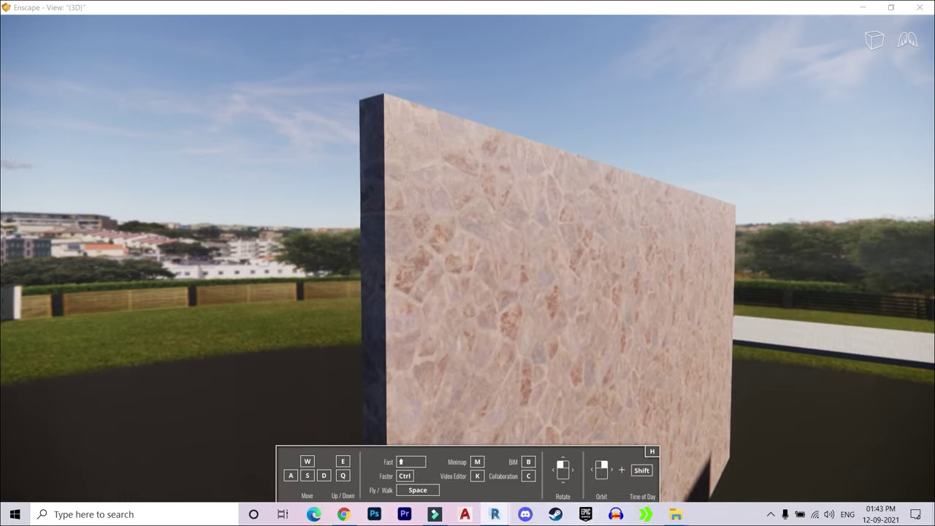
pyautogui.moveTo(467, 328); pyautogui.dragTo(394, 328, button='right')
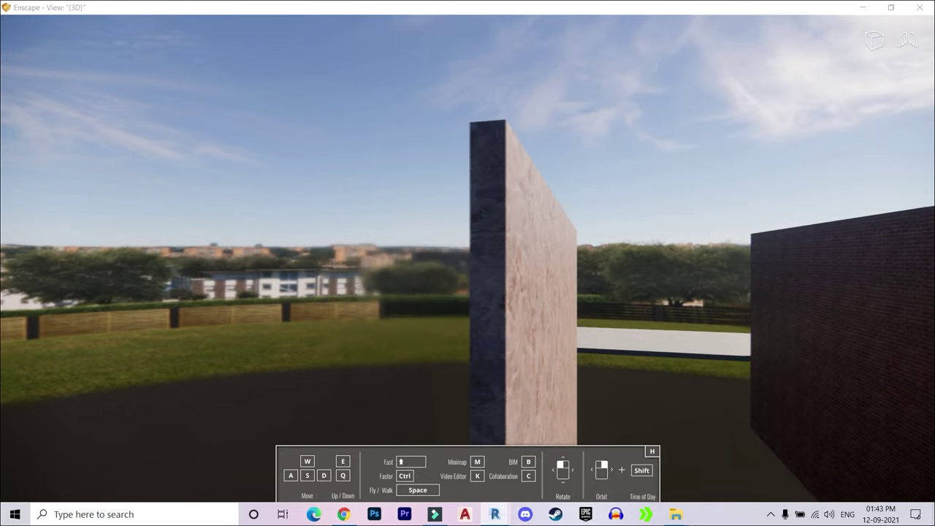
pyautogui.moveTo(499, 395); pyautogui.dragTo(439, 394, button='right')
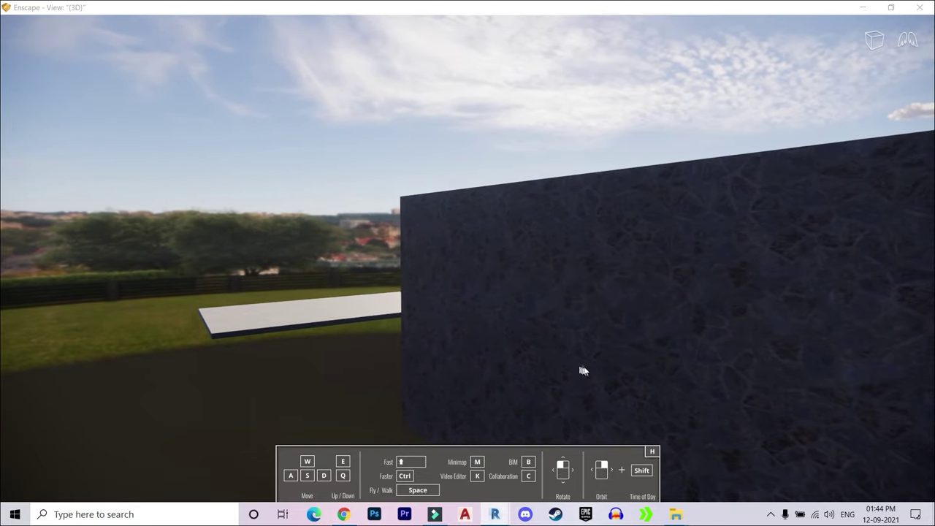
pyautogui.moveTo(584, 371); pyautogui.dragTo(512, 371, button='right')
pyautogui.moveTo(613, 299)
pyautogui.mouseDown(button='right')
pyautogui.moveTo(536, 299)
pyautogui.moveTo(515, 280)
pyautogui.mouseUp(button='right')
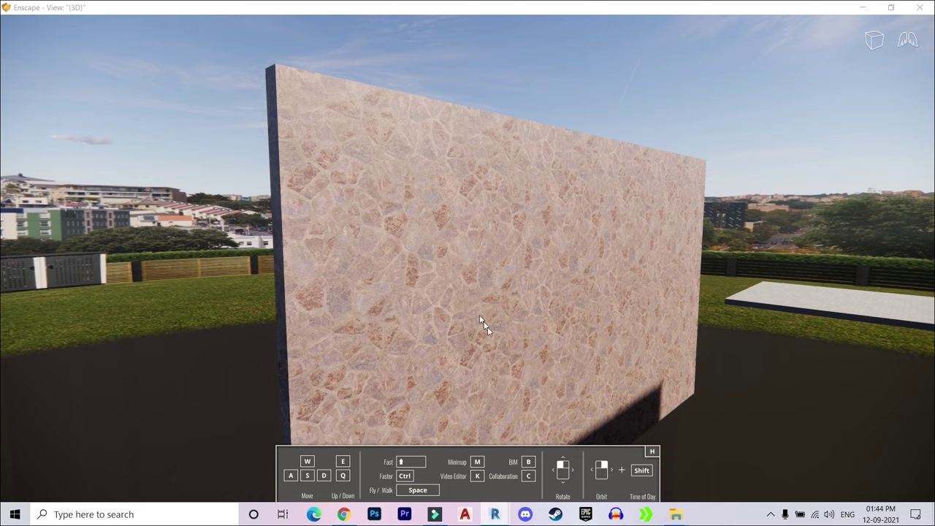
# Back in textures.com, dismiss the Stone Cladding Wall download panel to reveal the PBR materials list
pyautogui.click(346, 515)
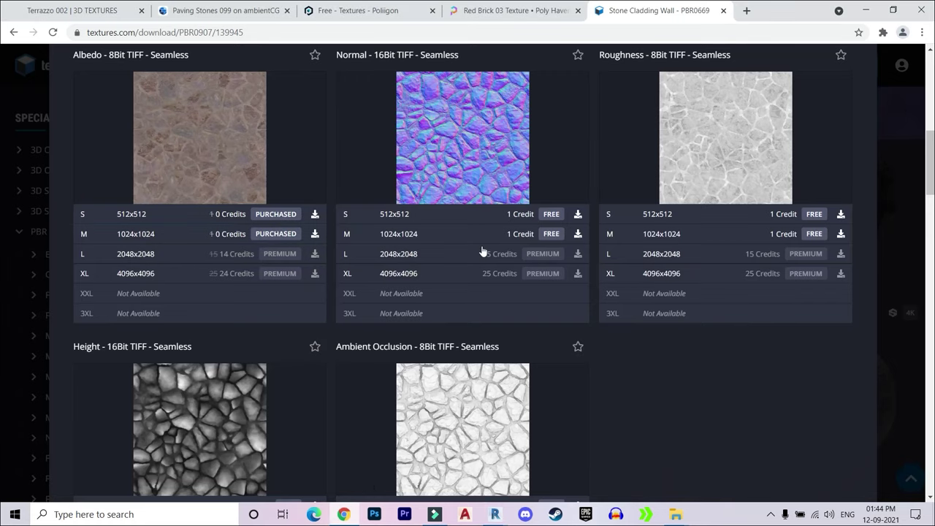
pyautogui.scroll(2, 483, 248)
pyautogui.scroll(5, 483, 247)
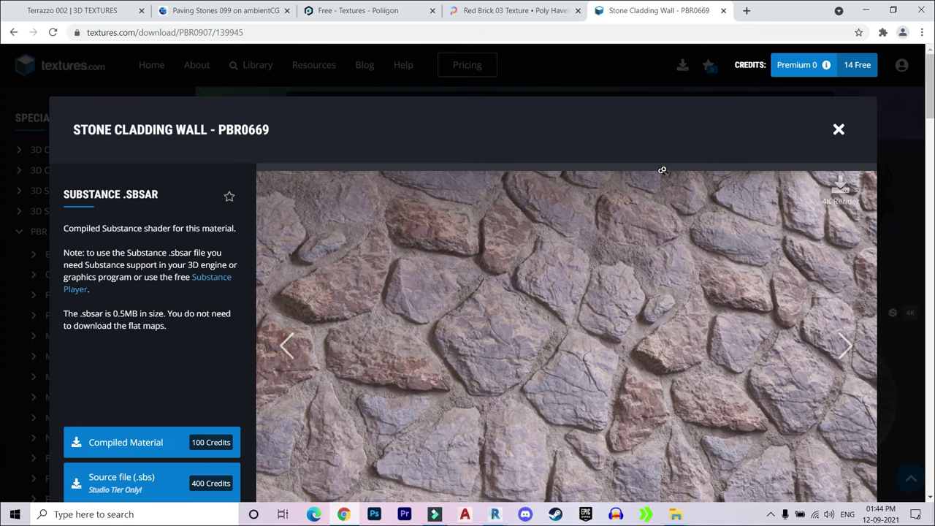
pyautogui.press('Escape')
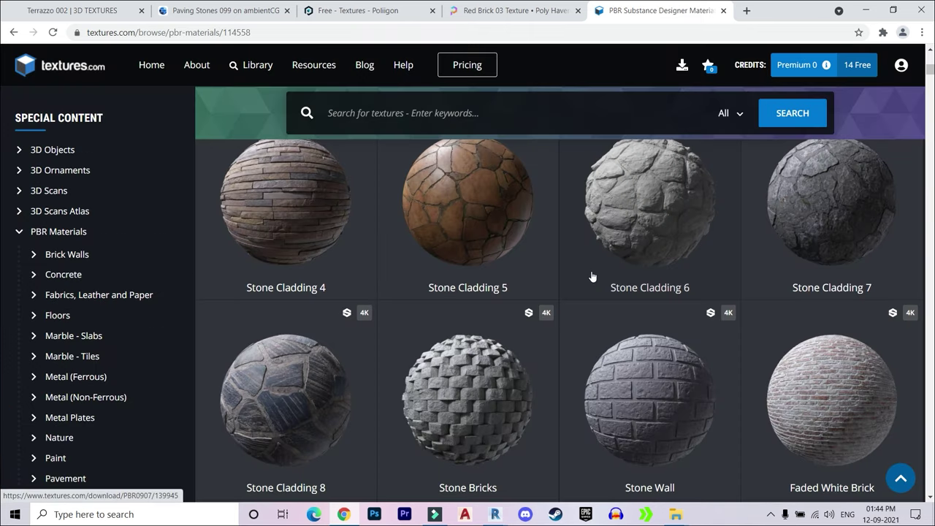